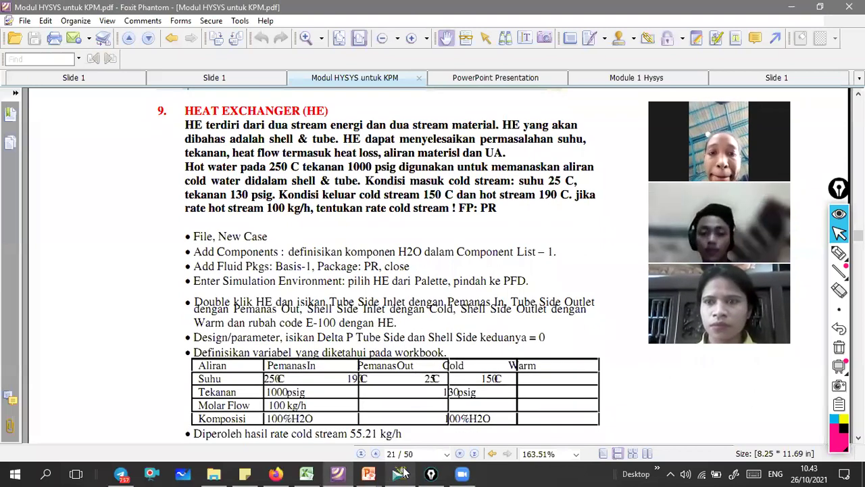
# Step: Switch to HYSYS and start a new simulation case
pyautogui.moveTo(401, 472)
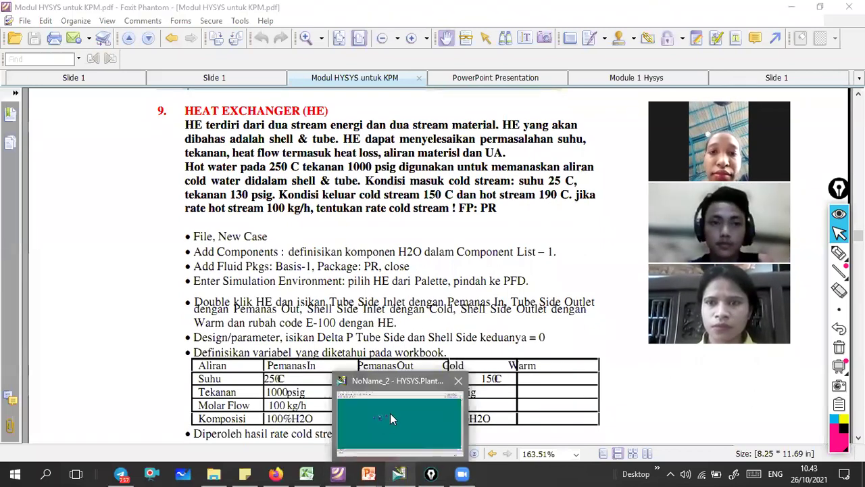
pyautogui.click(390, 413)
pyautogui.click(577, 126)
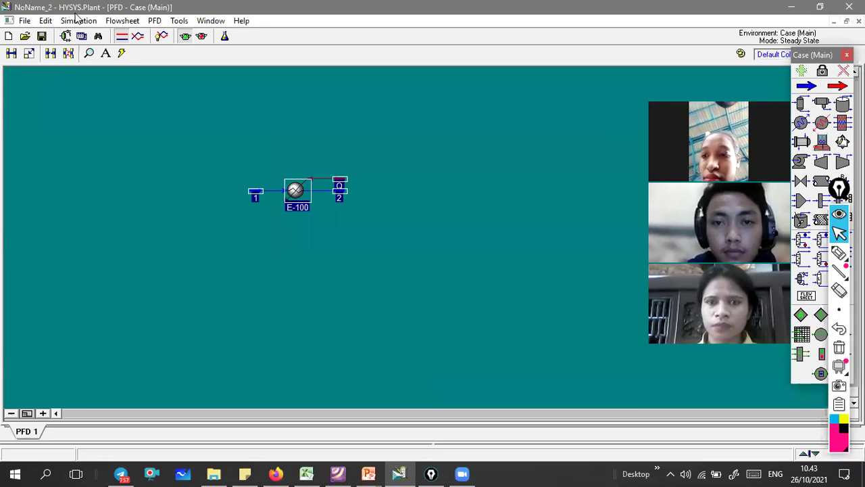
pyautogui.click(8, 36)
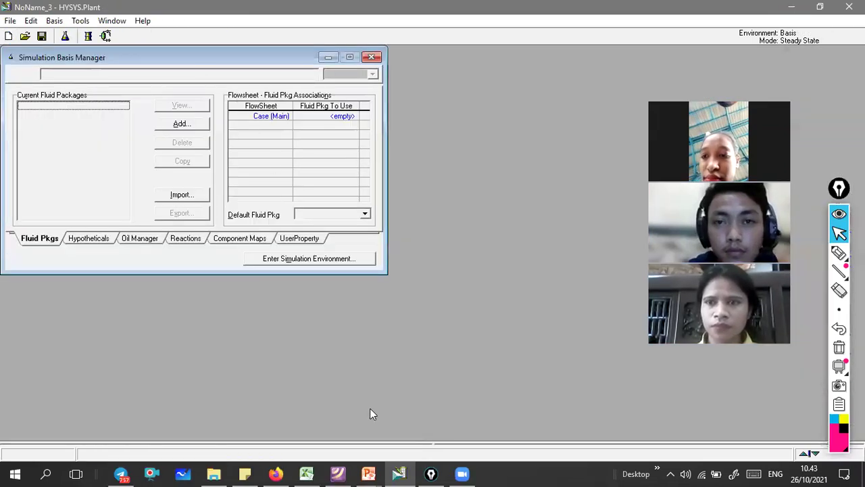
# Step: Switch to the HYSYS module PDF and sketch a shell cylinder with an inner tube and an inlet arrow beside the heat exchanger problem
pyautogui.click(337, 473)
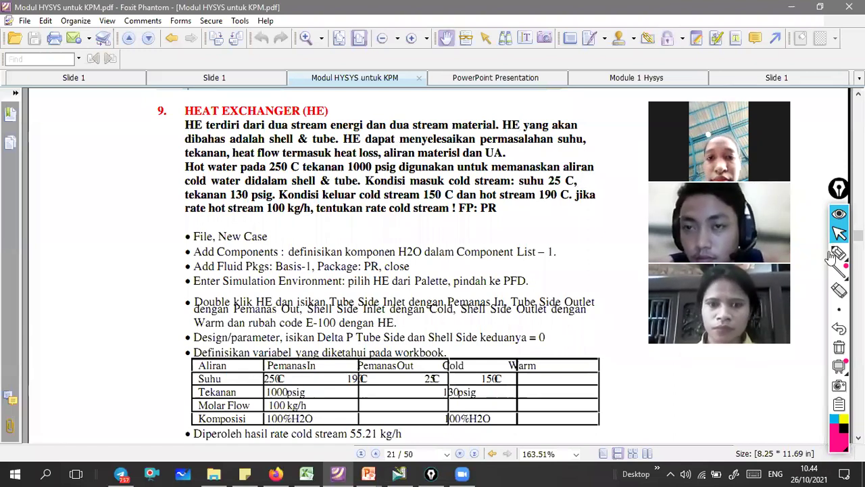
pyautogui.moveTo(66, 160)
pyautogui.mouseDown()
pyautogui.moveTo(77, 213)
pyautogui.moveTo(170, 195)
pyautogui.moveTo(160, 190)
pyautogui.moveTo(169, 168)
pyautogui.moveTo(162, 223)
pyautogui.moveTo(86, 158)
pyautogui.moveTo(165, 156)
pyautogui.mouseUp()
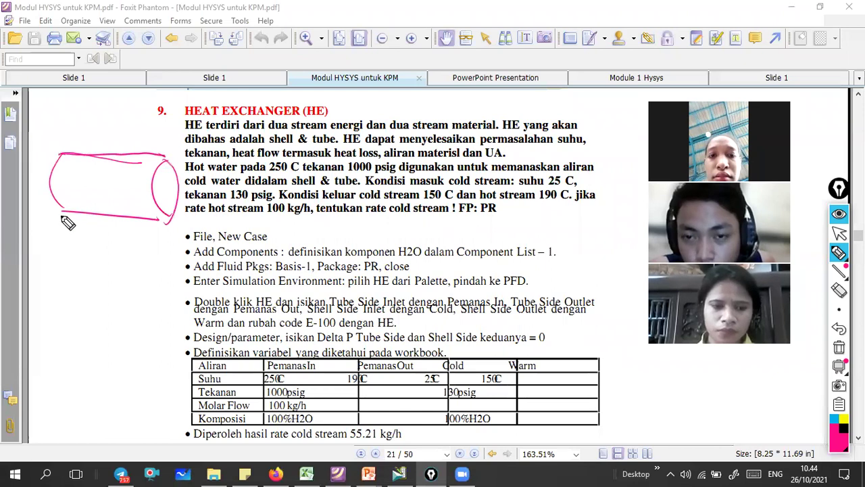
pyautogui.moveTo(73, 162)
pyautogui.mouseDown()
pyautogui.moveTo(169, 169)
pyautogui.moveTo(79, 162)
pyautogui.mouseUp()
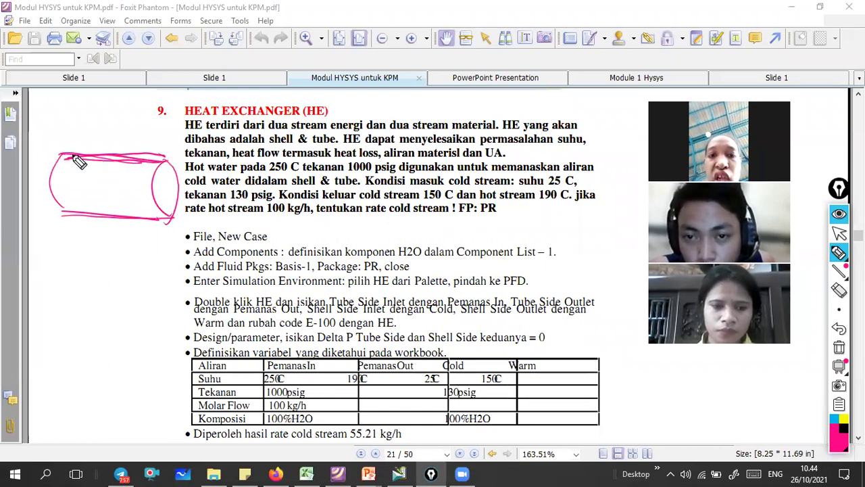
pyautogui.moveTo(79, 219); pyautogui.dragTo(173, 222)
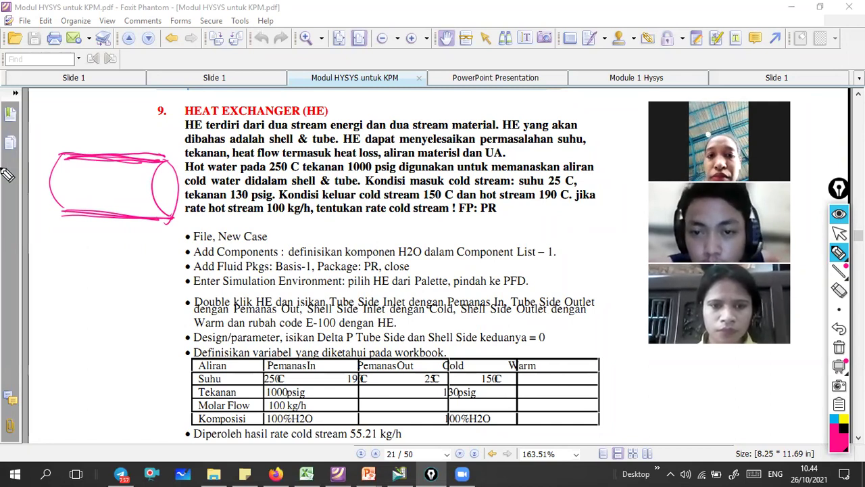
pyautogui.moveTo(83, 195); pyautogui.dragTo(101, 171)
pyautogui.moveTo(155, 174); pyautogui.dragTo(152, 196)
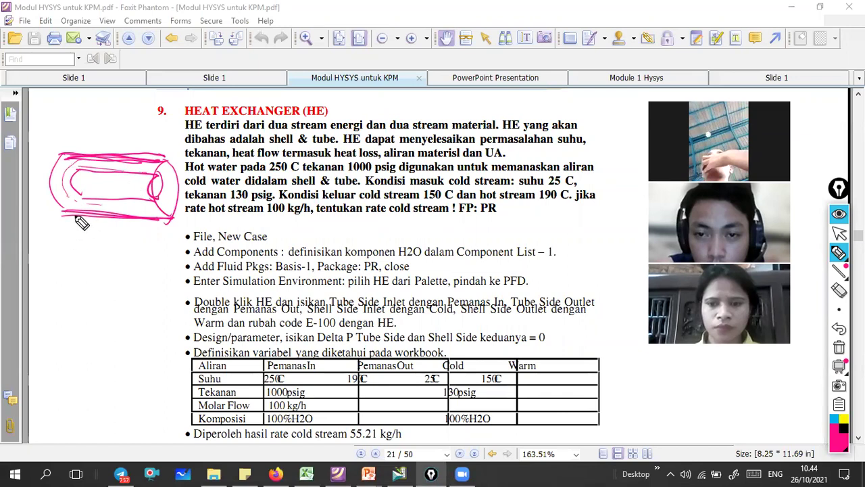
pyautogui.moveTo(162, 186); pyautogui.dragTo(226, 184)
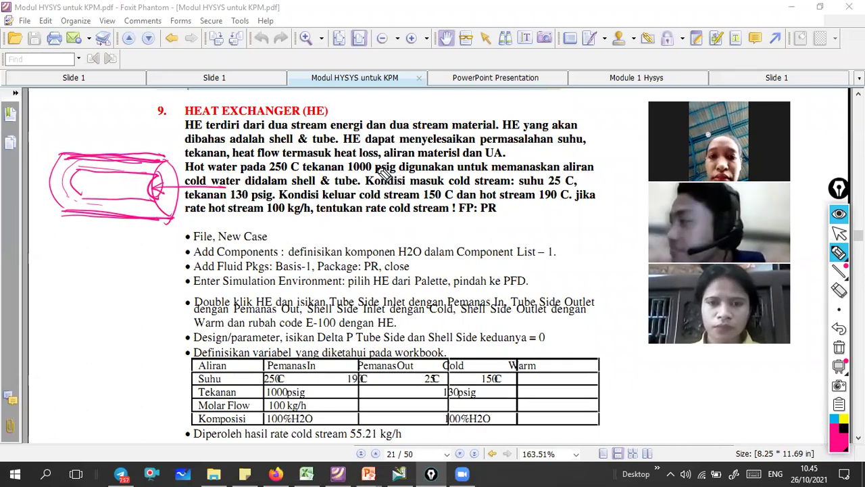
# Step: Circle 250 C, 1000 psig, Hot water, 150 C and 190 C in the problem text and underline the 100 kg/h rate
pyautogui.moveTo(308, 166)
pyautogui.mouseDown()
pyautogui.moveTo(266, 182)
pyautogui.moveTo(301, 154)
pyautogui.mouseUp()
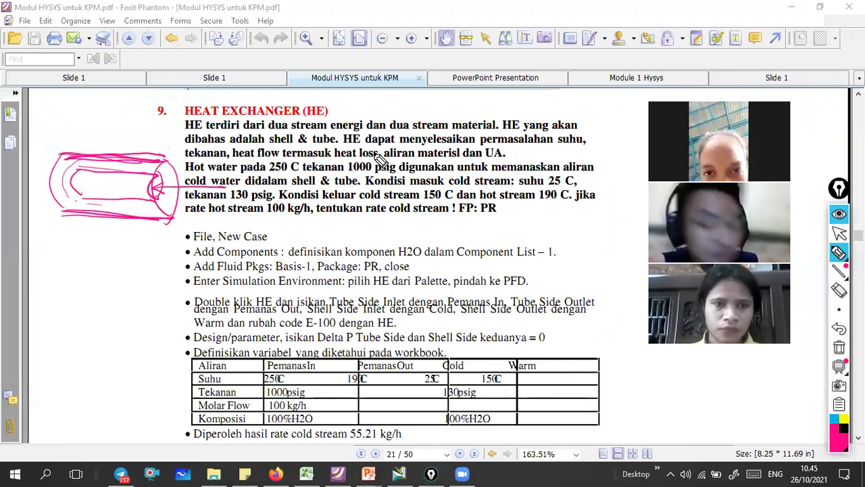
pyautogui.moveTo(390, 159); pyautogui.dragTo(405, 161)
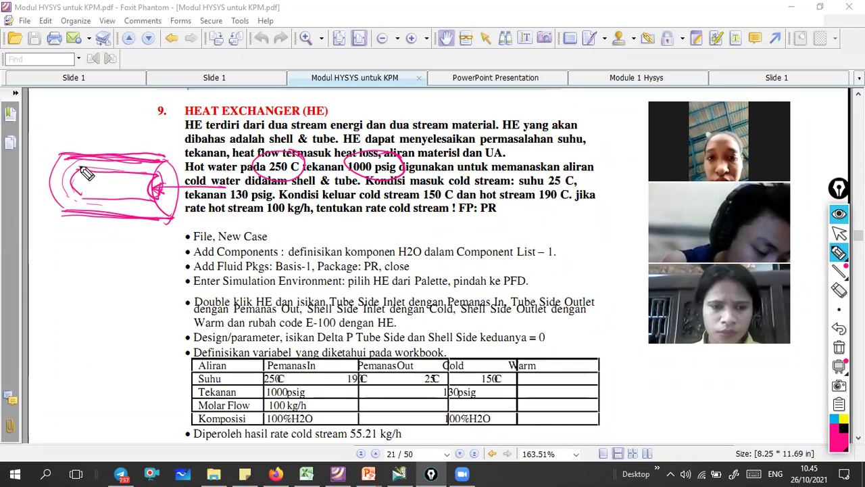
pyautogui.moveTo(237, 164); pyautogui.dragTo(247, 169)
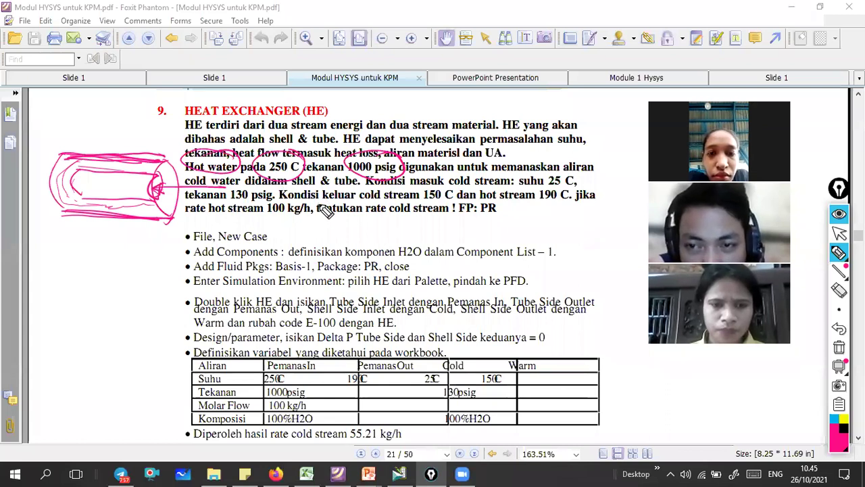
pyautogui.moveTo(462, 196)
pyautogui.mouseDown()
pyautogui.moveTo(412, 192)
pyautogui.moveTo(461, 197)
pyautogui.mouseUp()
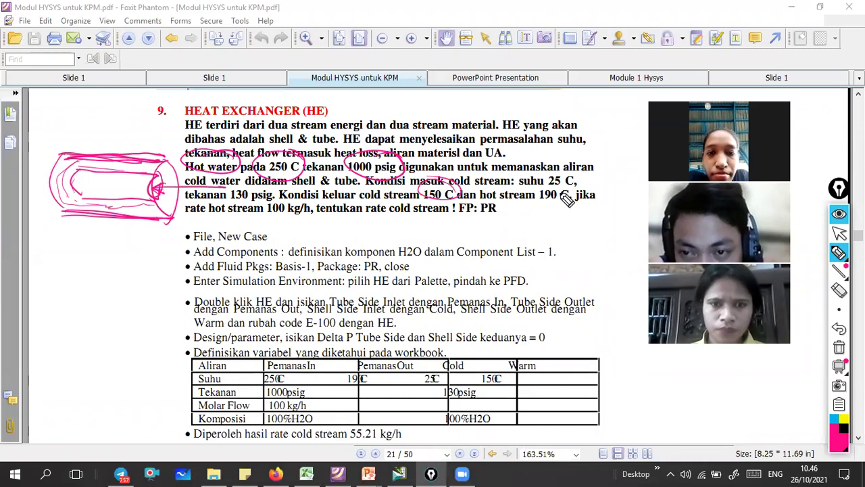
pyautogui.moveTo(571, 196)
pyautogui.mouseDown()
pyautogui.moveTo(541, 197)
pyautogui.moveTo(572, 192)
pyautogui.mouseUp()
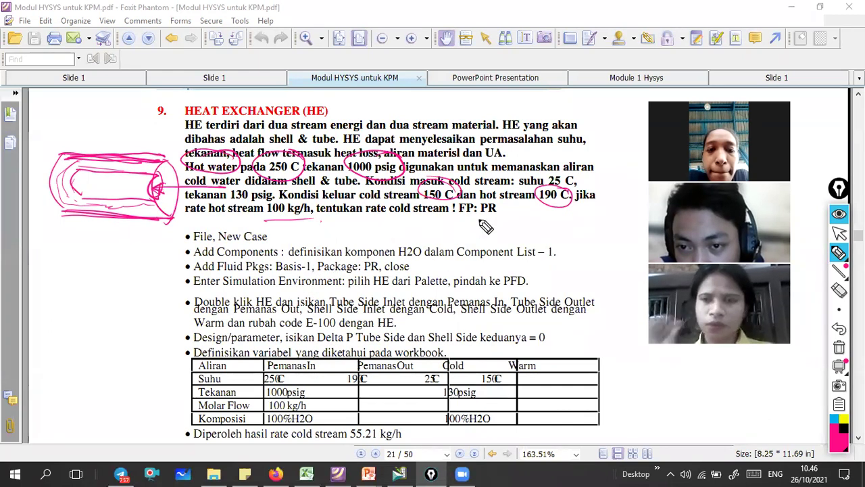
# Step: Circle PR, write "water" above the component instruction, and mark HE and Palette in the simulation environment instruction
pyautogui.moveTo(512, 210); pyautogui.dragTo(511, 207)
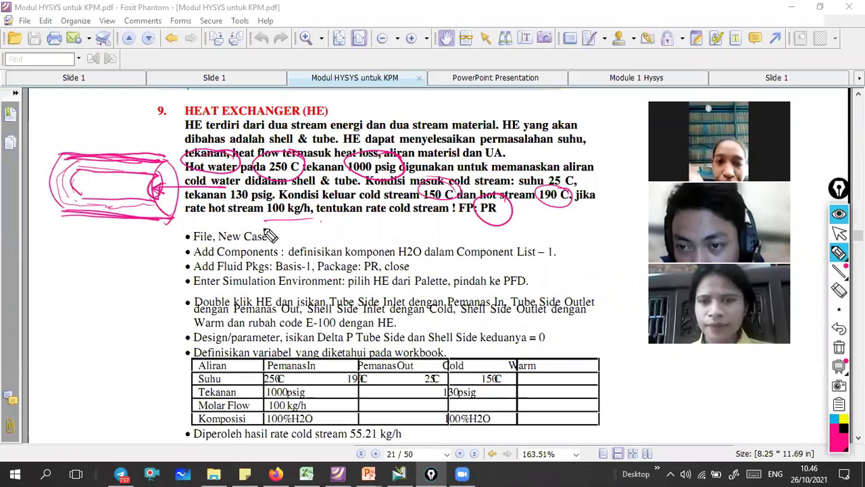
pyautogui.moveTo(344, 230)
pyautogui.mouseDown()
pyautogui.moveTo(355, 238)
pyautogui.moveTo(391, 232)
pyautogui.mouseUp()
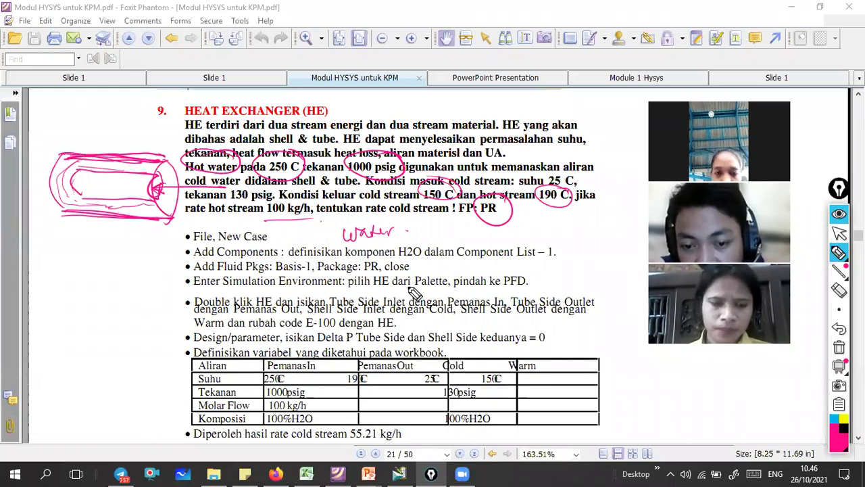
pyautogui.moveTo(374, 286); pyautogui.dragTo(450, 291)
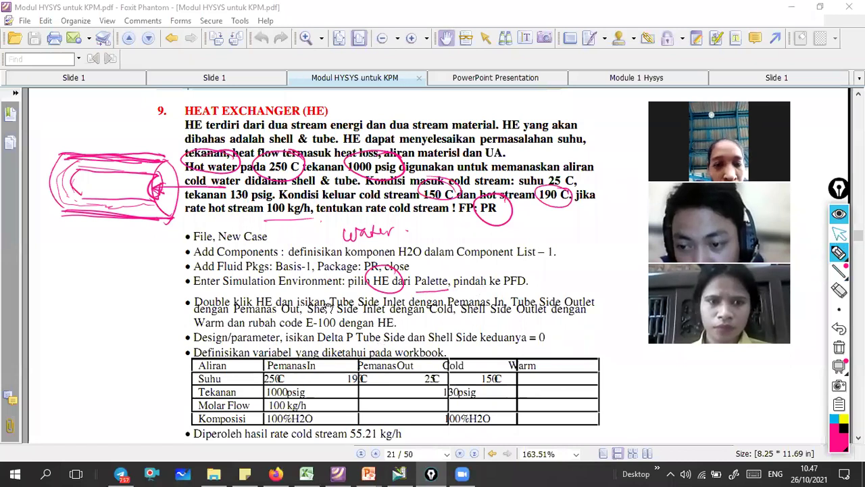
# Step: Return to HYSYS and add a fluid package using the Peng Robinson property package
pyautogui.click(400, 473)
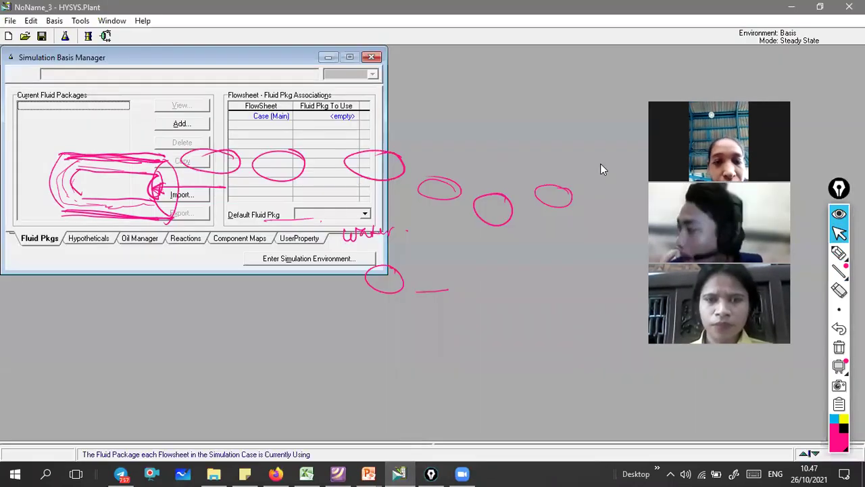
pyautogui.click(180, 124)
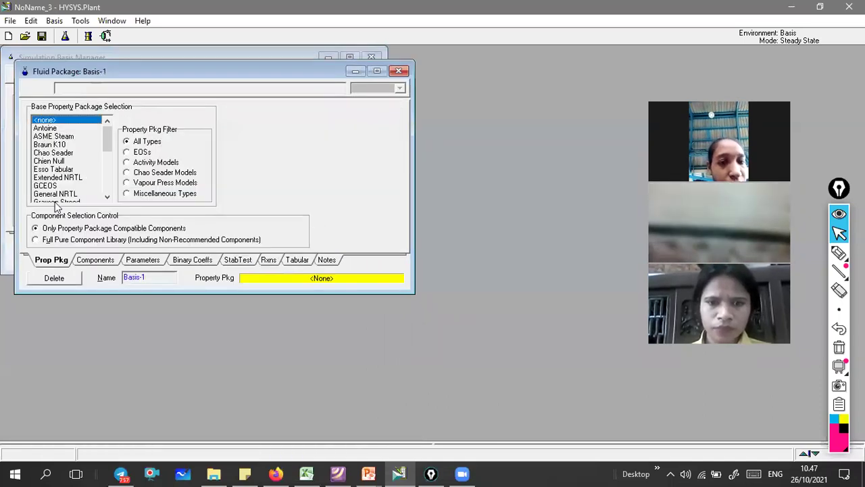
pyautogui.moveTo(107, 139); pyautogui.dragTo(105, 169)
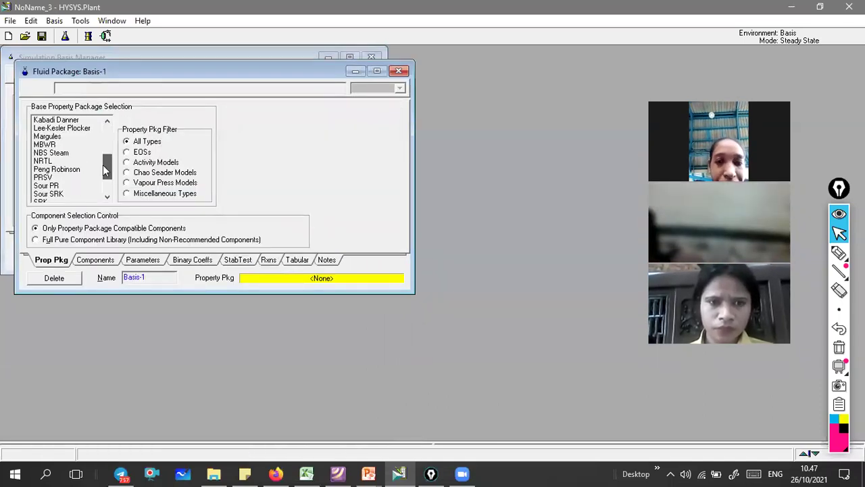
pyautogui.click(83, 170)
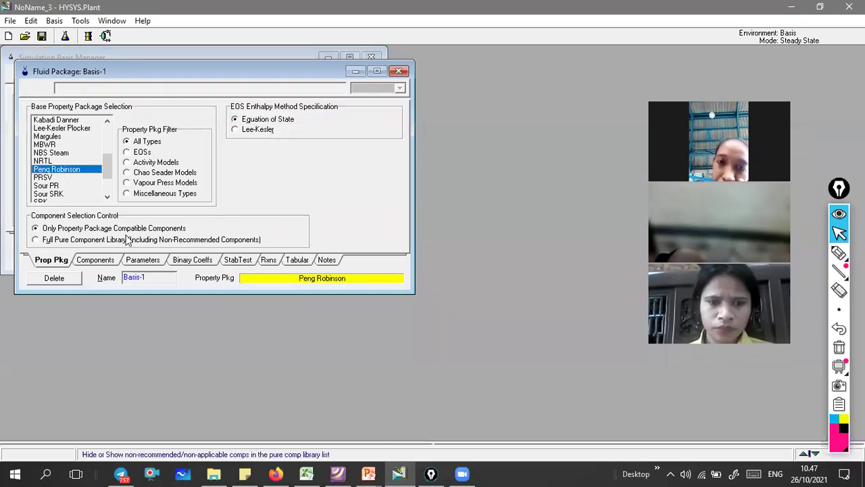
# Step: Find water in the pure component library, add it to the fluid package's component list, and close the package
pyautogui.click(103, 260)
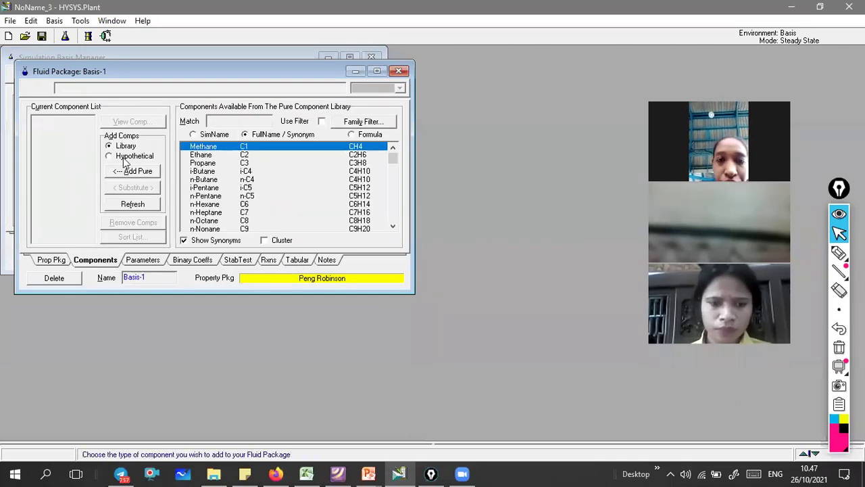
pyautogui.click(203, 121)
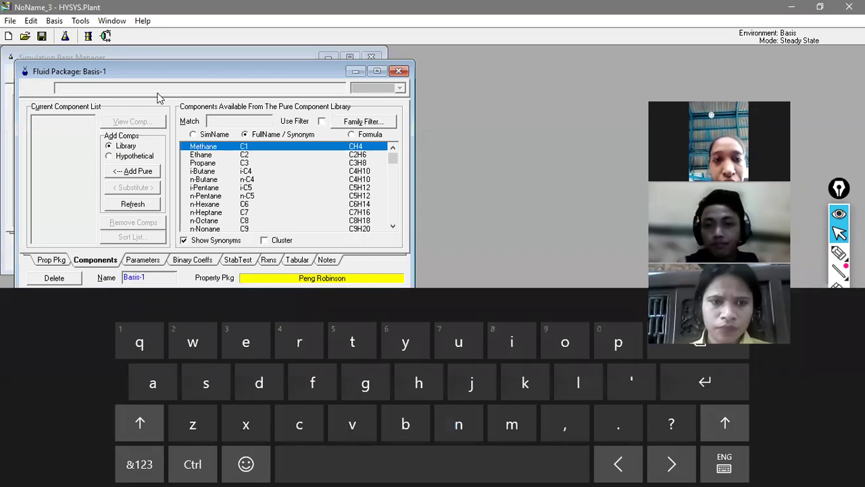
pyautogui.write('water')
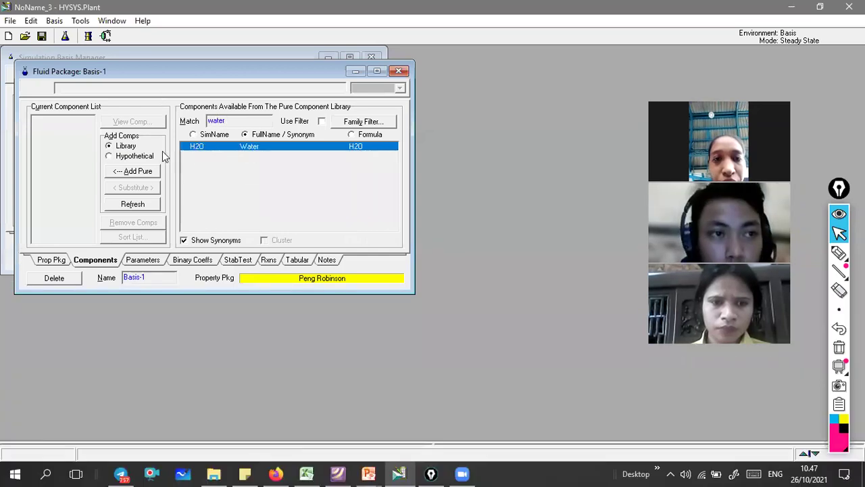
pyautogui.click(152, 172)
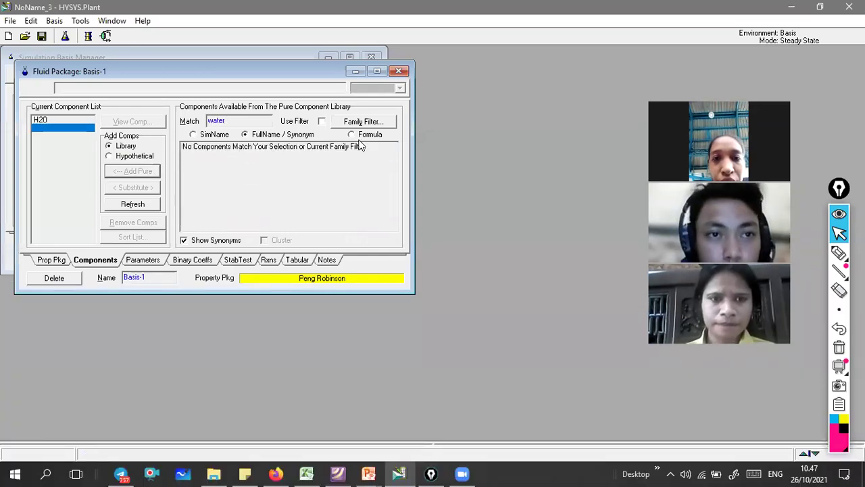
pyautogui.click(400, 72)
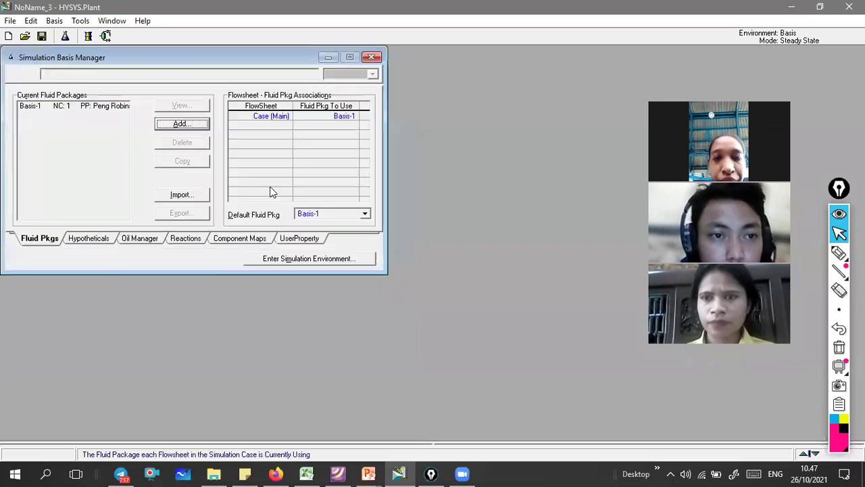
# Step: Enter the simulation environment and place a Heat Exchanger on the maximized PFD
pyautogui.click(297, 260)
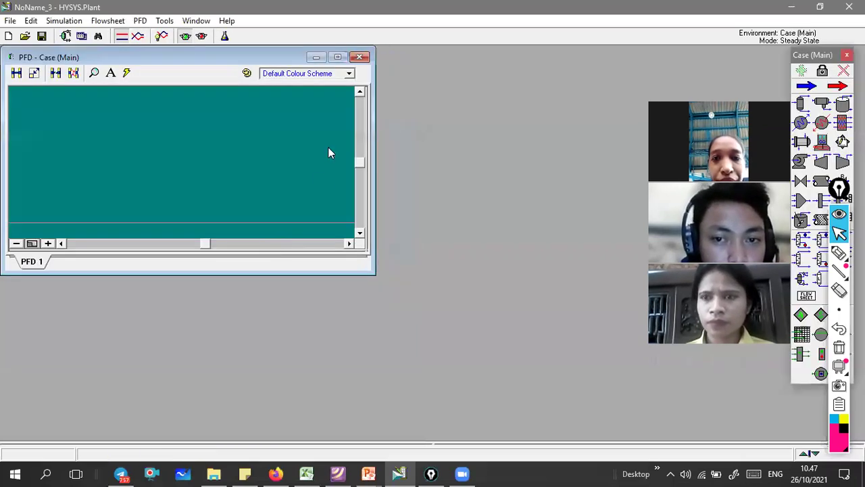
pyautogui.click(337, 57)
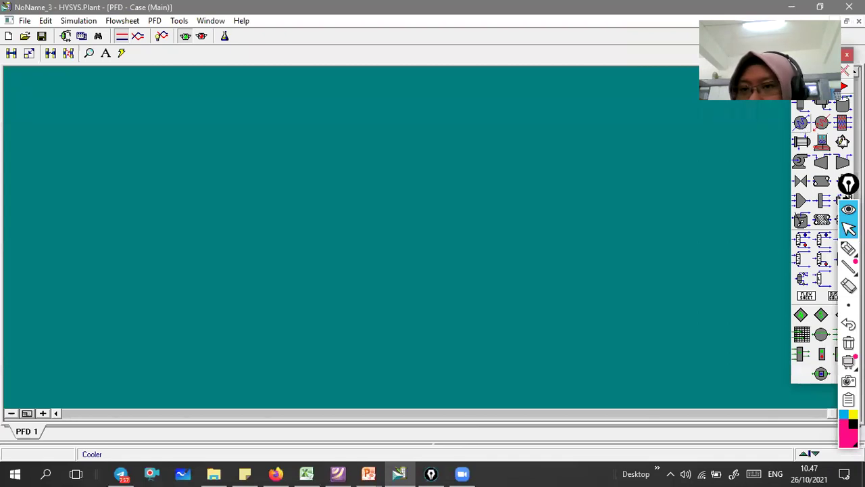
pyautogui.moveTo(818, 56); pyautogui.dragTo(734, 99)
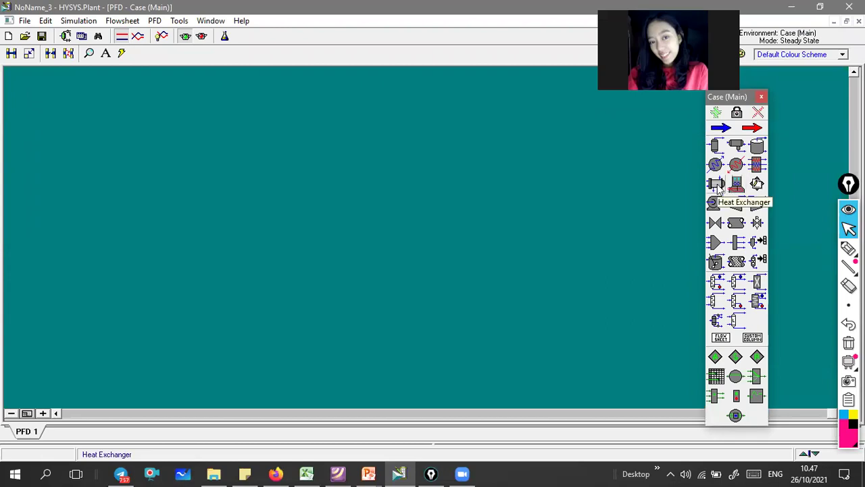
pyautogui.click(717, 188)
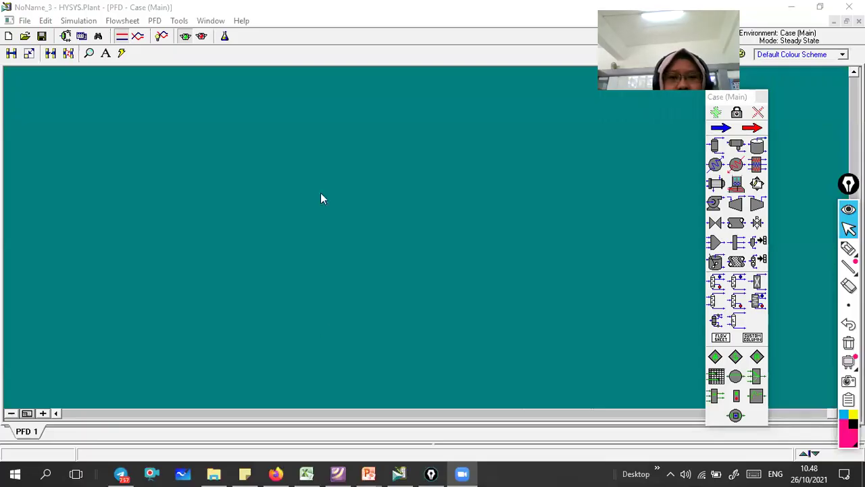
pyautogui.click(716, 183)
pyautogui.click(329, 201)
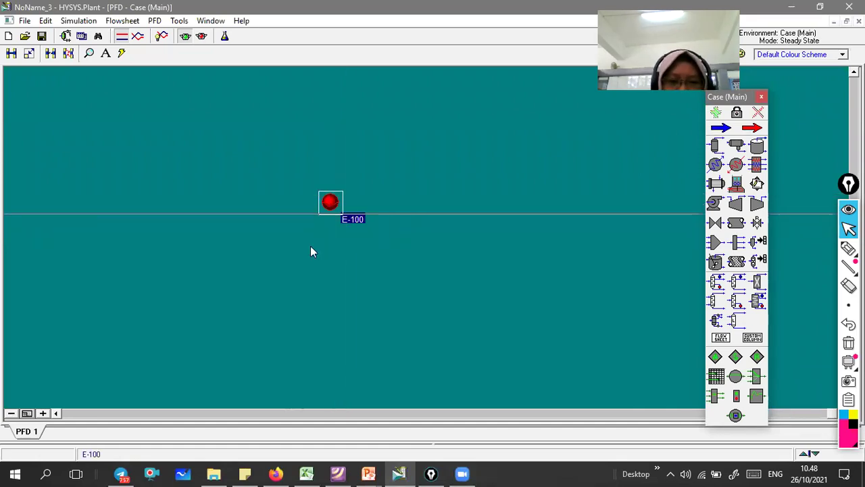
# Step: Review the heat exchanger instructions and stream table in the PDF module, and return to HYSYS with the E-100 connections open
pyautogui.click(337, 473)
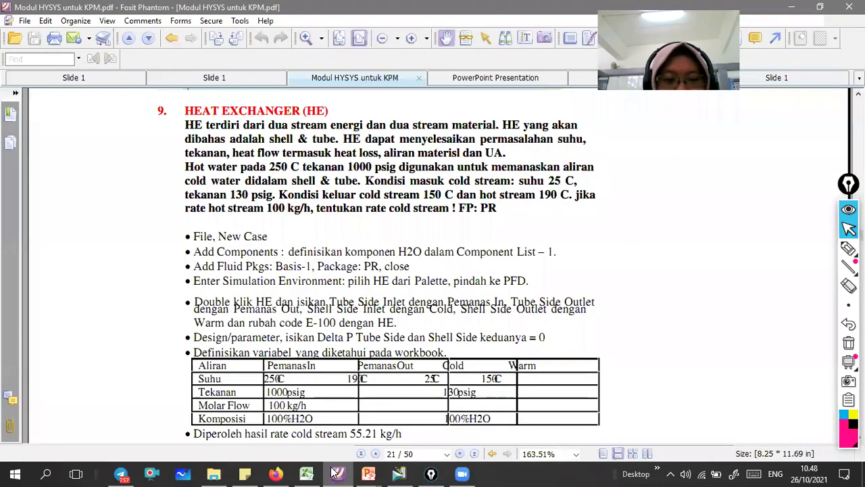
pyautogui.scroll(-3, 344, 347)
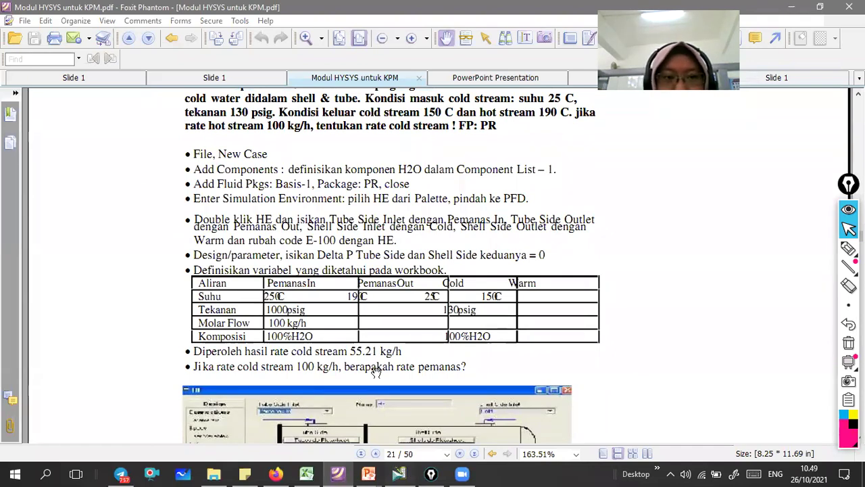
pyautogui.scroll(1, 277, 192)
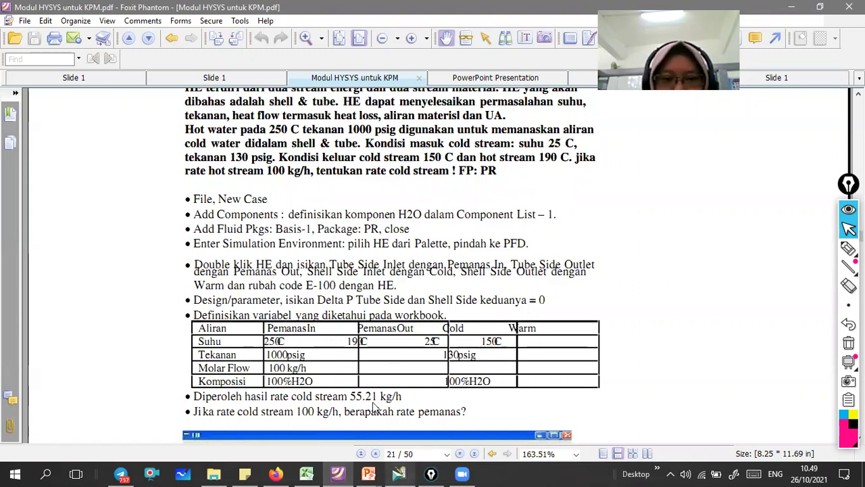
pyautogui.hotkey('alt', 'Tab')
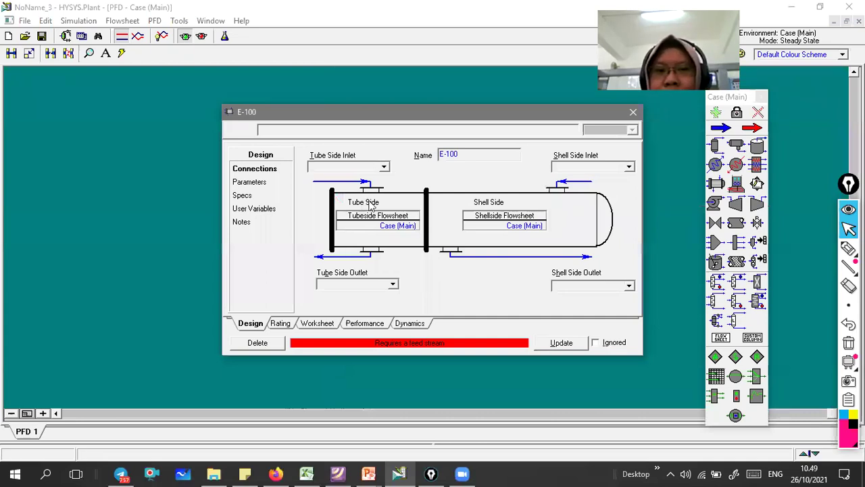
# Step: Circle the Tube Side and Shell Side labels on the E-100 diagram with the annotation pen
pyautogui.click(849, 249)
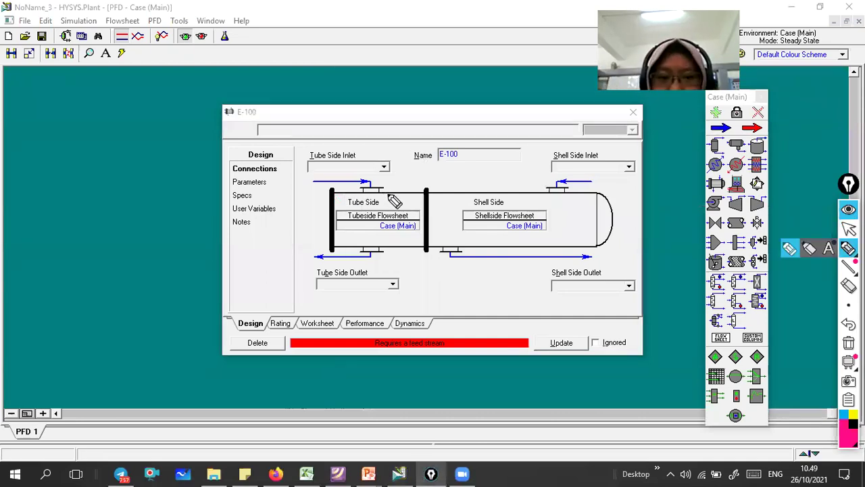
pyautogui.moveTo(395, 201); pyautogui.dragTo(392, 197)
pyautogui.moveTo(519, 194); pyautogui.dragTo(517, 192)
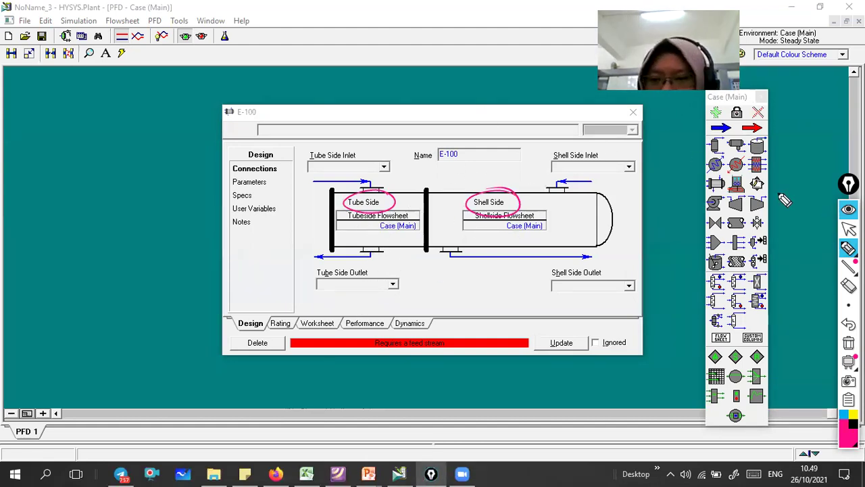
pyautogui.click(849, 229)
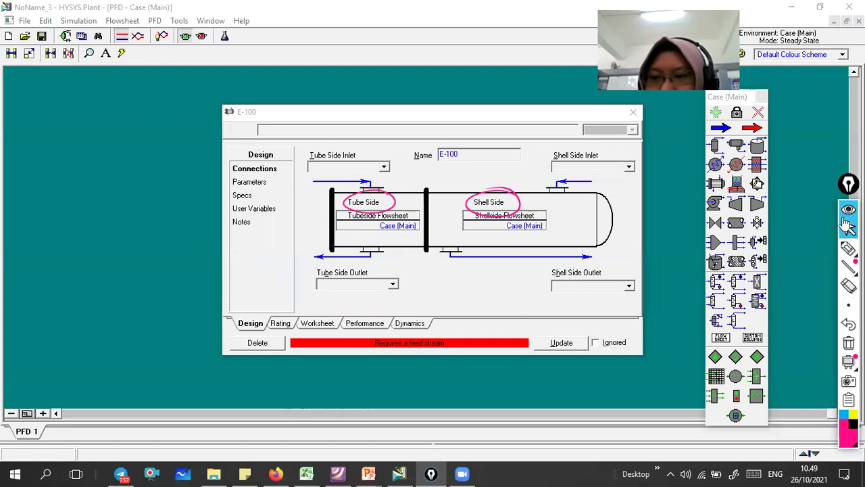
# Step: Name the exchanger's tube side inlet stream "cold in" and its tube side outlet stream "cold out"
pyautogui.click(320, 166)
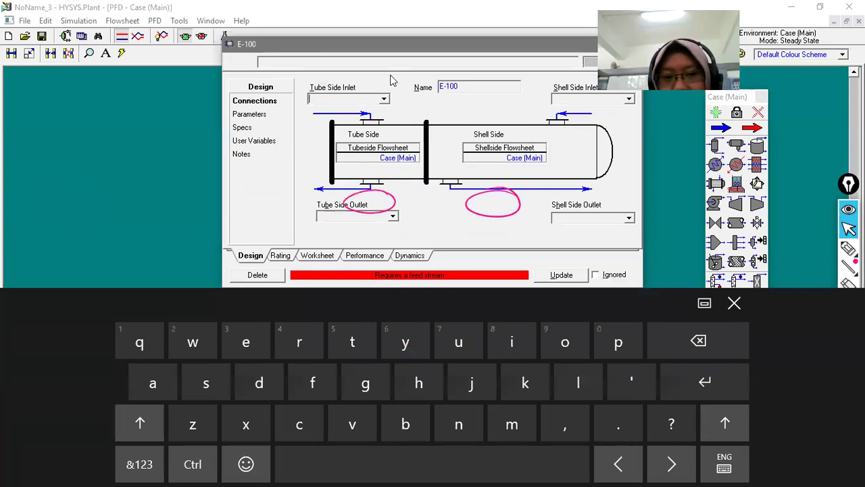
pyautogui.write('cold in')
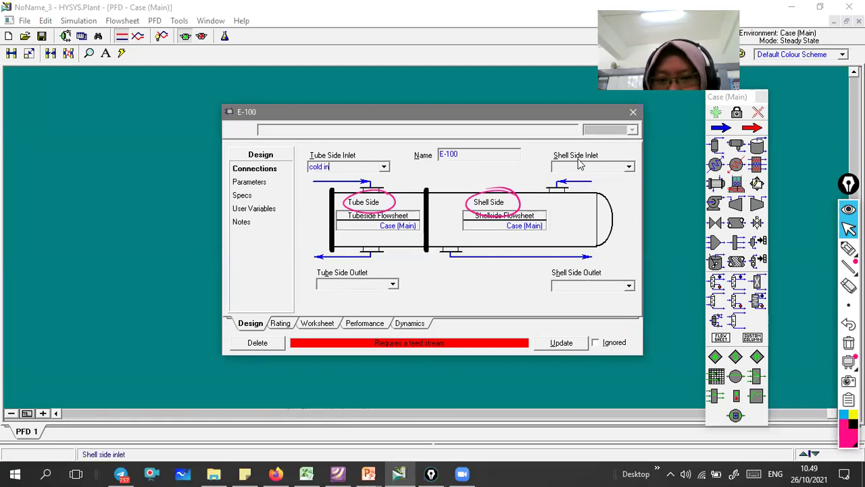
pyautogui.click(353, 284)
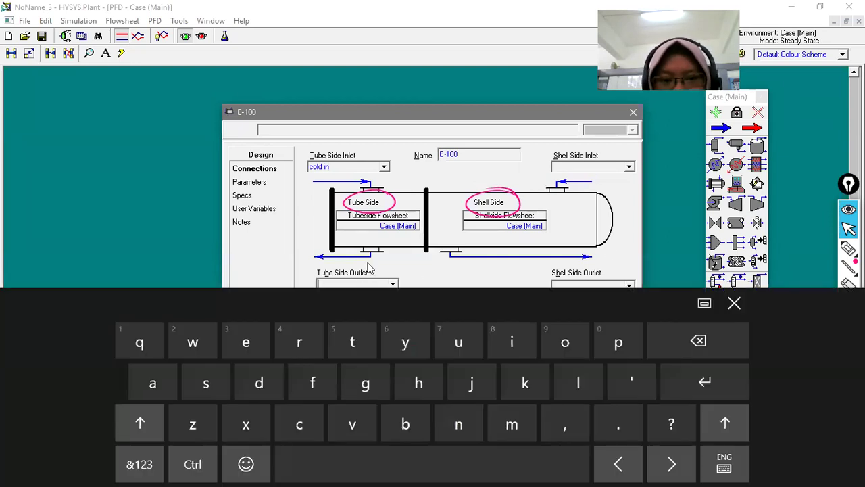
pyautogui.write('cold out')
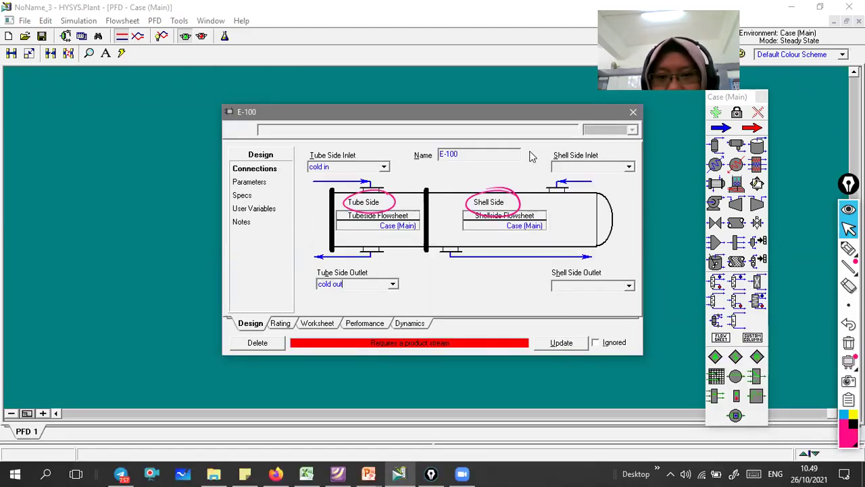
# Step: Name the exchanger's shell side inlet stream "hot in" and its shell side outlet stream "hot out"
pyautogui.click(565, 168)
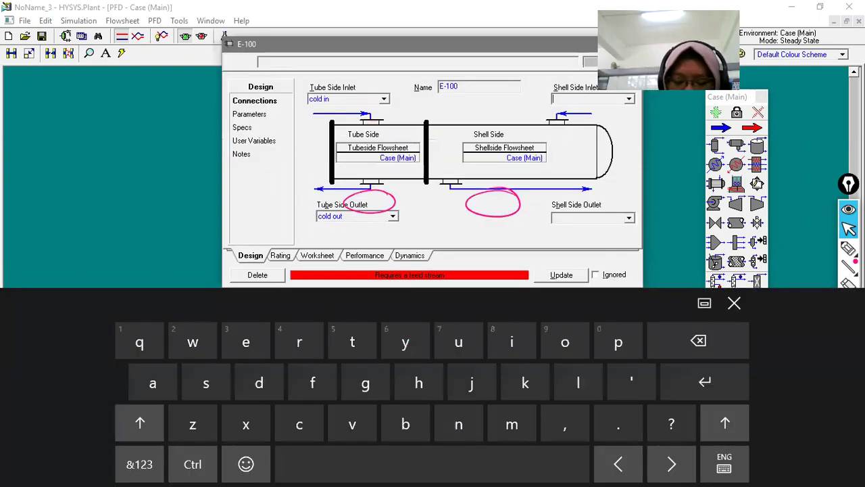
pyautogui.write('hot ou')
pyautogui.write('t in')
pyautogui.click(539, 246)
pyautogui.write('h')
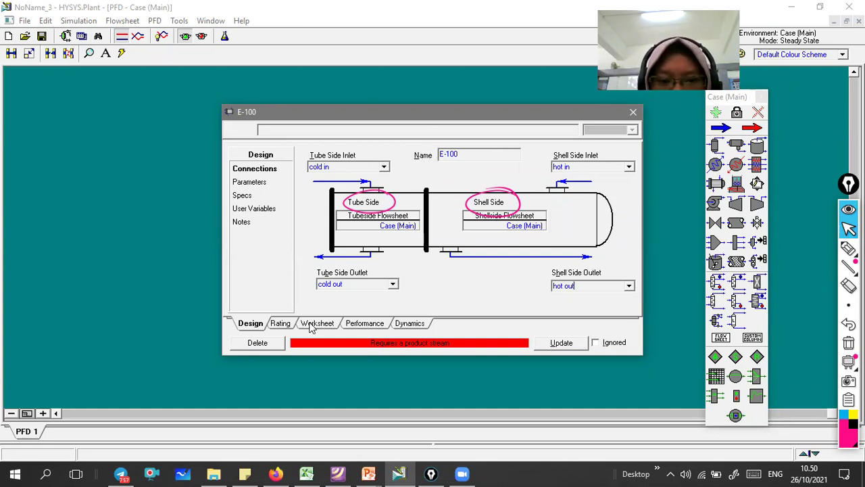
pyautogui.press('Return')
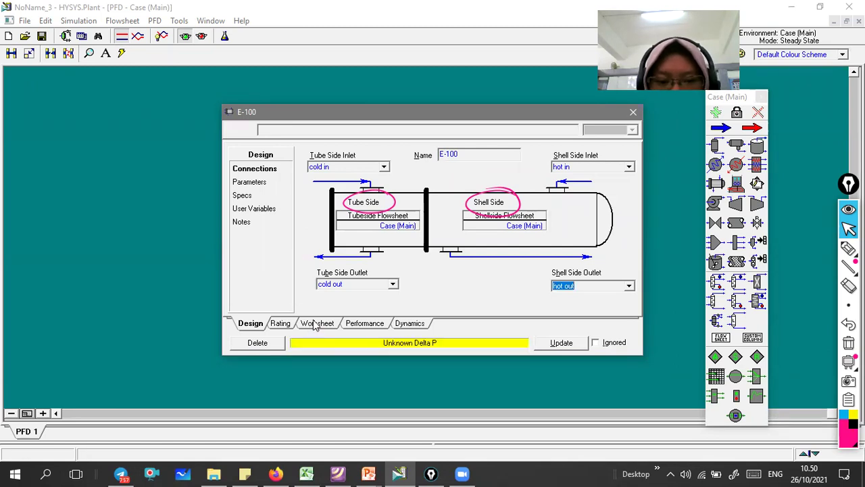
# Step: Clear the pen marks over E-100's worksheet conditions and set the cold in temperature to 25 C, as given in the PDF module
pyautogui.click(315, 324)
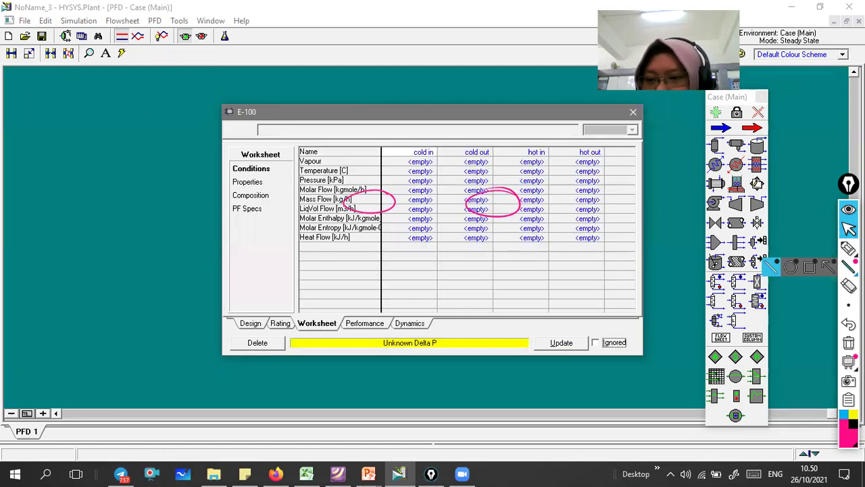
pyautogui.click(849, 343)
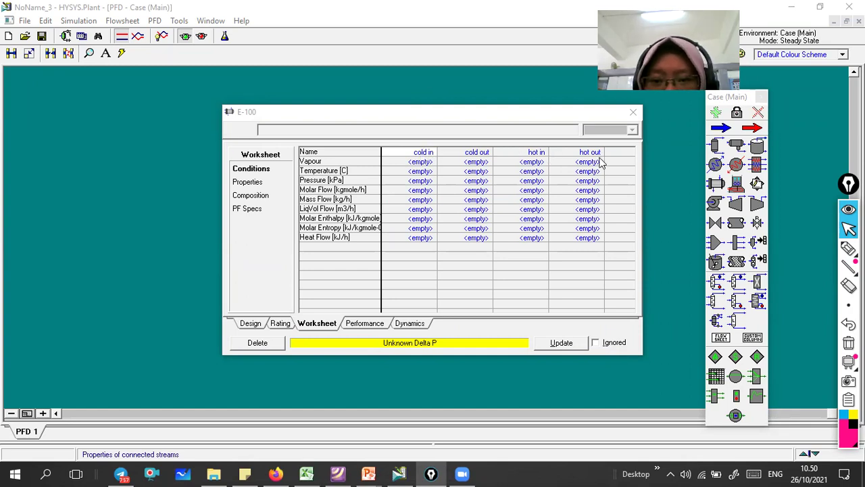
pyautogui.click(417, 173)
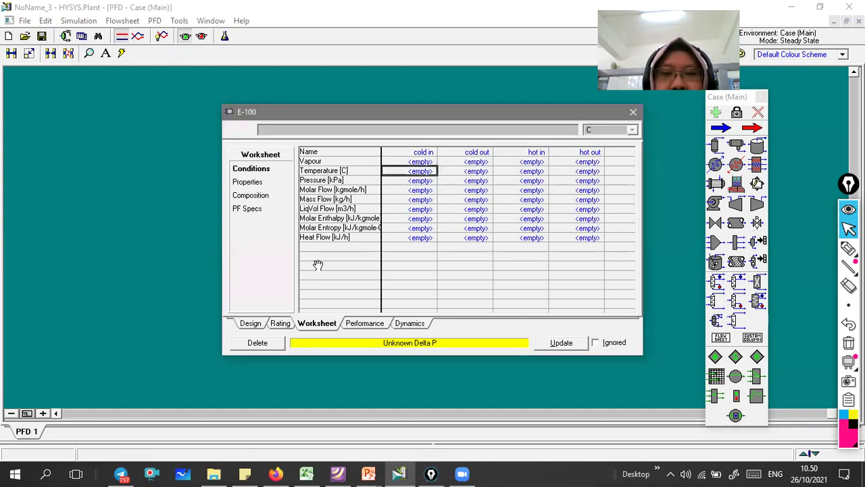
pyautogui.hotkey('alt', 'Tab')
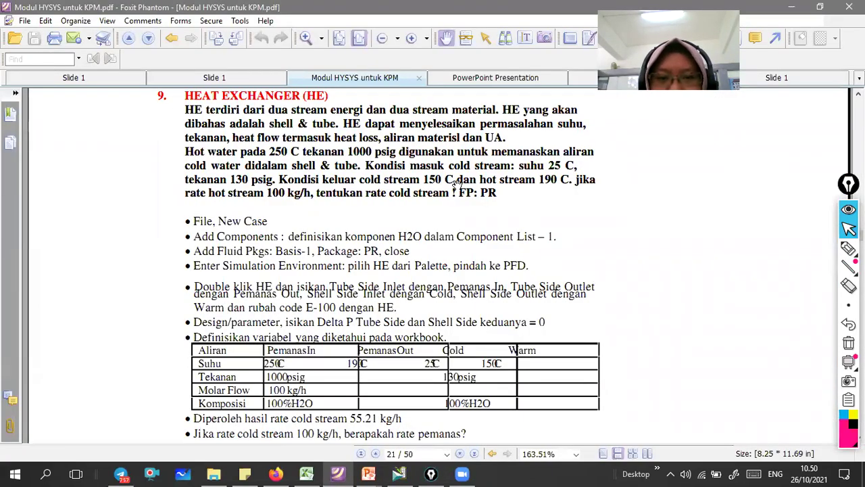
pyautogui.click(398, 473)
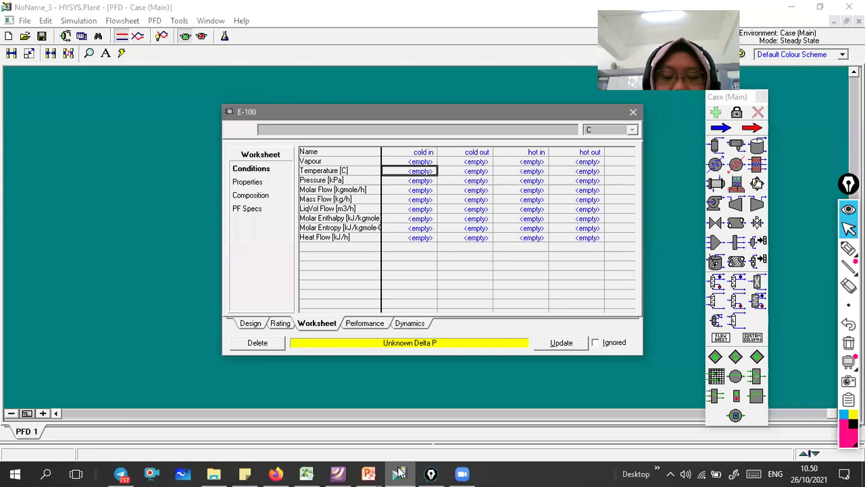
pyautogui.click(338, 473)
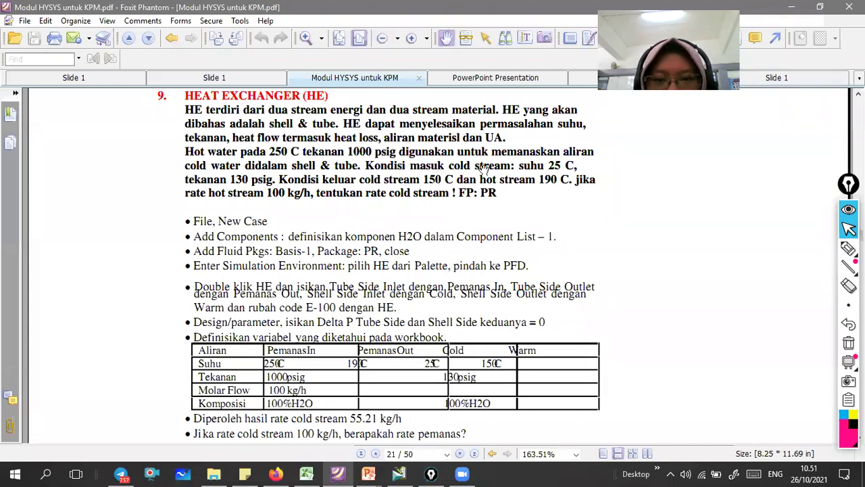
pyautogui.click(399, 473)
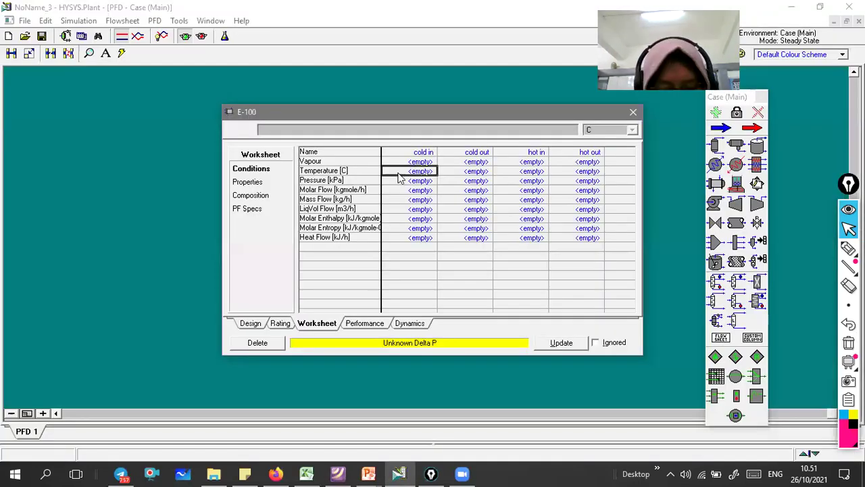
pyautogui.write('25')
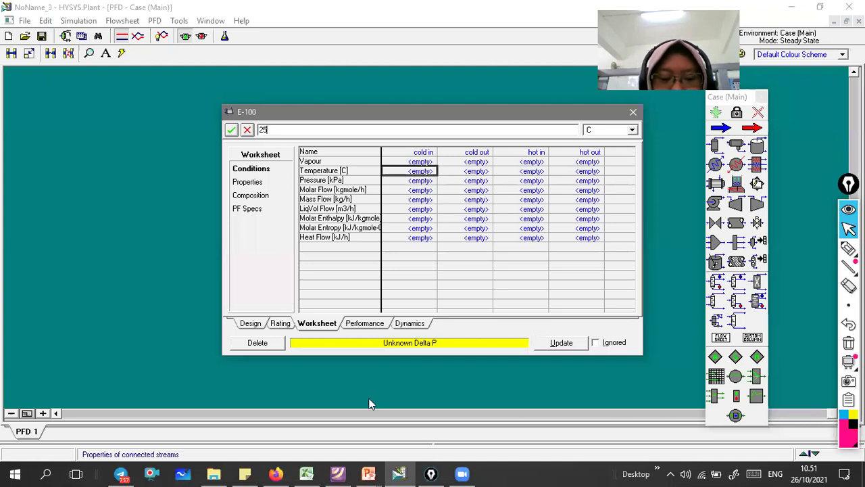
pyautogui.press('Return')
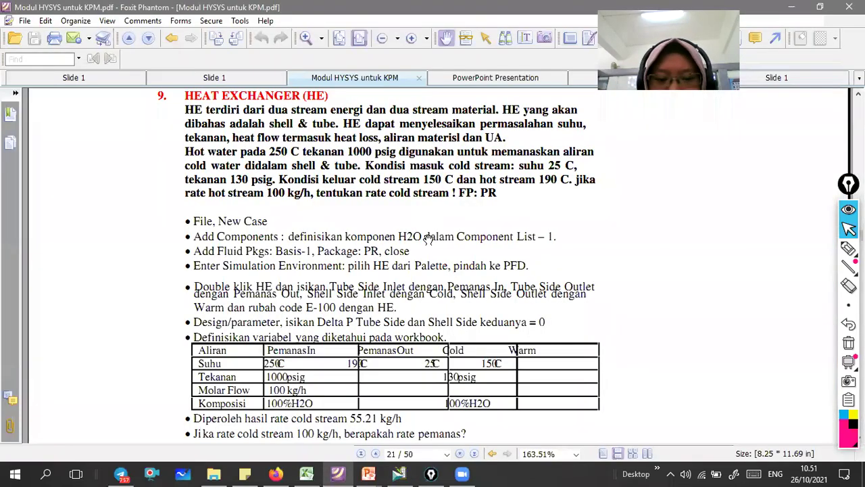
# Step: Check the cold stream's outlet condition in the PDF module and set the cold out temperature to 150 C in HYSYS
pyautogui.hotkey('alt', 'Tab')
pyautogui.click(399, 473)
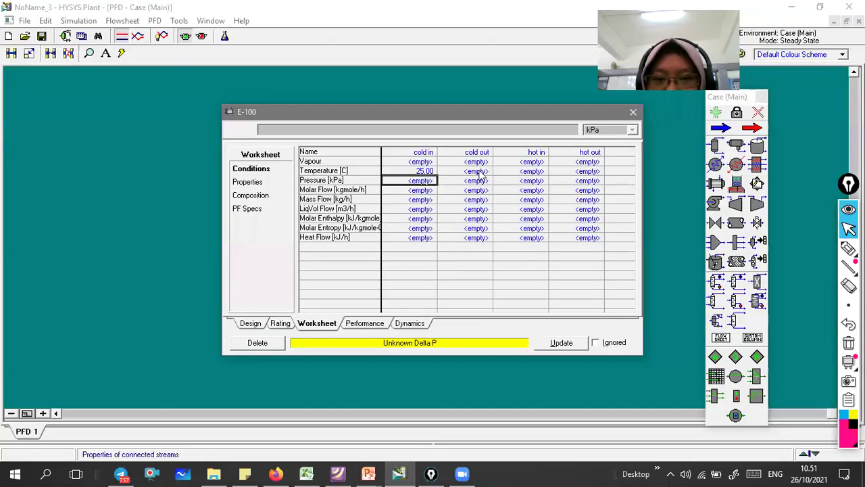
pyautogui.press('Up')
pyautogui.press('Right')
pyautogui.write('150')
pyautogui.press('Return')
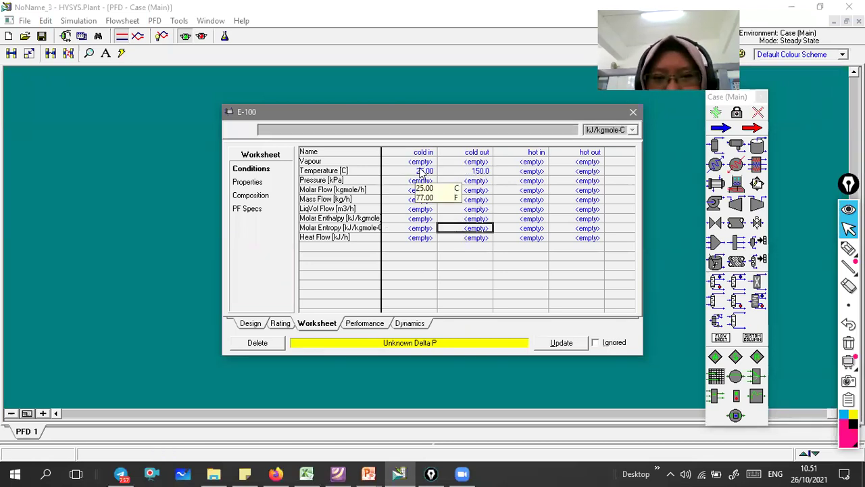
# Step: Check the hot stream data in the PDF module, and set the hot in temperature to 250 C and hot out to 190 C
pyautogui.click(532, 171)
pyautogui.click(340, 474)
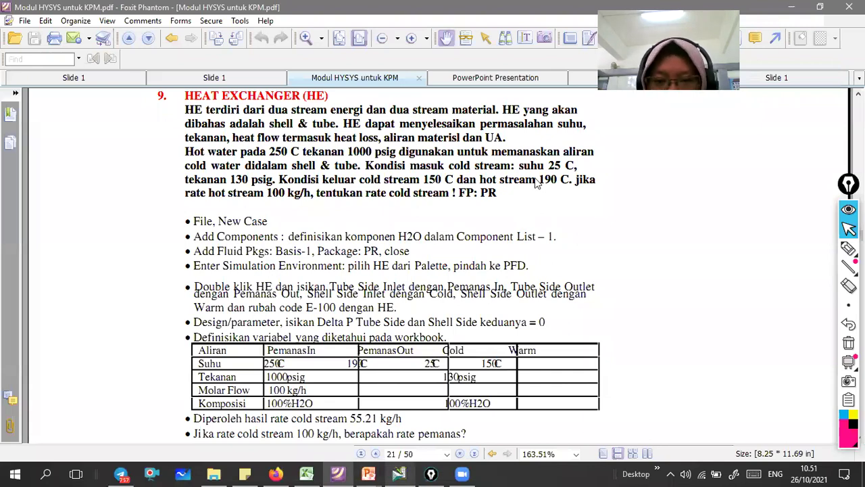
pyautogui.hotkey('alt', 'Tab')
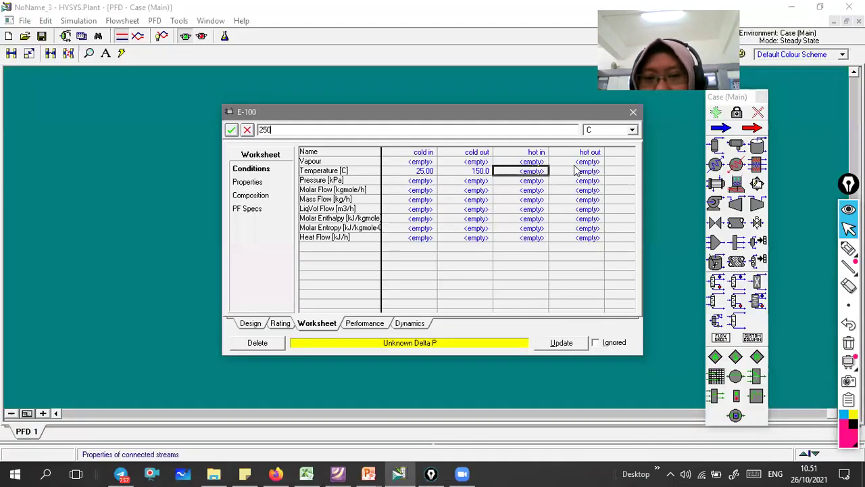
pyautogui.click(573, 171)
pyautogui.write('190')
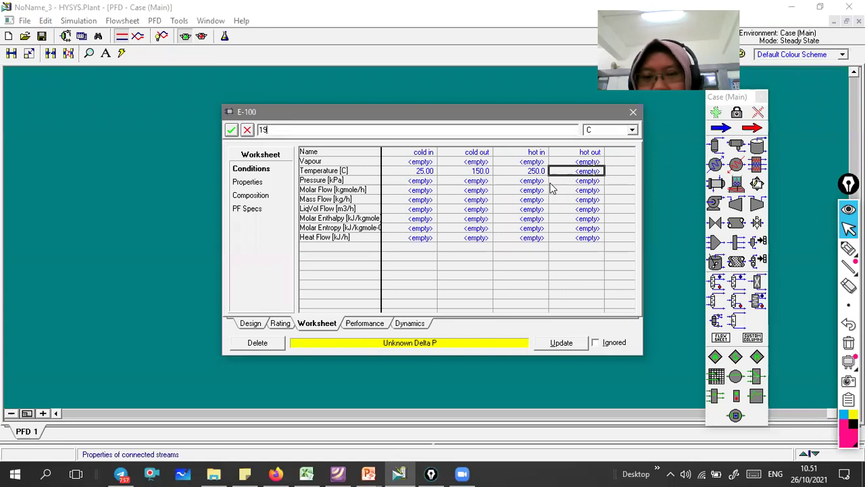
pyautogui.click(537, 200)
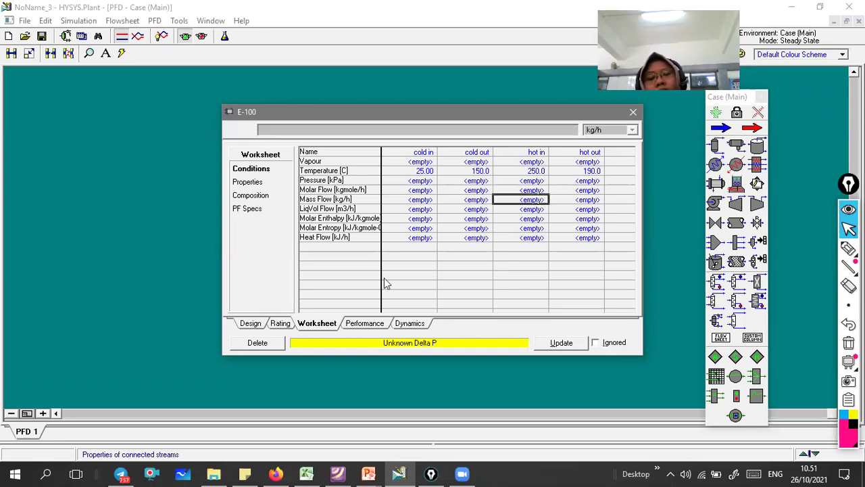
# Step: Look up the cold stream's inlet pressure in the PDF module and set the cold in pressure to 130 psig in HYSYS
pyautogui.click(343, 473)
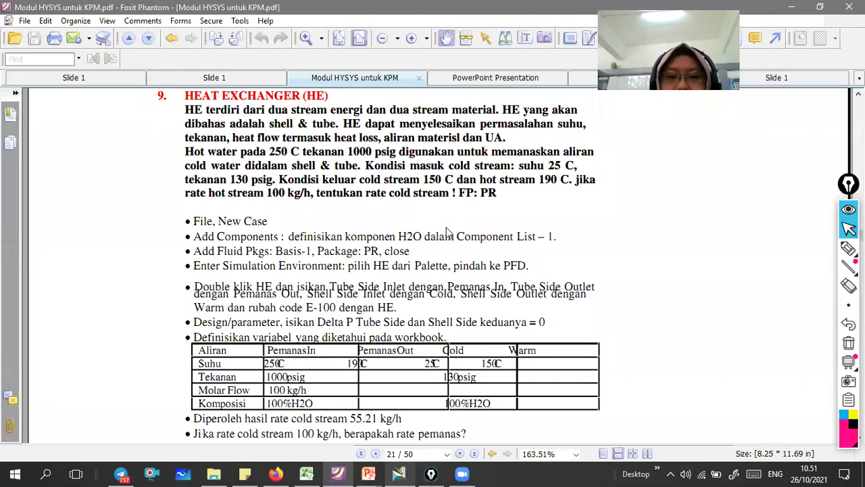
pyautogui.hotkey('alt', 'Tab')
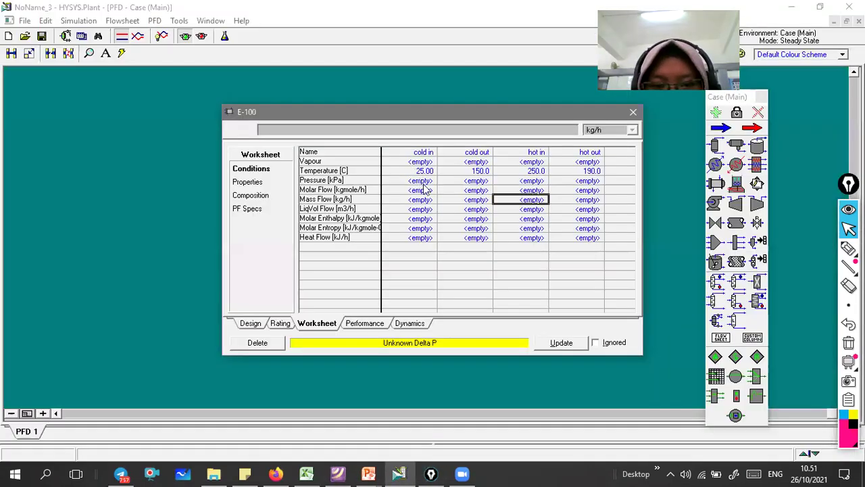
pyautogui.click(420, 181)
pyautogui.write('130')
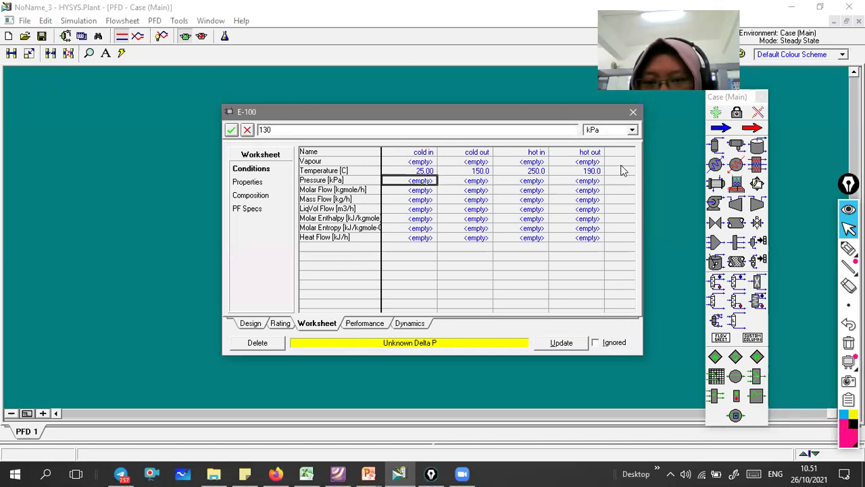
pyautogui.click(633, 130)
pyautogui.scroll(-3, 635, 166)
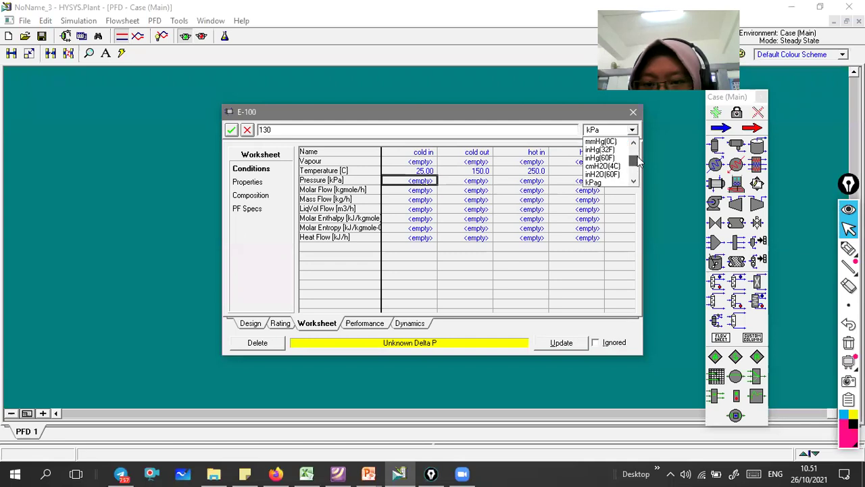
pyautogui.scroll(-5, 636, 165)
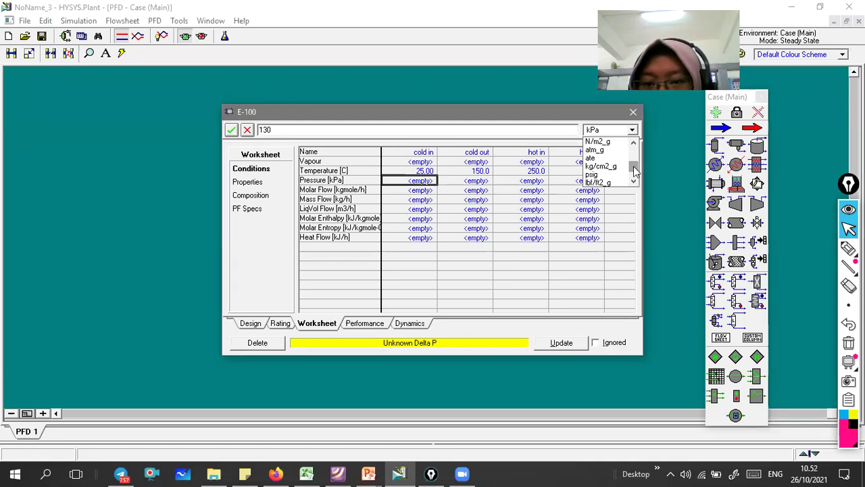
pyautogui.click(594, 175)
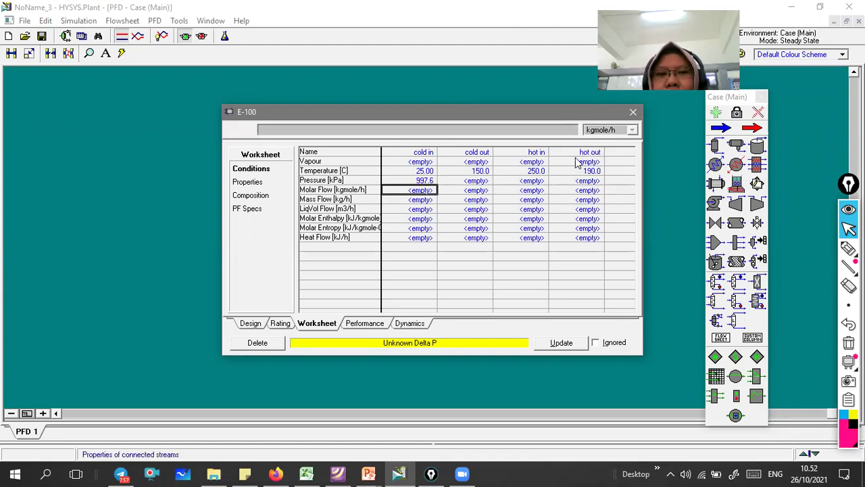
pyautogui.click(404, 179)
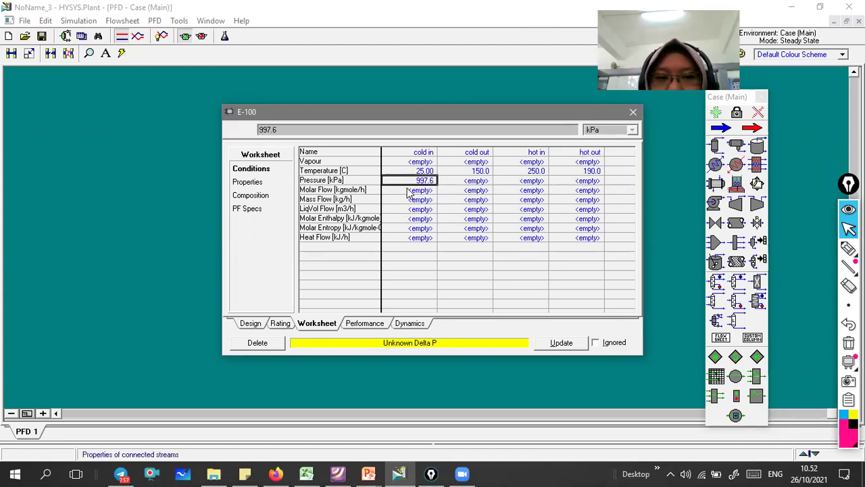
pyautogui.click(411, 191)
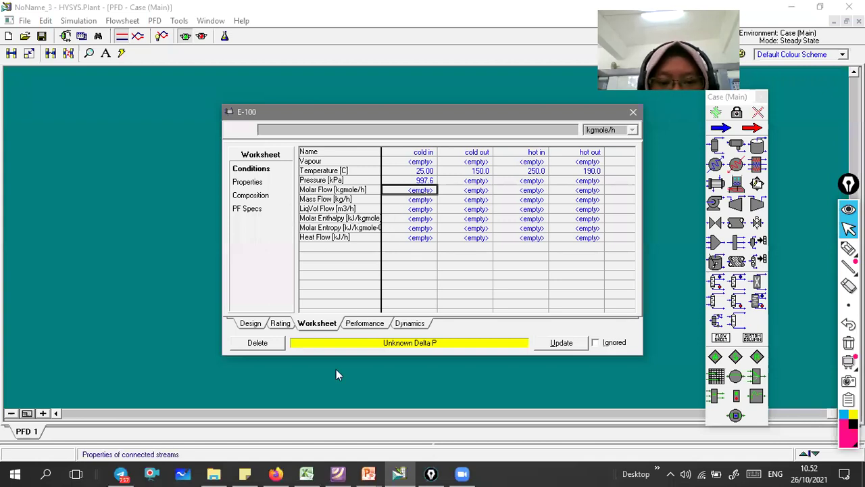
# Step: Switch to the PDF module and circle the requested cold stream rate and the given hot stream rate of 100 kg/h
pyautogui.click(338, 473)
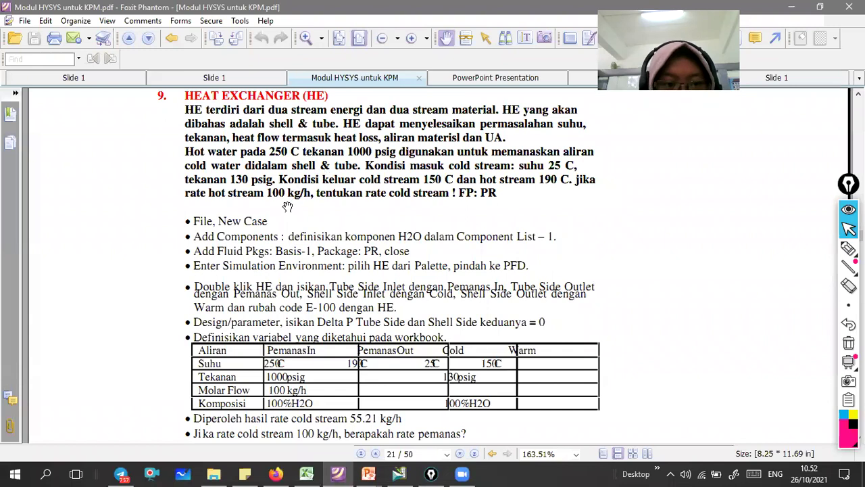
pyautogui.scroll(-1, 257, 177)
pyautogui.scroll(-1, 254, 176)
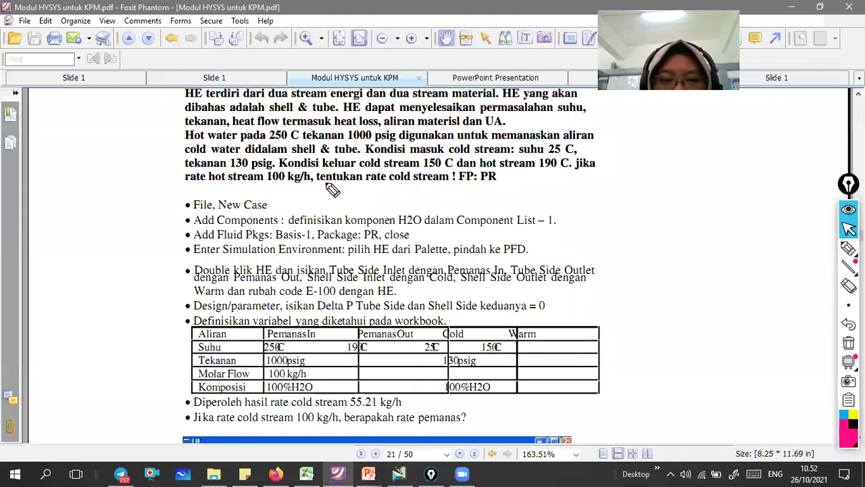
pyautogui.press('p')
pyautogui.moveTo(318, 181)
pyautogui.mouseDown()
pyautogui.moveTo(426, 162)
pyautogui.moveTo(395, 192)
pyautogui.moveTo(424, 213)
pyautogui.mouseUp()
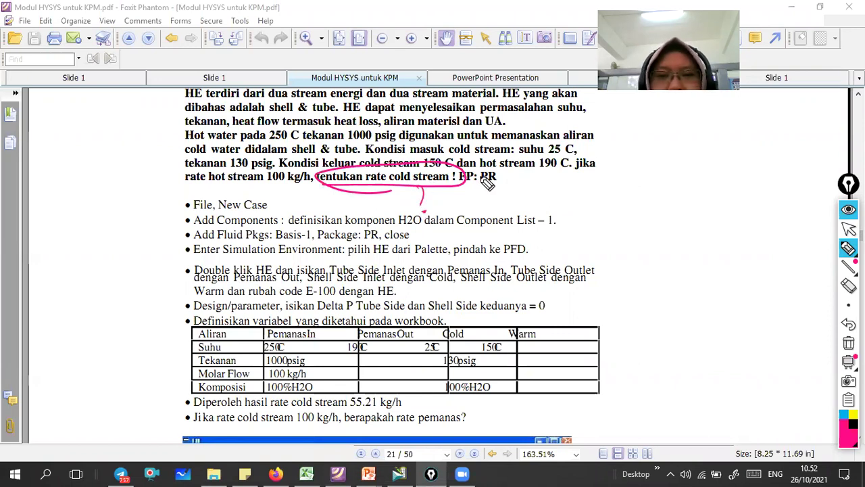
pyautogui.moveTo(299, 174)
pyautogui.mouseDown()
pyautogui.moveTo(207, 177)
pyautogui.moveTo(316, 198)
pyautogui.moveTo(307, 173)
pyautogui.mouseUp()
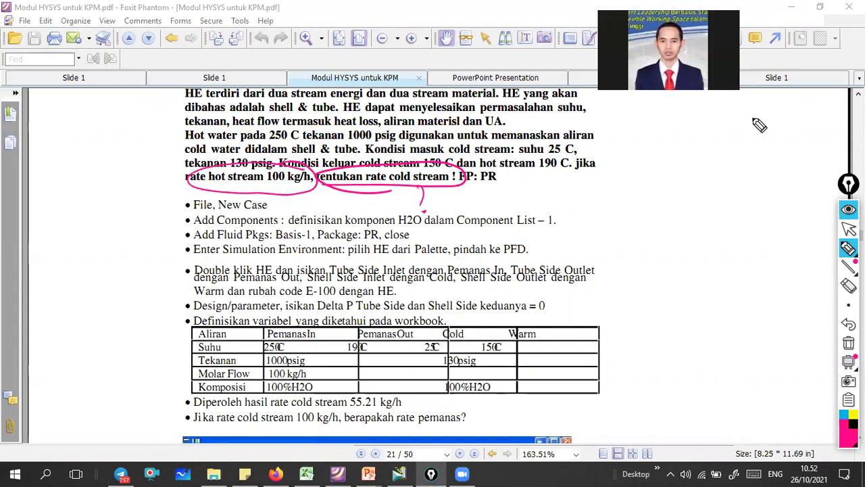
pyautogui.press('Escape')
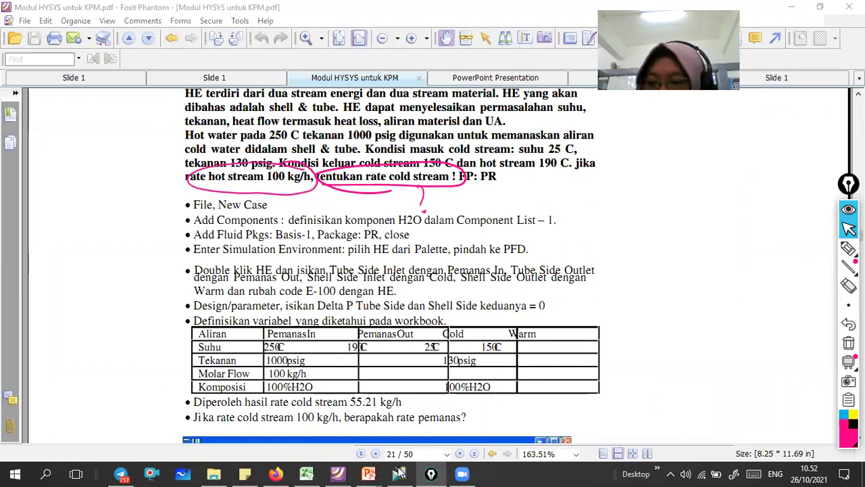
# Step: Clear the pen marks, recheck the PDF module, and set the hot in mass flow to 100 kg/h in HYSYS
pyautogui.hotkey('alt', 'Tab')
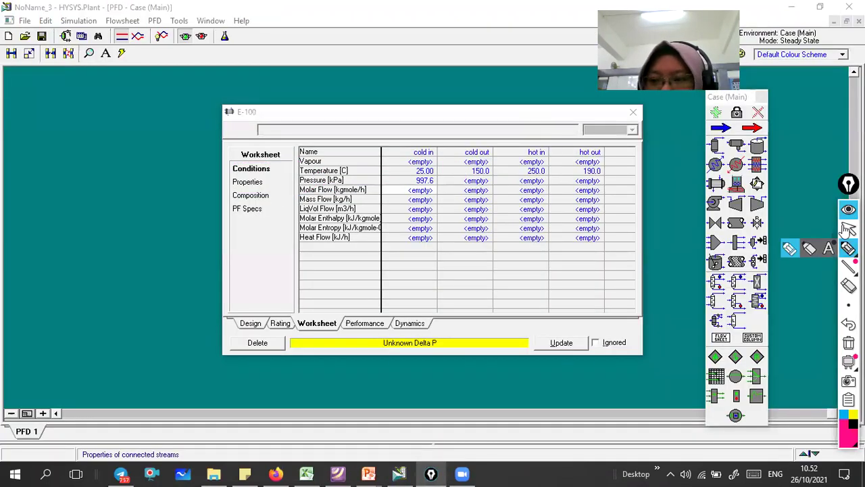
pyautogui.click(338, 473)
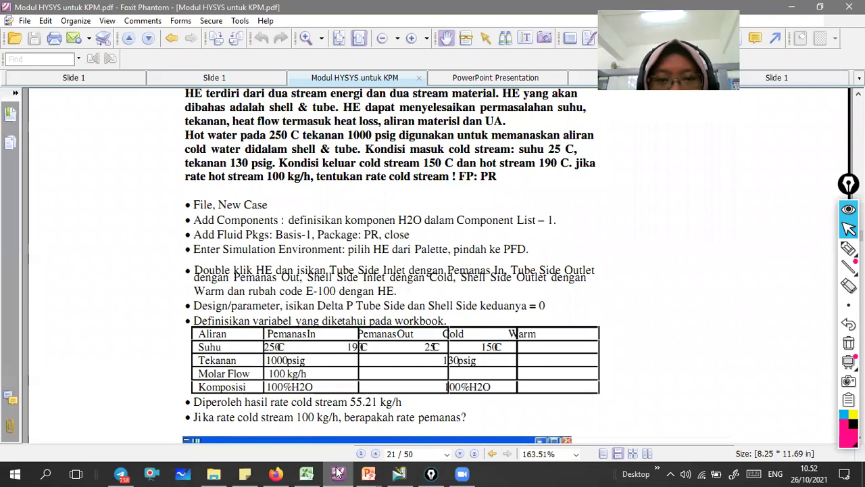
pyautogui.click(338, 473)
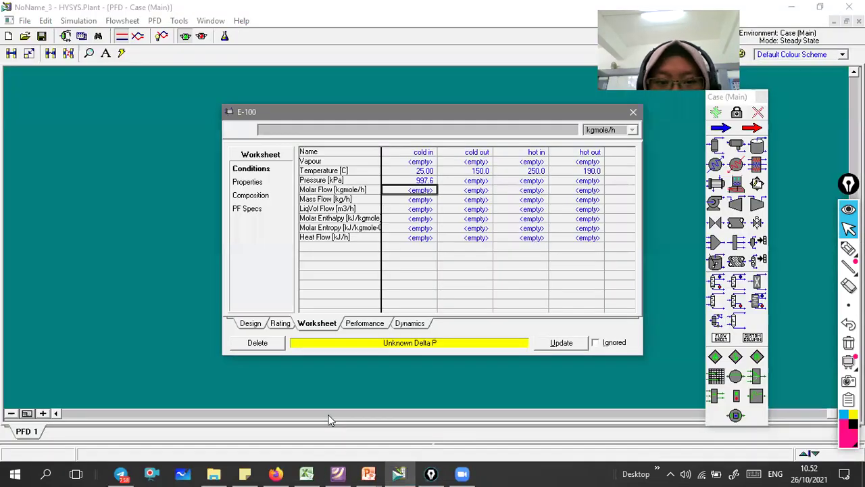
pyautogui.click(471, 202)
pyautogui.click(526, 201)
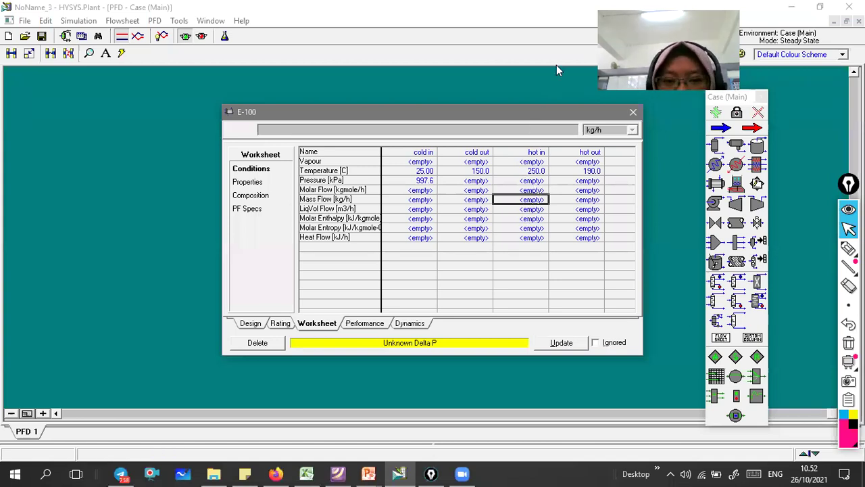
pyautogui.write('100')
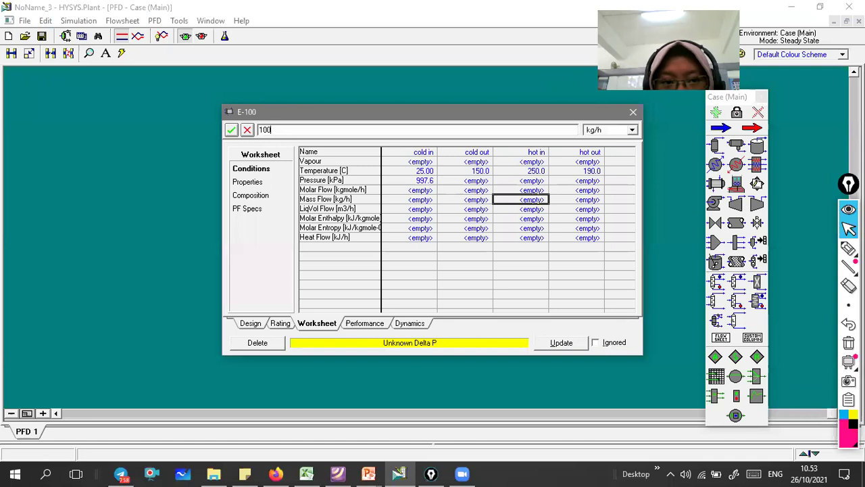
pyautogui.press('Return')
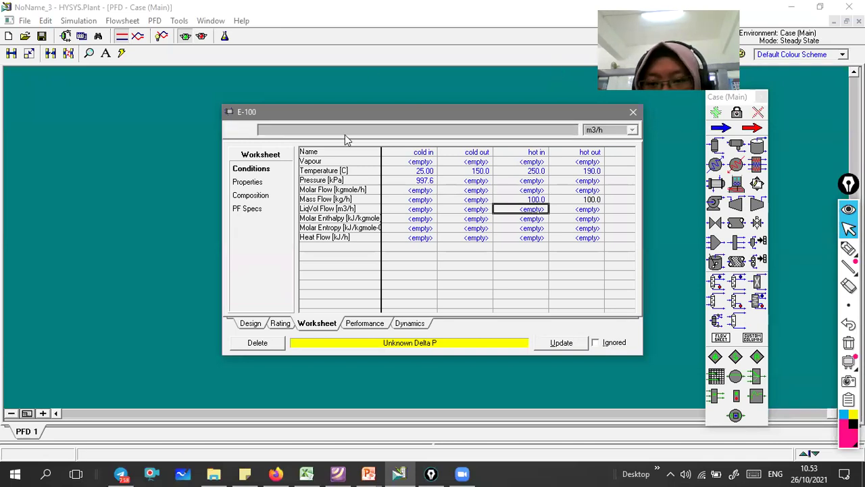
# Step: Look up the hot stream pressure in the PDF module and set the hot in pressure to 1000 psig in HYSYS
pyautogui.click(343, 474)
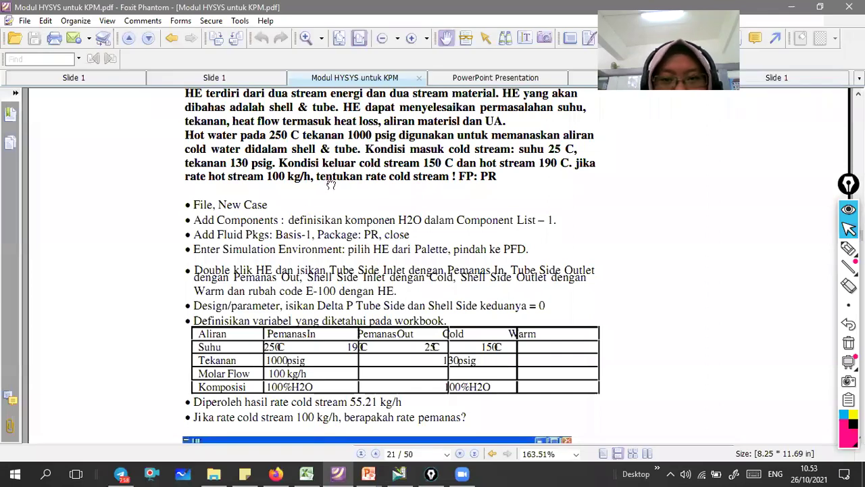
pyautogui.scroll(1, 331, 183)
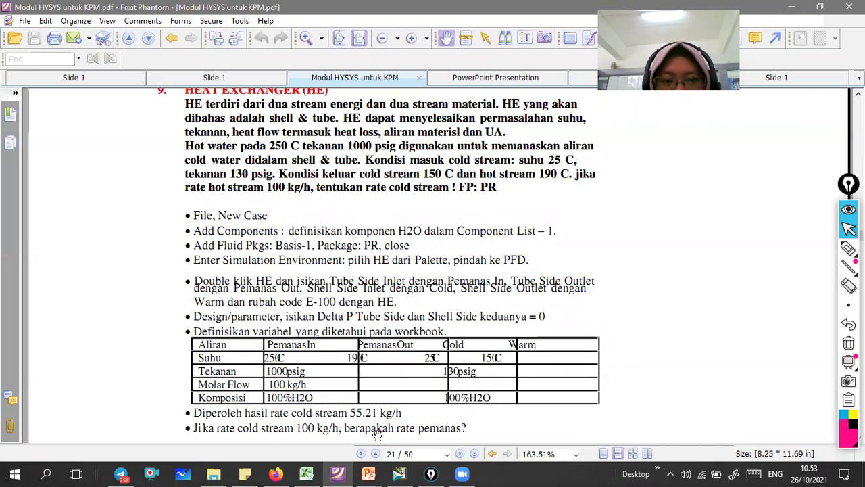
pyautogui.click(398, 473)
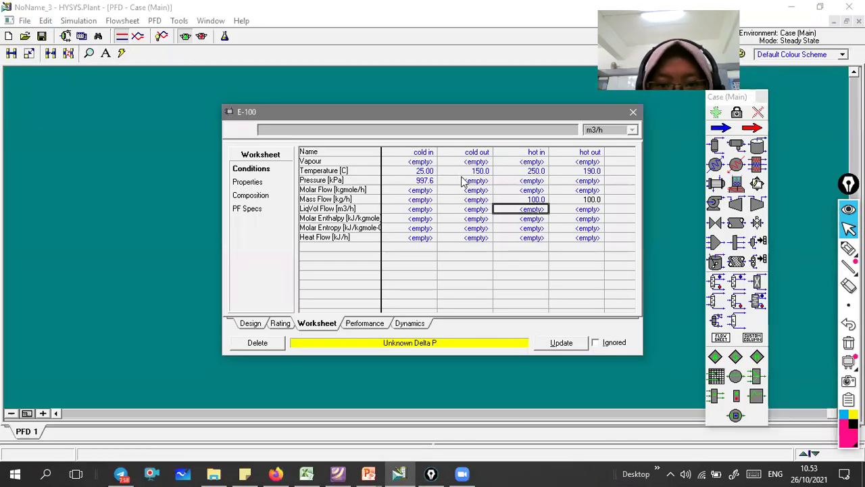
pyautogui.click(515, 182)
pyautogui.write('1000')
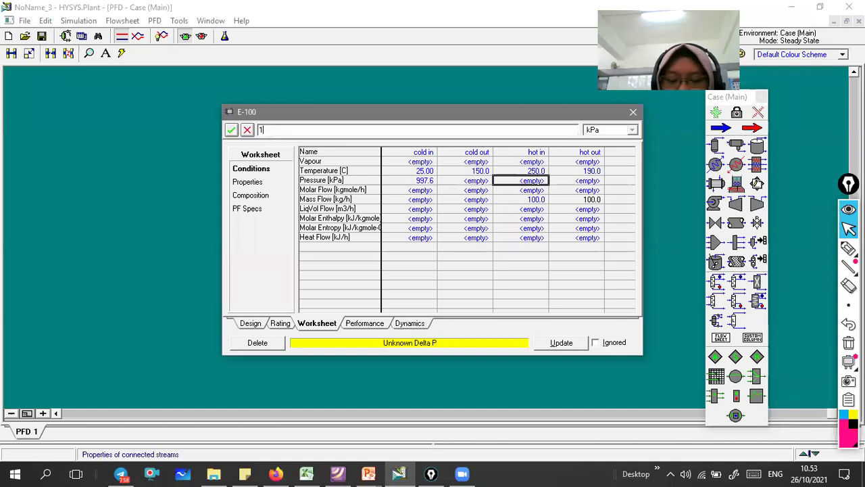
pyautogui.click(633, 129)
pyautogui.moveTo(636, 155); pyautogui.dragTo(612, 155)
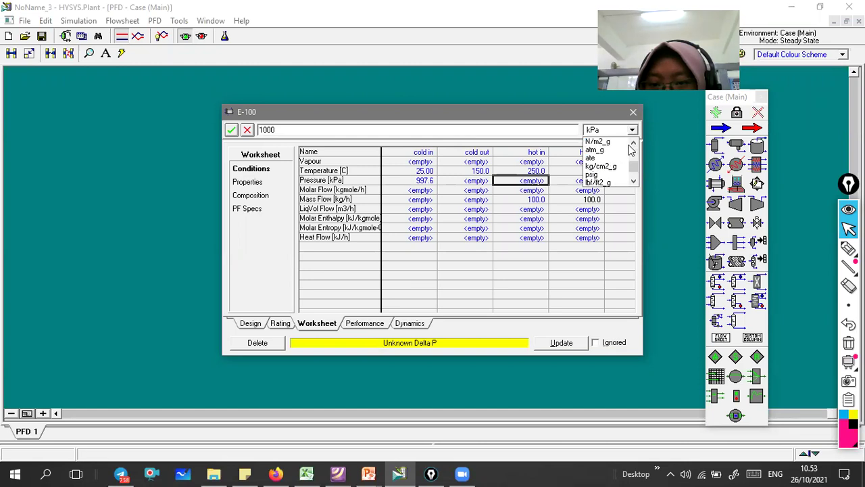
pyautogui.click(594, 175)
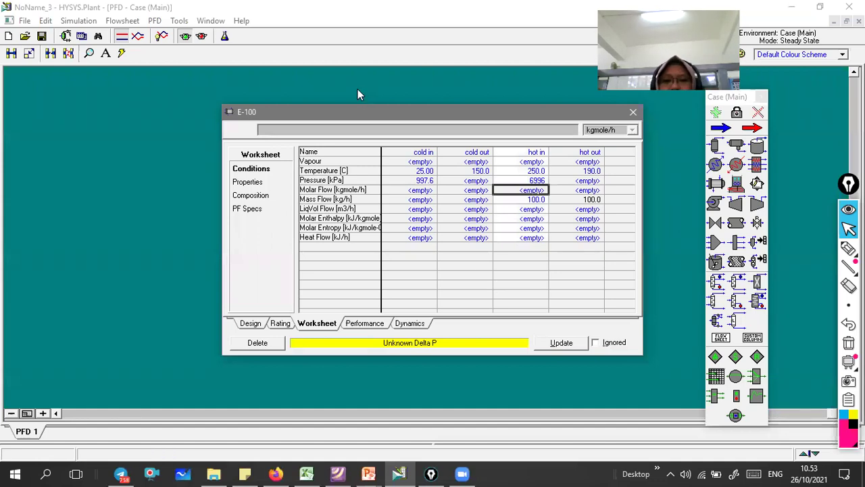
# Step: Set the H2O composition of the cold in and hot in streams to 1 each in E-100's worksheet
pyautogui.click(254, 196)
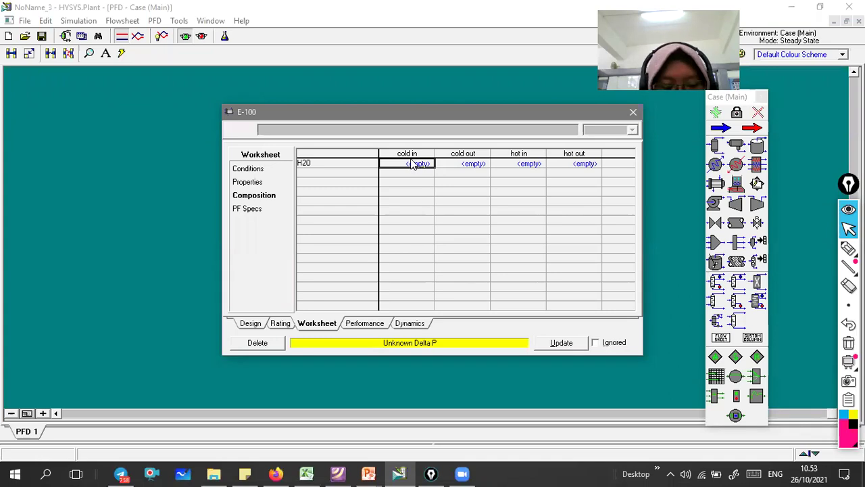
pyautogui.write('1')
pyautogui.press('Return')
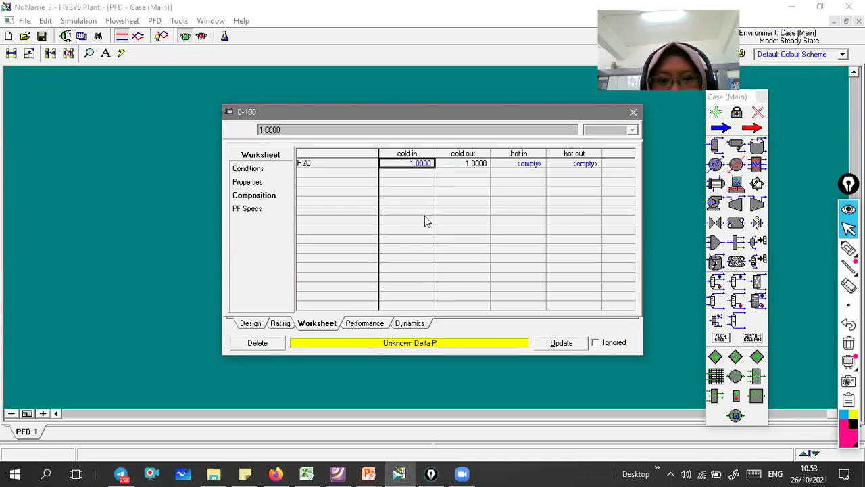
pyautogui.click(522, 166)
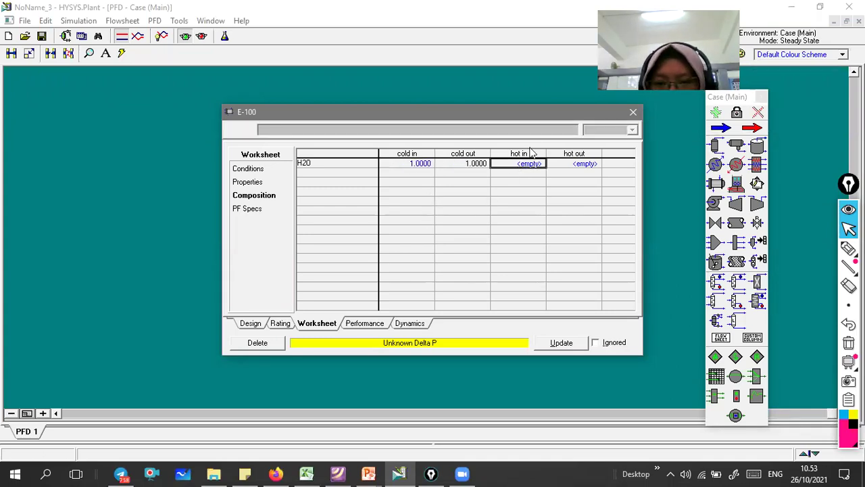
pyautogui.write('1')
pyautogui.press('Return')
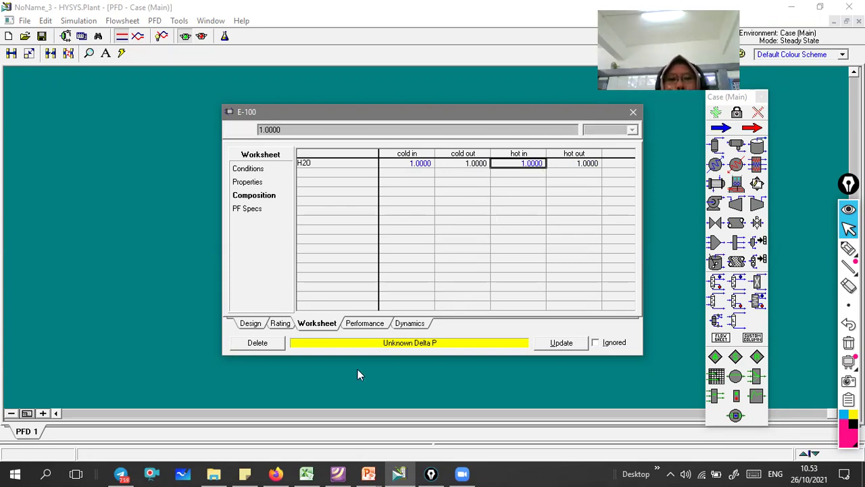
# Step: Circle E-100's Unknown Delta P status with the pen and erase the mark
pyautogui.moveTo(849, 249)
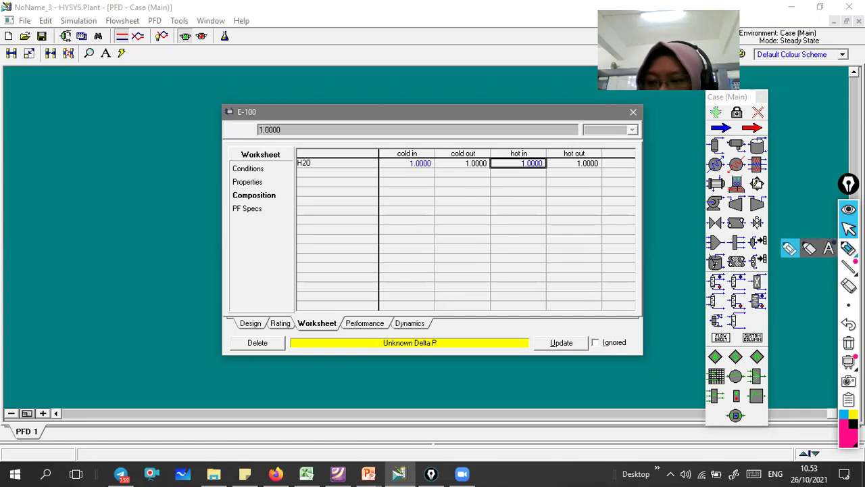
pyautogui.click(789, 249)
pyautogui.moveTo(454, 340)
pyautogui.mouseDown()
pyautogui.moveTo(432, 330)
pyautogui.moveTo(430, 364)
pyautogui.moveTo(456, 341)
pyautogui.mouseUp()
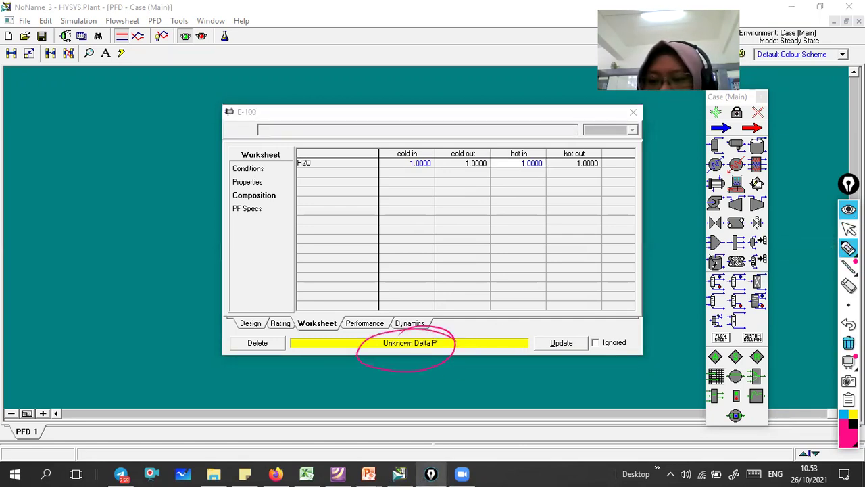
pyautogui.click(849, 342)
pyautogui.click(849, 229)
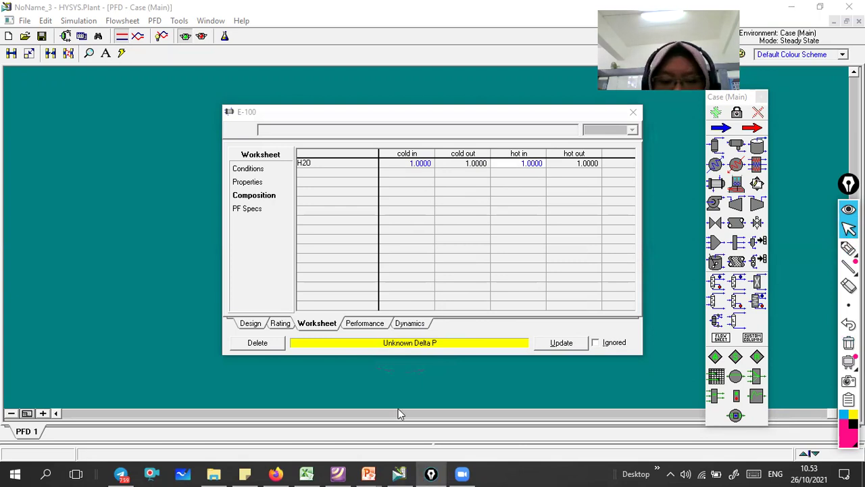
# Step: Find the tube and shell side Delta P instruction in the PDF module and circle it with the pen
pyautogui.click(337, 473)
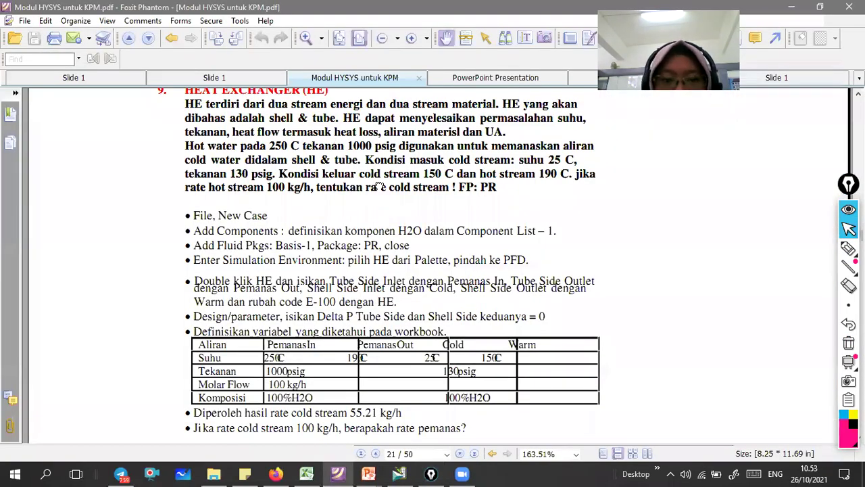
pyautogui.scroll(1, 387, 193)
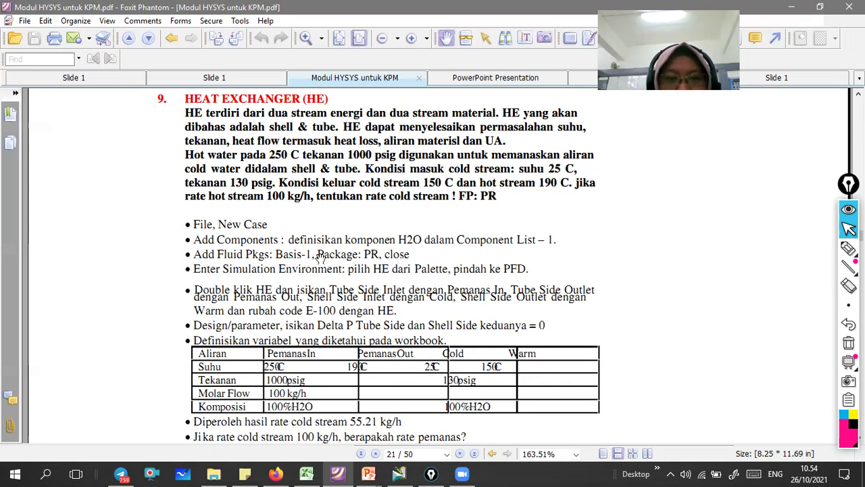
pyautogui.scroll(-2, 308, 196)
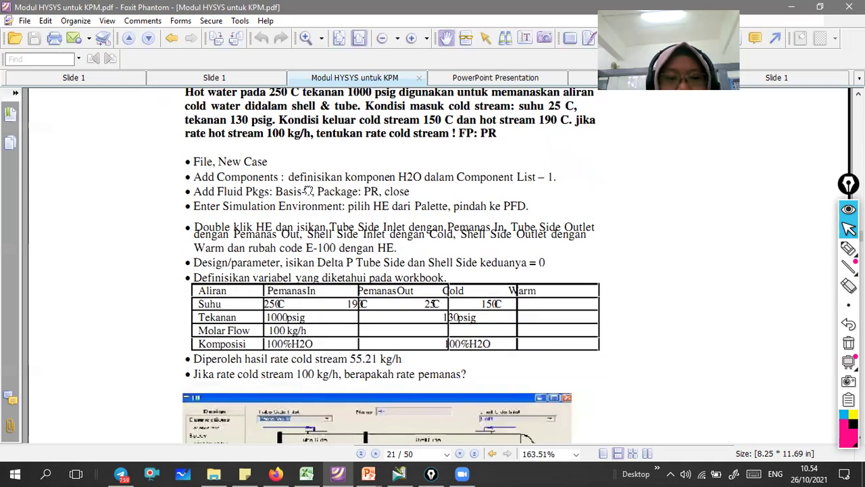
pyautogui.scroll(-1, 309, 173)
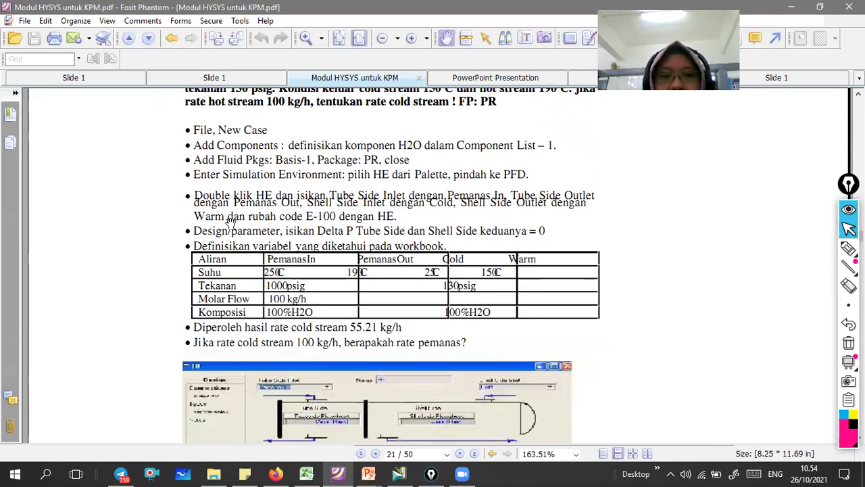
pyautogui.scroll(-1, 332, 196)
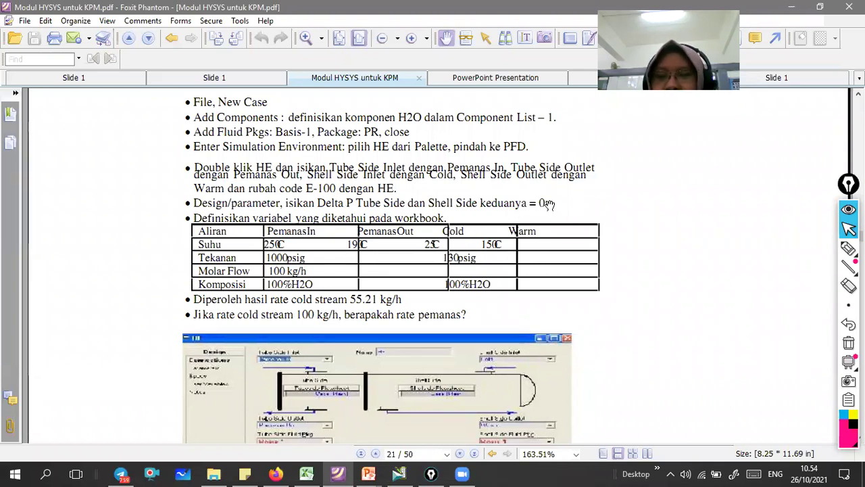
pyautogui.click(846, 250)
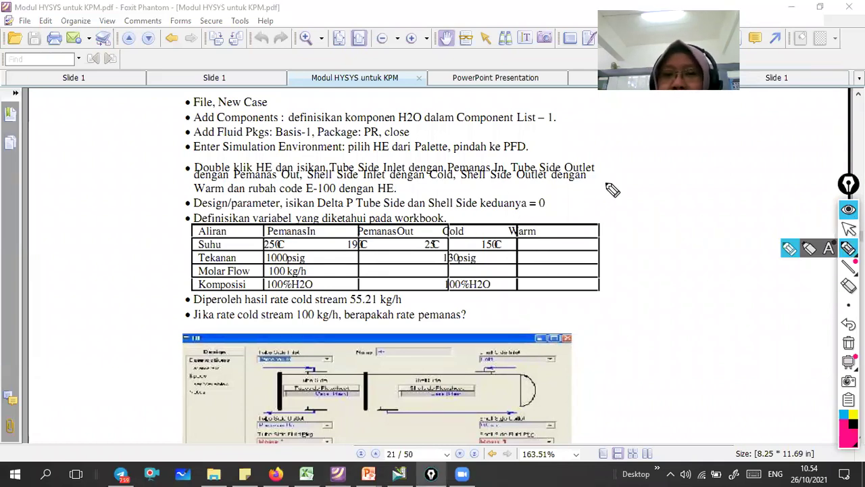
pyautogui.moveTo(430, 221); pyautogui.dragTo(641, 198)
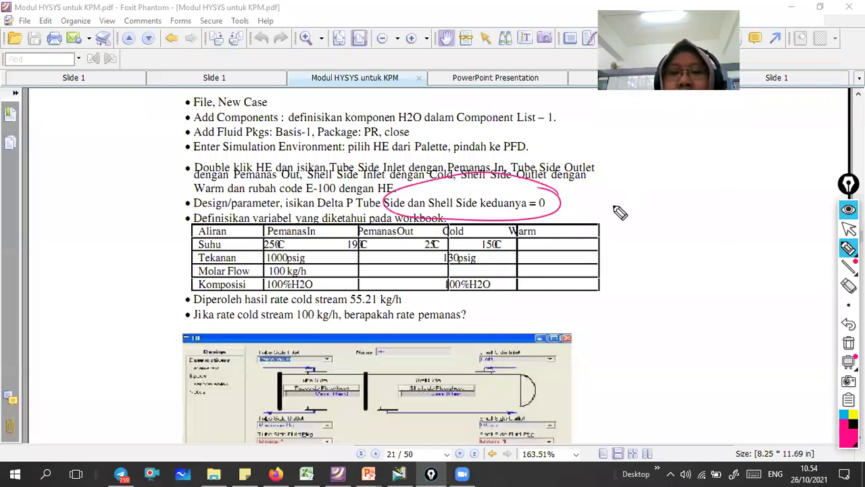
# Step: Annotate the Delta P instruction with "asumsi" and "≠ soal", circle its "= 0" value, and return to HYSYS
pyautogui.moveTo(580, 203); pyautogui.dragTo(641, 206)
pyautogui.moveTo(659, 155)
pyautogui.mouseDown()
pyautogui.moveTo(642, 182)
pyautogui.moveTo(660, 166)
pyautogui.mouseUp()
pyautogui.moveTo(639, 174); pyautogui.dragTo(661, 172)
pyautogui.moveTo(669, 169)
pyautogui.mouseDown()
pyautogui.moveTo(686, 174)
pyautogui.moveTo(720, 157)
pyautogui.mouseUp()
pyautogui.click(734, 173)
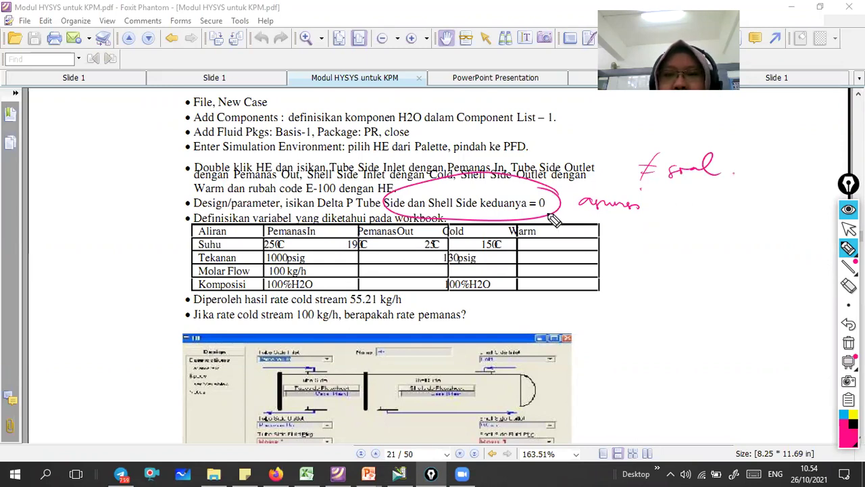
pyautogui.moveTo(541, 175); pyautogui.dragTo(520, 179)
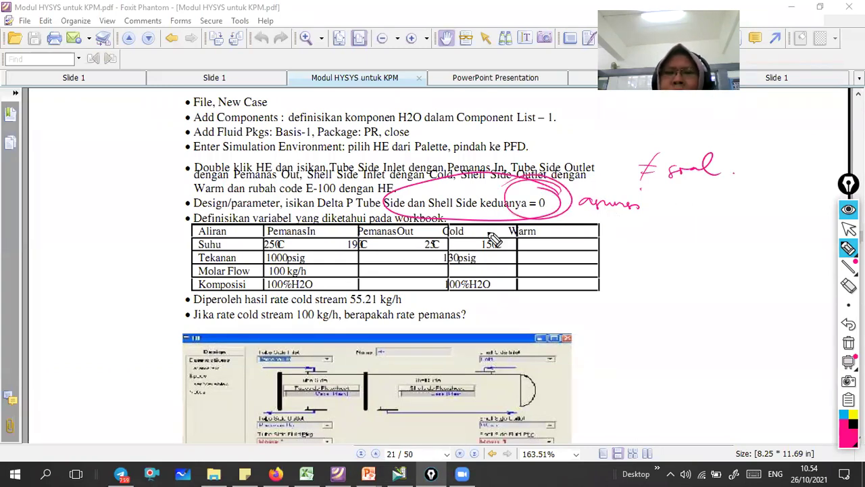
pyautogui.click(849, 229)
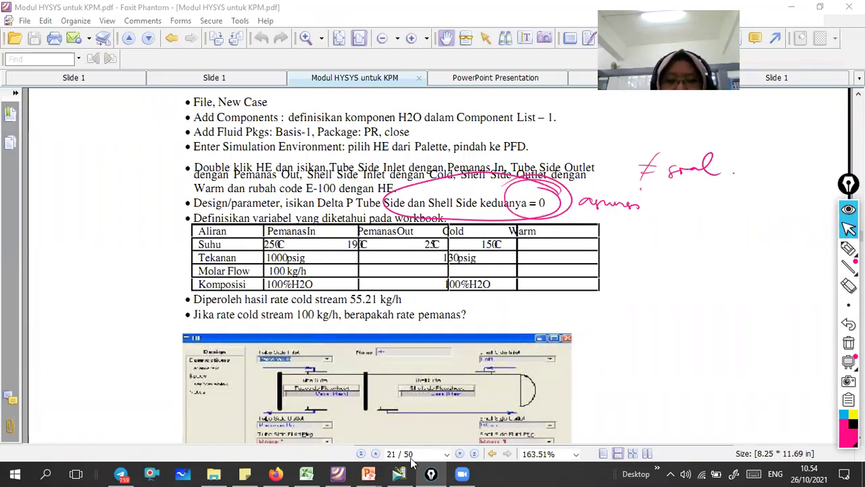
pyautogui.click(399, 473)
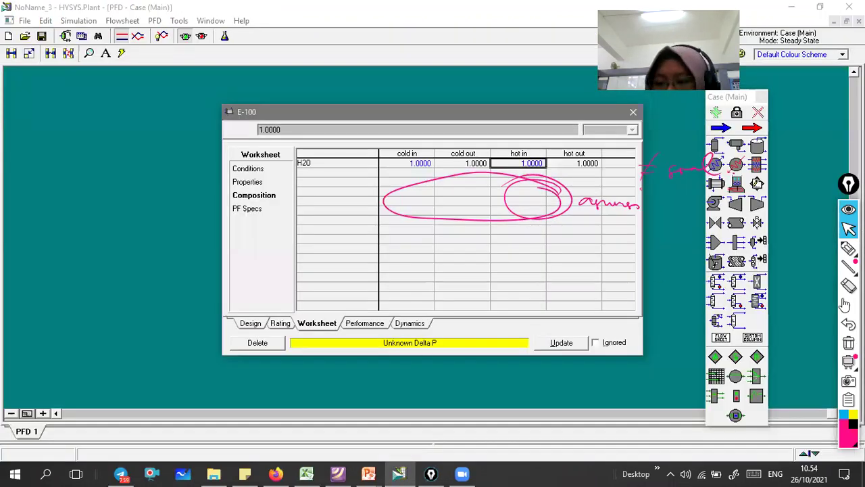
# Step: Clear the pen marks and set both the tube side and shell side Delta P of E-100 to 0 kPa
pyautogui.click(848, 343)
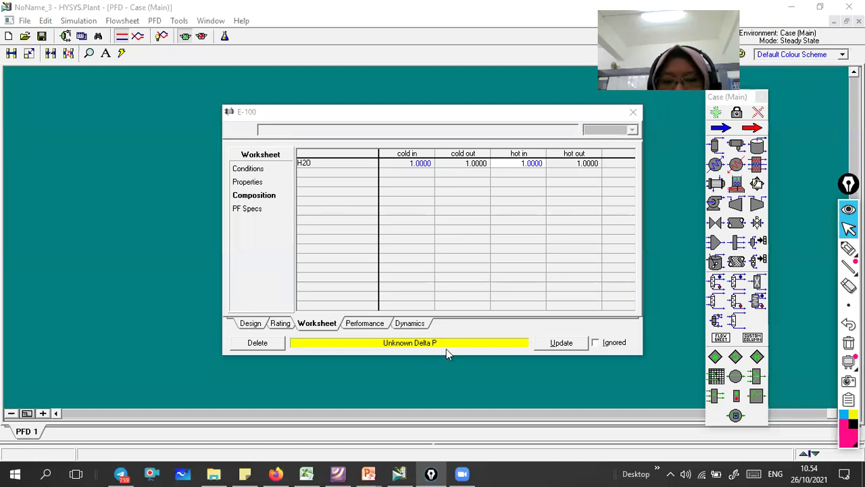
pyautogui.click(251, 324)
pyautogui.click(248, 183)
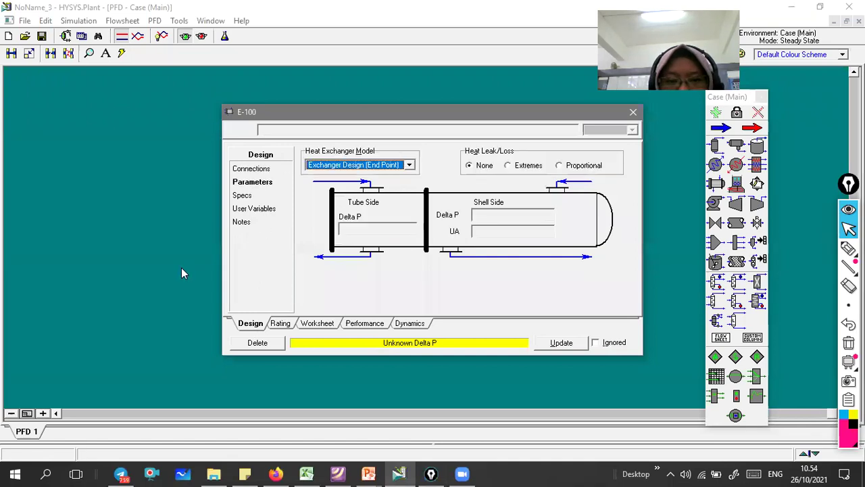
pyautogui.click(350, 232)
pyautogui.write('0')
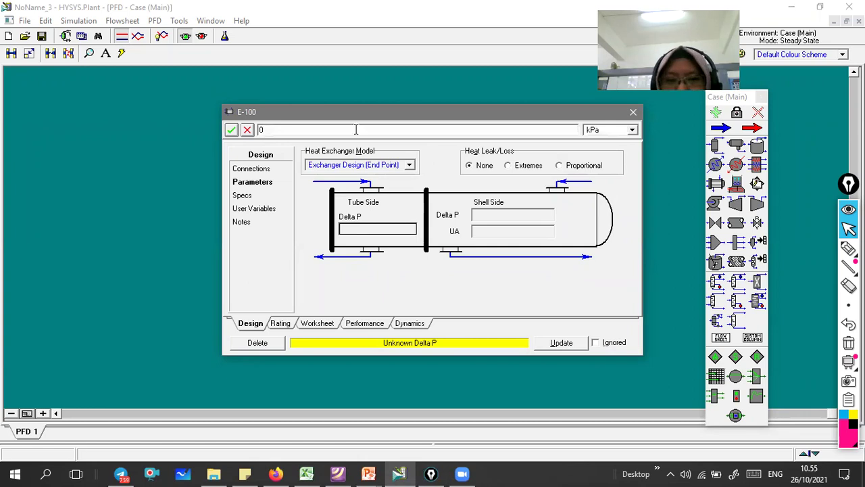
pyautogui.click(489, 218)
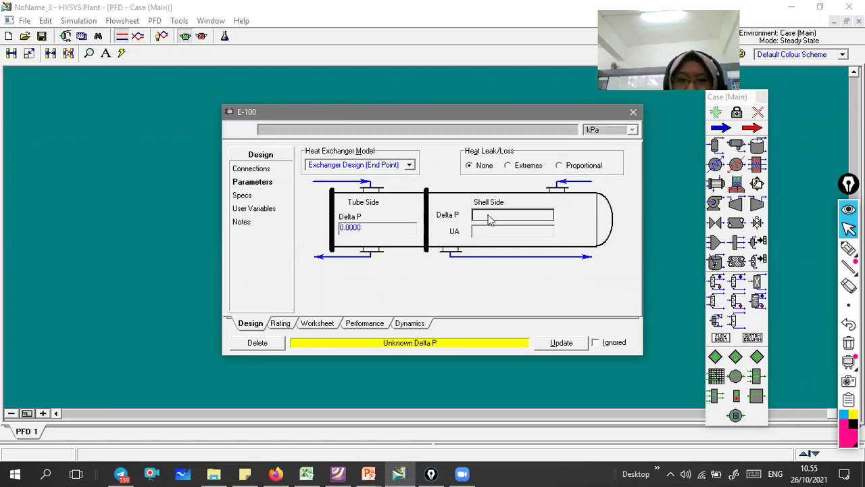
pyautogui.write('0')
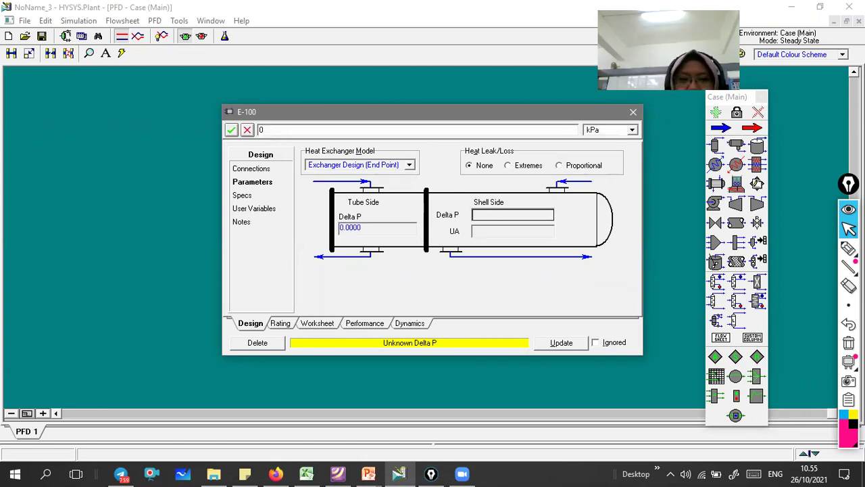
pyautogui.press('Return')
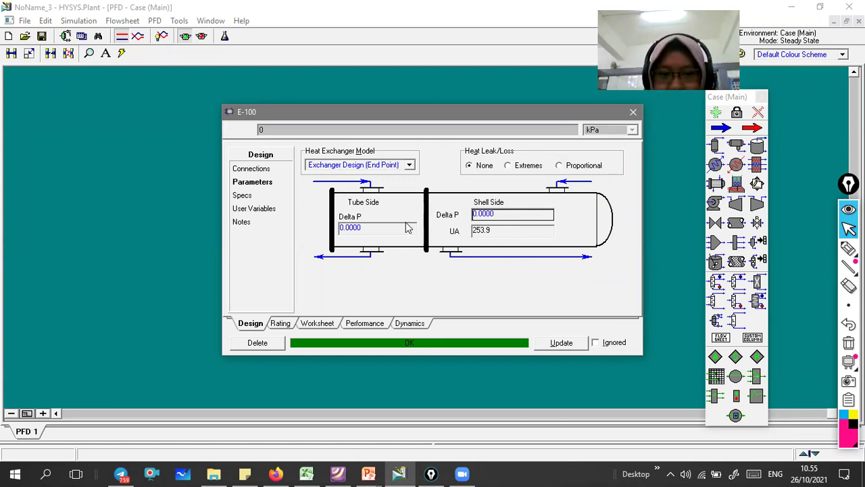
# Step: Review E-100's worksheet conditions, circling the cold in and hot in mass flows and writing "ΔP = 0" with the pen
pyautogui.click(318, 323)
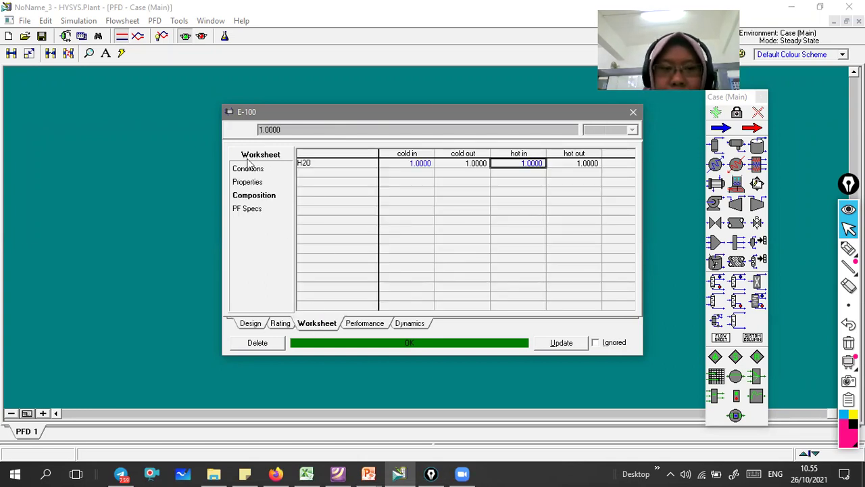
pyautogui.click(249, 168)
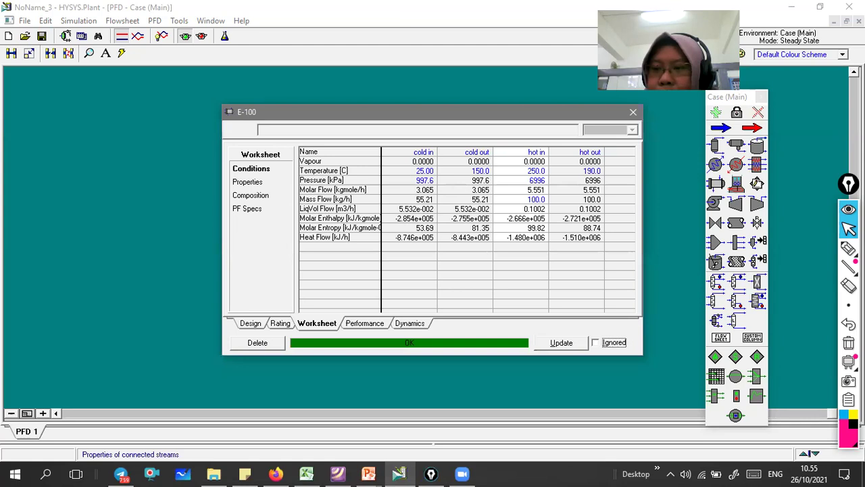
pyautogui.click(848, 249)
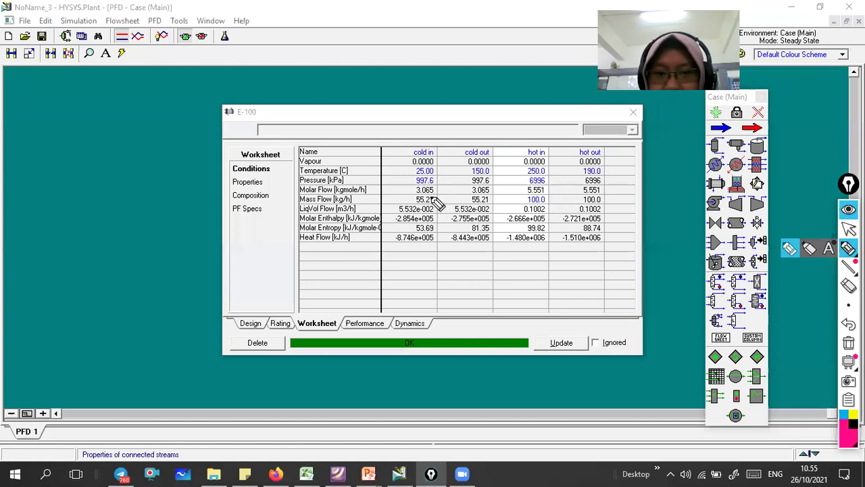
pyautogui.moveTo(558, 197)
pyautogui.mouseDown()
pyautogui.moveTo(537, 205)
pyautogui.moveTo(553, 201)
pyautogui.mouseUp()
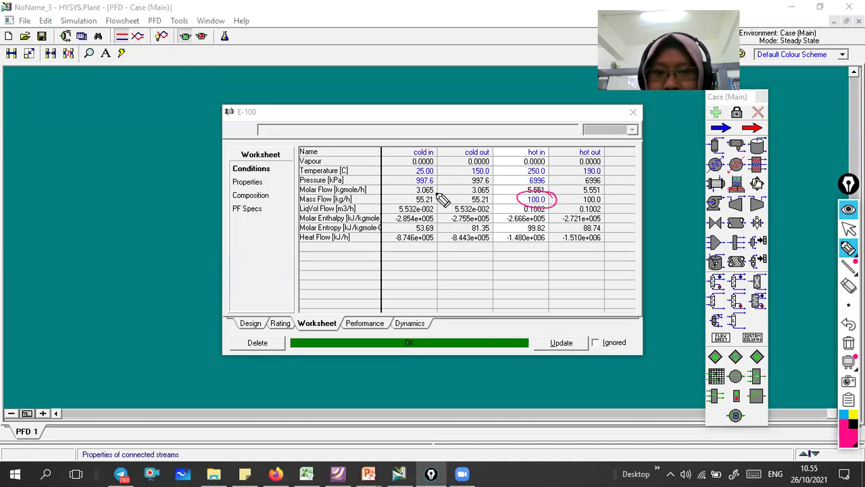
pyautogui.moveTo(432, 190)
pyautogui.mouseDown()
pyautogui.moveTo(409, 215)
pyautogui.moveTo(436, 204)
pyautogui.mouseUp()
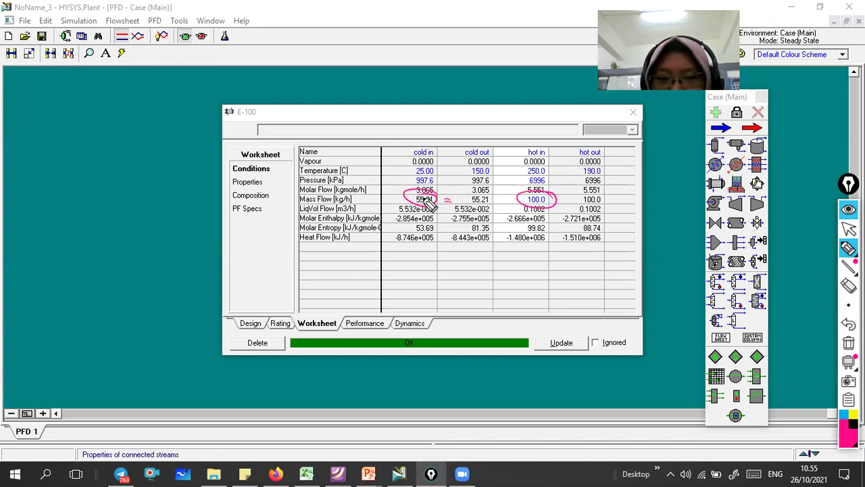
pyautogui.moveTo(443, 202); pyautogui.dragTo(451, 202)
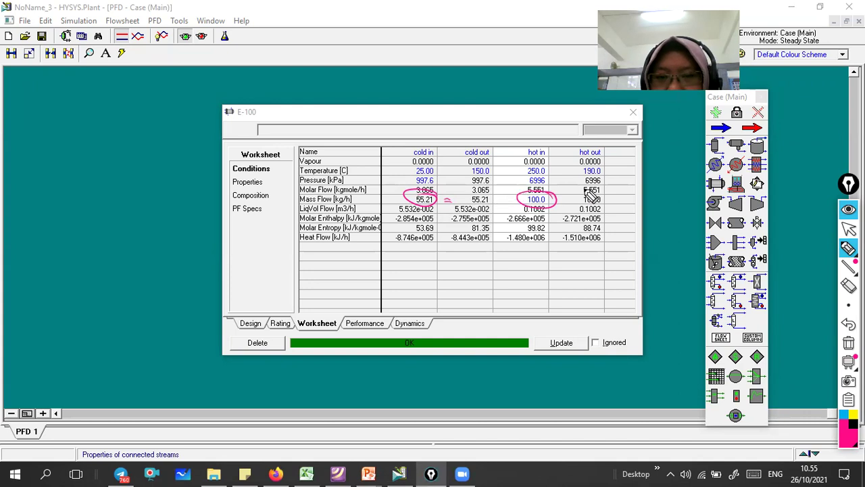
pyautogui.moveTo(481, 260)
pyautogui.mouseDown()
pyautogui.moveTo(475, 266)
pyautogui.moveTo(489, 276)
pyautogui.moveTo(533, 265)
pyautogui.mouseUp()
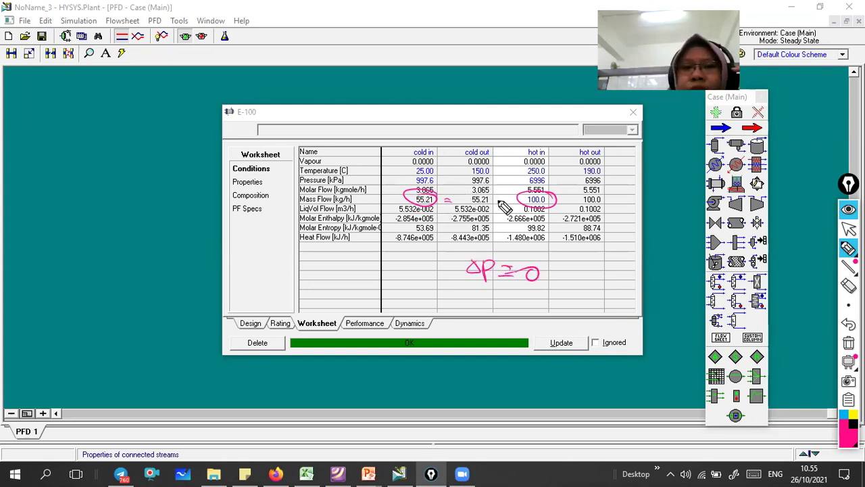
pyautogui.moveTo(445, 199); pyautogui.dragTo(452, 202)
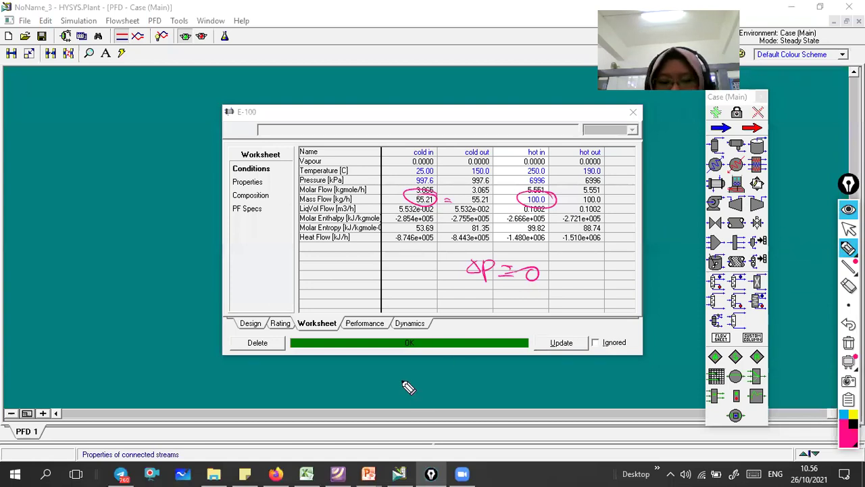
pyautogui.click(849, 229)
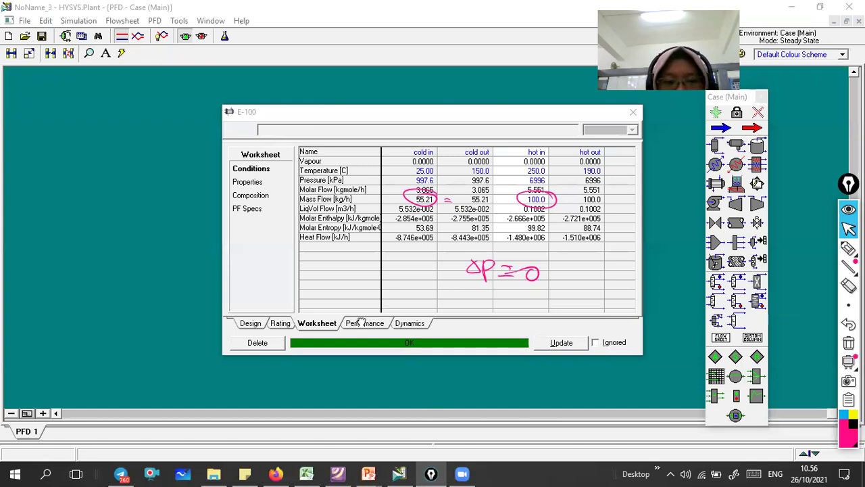
# Step: Switch to the PDF module, read from the heat exchanger results on to the Separator exercise, and clear the pen marks
pyautogui.hotkey('alt', 'Tab')
pyautogui.scroll(-5, 341, 291)
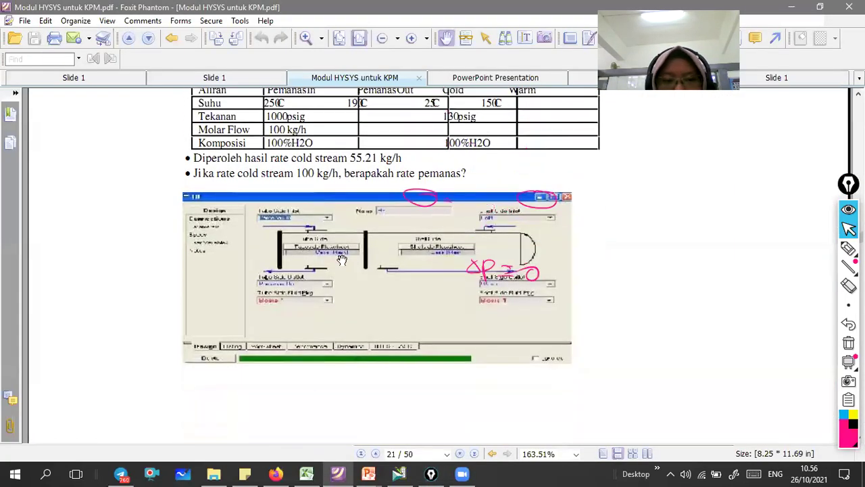
pyautogui.scroll(-1, 337, 295)
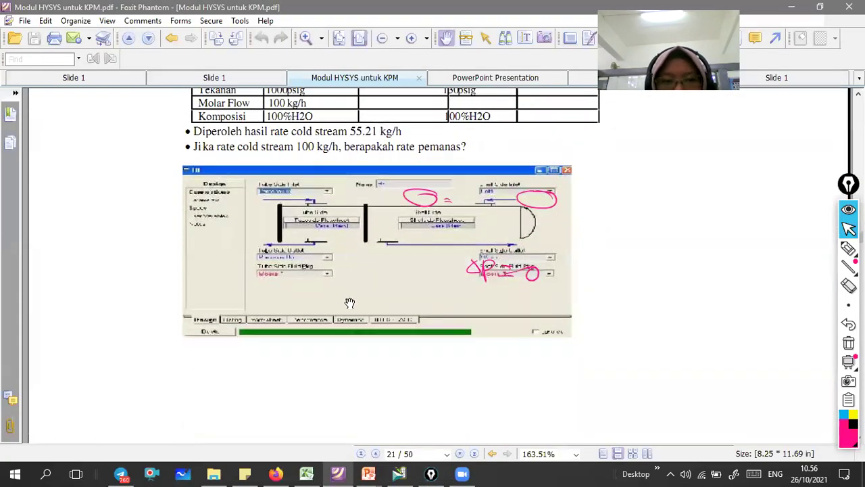
pyautogui.scroll(-1, 354, 302)
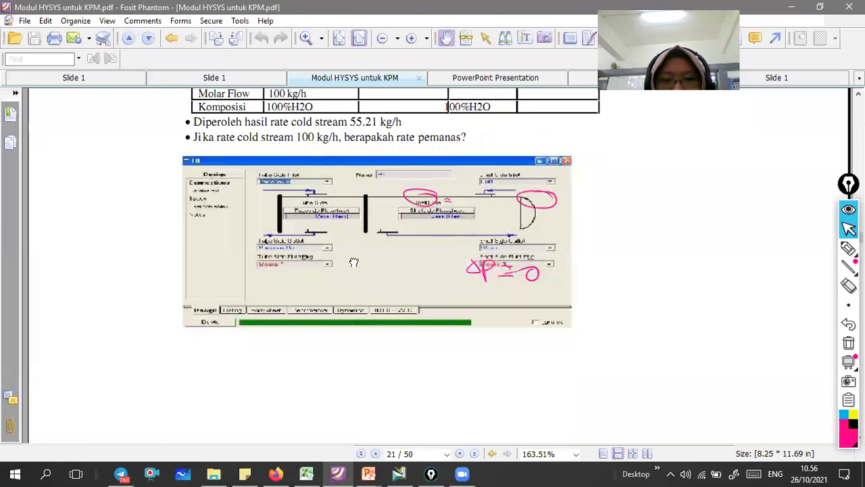
pyautogui.scroll(-3, 354, 262)
pyautogui.scroll(-3, 353, 295)
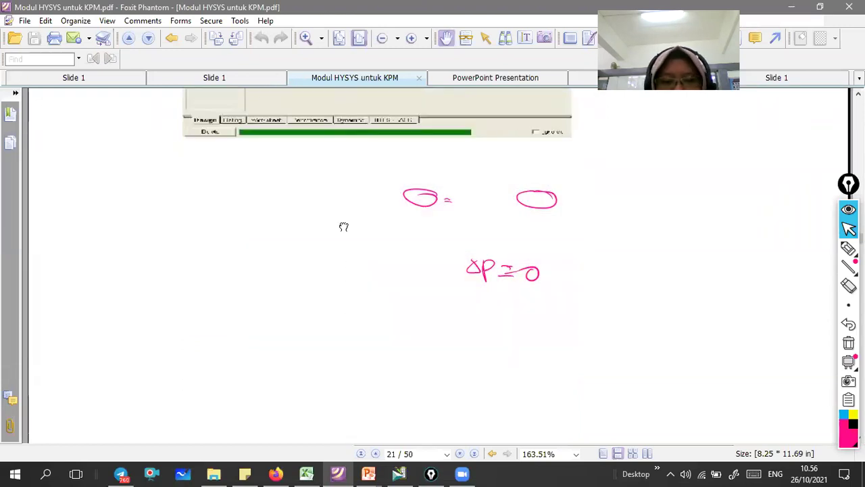
pyautogui.scroll(-5, 343, 217)
pyautogui.scroll(-7, 324, 284)
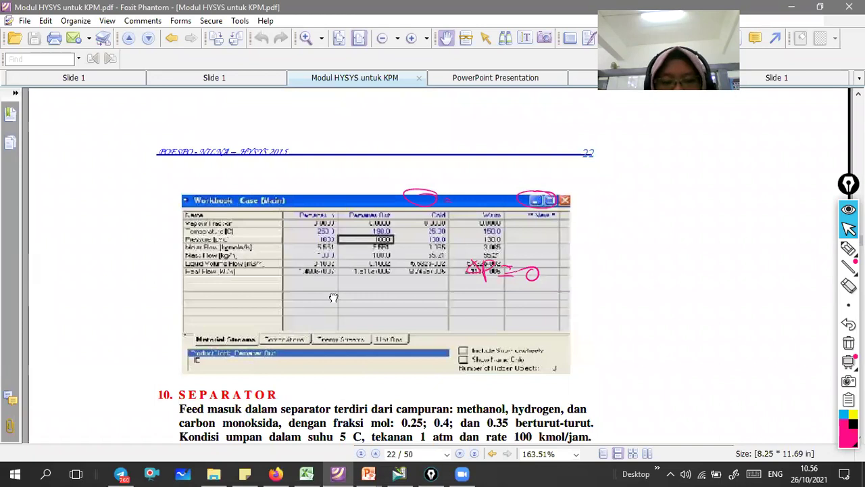
pyautogui.scroll(-2, 334, 298)
pyautogui.scroll(-3, 325, 265)
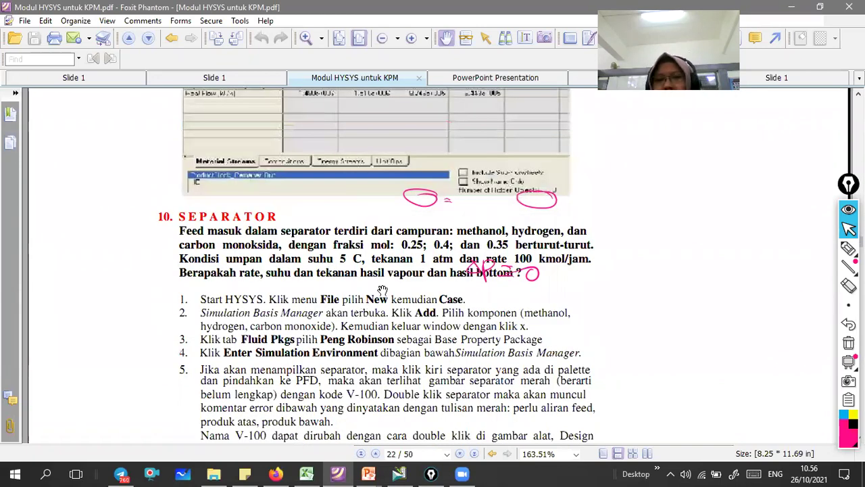
pyautogui.scroll(-3, 382, 290)
pyautogui.scroll(1, 379, 271)
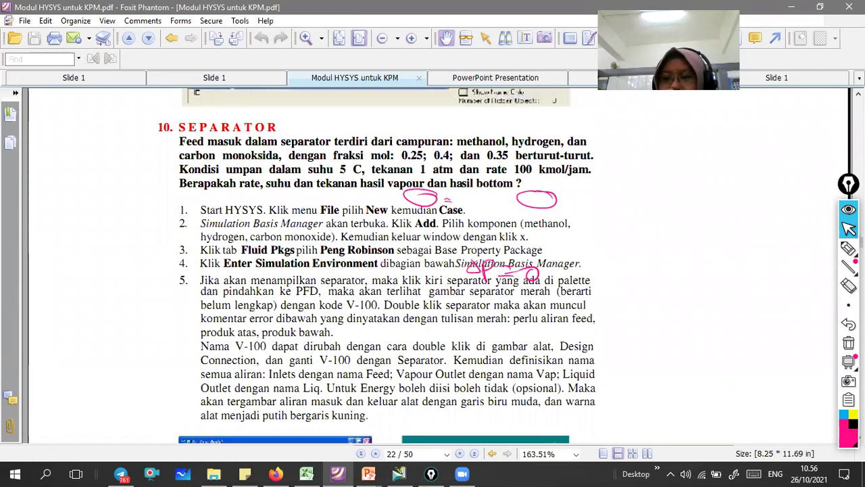
pyautogui.click(848, 286)
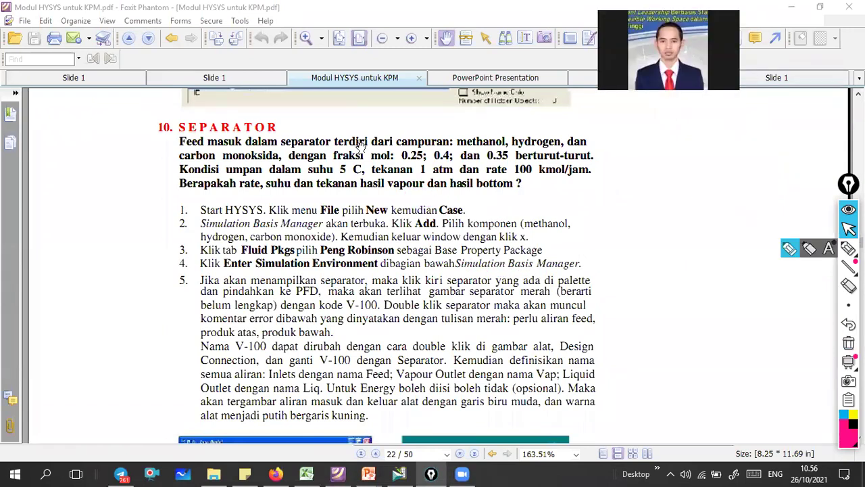
# Step: Go back to the heat exchanger stream table in the module, check it, and return to HYSYS
pyautogui.scroll(-10, 355, 291)
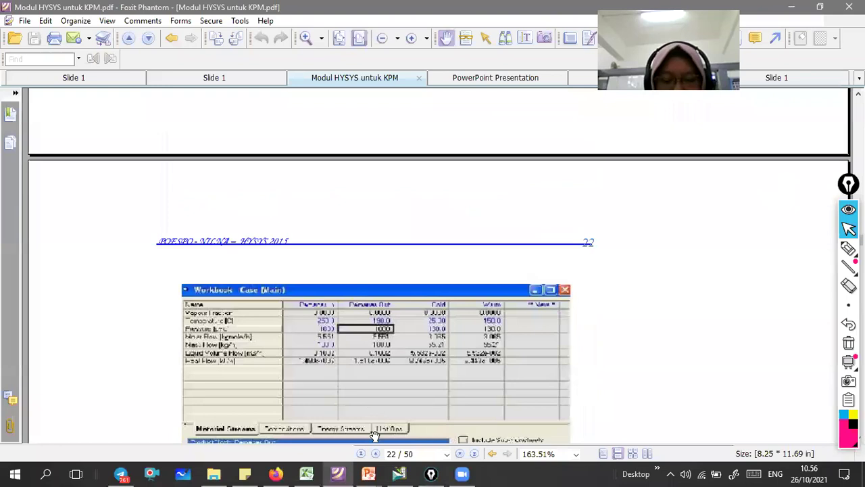
pyautogui.scroll(3, 421, 201)
pyautogui.scroll(2, 405, 203)
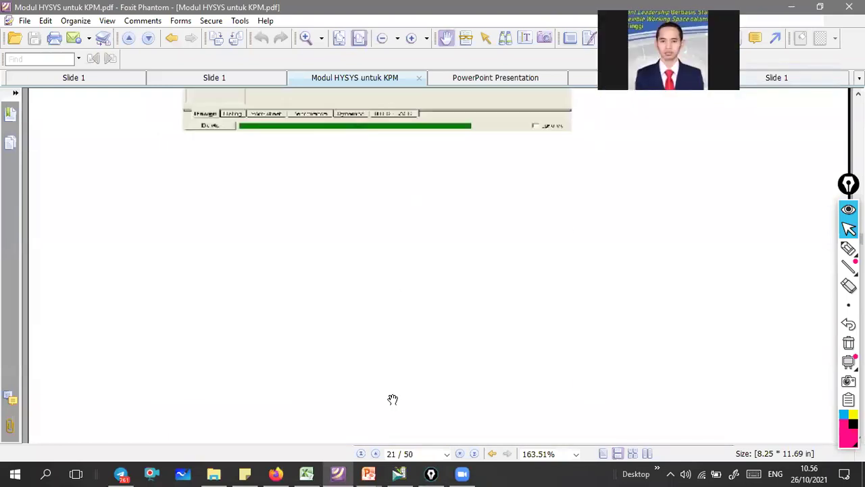
pyautogui.scroll(3, 394, 406)
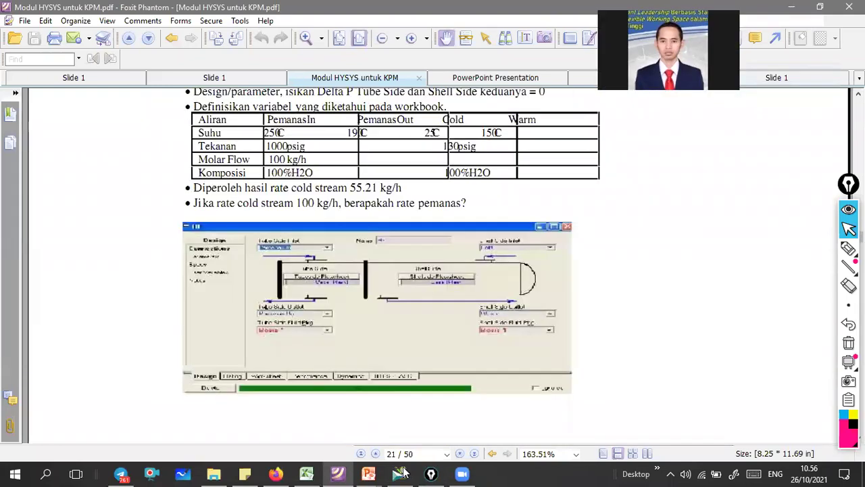
pyautogui.click(399, 473)
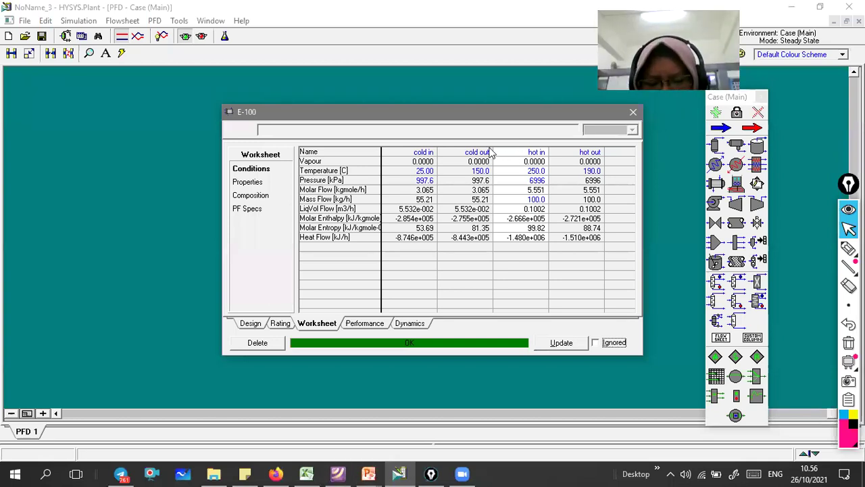
# Step: Mark the pressure unit in E-100's conditions by circling it and writing "kPa" beside the hot in pressure, and undo the marks
pyautogui.moveTo(477, 174)
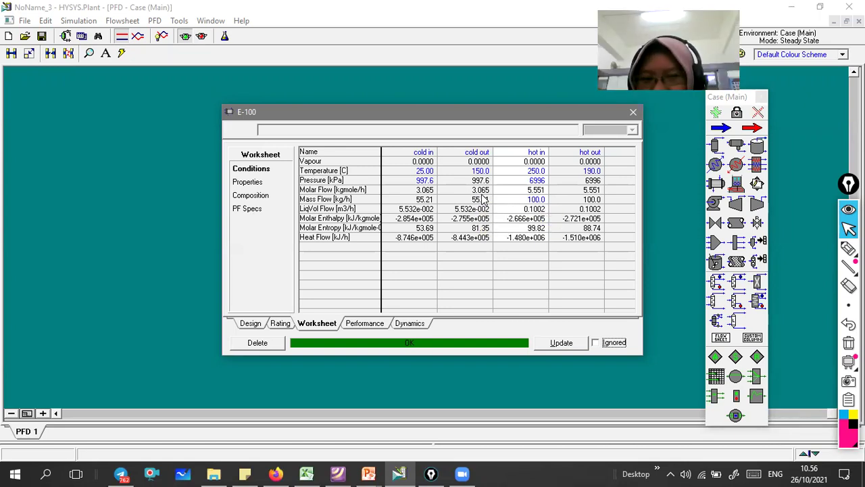
pyautogui.click(848, 248)
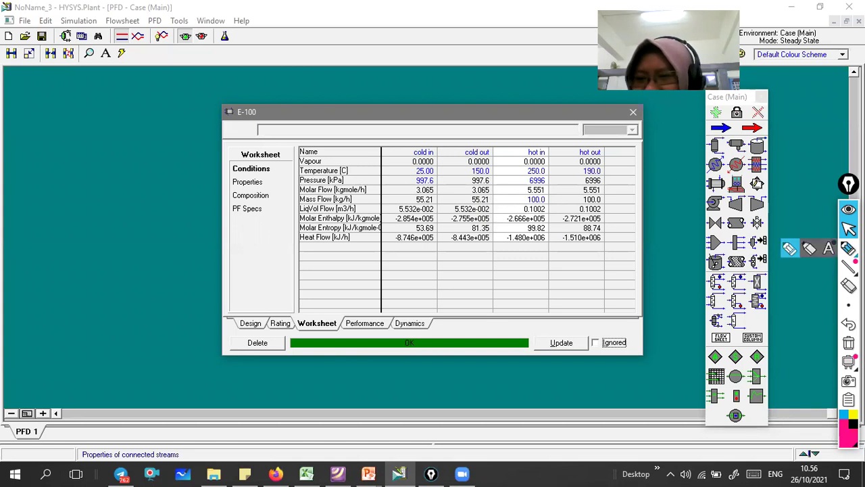
pyautogui.moveTo(355, 180)
pyautogui.mouseDown()
pyautogui.moveTo(329, 180)
pyautogui.moveTo(355, 179)
pyautogui.mouseUp()
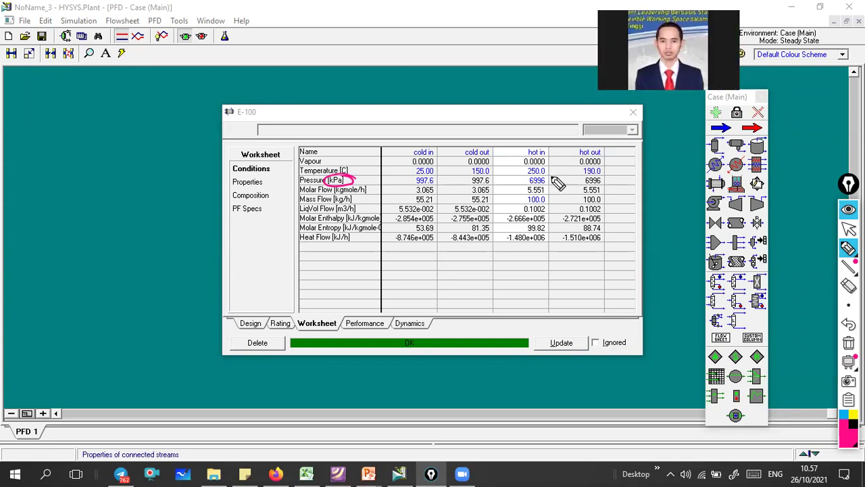
pyautogui.moveTo(499, 177); pyautogui.dragTo(520, 179)
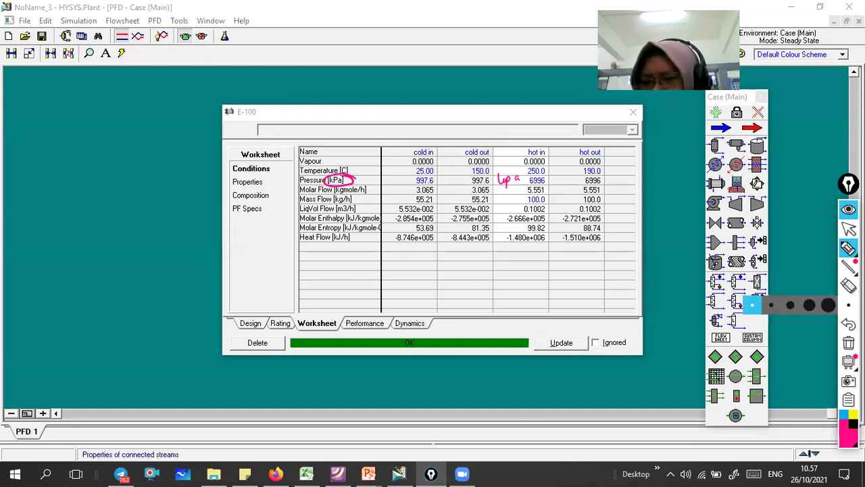
pyautogui.click(849, 324)
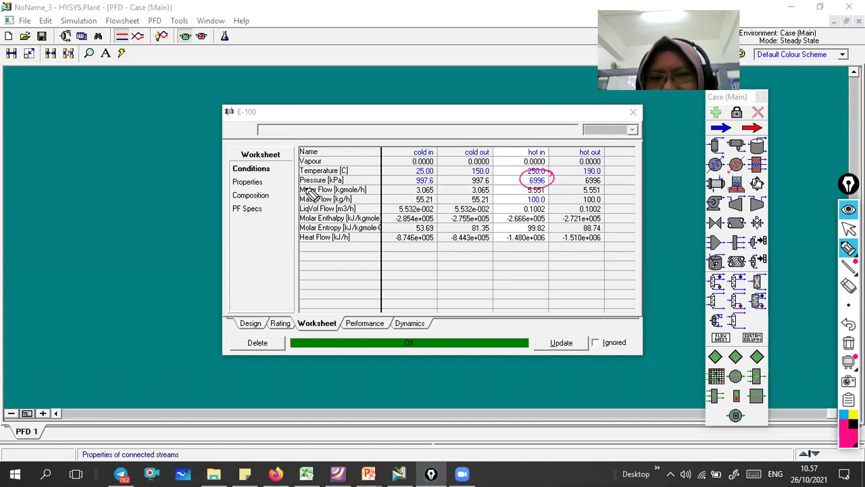
# Step: Circle the worksheet's property and unit column and its kPa pressure unit with the pen, and write "SI" above the table
pyautogui.moveTo(334, 123)
pyautogui.mouseDown()
pyautogui.moveTo(386, 193)
pyautogui.moveTo(357, 144)
pyautogui.mouseUp()
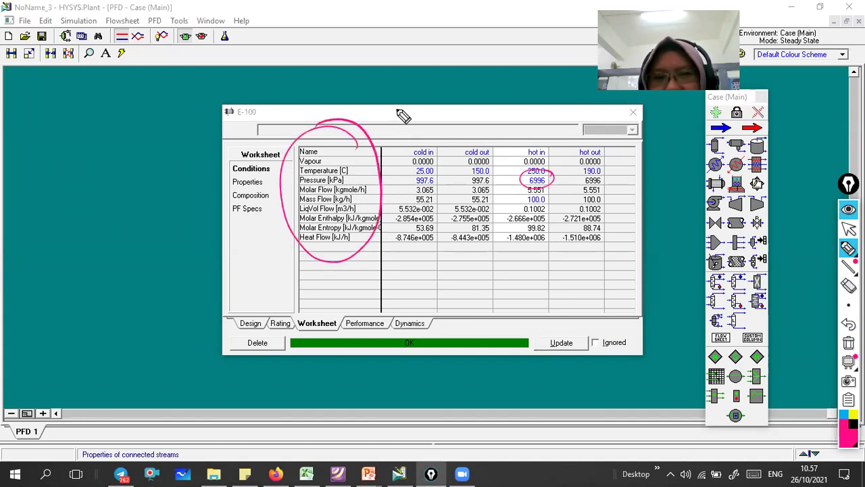
pyautogui.moveTo(416, 106)
pyautogui.mouseDown()
pyautogui.moveTo(410, 118)
pyautogui.moveTo(427, 118)
pyautogui.mouseUp()
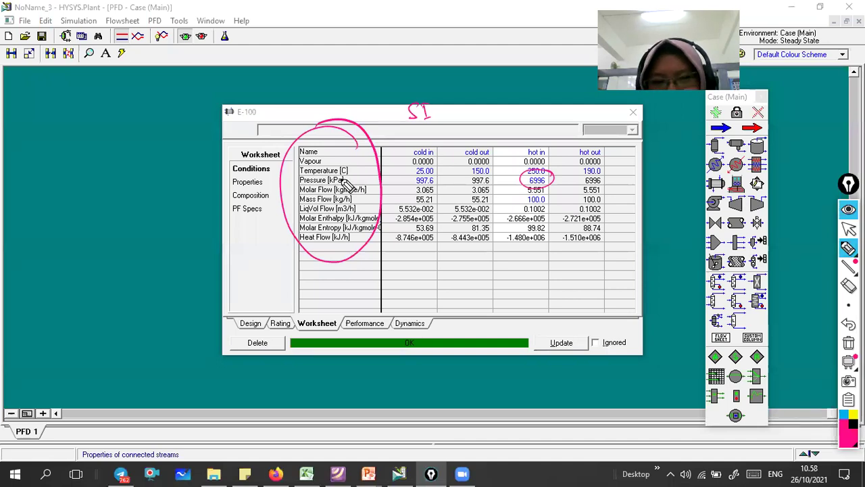
pyautogui.moveTo(342, 177); pyautogui.dragTo(345, 172)
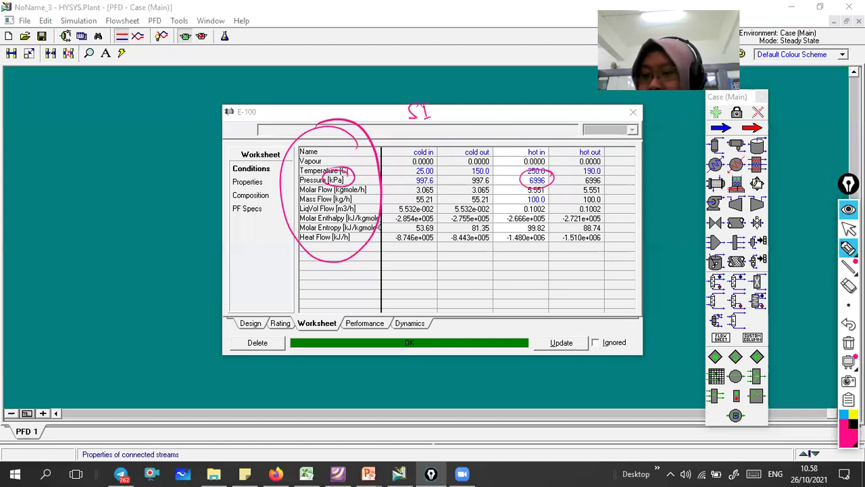
# Step: Clear the pen marks and check the cold in stream's mass flow and liquid volume flow in E-100's conditions
pyautogui.press('Escape')
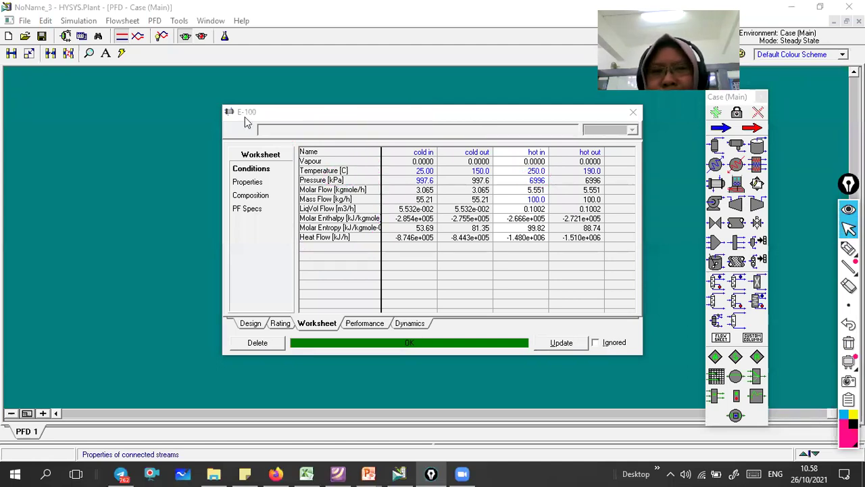
pyautogui.click(275, 128)
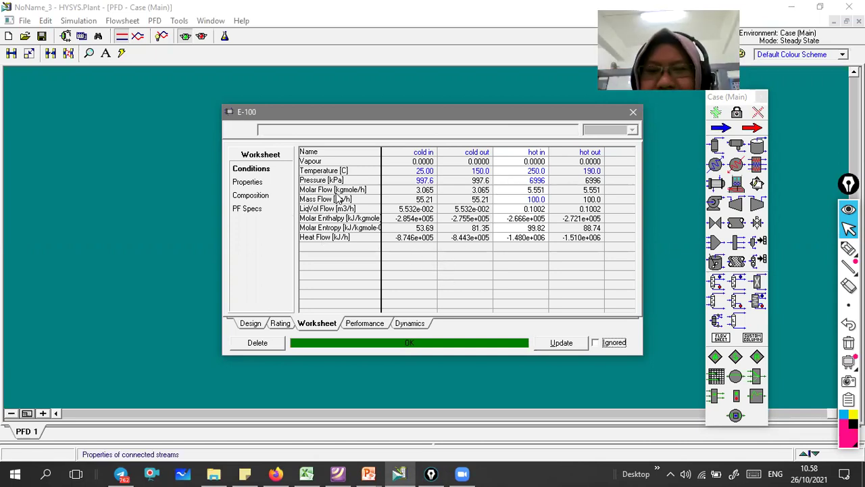
pyautogui.moveTo(436, 203)
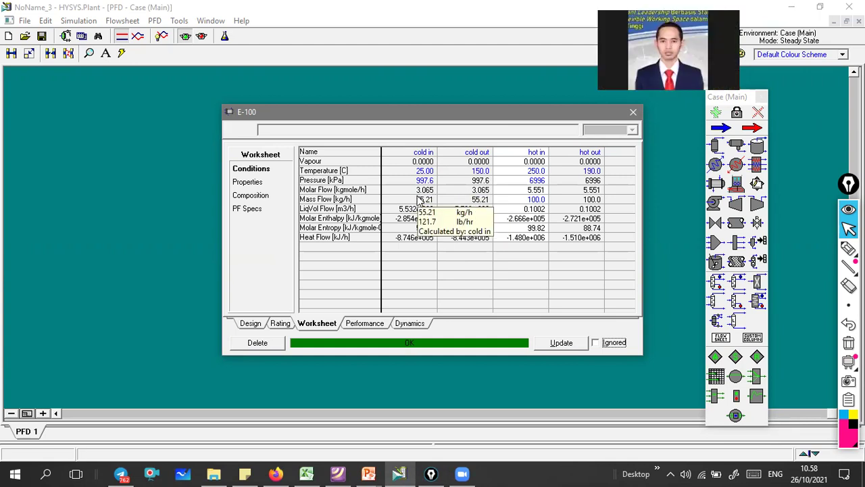
pyautogui.click(410, 208)
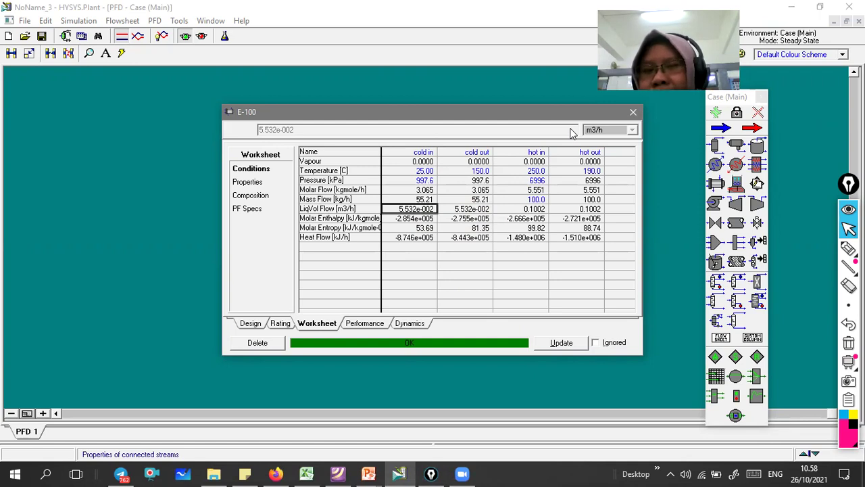
# Step: Circle the cold in, cold out, hot in and hot out headings with the pen, link them with arcs, and clear the marks
pyautogui.click(848, 248)
pyautogui.moveTo(445, 154)
pyautogui.mouseDown()
pyautogui.moveTo(443, 146)
pyautogui.moveTo(503, 140)
pyautogui.mouseUp()
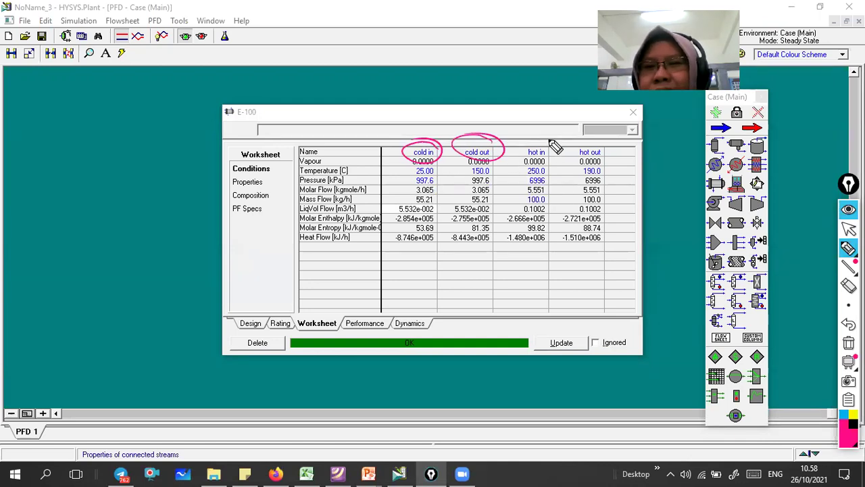
pyautogui.moveTo(557, 146)
pyautogui.mouseDown()
pyautogui.moveTo(547, 142)
pyautogui.moveTo(545, 159)
pyautogui.mouseUp()
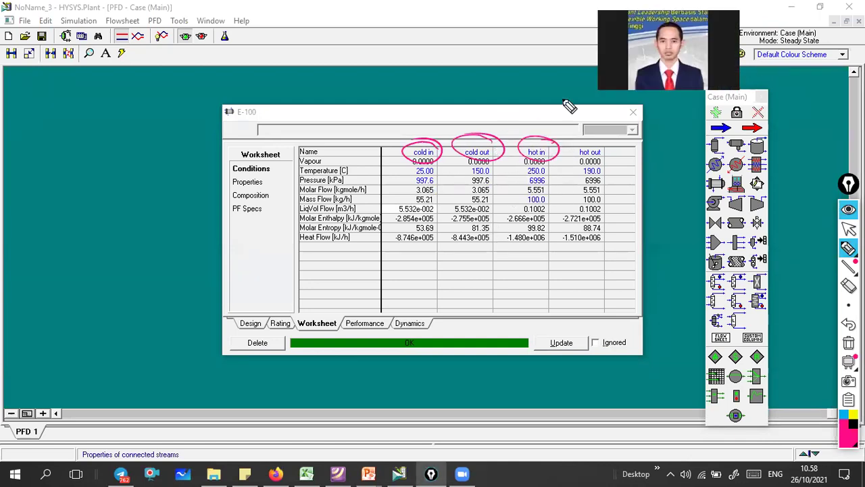
pyautogui.moveTo(604, 140)
pyautogui.mouseDown()
pyautogui.moveTo(571, 144)
pyautogui.moveTo(619, 141)
pyautogui.mouseUp()
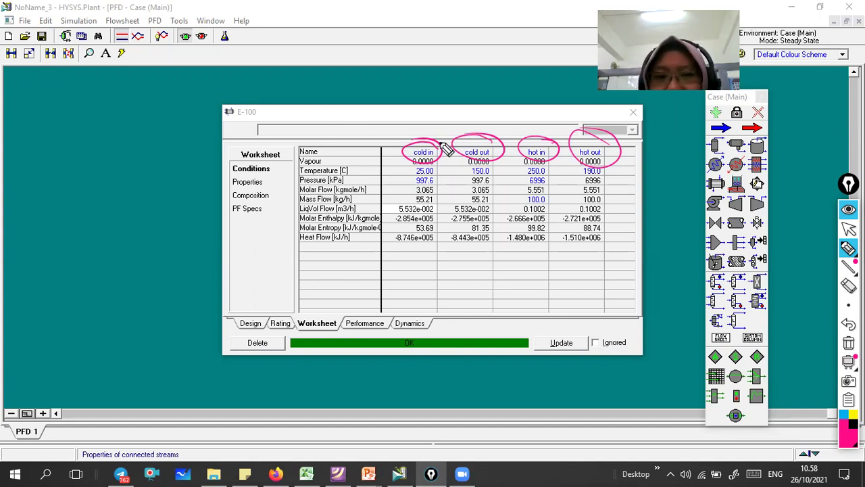
pyautogui.moveTo(423, 149)
pyautogui.mouseDown()
pyautogui.moveTo(595, 152)
pyautogui.moveTo(587, 141)
pyautogui.mouseUp()
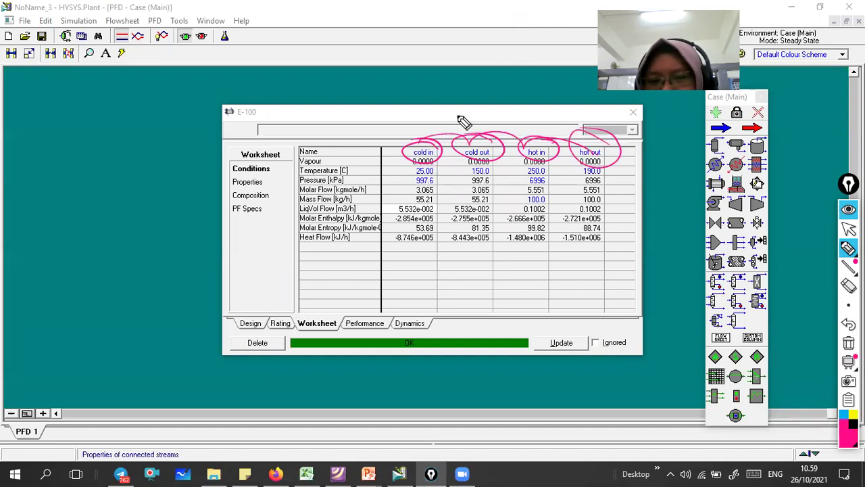
pyautogui.click(846, 248)
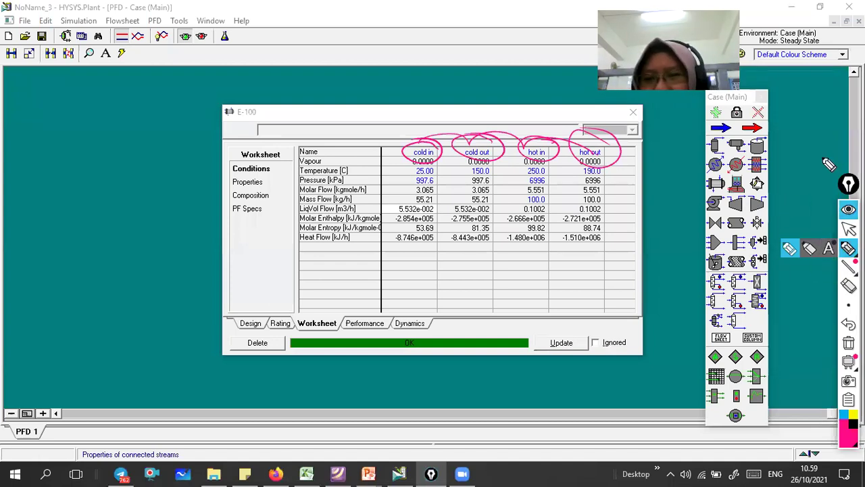
pyautogui.click(848, 343)
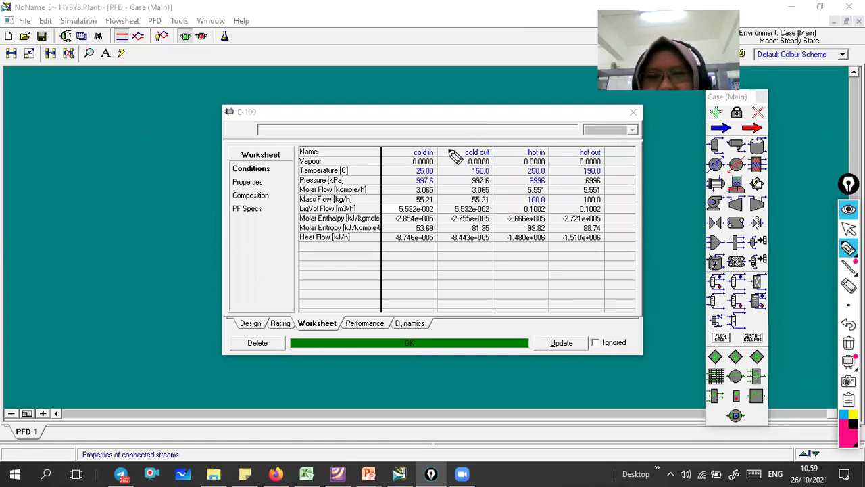
# Step: Circle each of the four stream headings separately with the pen, without linking arcs, and clear the circles
pyautogui.moveTo(434, 143); pyautogui.dragTo(437, 146)
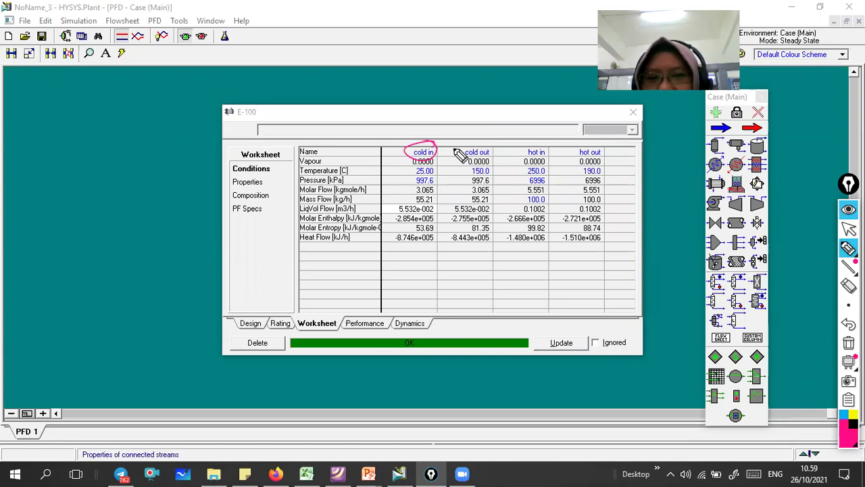
pyautogui.moveTo(494, 144); pyautogui.dragTo(495, 146)
pyautogui.moveTo(551, 144); pyautogui.dragTo(553, 146)
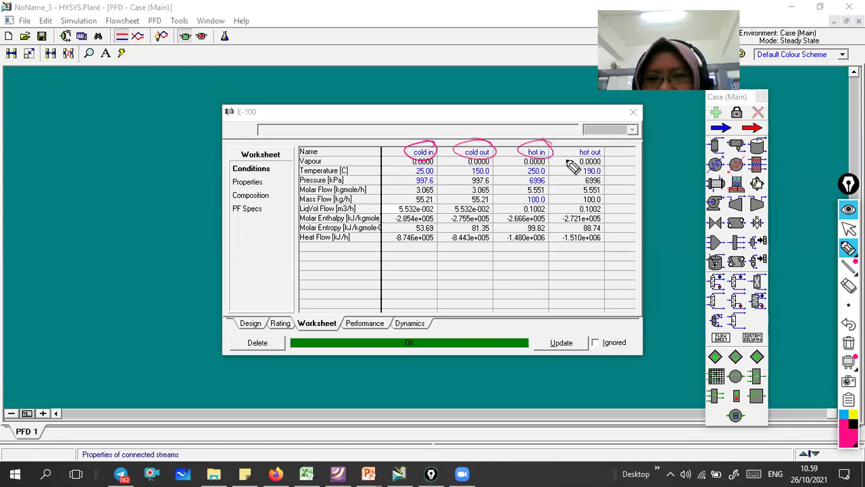
pyautogui.moveTo(605, 143); pyautogui.dragTo(607, 146)
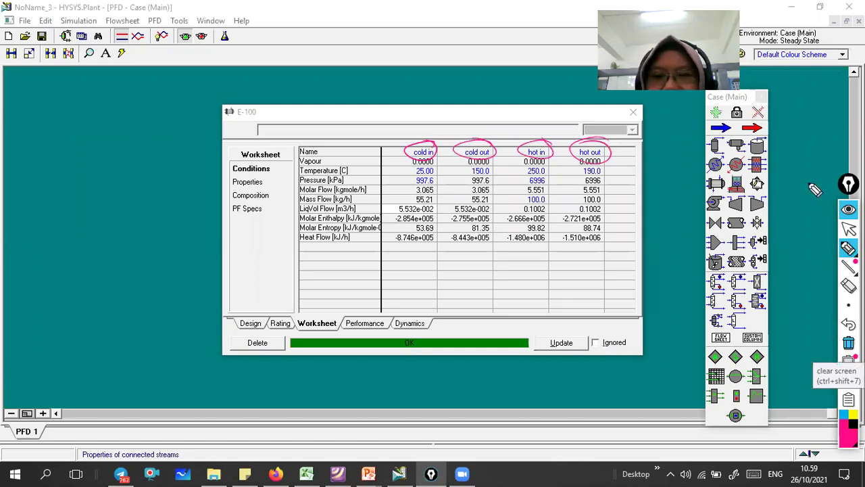
pyautogui.click(848, 343)
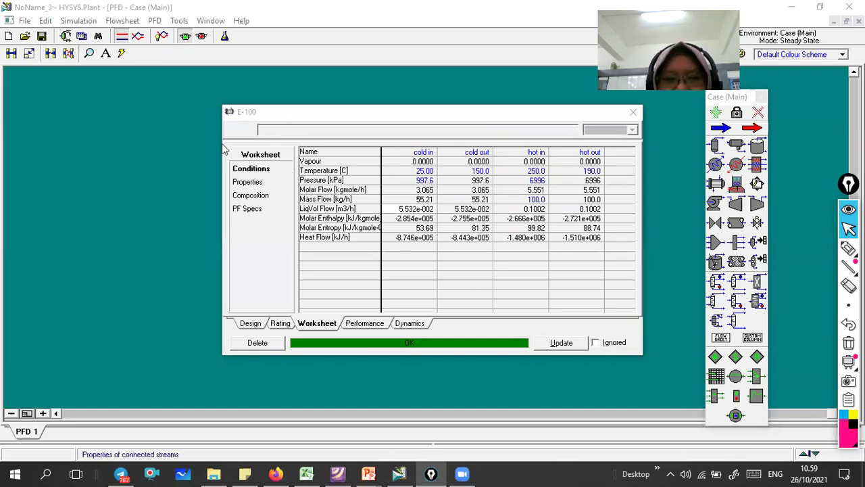
# Step: Show E-100's design connections, circle Tube Side and Shell Side, and handwrite "air panas" and "air dingin" beside them
pyautogui.click(251, 323)
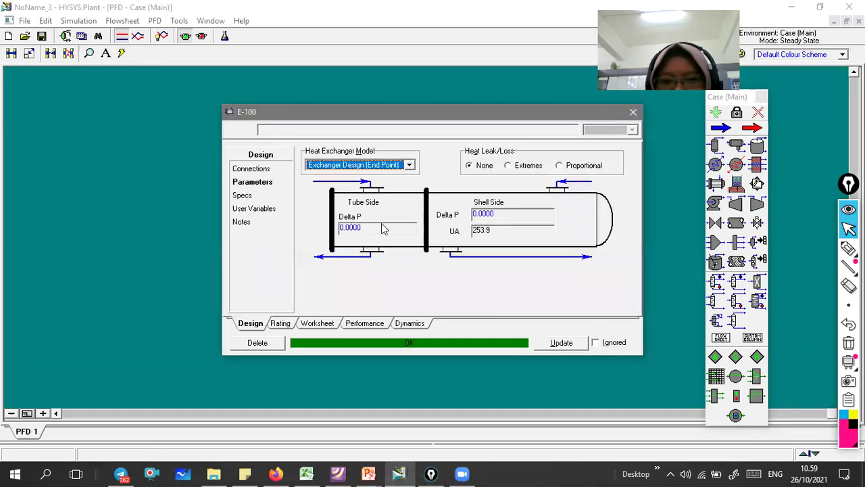
pyautogui.click(246, 169)
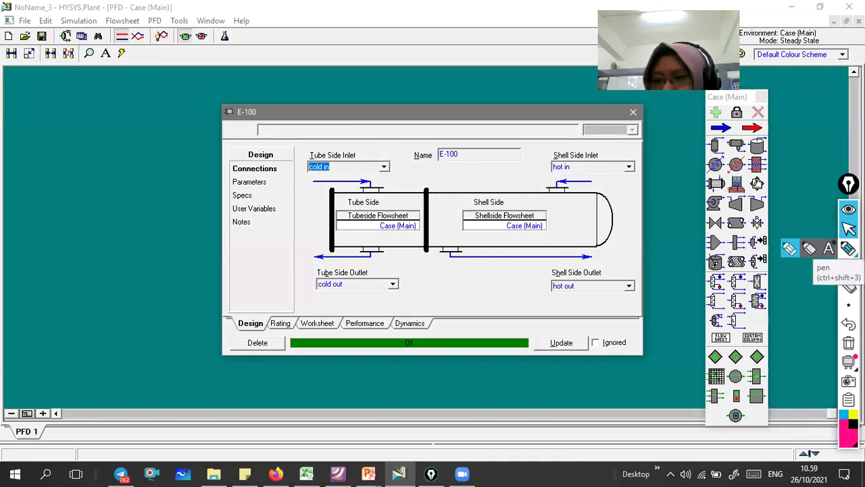
pyautogui.click(809, 248)
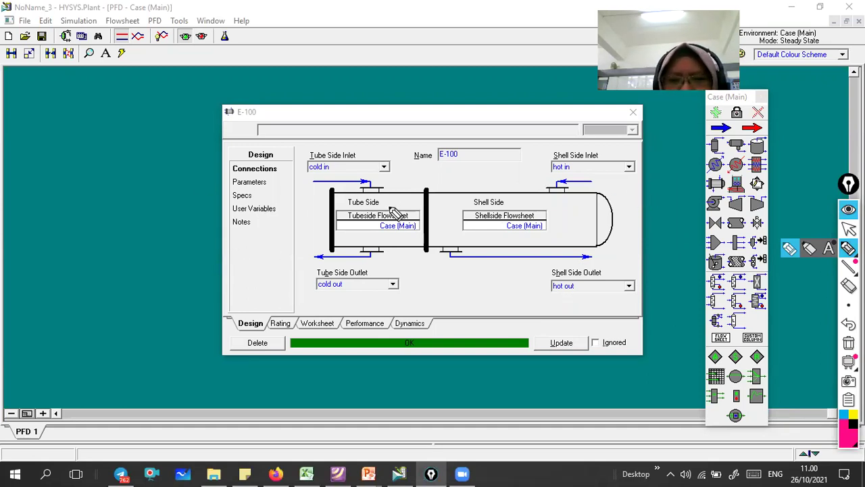
pyautogui.moveTo(366, 183); pyautogui.dragTo(371, 188)
pyautogui.moveTo(283, 239)
pyautogui.mouseDown()
pyautogui.moveTo(290, 248)
pyautogui.moveTo(343, 246)
pyautogui.mouseUp()
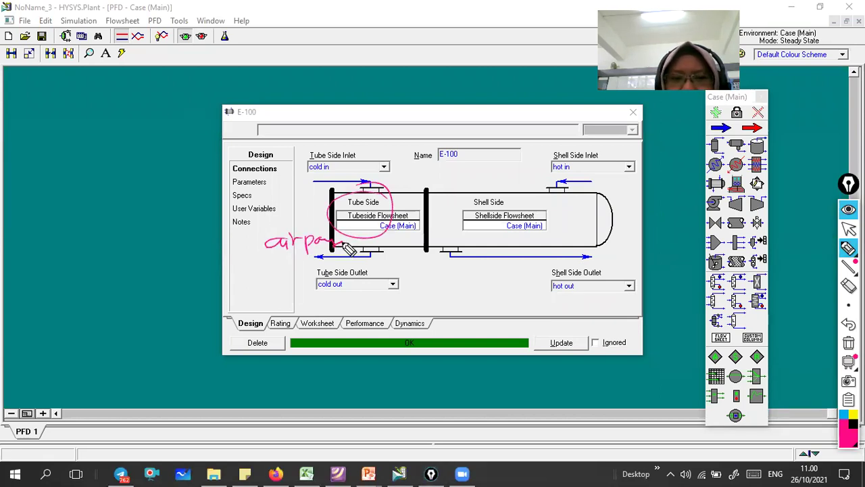
pyautogui.moveTo(521, 181); pyautogui.dragTo(541, 188)
pyautogui.moveTo(565, 220); pyautogui.dragTo(593, 233)
pyautogui.moveTo(595, 220); pyautogui.dragTo(626, 228)
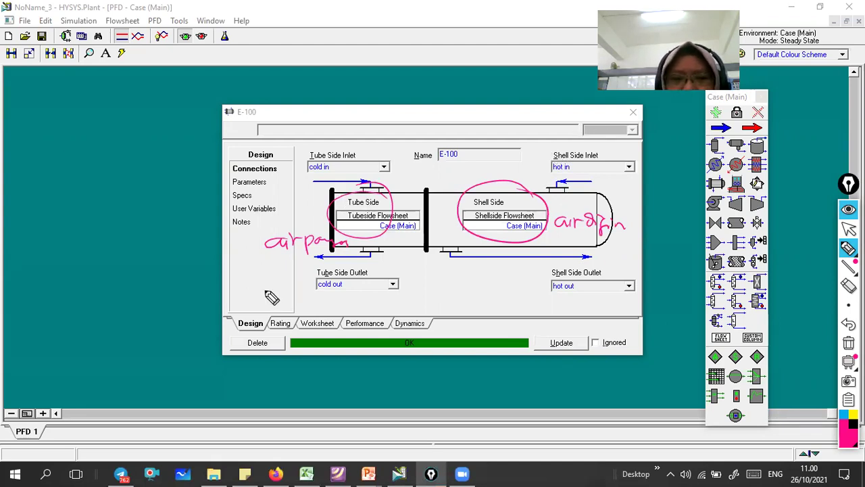
# Step: Handwrite "air dingin" by the tube side outlet, "air panas" by the shell side outlet, and "HE perpindahan panas" above the diagram
pyautogui.moveTo(258, 293); pyautogui.dragTo(350, 293)
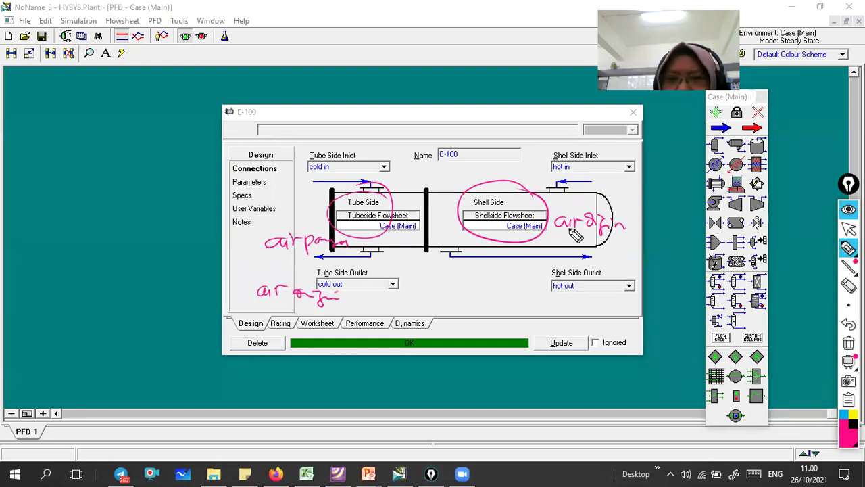
pyautogui.moveTo(472, 283)
pyautogui.mouseDown()
pyautogui.moveTo(467, 291)
pyautogui.moveTo(539, 288)
pyautogui.mouseUp()
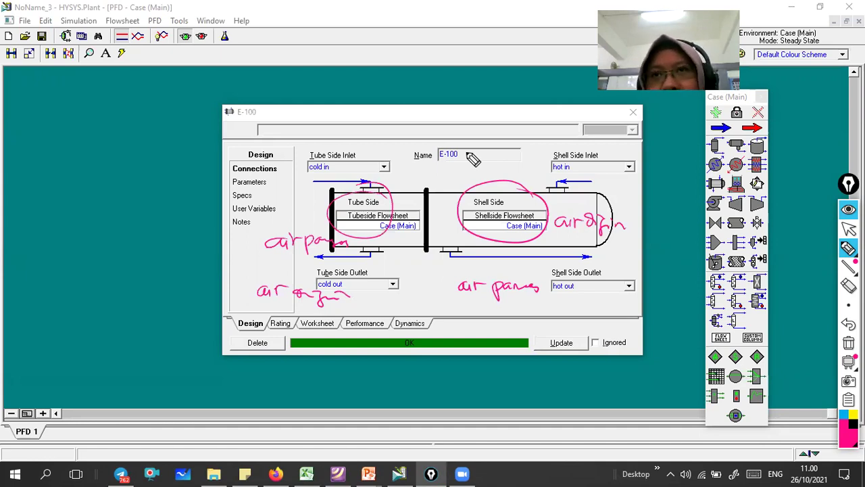
pyautogui.moveTo(365, 112)
pyautogui.mouseDown()
pyautogui.moveTo(366, 133)
pyautogui.moveTo(415, 121)
pyautogui.moveTo(449, 132)
pyautogui.moveTo(490, 116)
pyautogui.moveTo(512, 124)
pyautogui.moveTo(588, 120)
pyautogui.mouseUp()
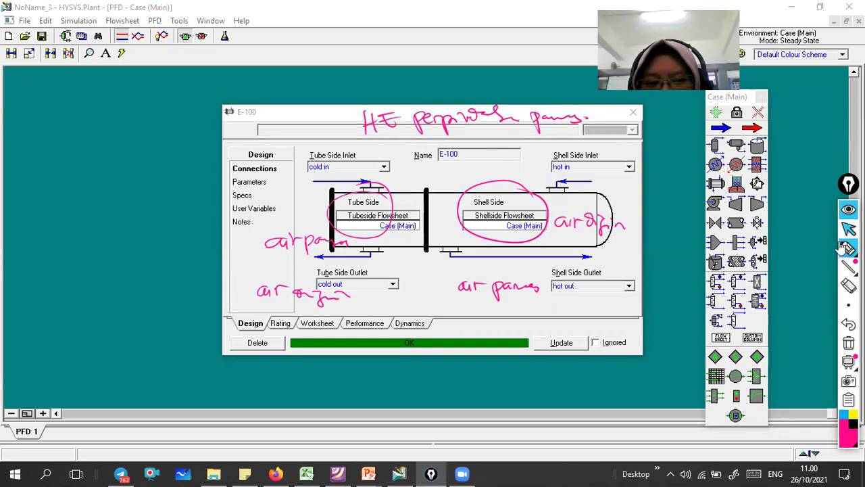
# Step: Clear all pen marks and close the E-100 heat exchanger window
pyautogui.click(849, 343)
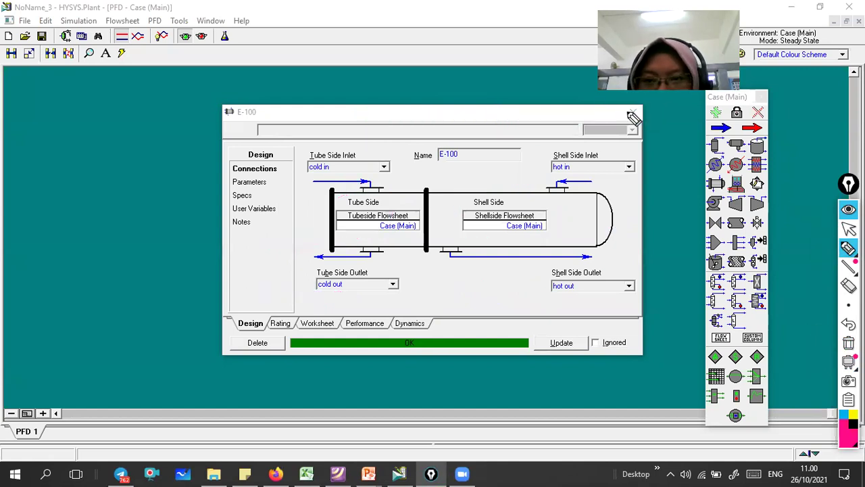
pyautogui.click(849, 229)
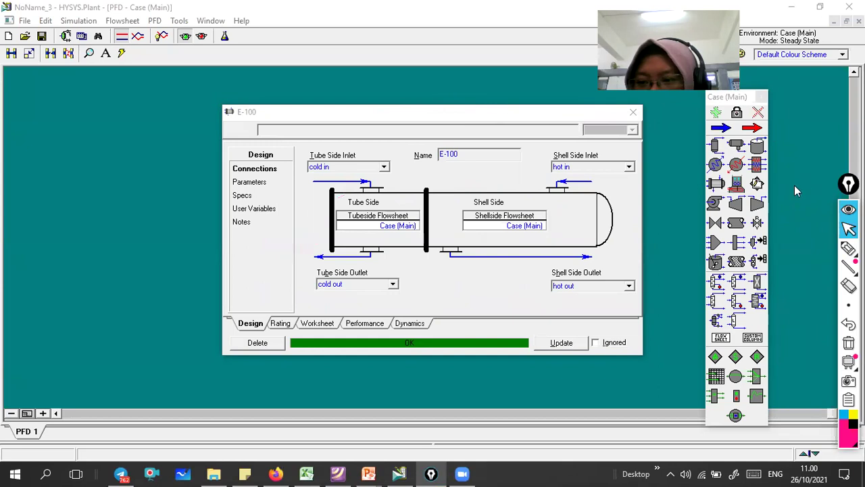
pyautogui.click(634, 114)
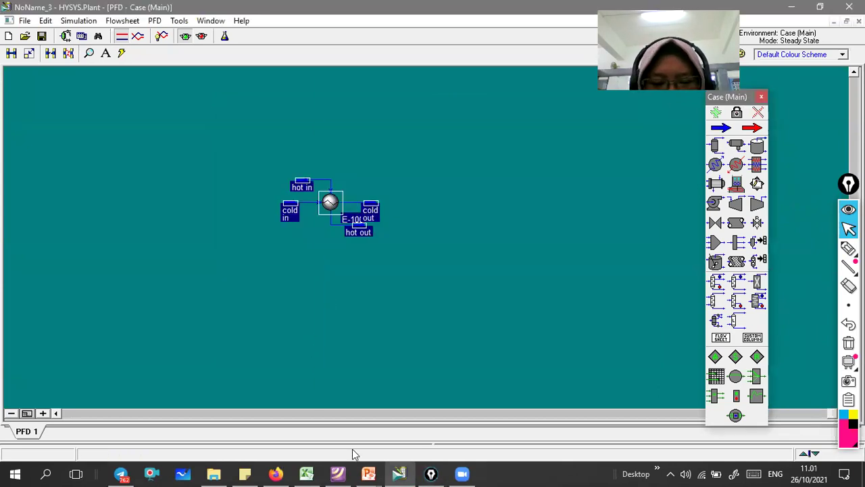
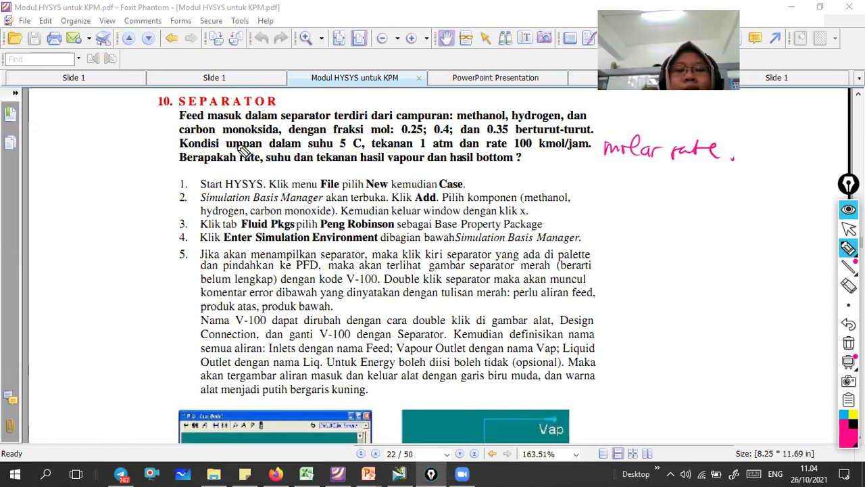
# Step: Underline rate, suhu, tekanan, vapour and bottom in the Separator question, write "liquid" beside bottom, and clear all pen marks
pyautogui.moveTo(230, 173); pyautogui.dragTo(376, 168)
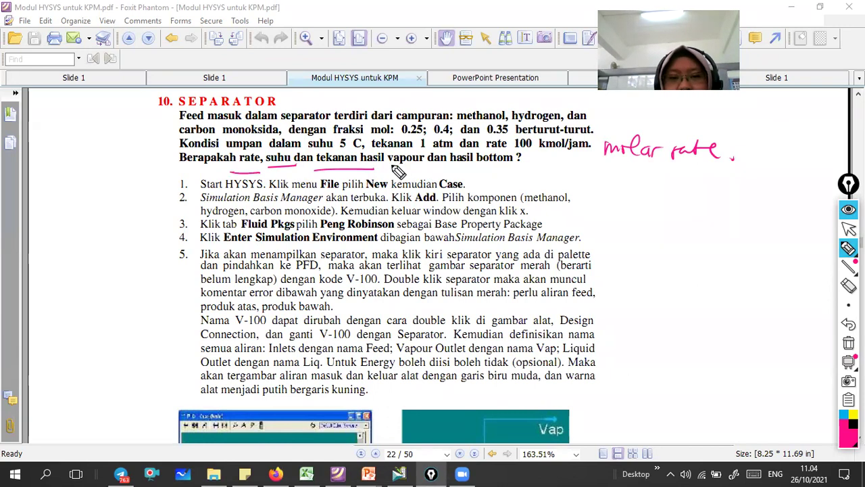
pyautogui.moveTo(386, 169); pyautogui.dragTo(424, 168)
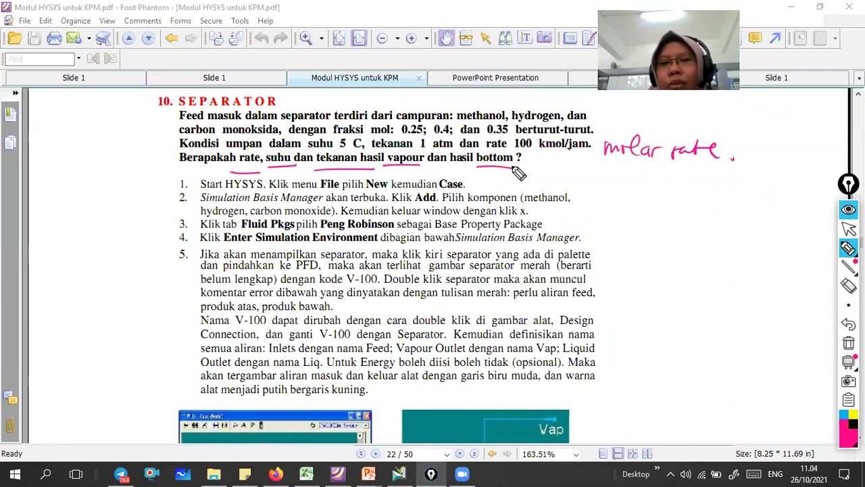
pyautogui.moveTo(515, 165)
pyautogui.mouseDown()
pyautogui.moveTo(532, 192)
pyautogui.moveTo(577, 179)
pyautogui.mouseUp()
pyautogui.click(578, 178)
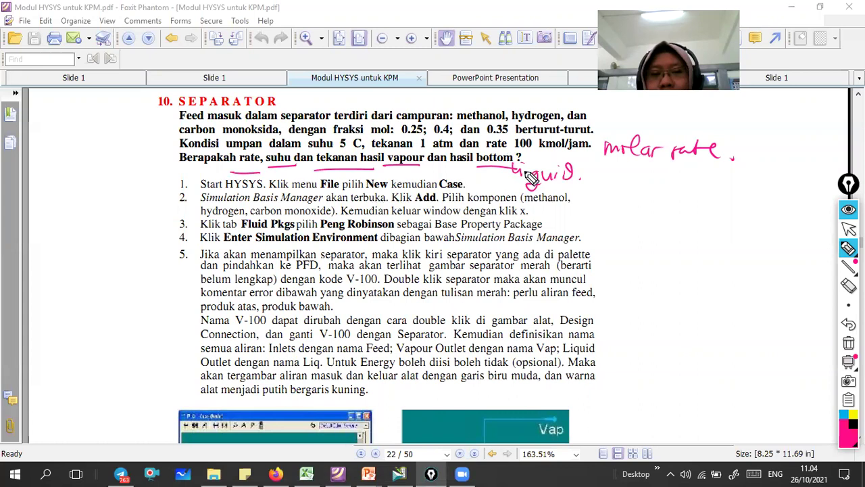
pyautogui.moveTo(848, 305)
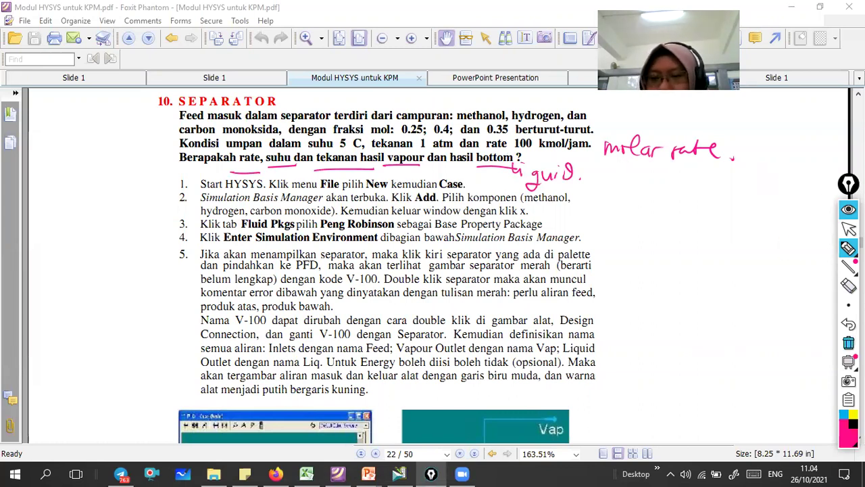
pyautogui.click(848, 343)
pyautogui.click(848, 229)
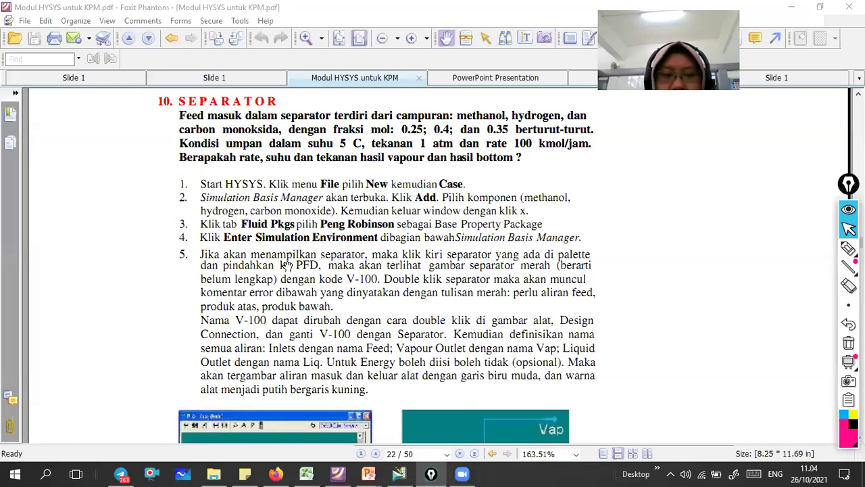
# Step: Read the separator instructions, switch to HYSYS, start a new case and add a fluid package
pyautogui.scroll(-1, 295, 284)
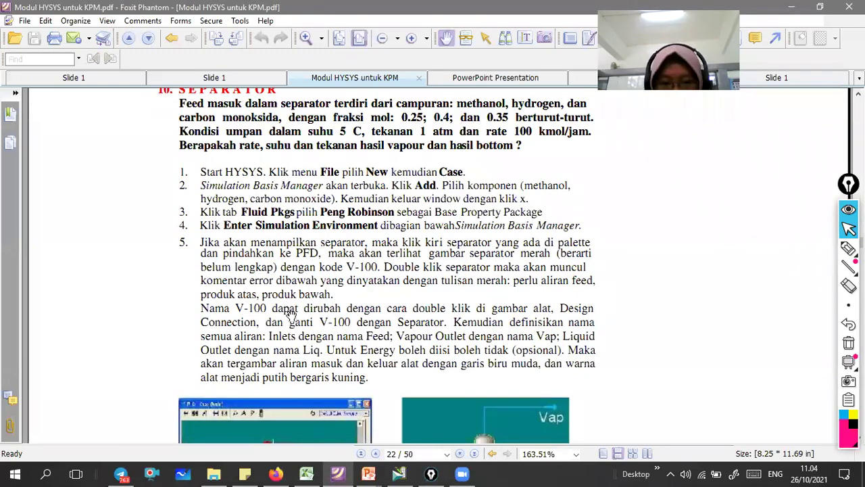
pyautogui.scroll(-2, 277, 331)
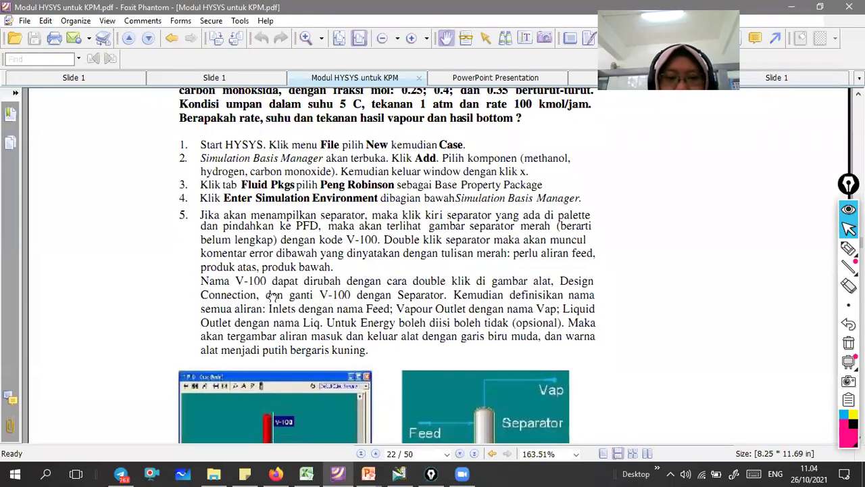
pyautogui.click(400, 473)
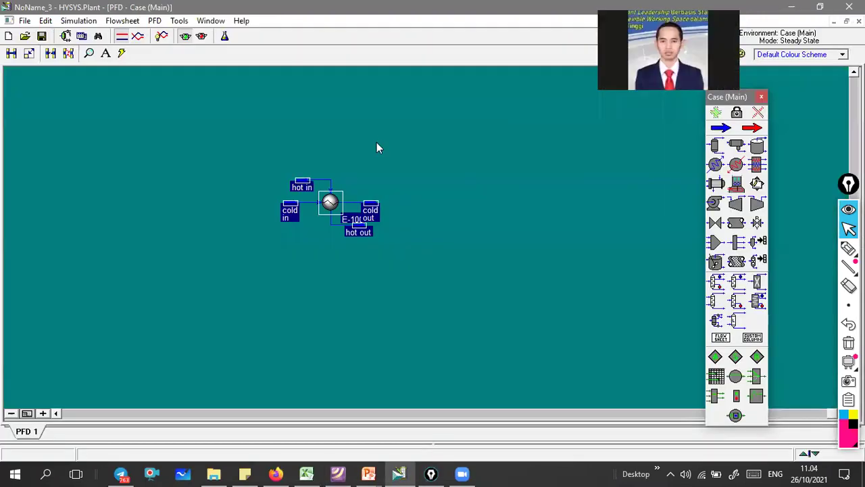
pyautogui.click(9, 35)
pyautogui.click(179, 123)
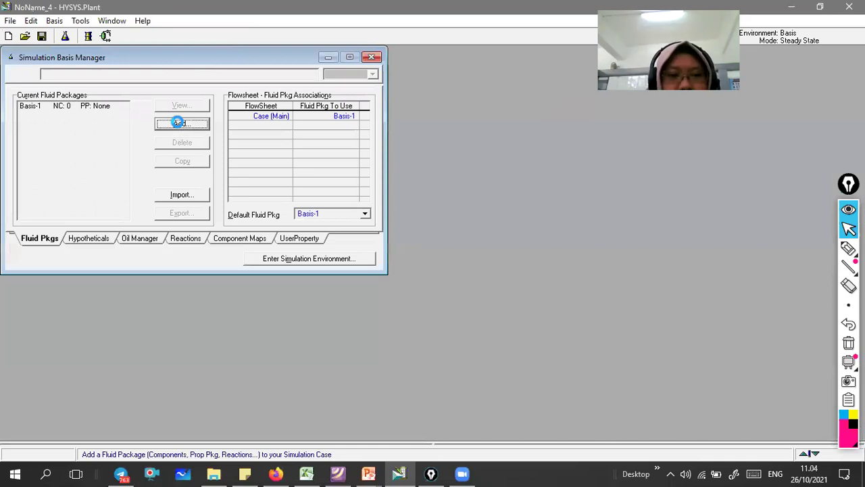
# Step: Check the separator instructions in the PDF module, return to HYSYS and choose Peng Robinson as the base property package
pyautogui.click(338, 473)
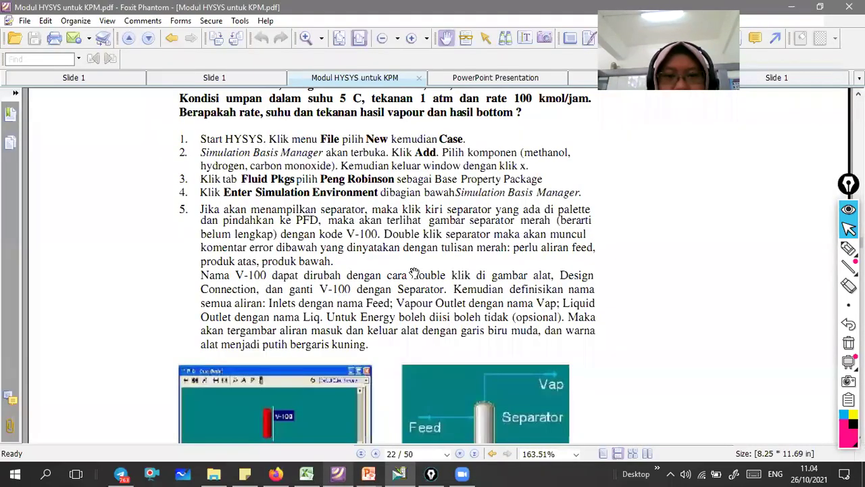
pyautogui.moveTo(401, 247); pyautogui.dragTo(400, 251)
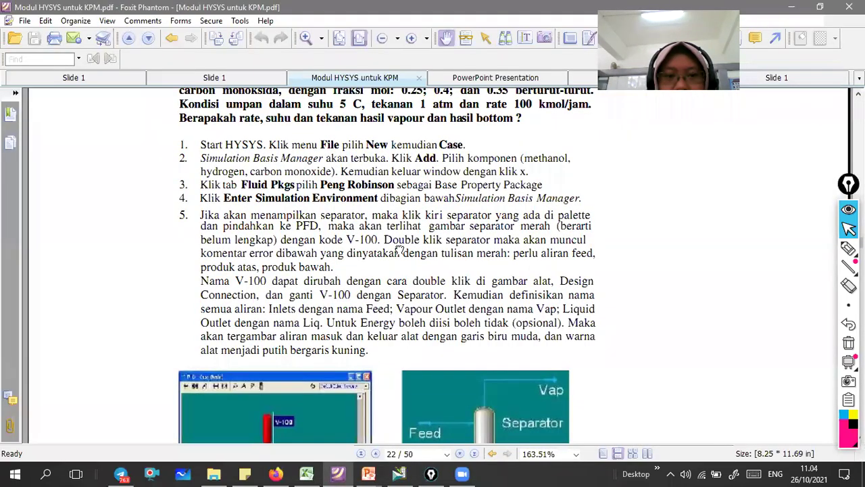
pyautogui.scroll(1, 365, 300)
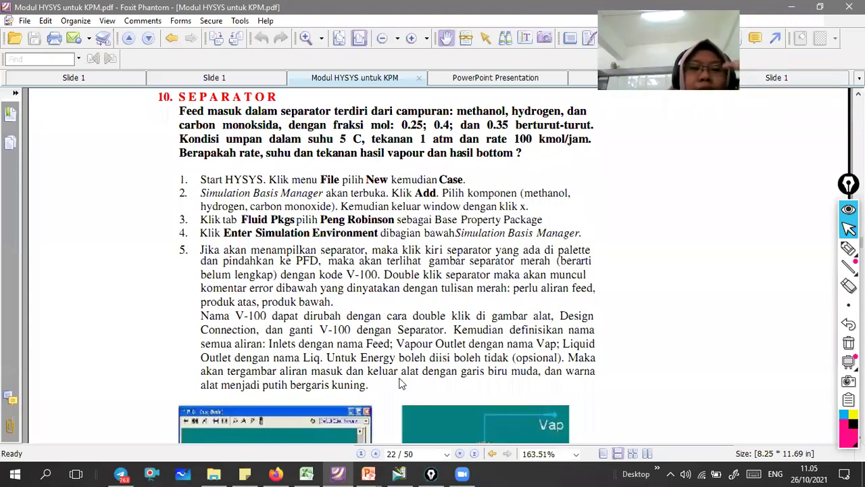
pyautogui.hotkey('alt', 'Tab')
pyautogui.scroll(-2, 107, 162)
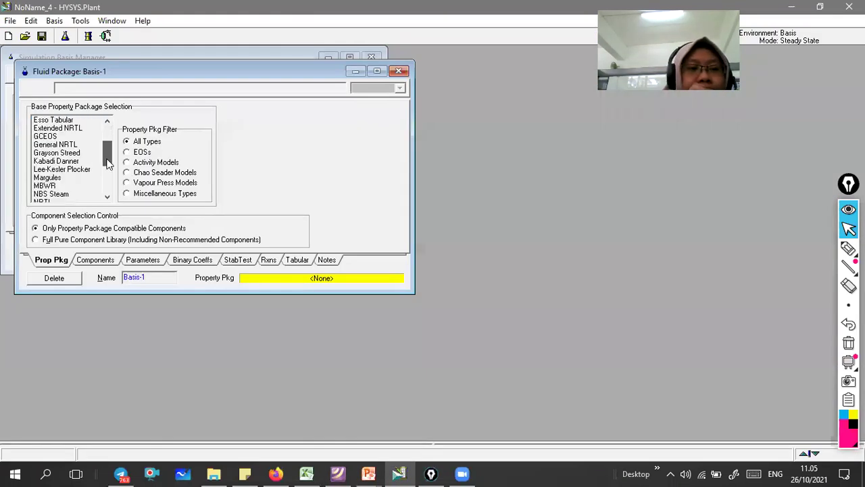
pyautogui.scroll(-1, 65, 181)
pyautogui.press('p')
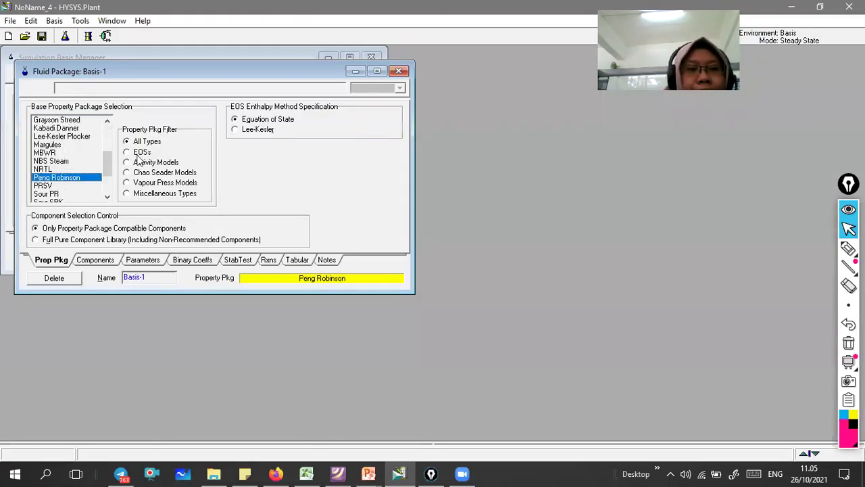
pyautogui.hotkey('alt', 'e')
# Step: Search the pure component library for "metha" and add Methanol to the component list, removing the mistakenly added Toluene
pyautogui.click(96, 260)
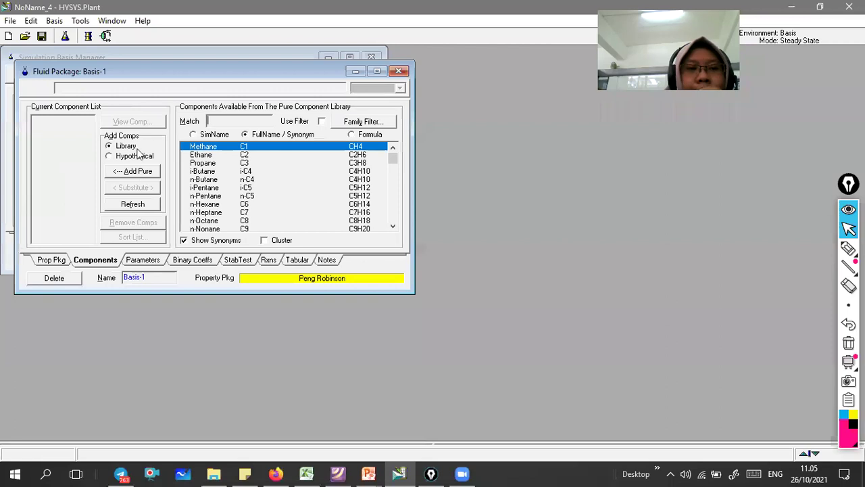
pyautogui.click(215, 121)
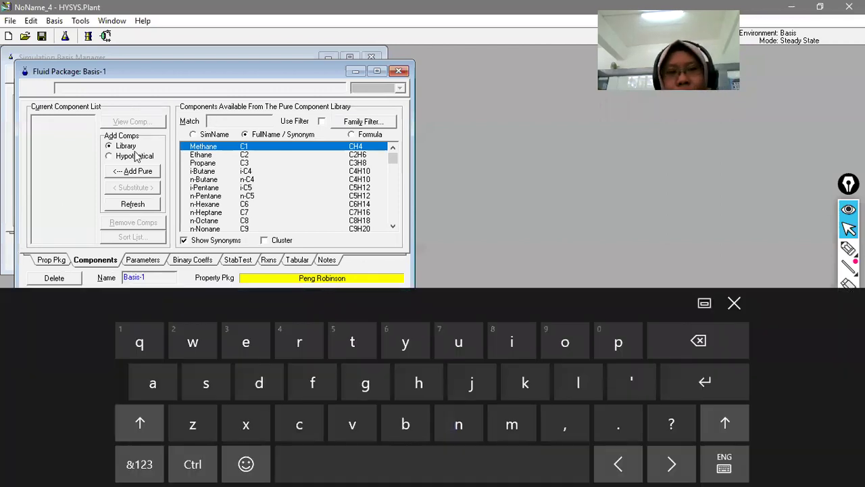
pyautogui.write('metha')
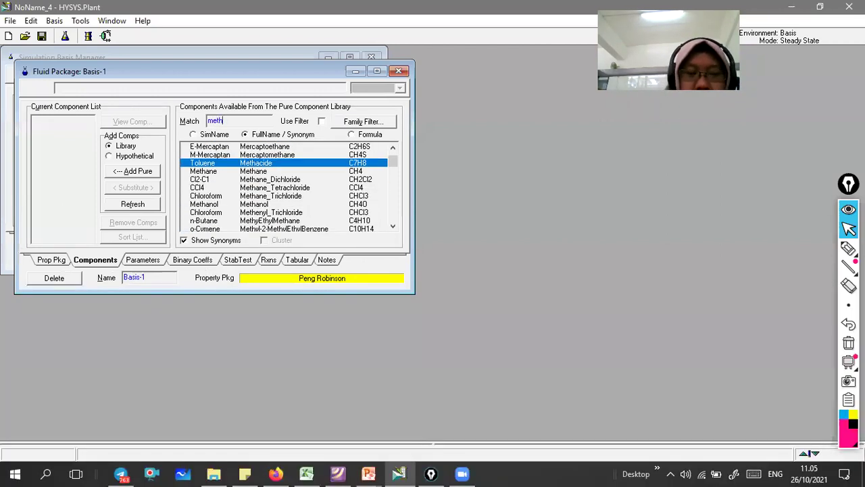
pyautogui.click(125, 173)
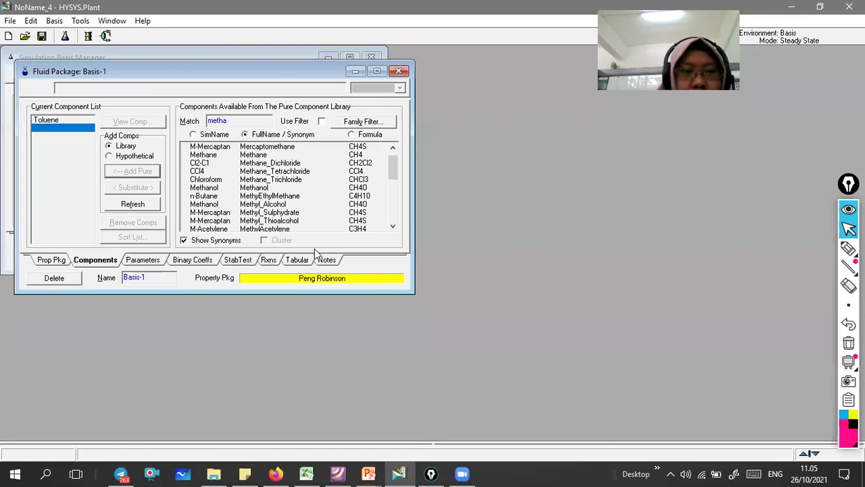
pyautogui.click(68, 120)
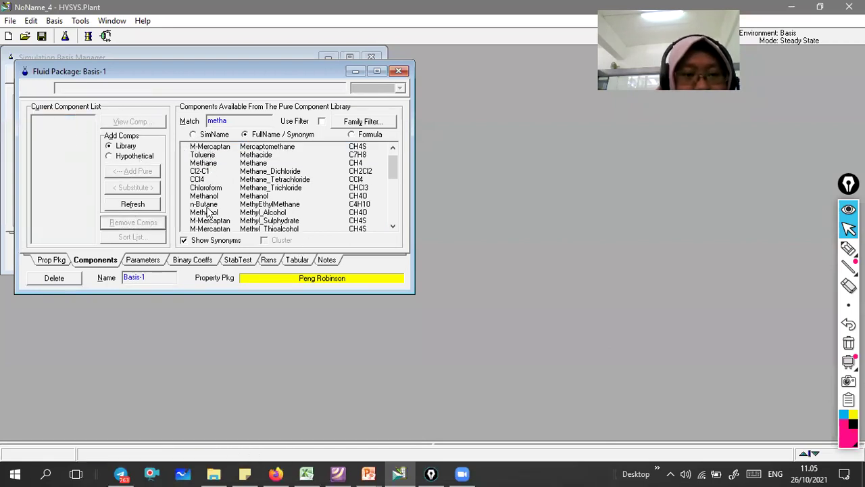
pyautogui.click(202, 196)
pyautogui.click(135, 171)
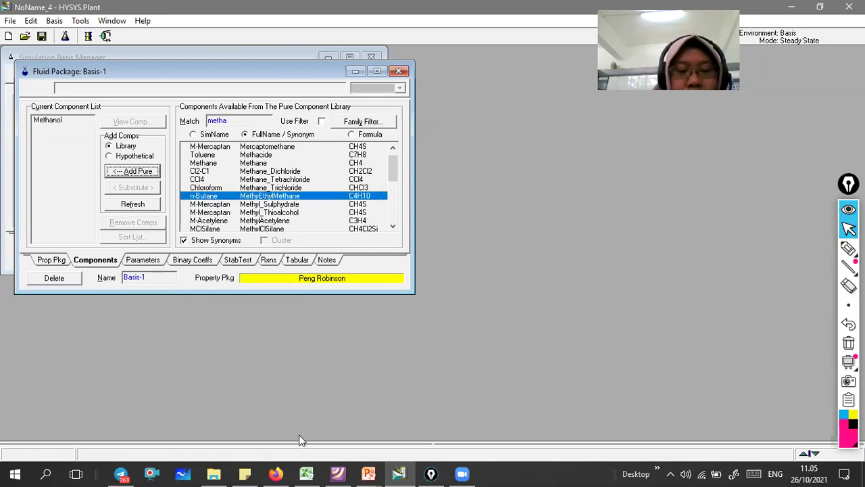
# Step: Check the required components in the PDF module, search the HYSYS library for "hyd" and add Hydrogen
pyautogui.click(337, 474)
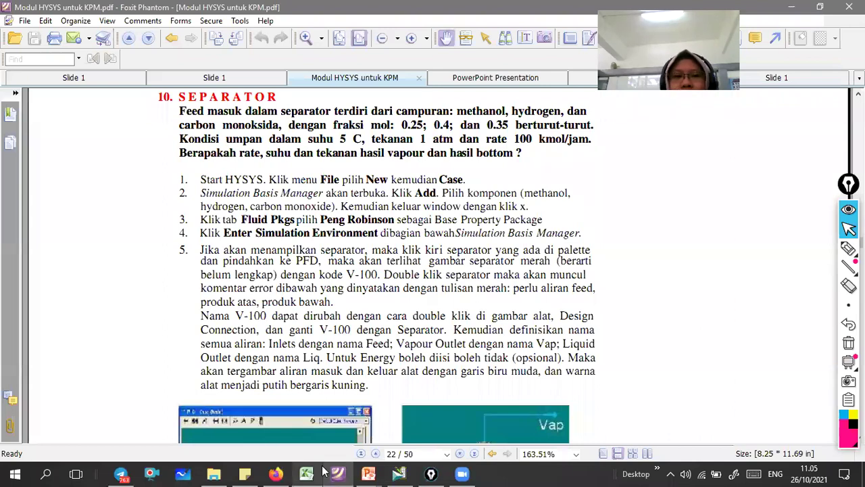
pyautogui.click(399, 473)
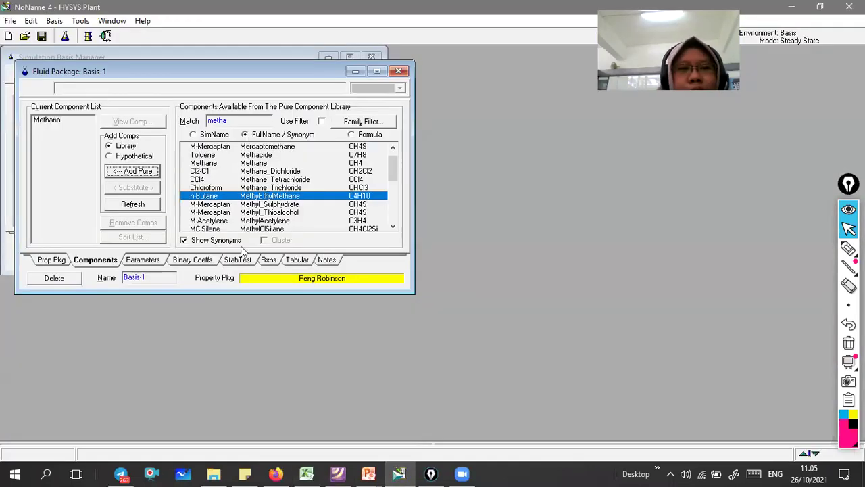
pyautogui.doubleClick(216, 120)
pyautogui.write('hyd')
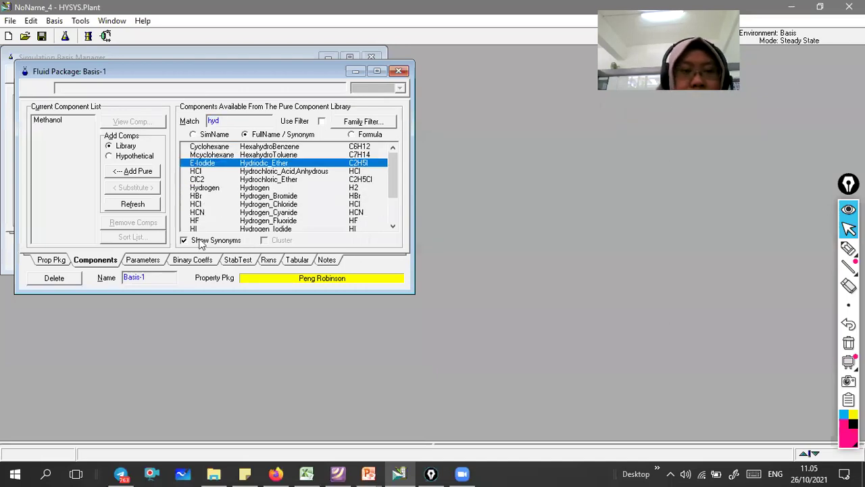
pyautogui.click(213, 189)
pyautogui.click(128, 171)
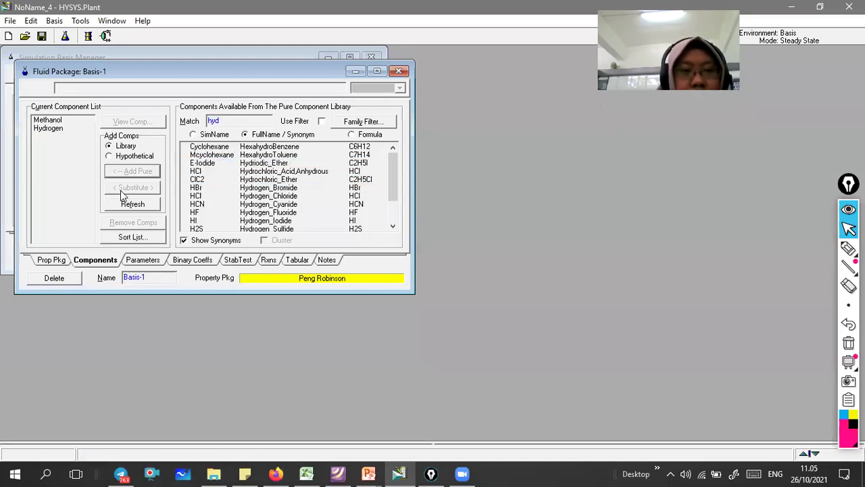
# Step: Search the component library for CO and add it to the component list
pyautogui.click(225, 122)
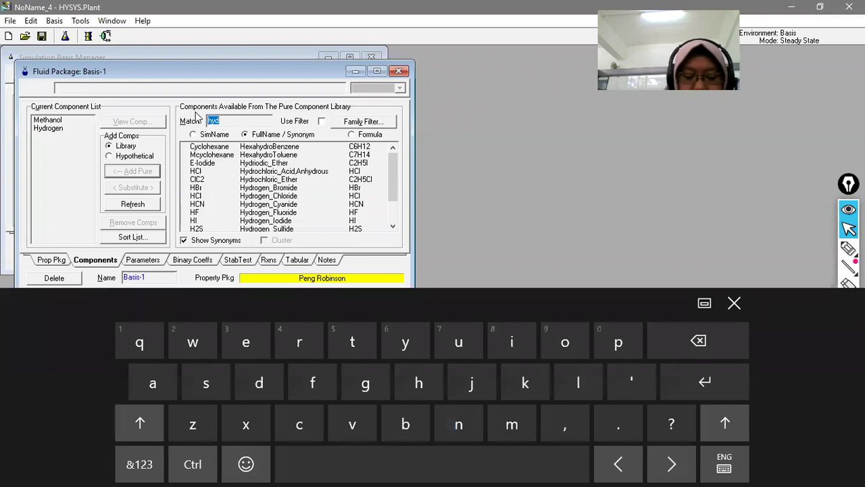
pyautogui.write('CO')
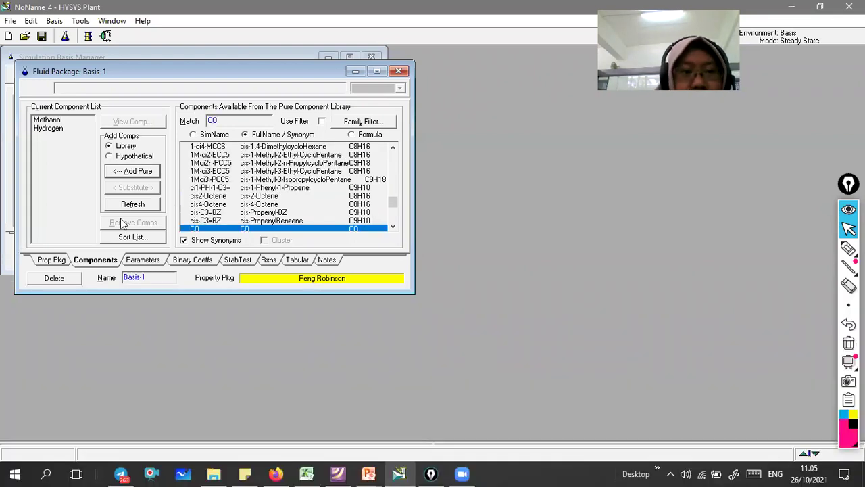
pyautogui.click(143, 173)
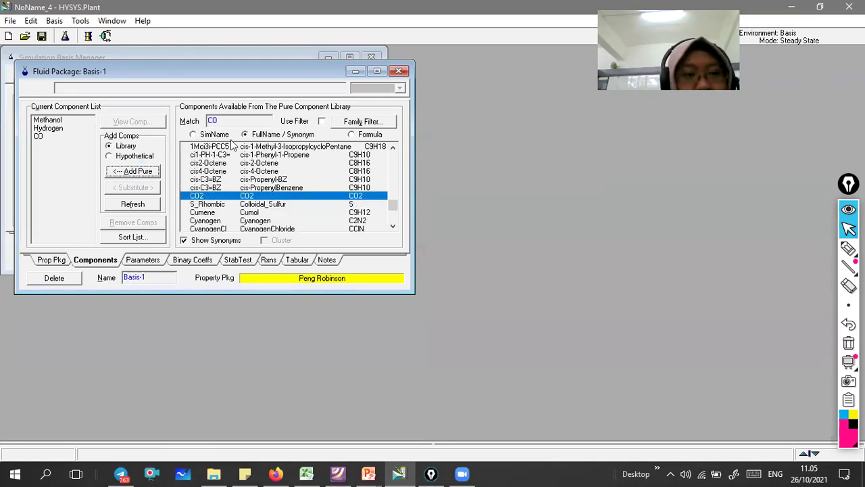
# Step: Close the fluid package, enter the simulation environment and maximize the flowsheet window
pyautogui.click(398, 71)
pyautogui.click(300, 259)
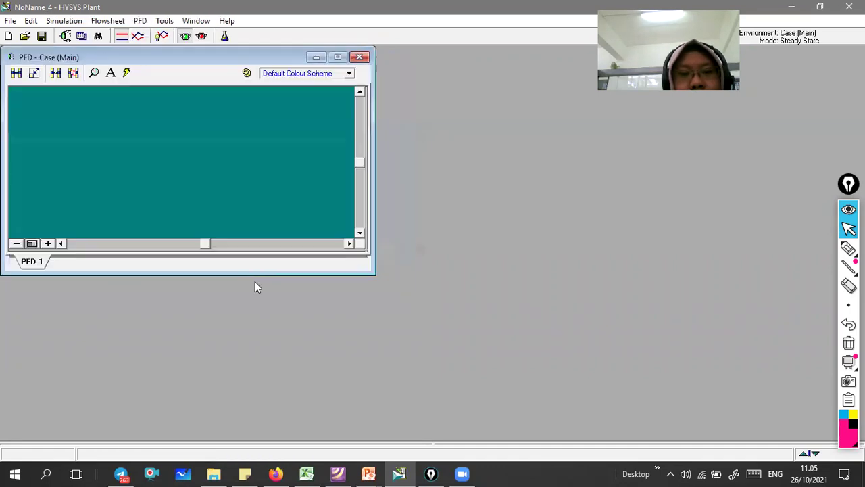
pyautogui.click(348, 57)
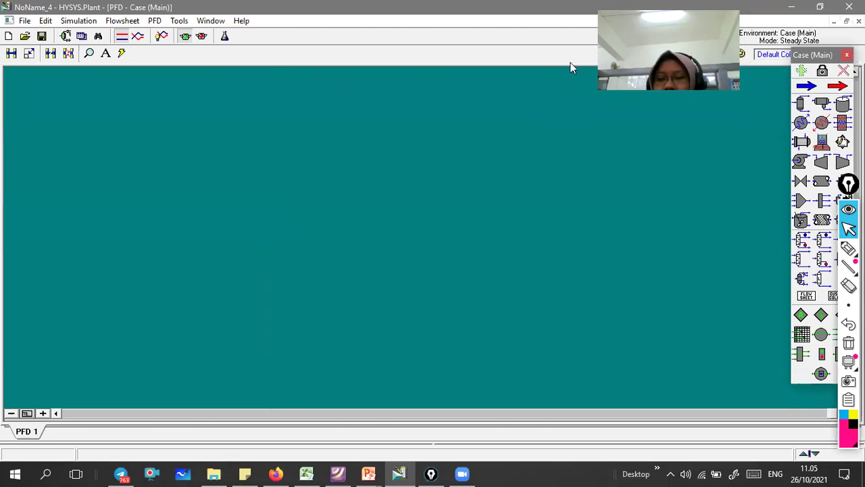
# Step: Move the object palette clear of the overlays and place a Separator in the middle of the flowsheet
pyautogui.moveTo(809, 54); pyautogui.dragTo(760, 49)
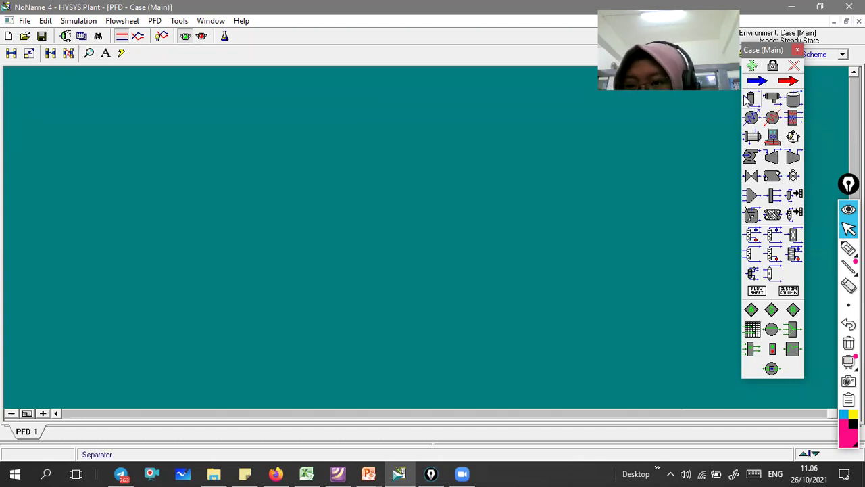
pyautogui.moveTo(756, 54); pyautogui.dragTo(770, 63)
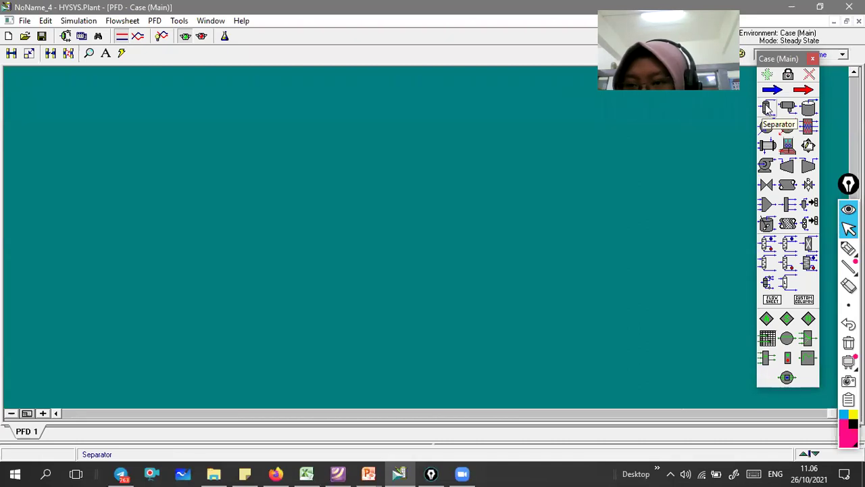
pyautogui.click(766, 111)
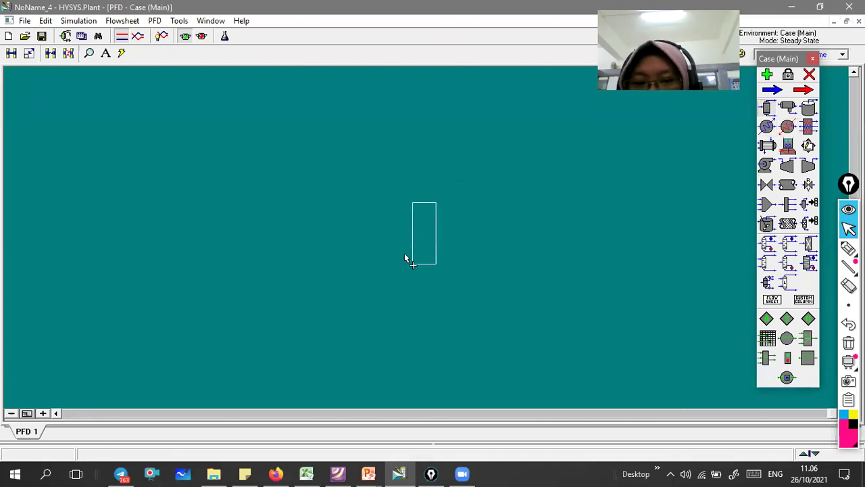
pyautogui.click(372, 233)
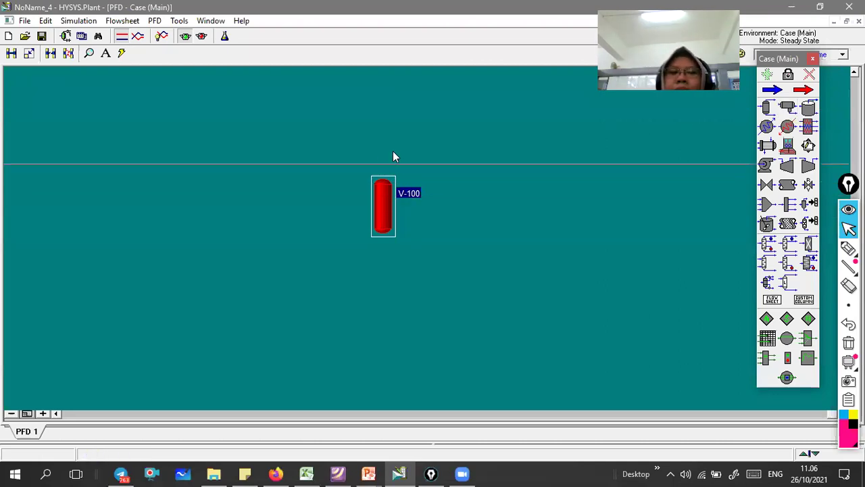
# Step: Connect the separator with inlet stream feed, vapour outlet vap and liquid outlet liq
pyautogui.doubleClick(383, 212)
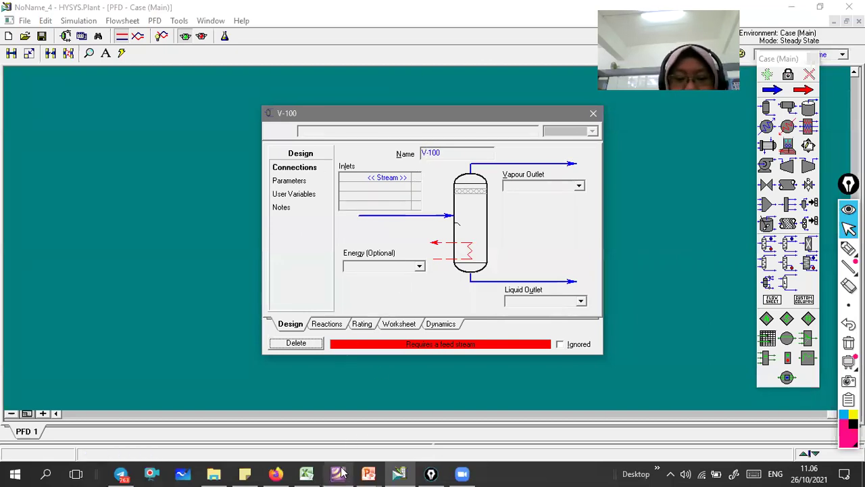
pyautogui.click(363, 179)
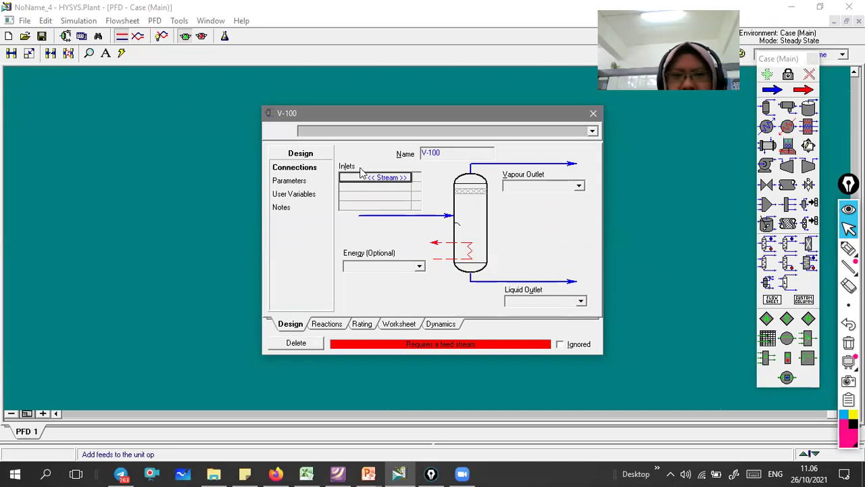
pyautogui.write('feed')
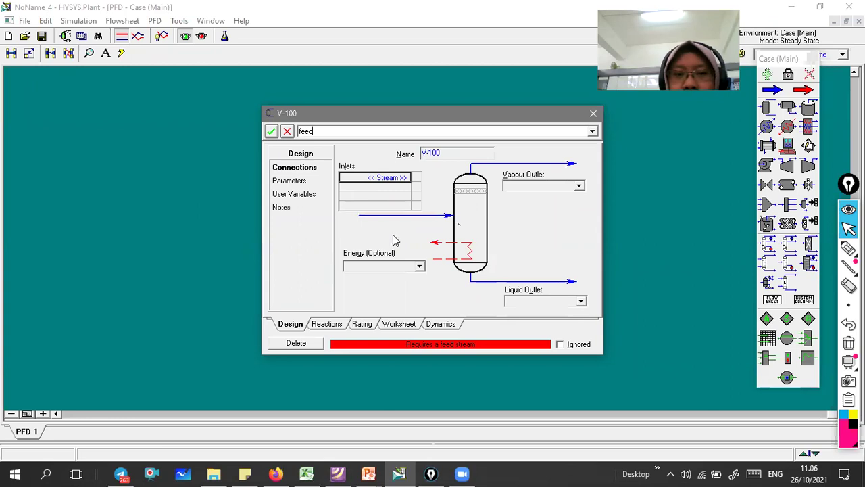
pyautogui.press('Return')
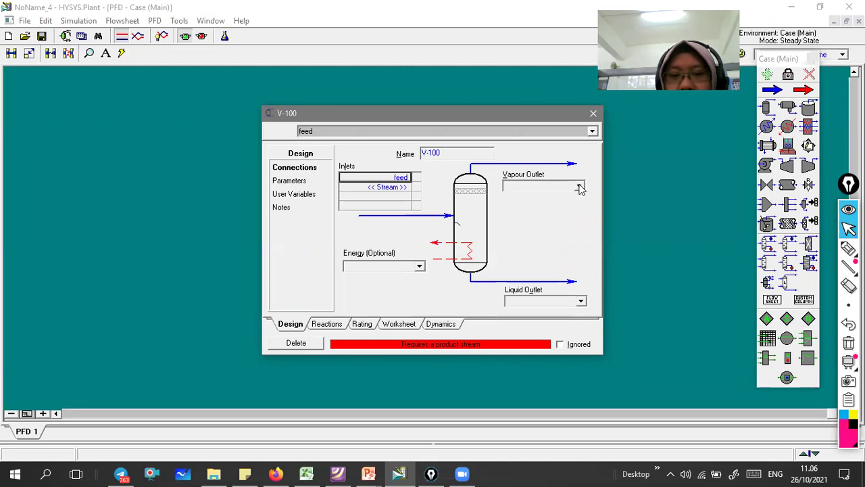
pyautogui.click(541, 186)
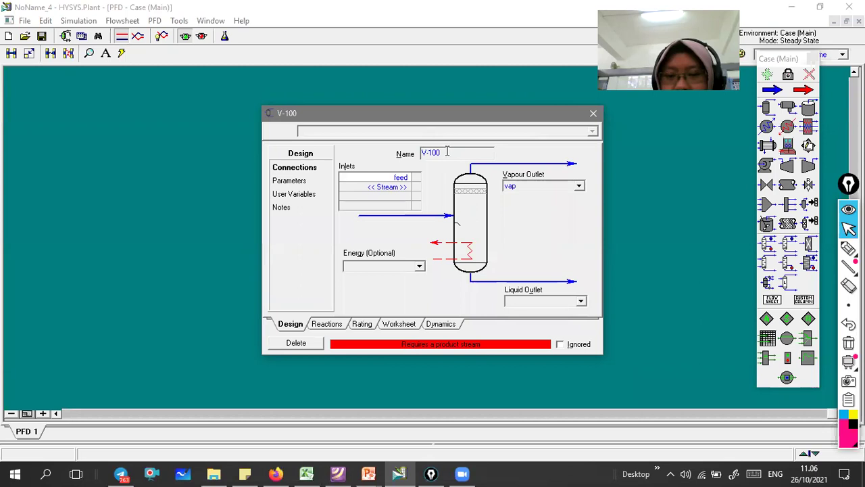
pyautogui.click(526, 302)
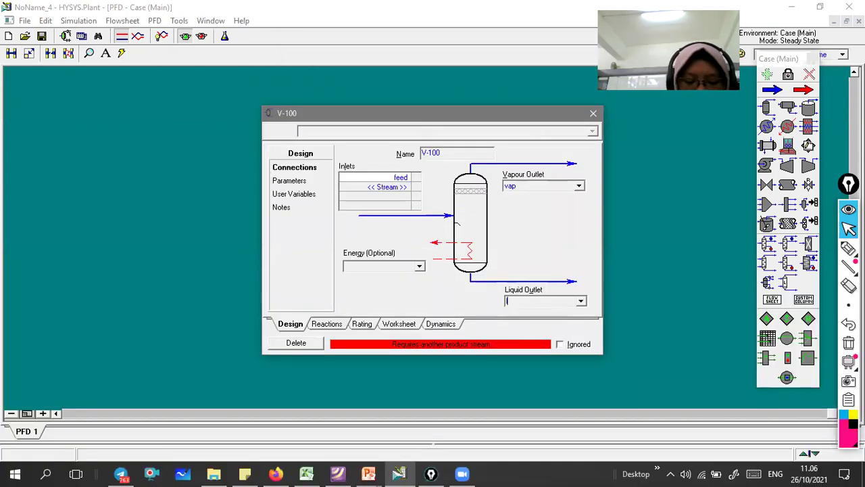
pyautogui.press('Return')
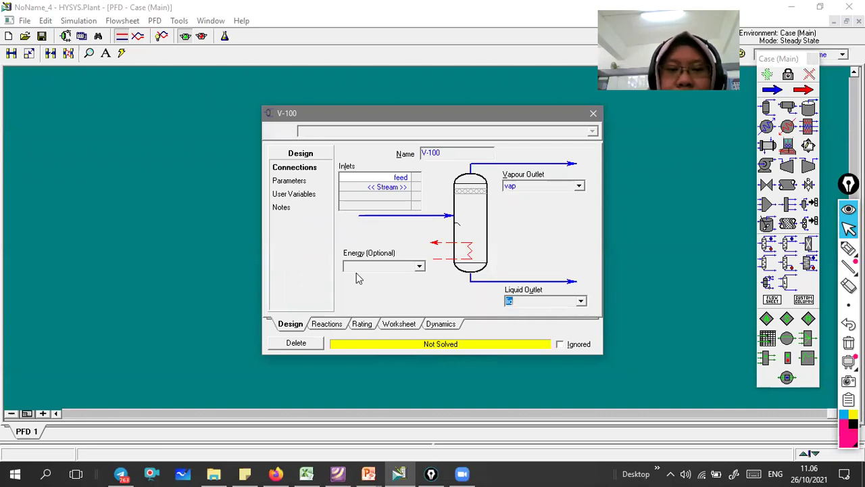
# Step: Set the feed stream's temperature to 5 C and its pressure to 1 atm in the separator's worksheet
pyautogui.click(396, 326)
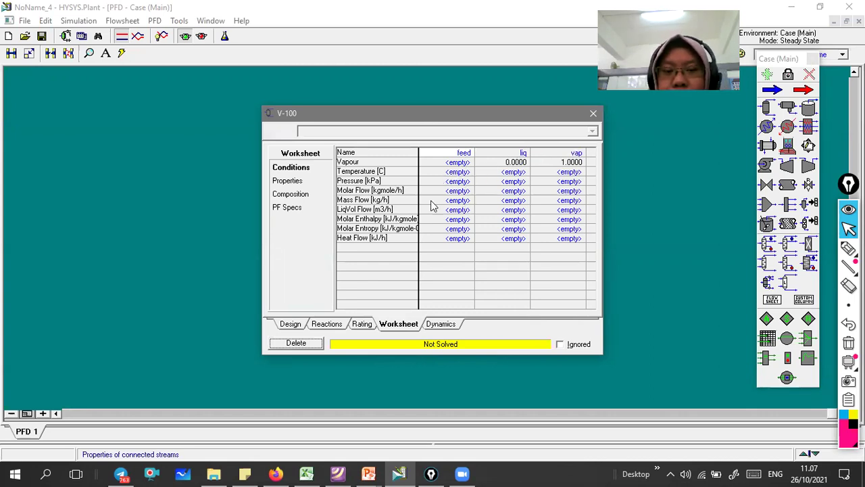
pyautogui.click(337, 474)
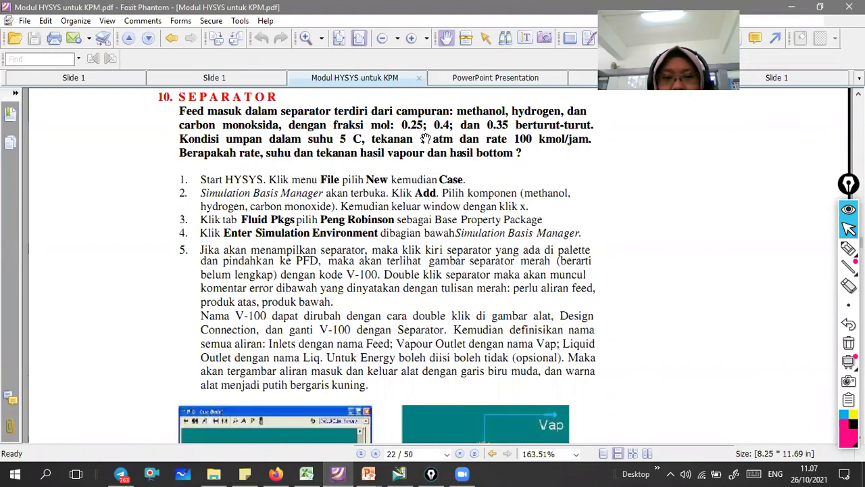
pyautogui.click(400, 474)
pyautogui.click(458, 173)
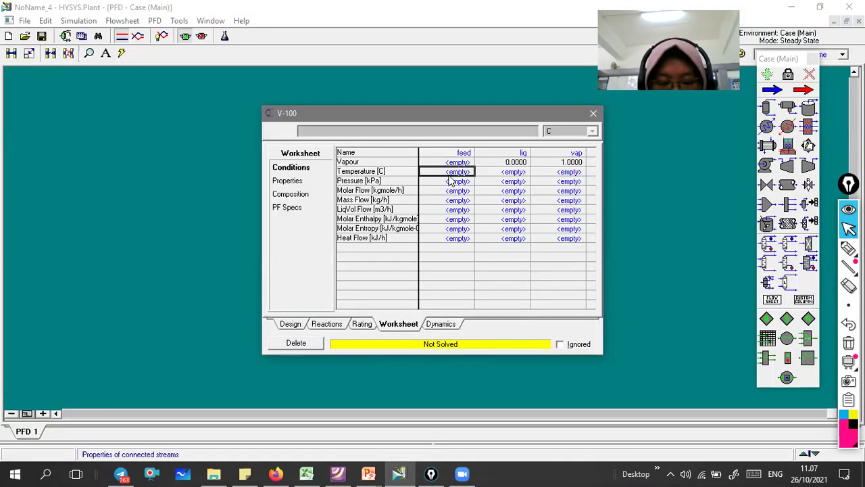
pyautogui.write('5')
pyautogui.press('Return')
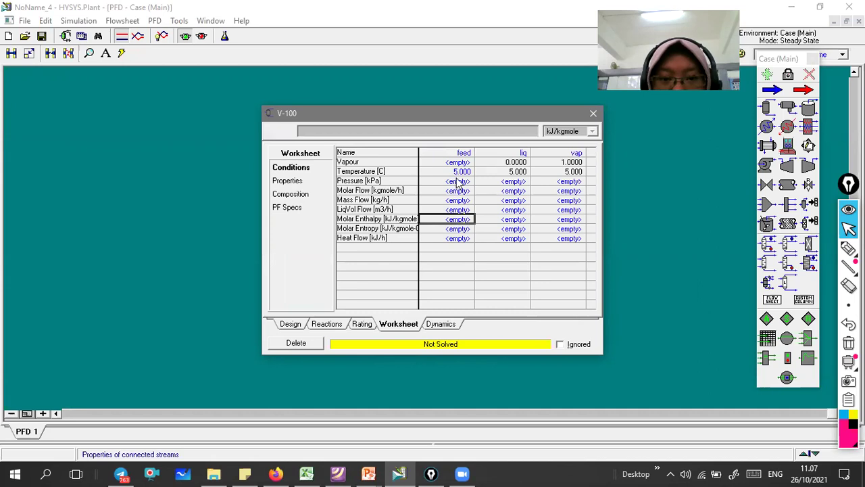
pyautogui.write('1')
pyautogui.click(593, 130)
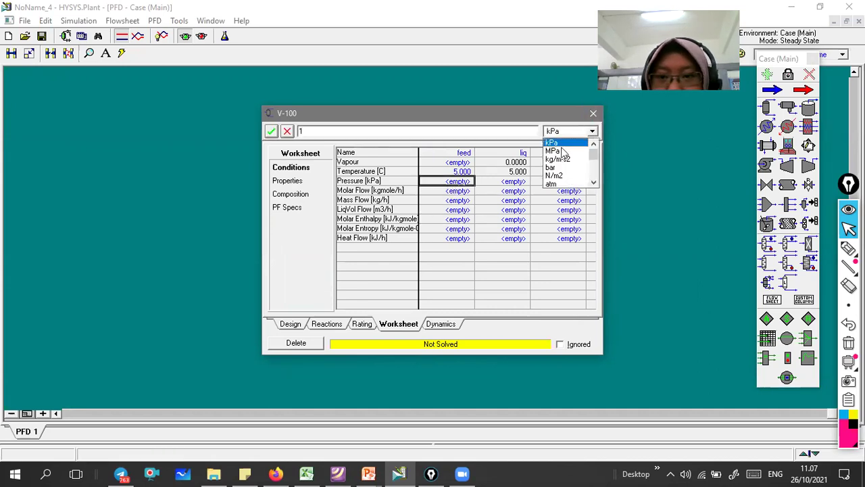
pyautogui.click(551, 183)
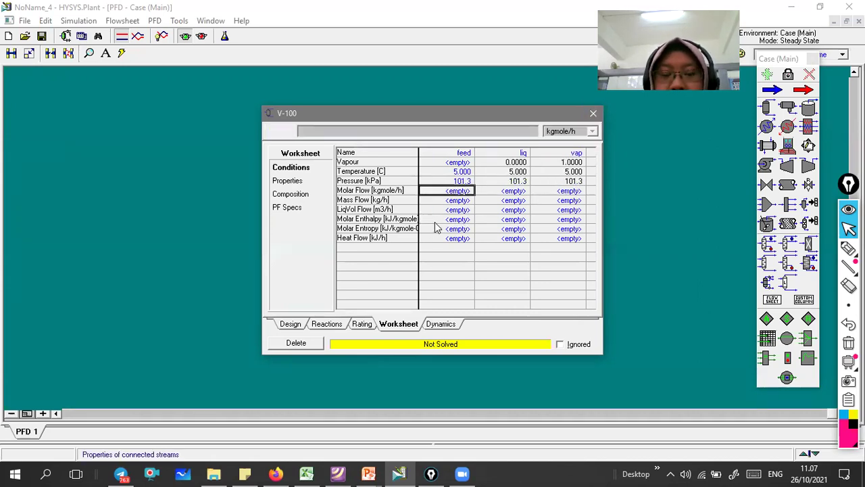
# Step: Check the feed rate in the PDF module and set the feed's molar flow to 100 kgmole/h
pyautogui.click(358, 437)
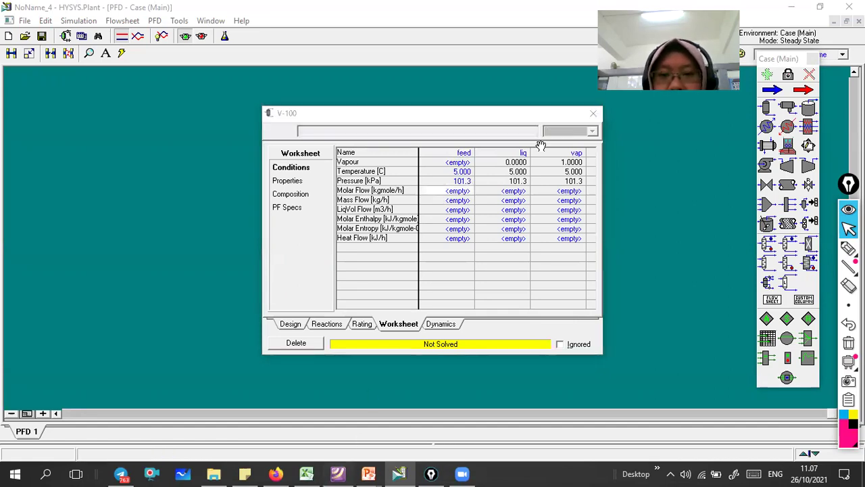
pyautogui.hotkey('alt', 'Tab')
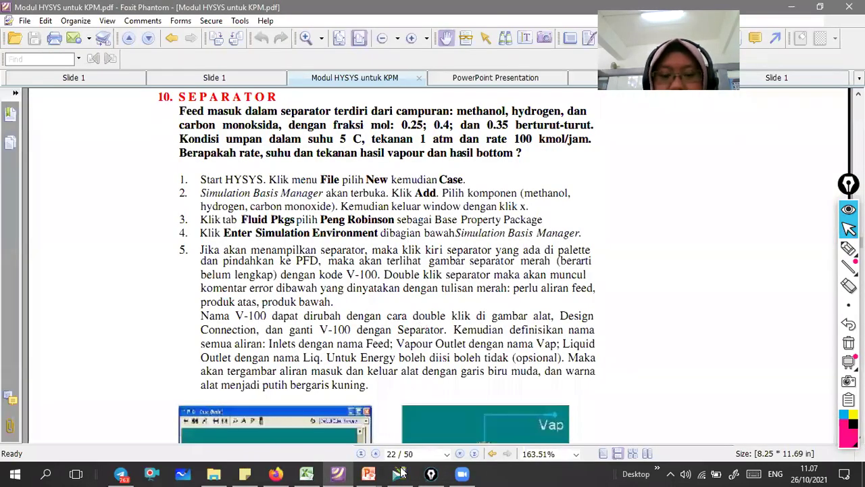
pyautogui.hotkey('alt', 'Tab')
pyautogui.write('100')
pyautogui.press('Return')
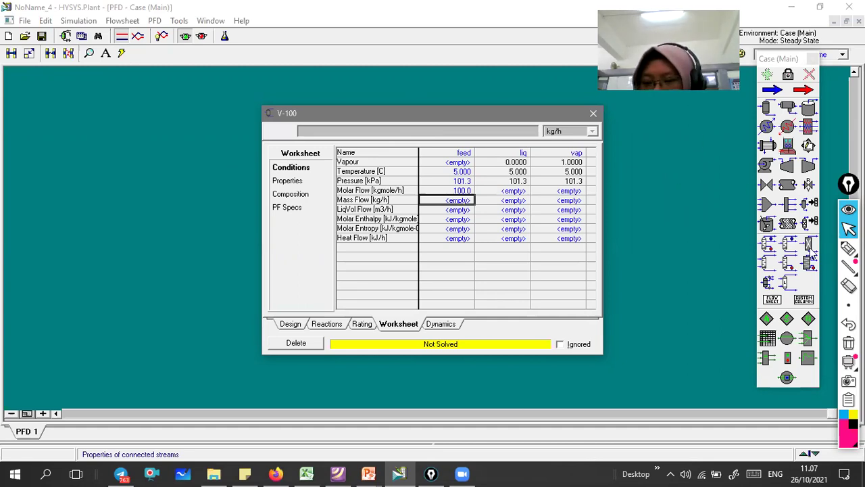
# Step: Handwrite the circled screen note "Molar rate, Mass rate" on the empty flowsheet area beside the separator window
pyautogui.click(849, 249)
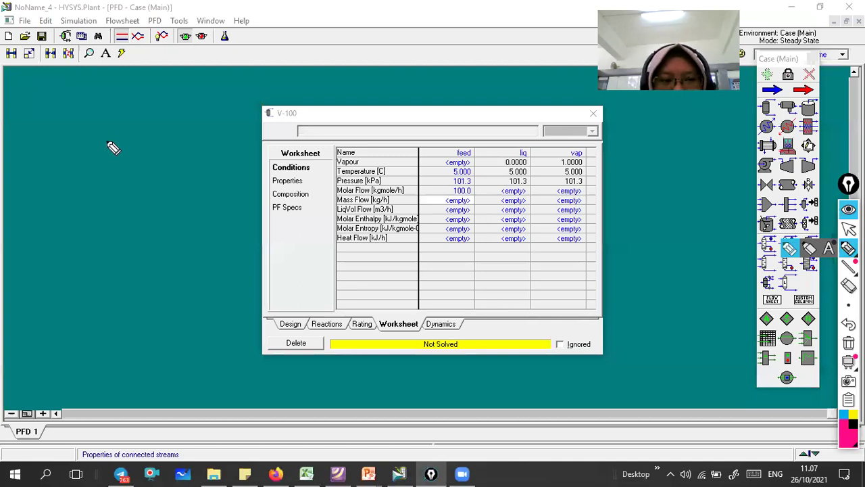
pyautogui.moveTo(103, 128)
pyautogui.mouseDown()
pyautogui.moveTo(103, 147)
pyautogui.moveTo(170, 143)
pyautogui.moveTo(190, 128)
pyautogui.moveTo(205, 133)
pyautogui.mouseUp()
pyautogui.moveTo(88, 192)
pyautogui.mouseDown()
pyautogui.moveTo(177, 188)
pyautogui.moveTo(201, 177)
pyautogui.mouseUp()
pyautogui.moveTo(165, 112); pyautogui.dragTo(206, 142)
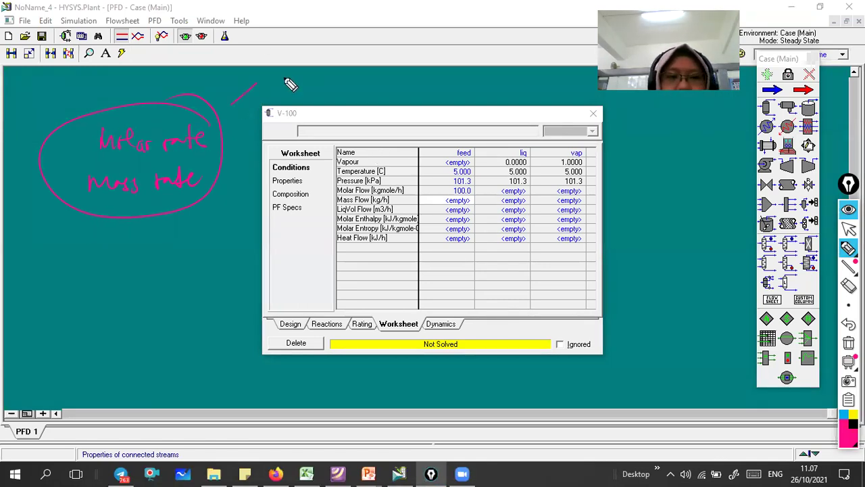
# Step: Branch the circled note with two lines and handwrite a 1/100 kgmol per hour basis above the separator window
pyautogui.moveTo(257, 84); pyautogui.dragTo(262, 120)
pyautogui.moveTo(270, 62); pyautogui.dragTo(272, 78)
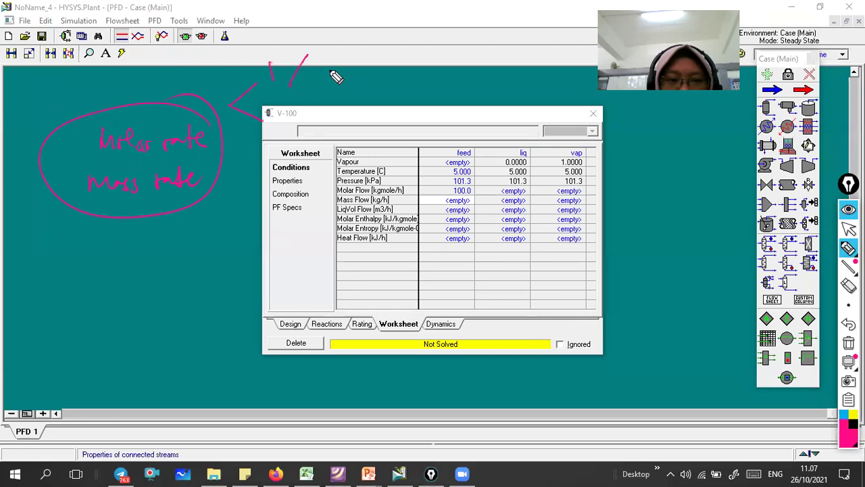
pyautogui.moveTo(308, 56); pyautogui.dragTo(290, 86)
pyautogui.moveTo(314, 58); pyautogui.dragTo(323, 74)
pyautogui.moveTo(331, 61)
pyautogui.mouseDown()
pyautogui.moveTo(389, 82)
pyautogui.moveTo(430, 66)
pyautogui.moveTo(473, 80)
pyautogui.mouseUp()
pyautogui.click(485, 70)
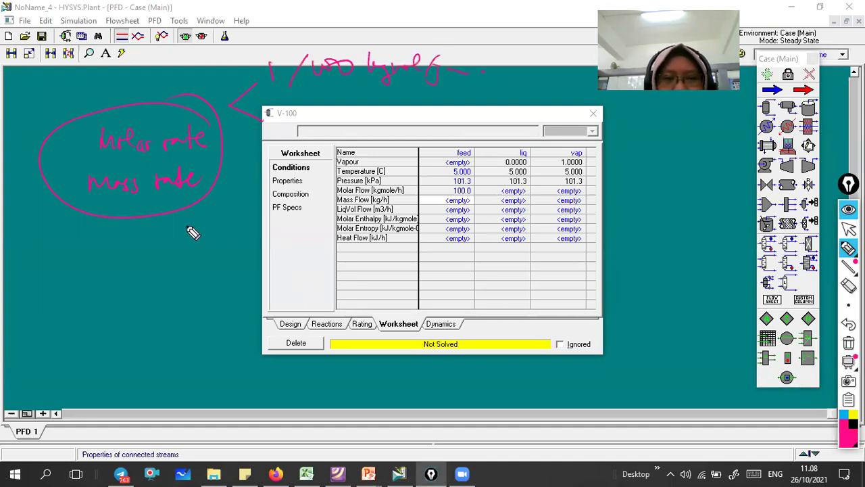
# Step: Annotate the mass rate with 1/100 kg/h, circle the molar 1/100 basis and add the numbers 50 and 35
pyautogui.moveTo(179, 231); pyautogui.dragTo(240, 216)
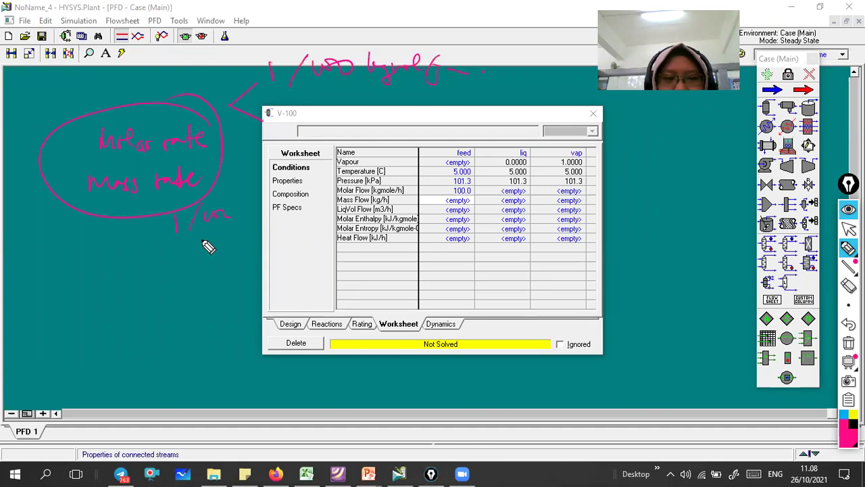
pyautogui.moveTo(247, 246); pyautogui.dragTo(257, 252)
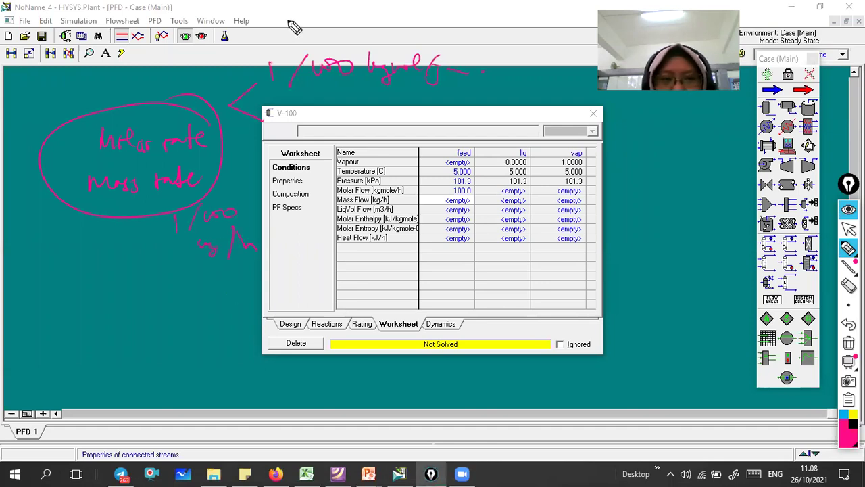
pyautogui.moveTo(358, 50)
pyautogui.mouseDown()
pyautogui.moveTo(293, 101)
pyautogui.moveTo(338, 52)
pyautogui.mouseUp()
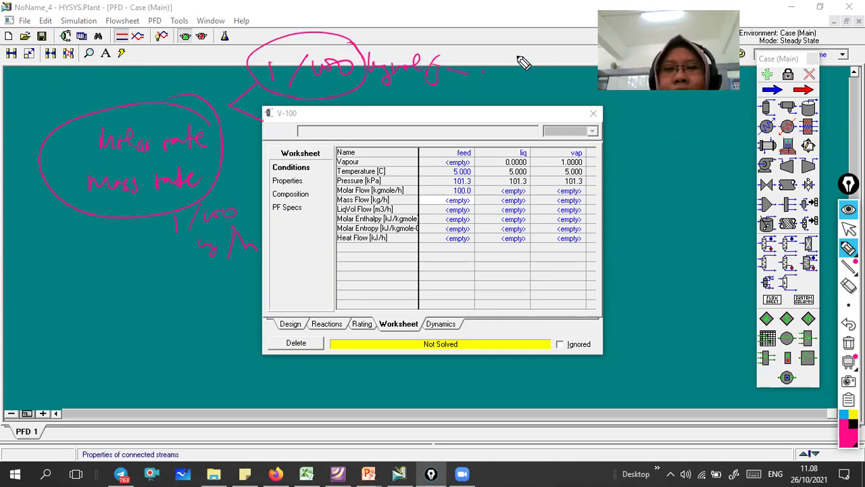
pyautogui.moveTo(512, 67); pyautogui.dragTo(521, 66)
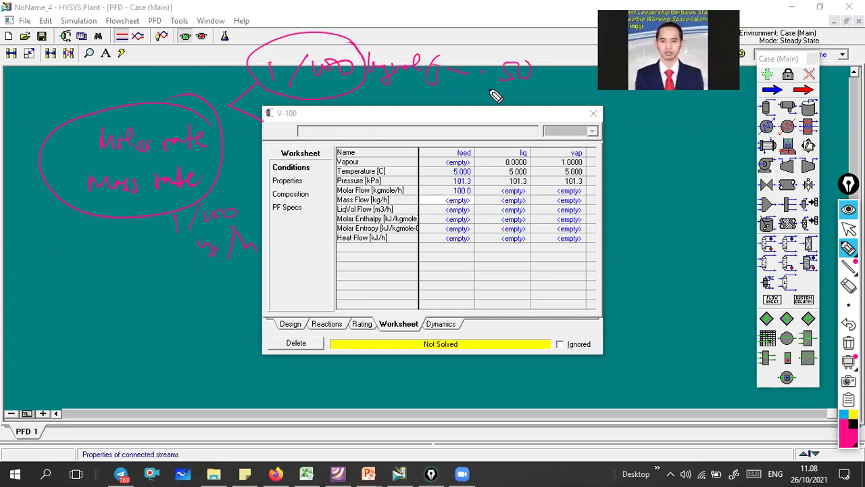
pyautogui.moveTo(495, 95)
pyautogui.mouseDown()
pyautogui.moveTo(500, 108)
pyautogui.moveTo(515, 105)
pyautogui.mouseUp()
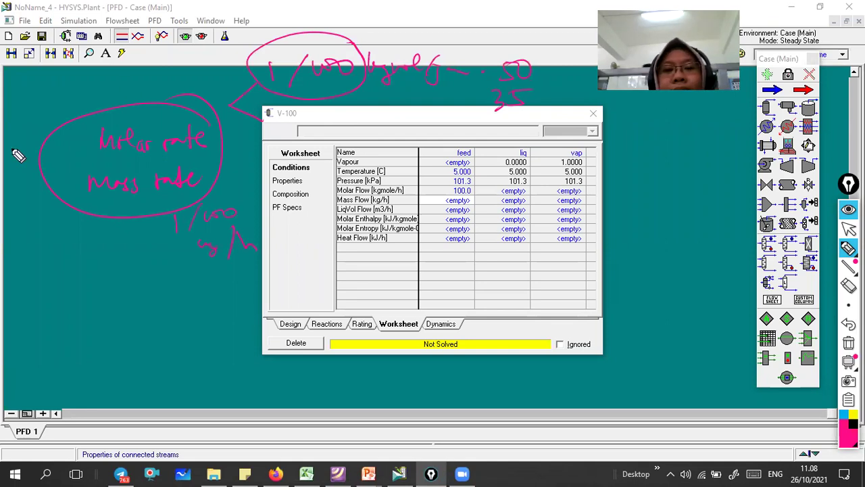
# Step: Handwrite a note on the incoming feed with "2 3→5" components and the bases % mass and % mol
pyautogui.moveTo(82, 273)
pyautogui.mouseDown()
pyautogui.moveTo(72, 309)
pyautogui.moveTo(92, 291)
pyautogui.moveTo(119, 285)
pyautogui.mouseUp()
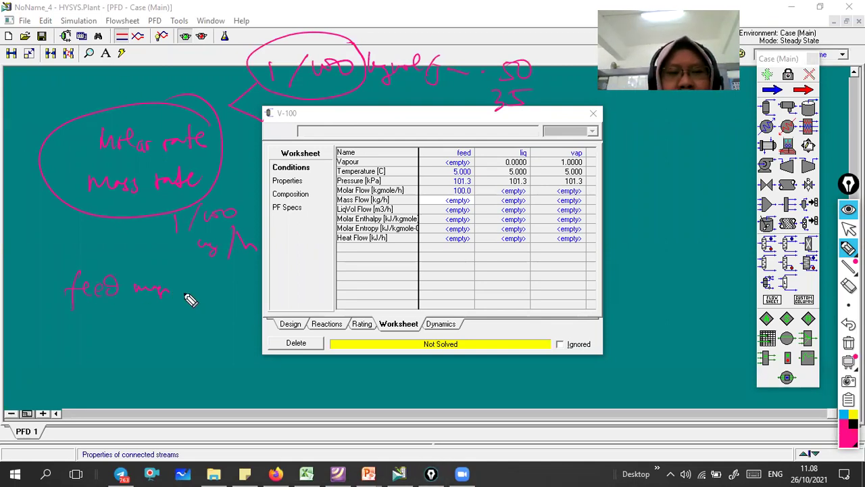
pyautogui.moveTo(174, 293); pyautogui.dragTo(198, 295)
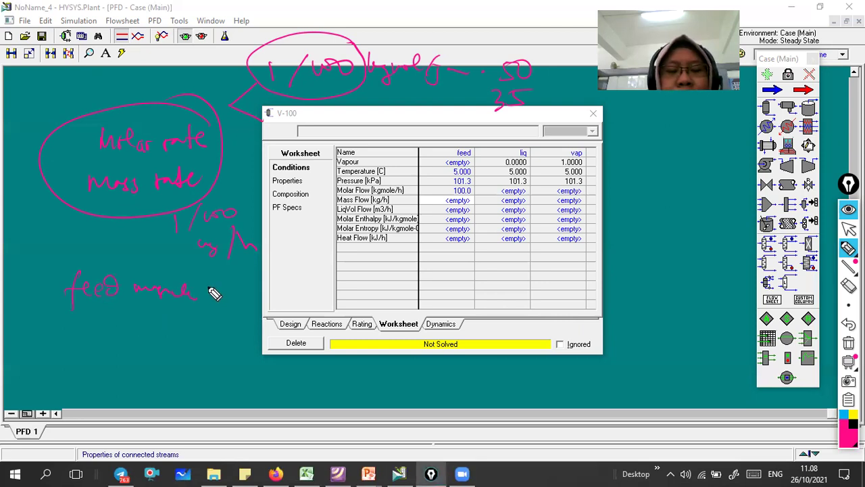
pyautogui.click(114, 318)
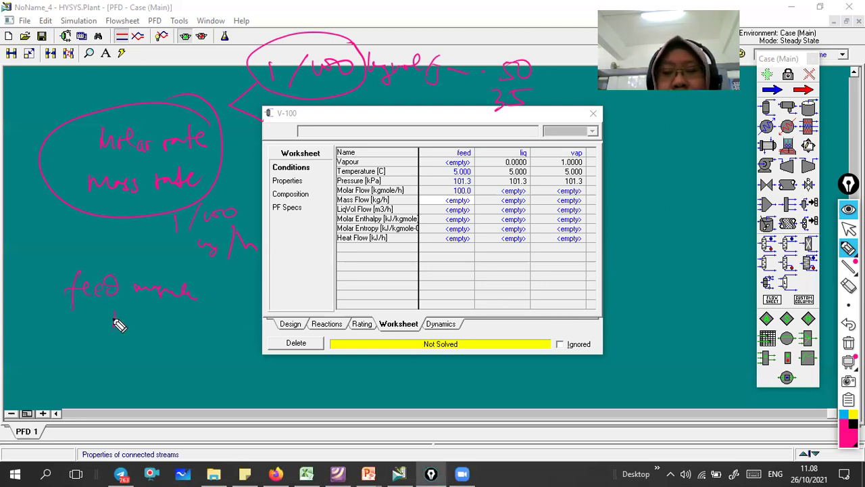
pyautogui.moveTo(106, 320)
pyautogui.mouseDown()
pyautogui.moveTo(105, 333)
pyautogui.moveTo(140, 325)
pyautogui.moveTo(170, 340)
pyautogui.moveTo(190, 338)
pyautogui.moveTo(184, 324)
pyautogui.moveTo(186, 334)
pyautogui.moveTo(197, 314)
pyautogui.mouseUp()
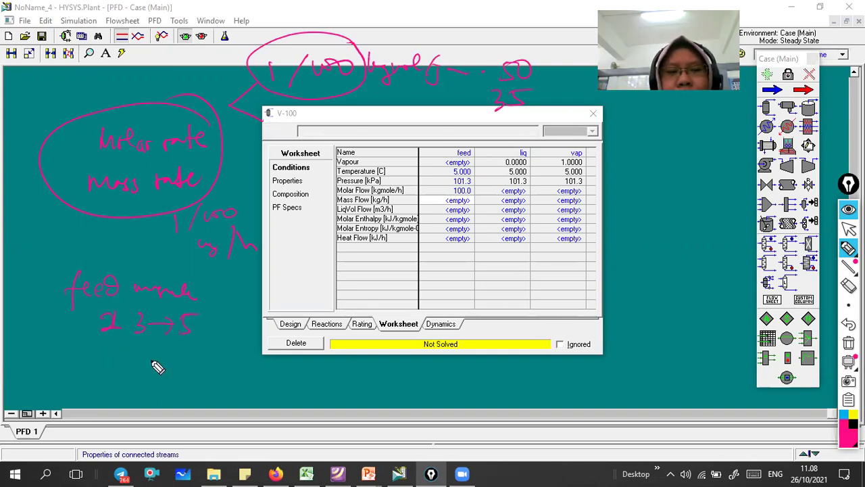
pyautogui.moveTo(182, 363); pyautogui.dragTo(239, 359)
pyautogui.moveTo(161, 380)
pyautogui.mouseDown()
pyautogui.moveTo(226, 386)
pyautogui.moveTo(274, 369)
pyautogui.mouseUp()
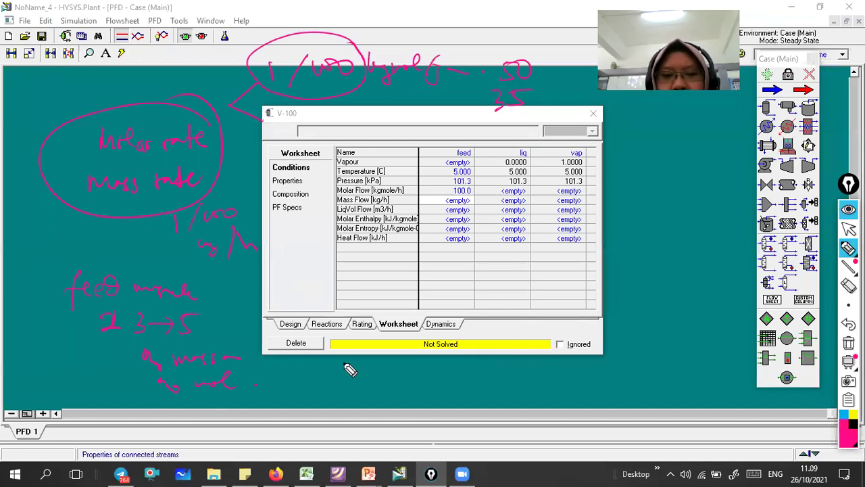
# Step: Handwrite an example composition of 50% methane, 20% ethane and 30% propane, circle it and equate it to 100%
pyautogui.moveTo(333, 375); pyautogui.dragTo(359, 376)
pyautogui.moveTo(419, 371); pyautogui.dragTo(460, 372)
pyautogui.moveTo(546, 388); pyautogui.dragTo(614, 376)
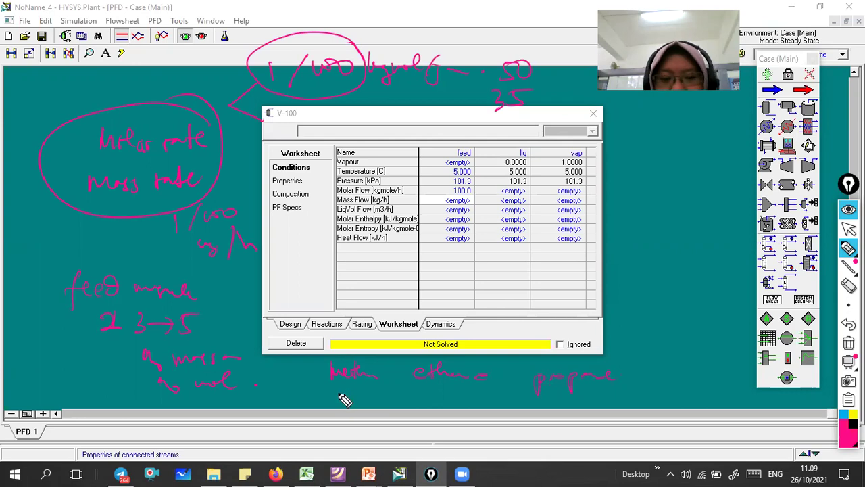
pyautogui.moveTo(344, 390)
pyautogui.mouseDown()
pyautogui.moveTo(342, 397)
pyautogui.moveTo(363, 398)
pyautogui.mouseUp()
pyautogui.moveTo(436, 390); pyautogui.dragTo(481, 399)
pyautogui.moveTo(558, 396); pyautogui.dragTo(602, 407)
pyautogui.moveTo(330, 377)
pyautogui.mouseDown()
pyautogui.moveTo(605, 408)
pyautogui.moveTo(415, 406)
pyautogui.mouseUp()
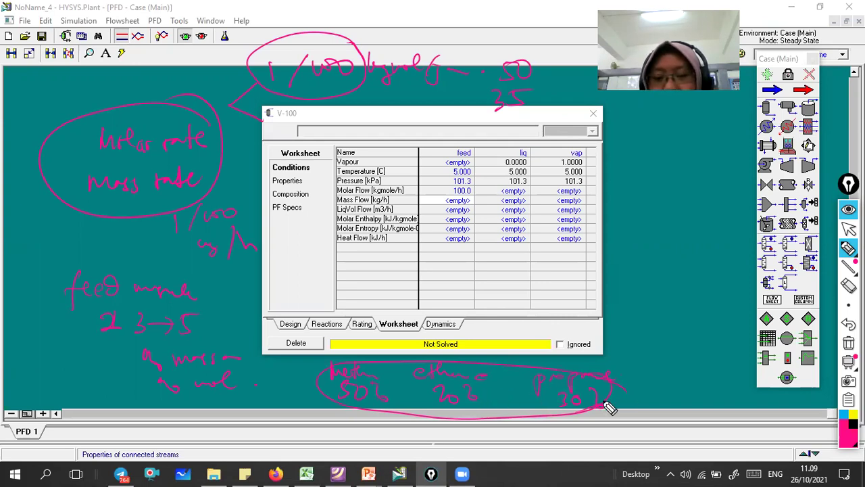
pyautogui.moveTo(638, 396); pyautogui.dragTo(728, 384)
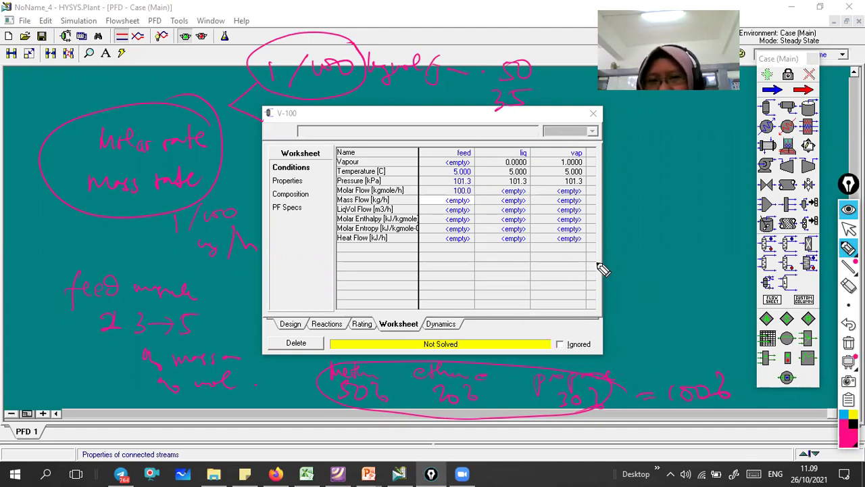
# Step: Emphasize the 35, 100% and 1/100 notes with outlines, clear all annotations and return to the normal pointer
pyautogui.moveTo(485, 99); pyautogui.dragTo(511, 101)
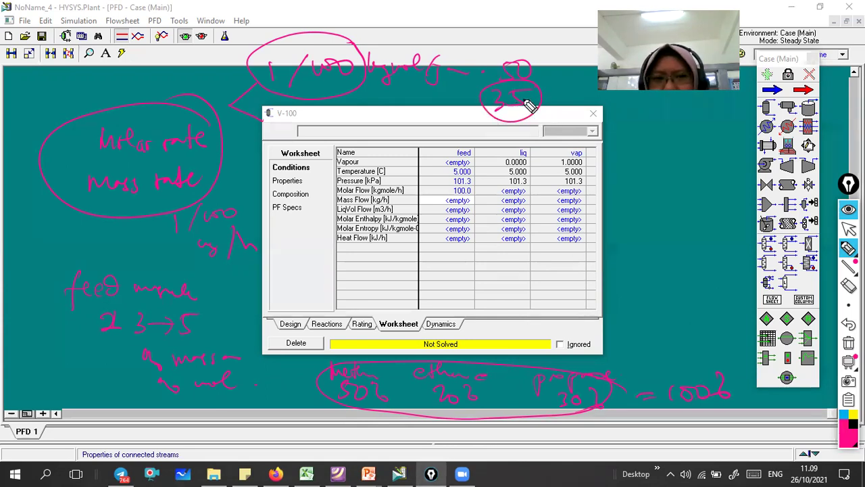
pyautogui.moveTo(727, 359); pyautogui.dragTo(723, 370)
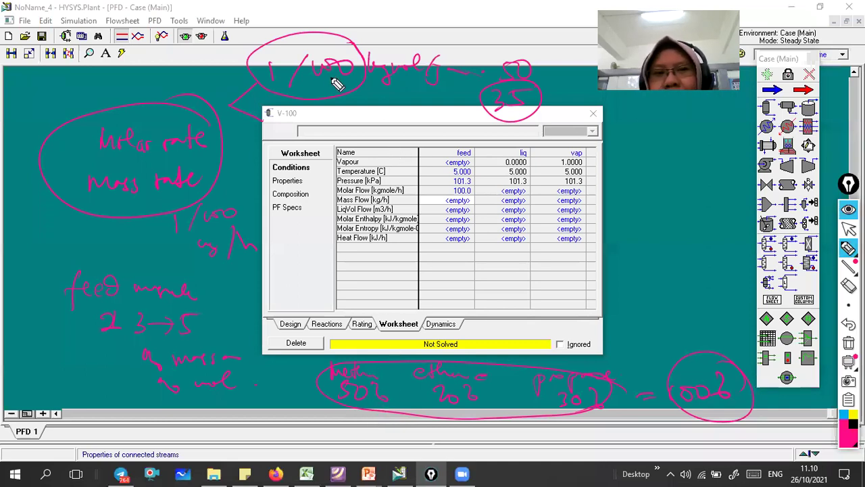
pyautogui.moveTo(363, 87)
pyautogui.mouseDown()
pyautogui.moveTo(290, 30)
pyautogui.moveTo(242, 51)
pyautogui.mouseUp()
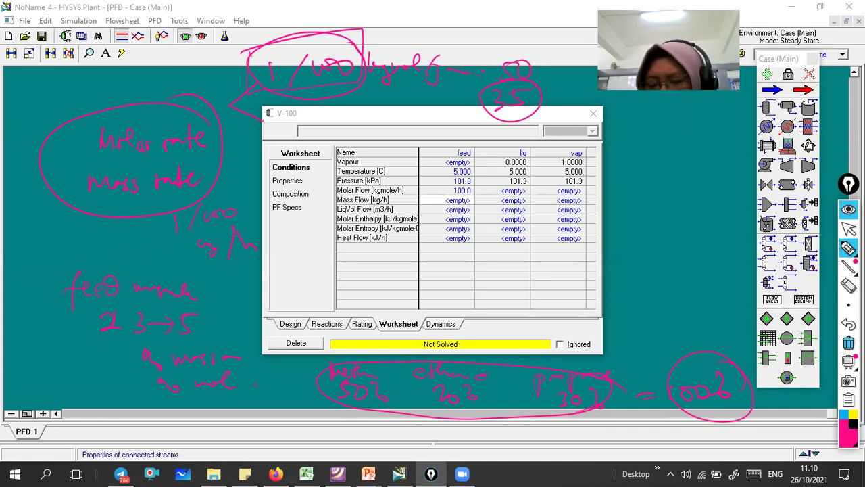
pyautogui.click(848, 342)
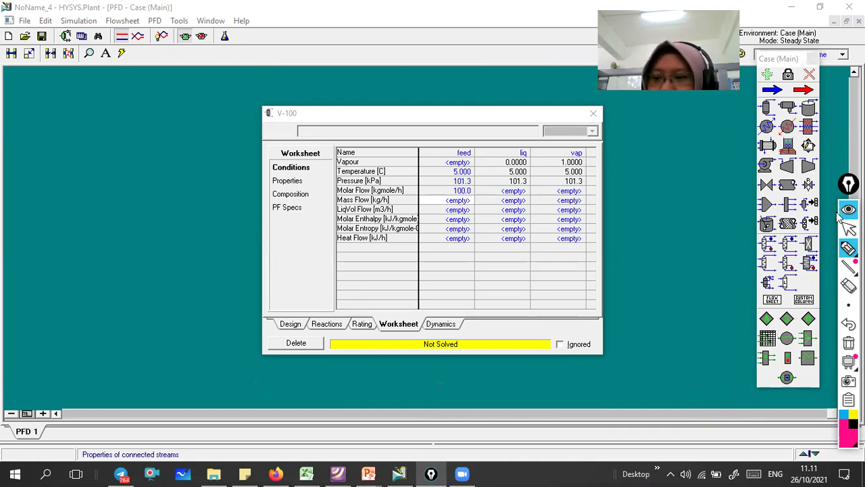
pyautogui.click(849, 228)
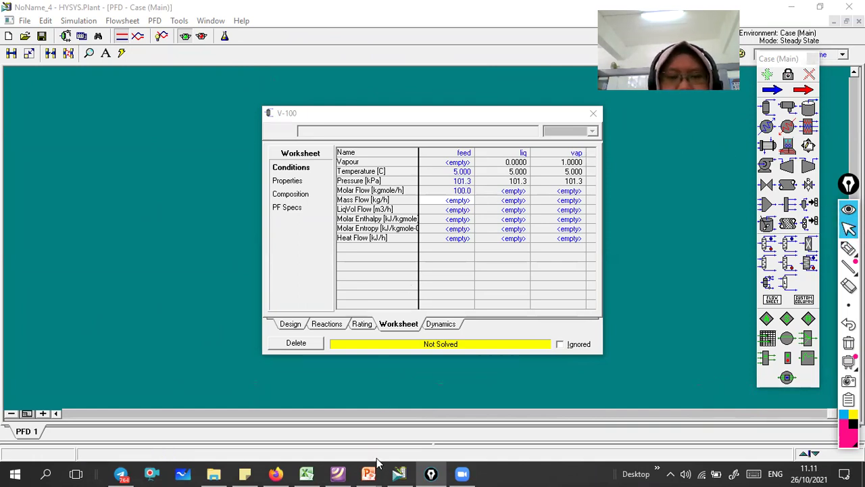
# Step: Enter the feed composition as mole fractions from the PDF module, with methanol at 0.25
pyautogui.hotkey('alt', 'Tab')
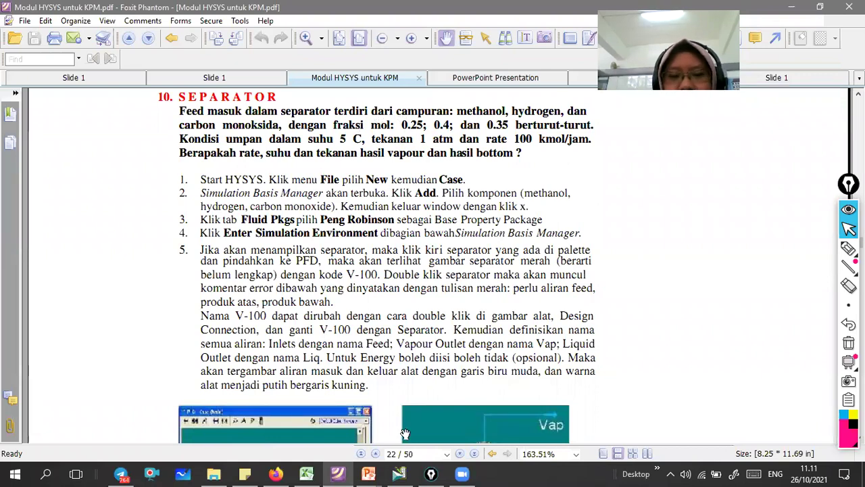
pyautogui.click(399, 473)
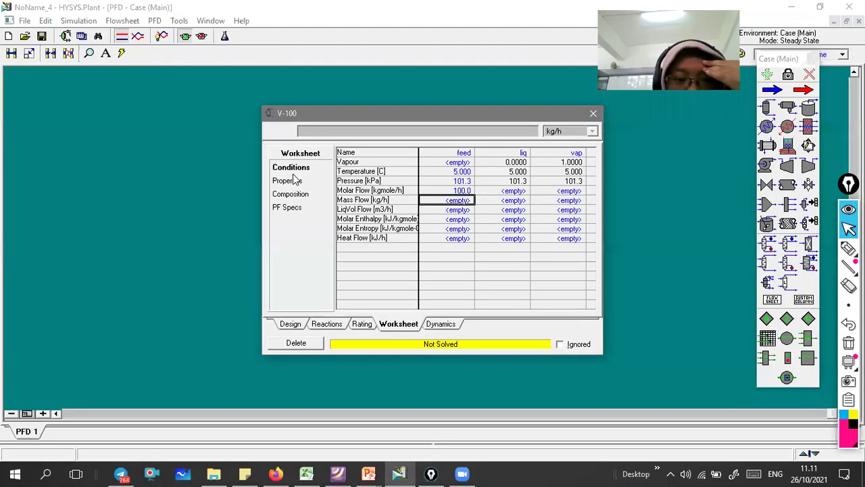
pyautogui.click(291, 194)
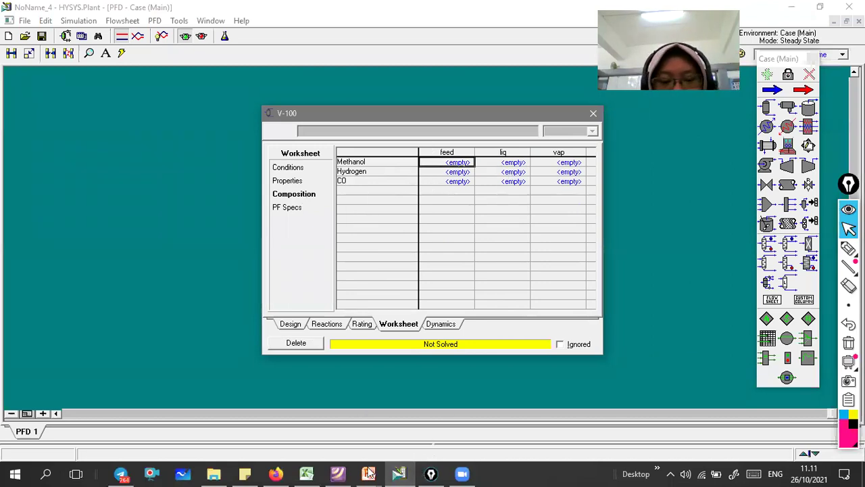
pyautogui.click(339, 473)
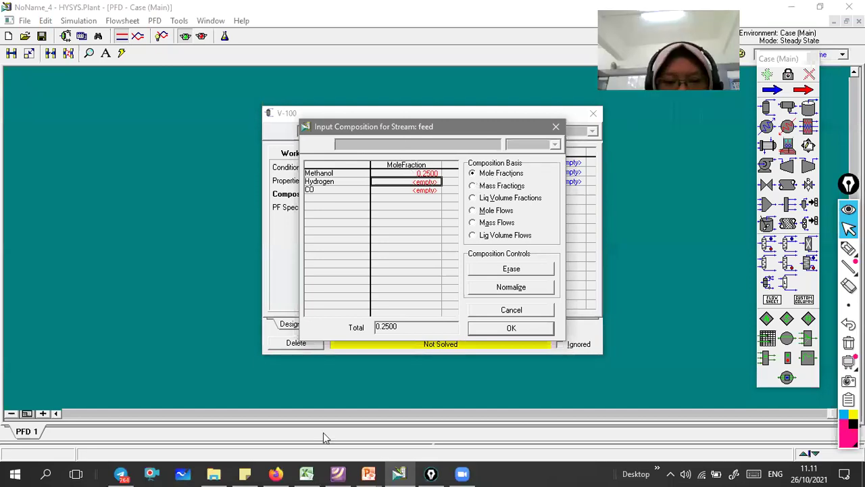
# Step: Complete the feed composition from the module PDF with mole fractions 0.4 for Hydrogen and 0.35 for CO, and accept it
pyautogui.click(338, 473)
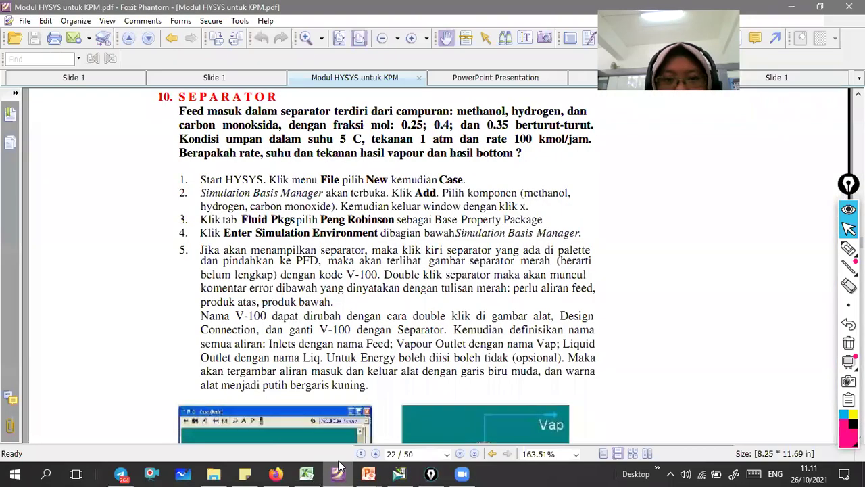
pyautogui.hotkey('alt', 'Tab')
pyautogui.write('0.4')
pyautogui.press('Return')
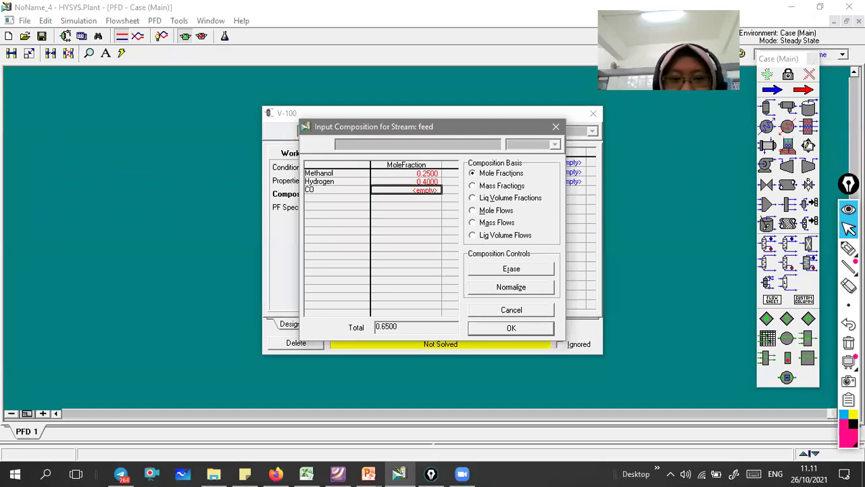
pyautogui.click(339, 473)
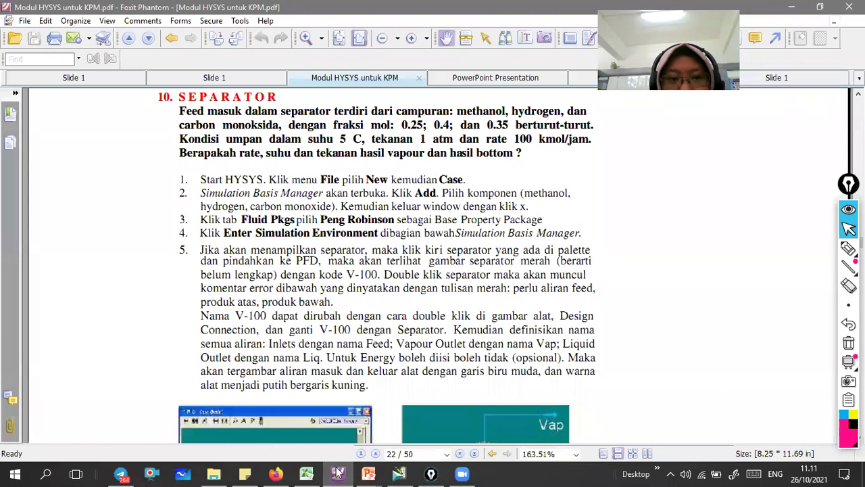
pyautogui.hotkey('alt', 'Tab')
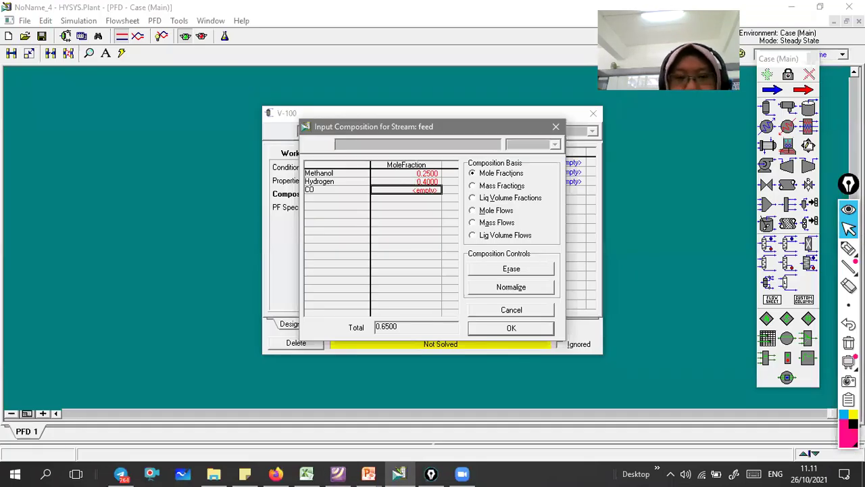
pyautogui.write('0.35')
pyautogui.press('Return')
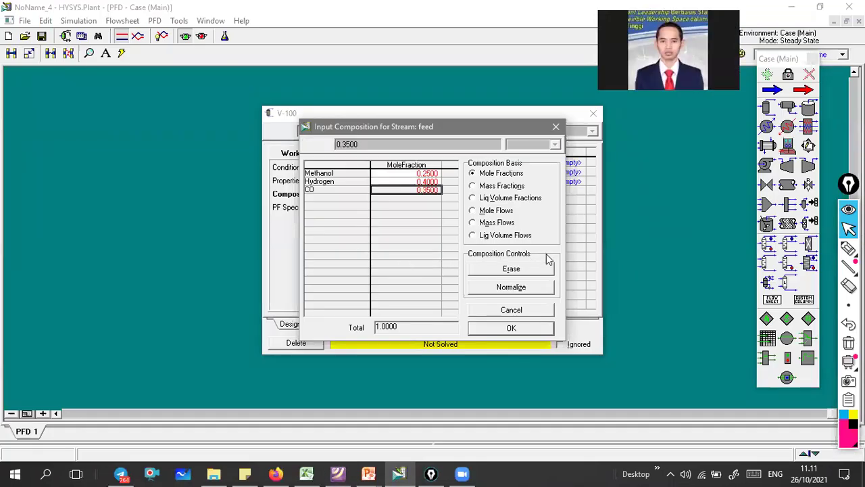
pyautogui.click(512, 327)
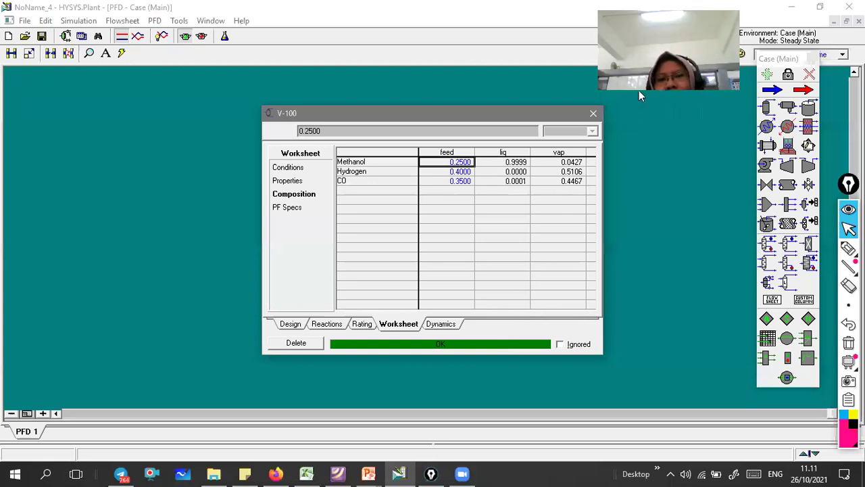
# Step: Review V-100's connections and stream conditions, and compare them with the separator problem statement in the module PDF
pyautogui.click(291, 325)
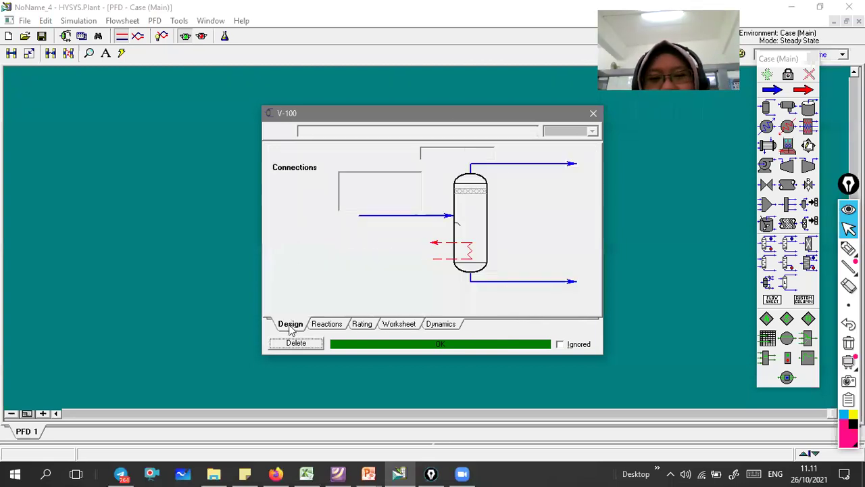
pyautogui.click(389, 325)
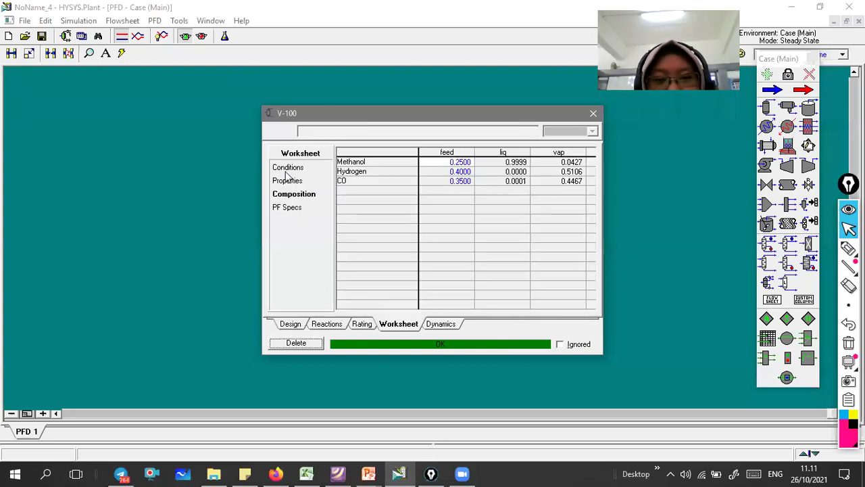
pyautogui.click(290, 168)
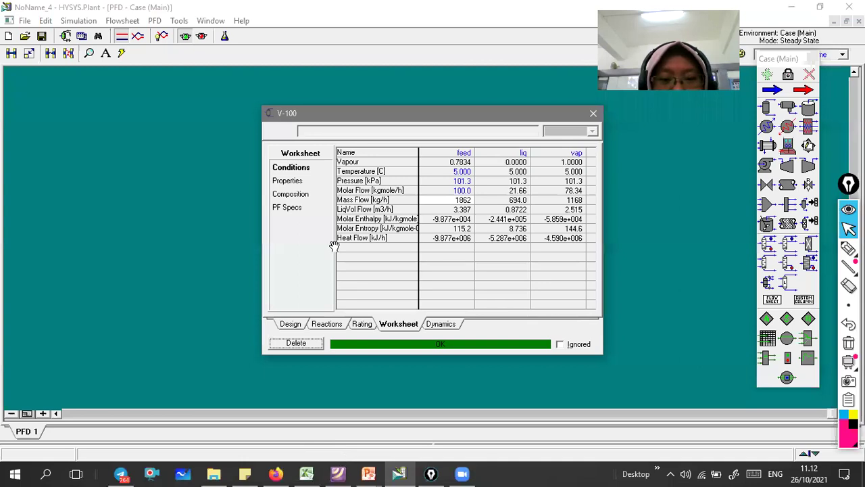
pyautogui.hotkey('alt', 'Tab')
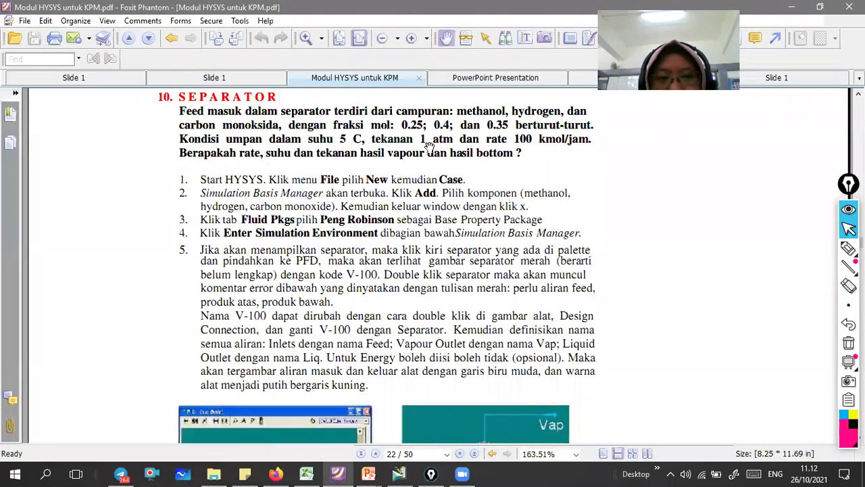
pyautogui.click(400, 473)
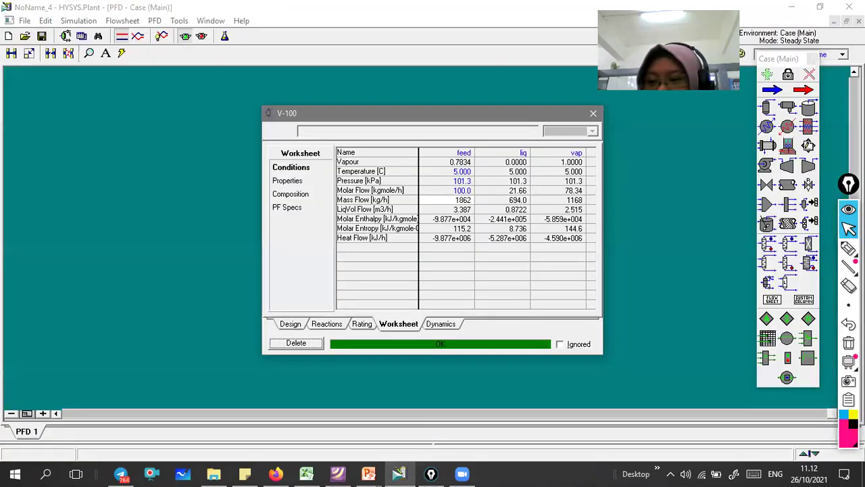
# Step: Circle the temperature, pressure, molar flow and mass flow of the liq and vap streams with the annotation pen
pyautogui.click(849, 248)
pyautogui.moveTo(534, 175)
pyautogui.mouseDown()
pyautogui.moveTo(509, 182)
pyautogui.moveTo(536, 171)
pyautogui.moveTo(577, 182)
pyautogui.moveTo(535, 191)
pyautogui.moveTo(593, 180)
pyautogui.moveTo(547, 187)
pyautogui.mouseUp()
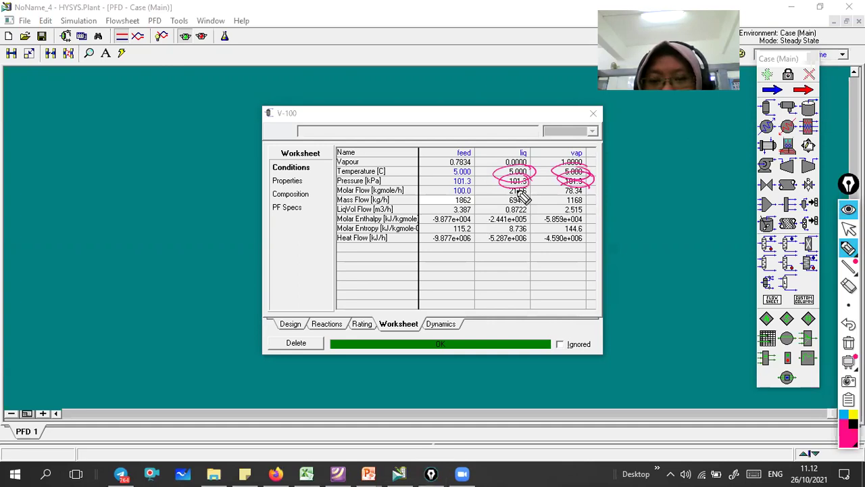
pyautogui.moveTo(590, 189); pyautogui.dragTo(587, 188)
pyautogui.moveTo(534, 188); pyautogui.dragTo(535, 191)
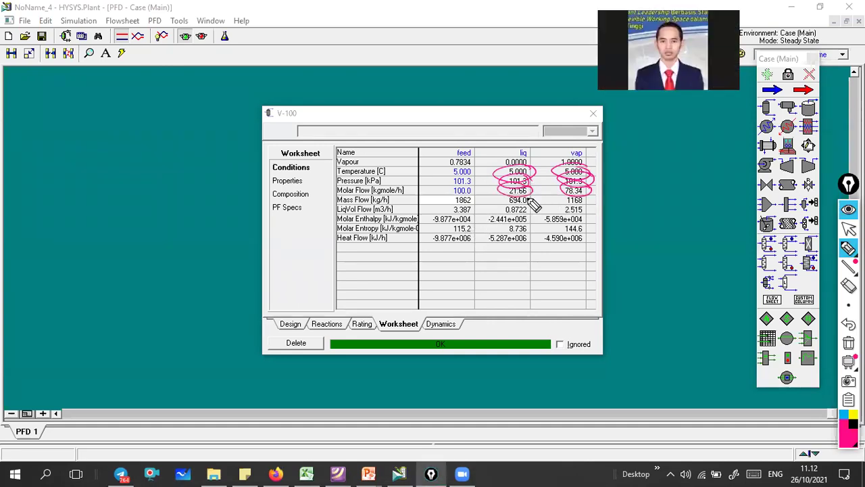
pyautogui.moveTo(533, 200); pyautogui.dragTo(595, 194)
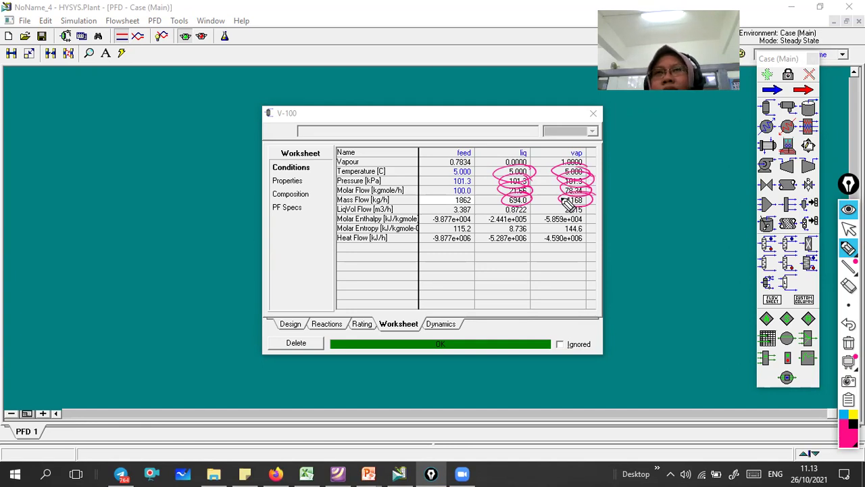
# Step: Clear all pen markings from the screen and return to the normal pointer
pyautogui.click(849, 248)
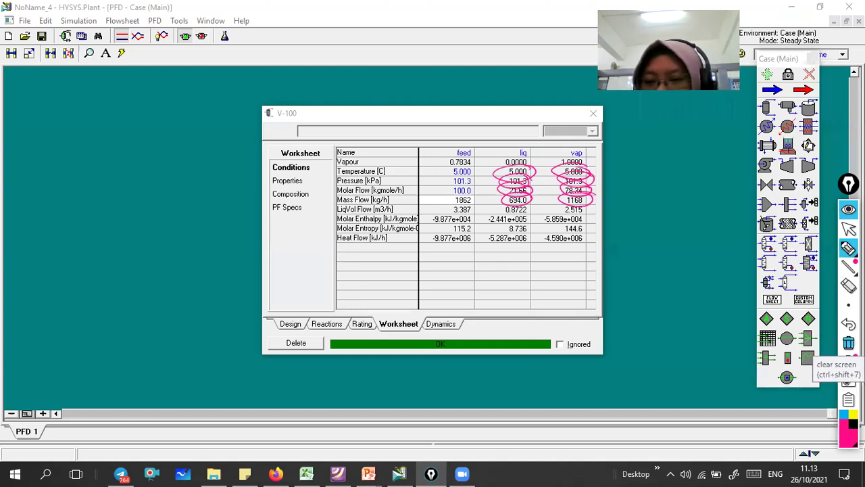
pyautogui.click(848, 343)
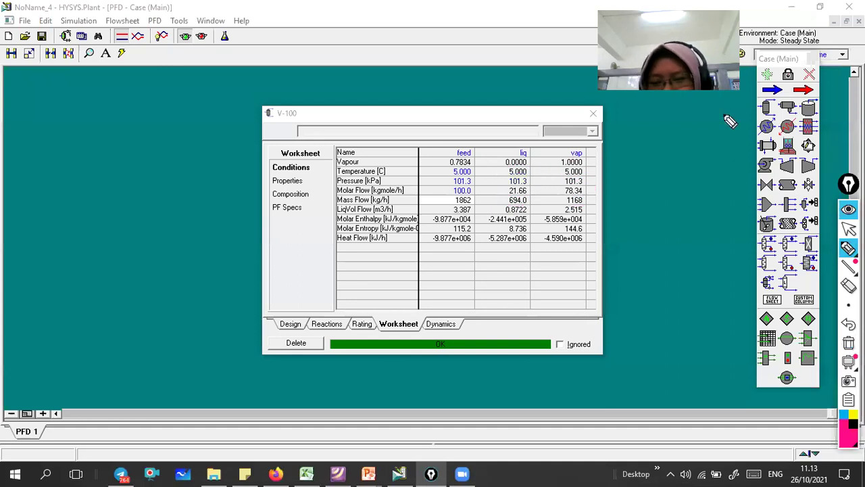
pyautogui.click(849, 228)
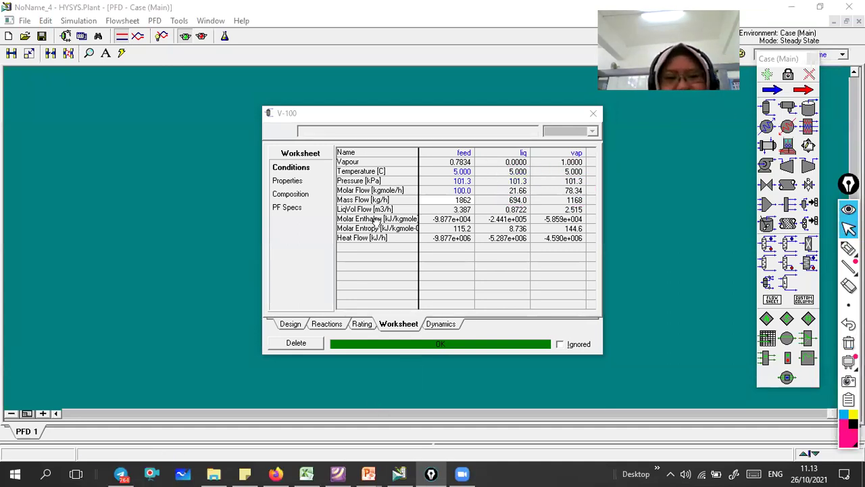
# Step: Switch to the module PDF and read the separator exercise on pages 22 to 24, including feed composition, running and interpretation of the results
pyautogui.hotkey('alt', 'Tab')
pyautogui.scroll(-5, 406, 271)
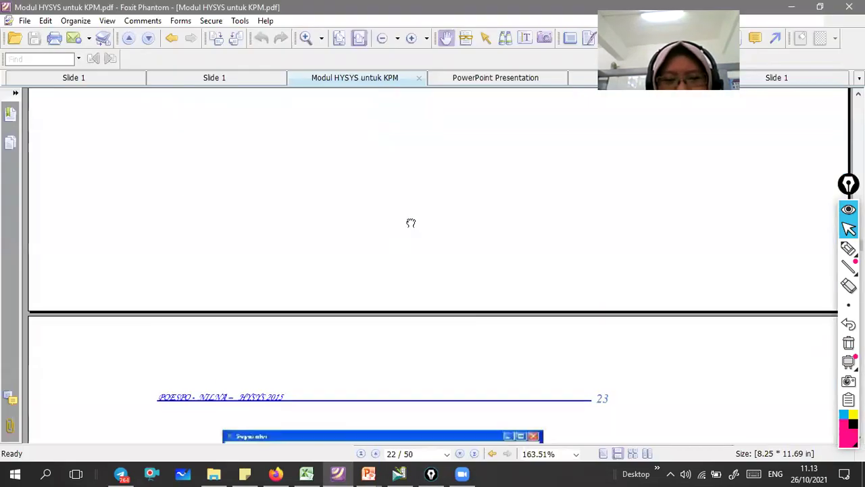
pyautogui.scroll(-4, 406, 331)
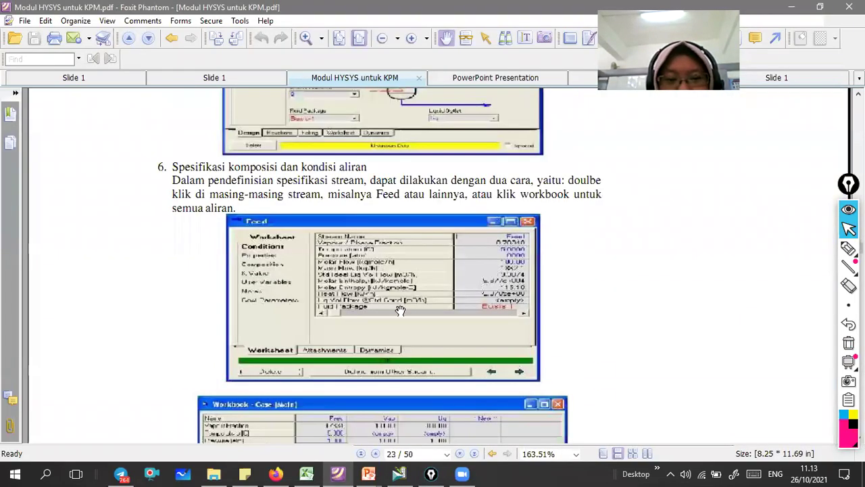
pyautogui.scroll(-4, 399, 243)
pyautogui.scroll(-3, 404, 314)
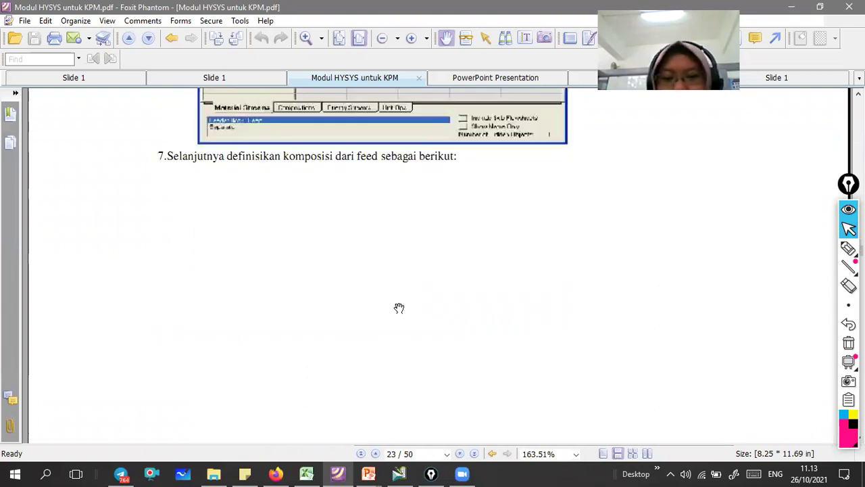
pyautogui.scroll(-4, 408, 334)
pyautogui.scroll(-2, 416, 222)
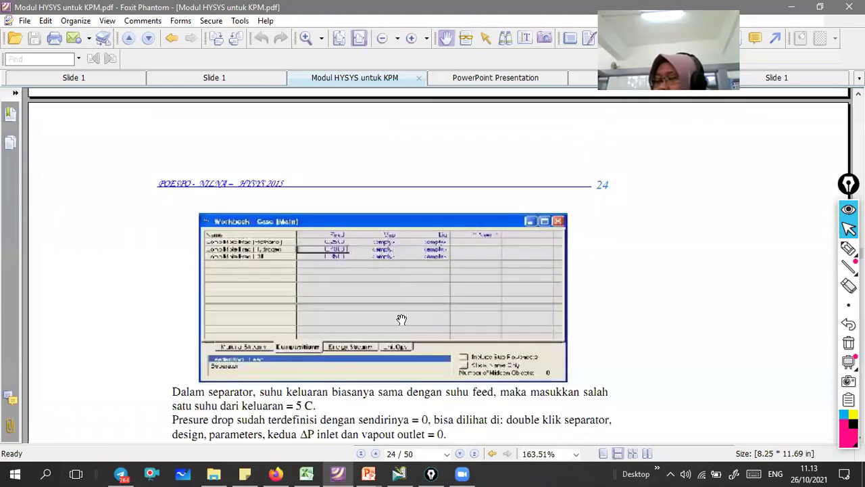
pyautogui.scroll(-2, 402, 291)
pyautogui.scroll(1, 407, 300)
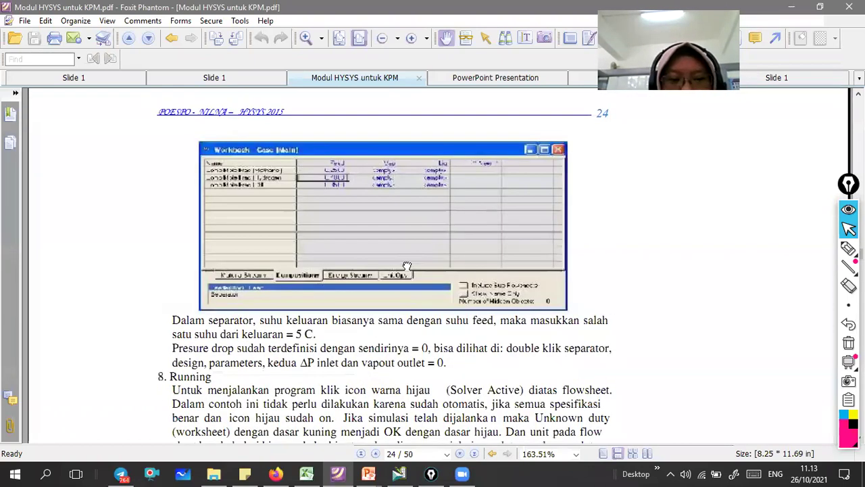
pyautogui.scroll(-2, 407, 266)
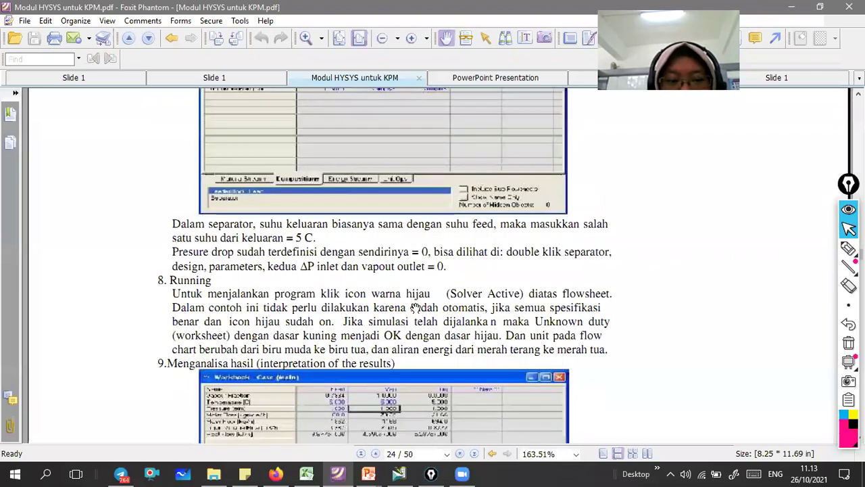
pyautogui.scroll(2, 396, 284)
pyautogui.scroll(2, 385, 300)
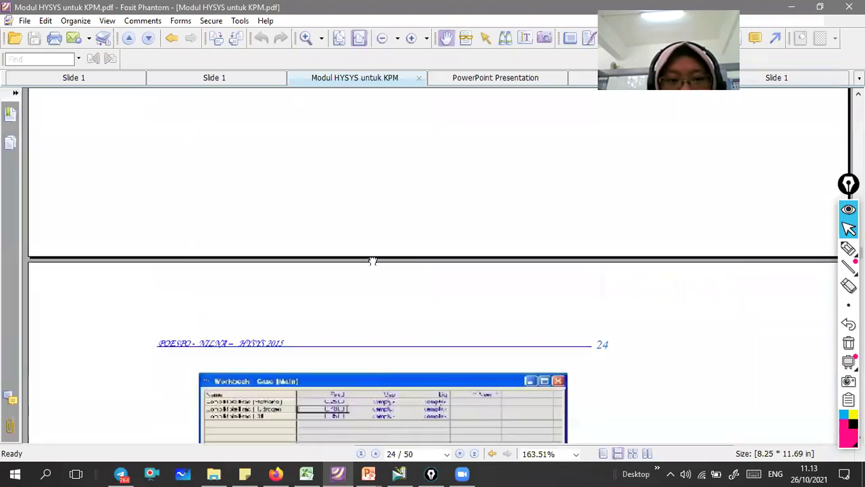
pyautogui.scroll(2, 395, 277)
pyautogui.scroll(-2, 406, 362)
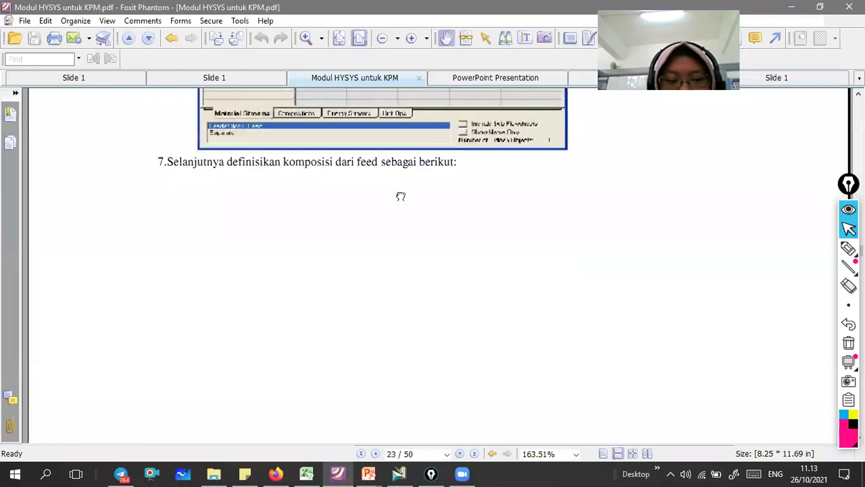
pyautogui.scroll(-3, 402, 304)
pyautogui.scroll(-2, 376, 366)
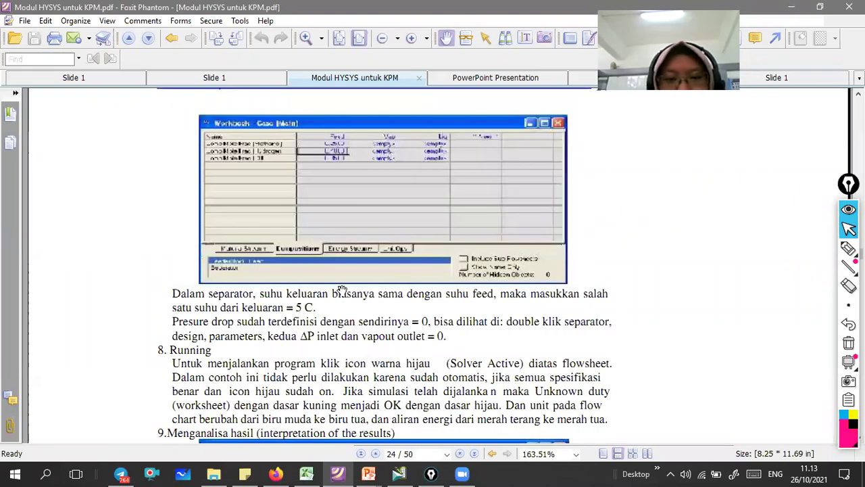
pyautogui.scroll(-1, 317, 273)
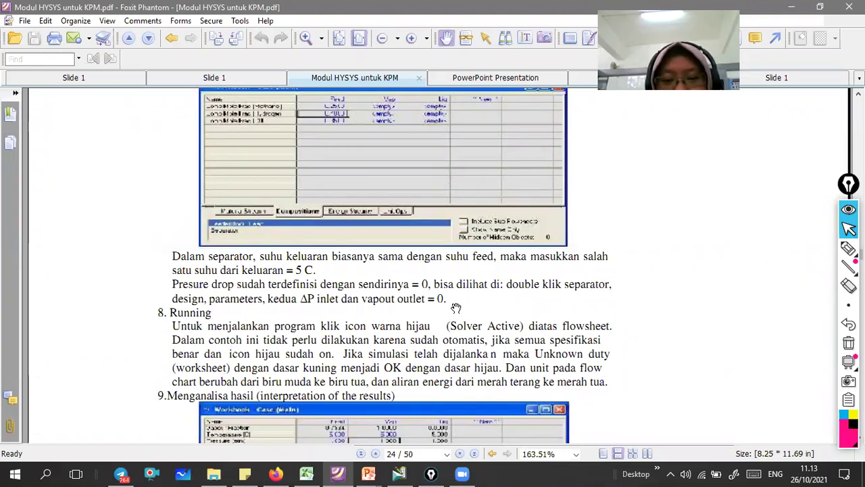
pyautogui.scroll(-2, 427, 247)
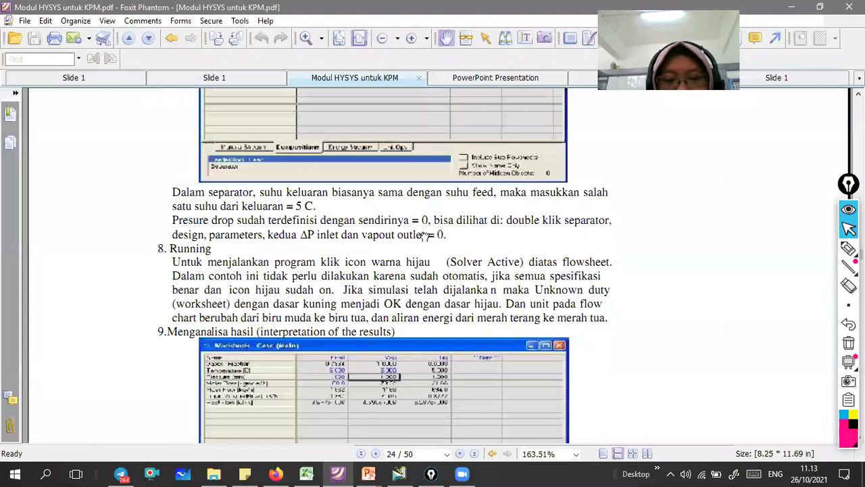
pyautogui.scroll(-2, 432, 245)
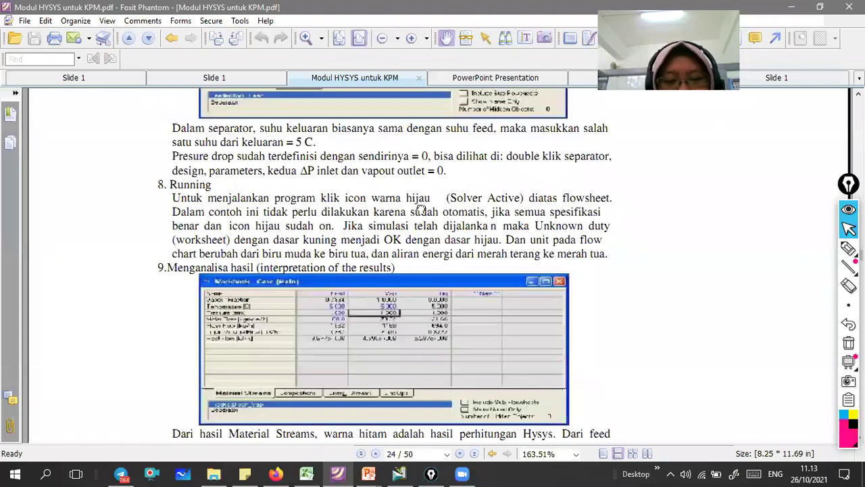
pyautogui.scroll(-7, 408, 267)
pyautogui.scroll(-1, 411, 337)
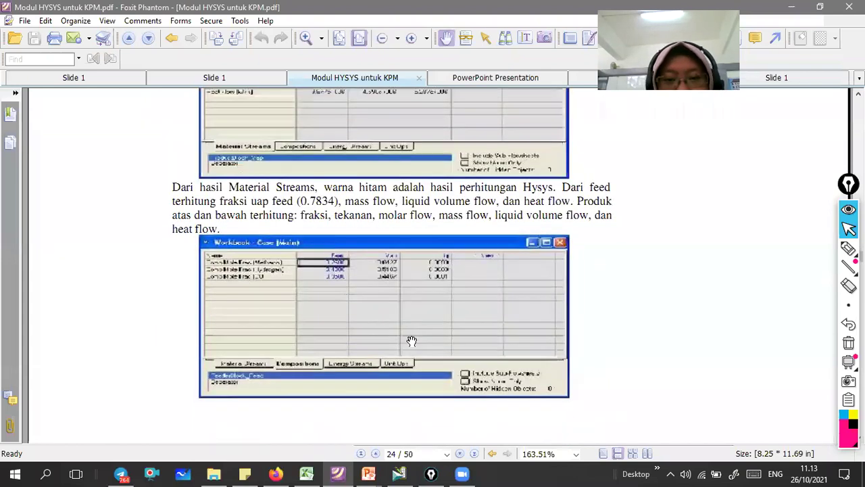
pyautogui.scroll(-2, 415, 306)
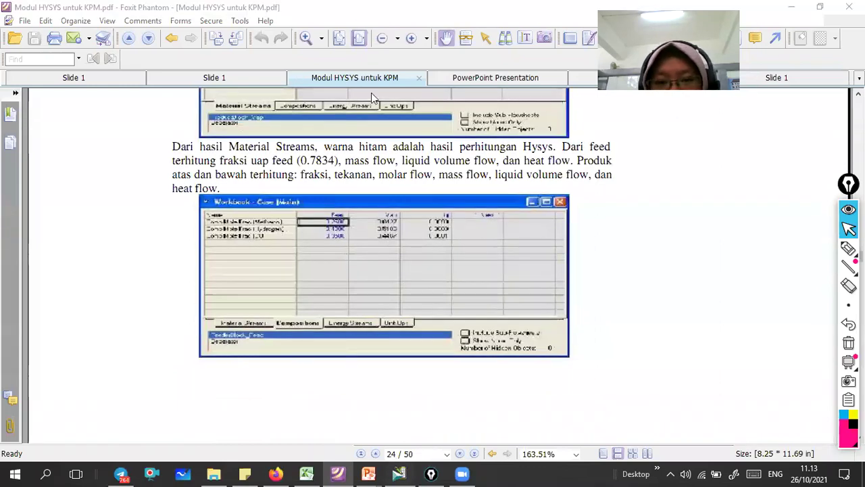
# Step: Show V-100's stream compositions in HYSYS, circle the liq stream's Methanol fraction in pen and handwrite the component name below the table values
pyautogui.hotkey('alt', 'Tab')
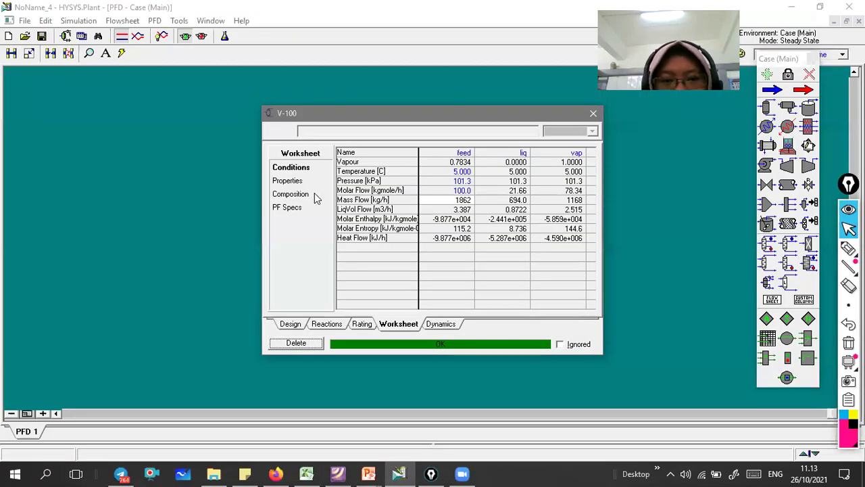
pyautogui.click(303, 194)
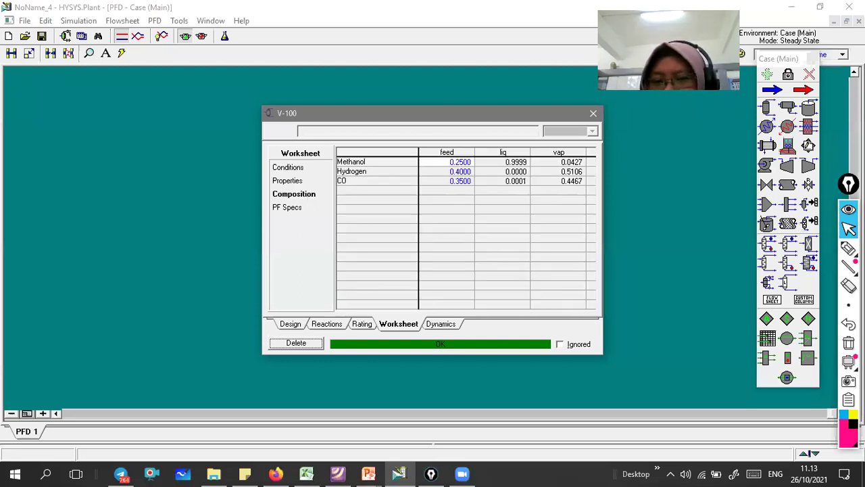
pyautogui.hotkey('ctrl', 'shift', 'h')
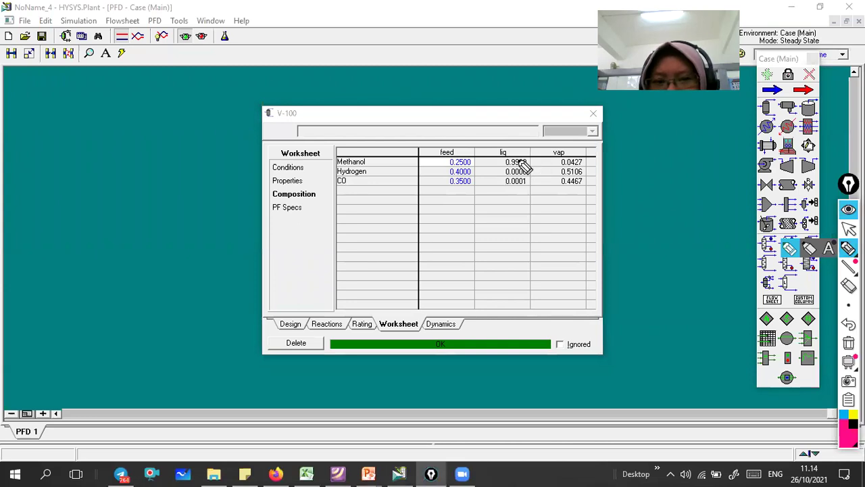
pyautogui.moveTo(534, 161)
pyautogui.mouseDown()
pyautogui.moveTo(498, 165)
pyautogui.moveTo(534, 157)
pyautogui.mouseUp()
pyautogui.moveTo(464, 233)
pyautogui.mouseDown()
pyautogui.moveTo(496, 219)
pyautogui.moveTo(527, 231)
pyautogui.mouseUp()
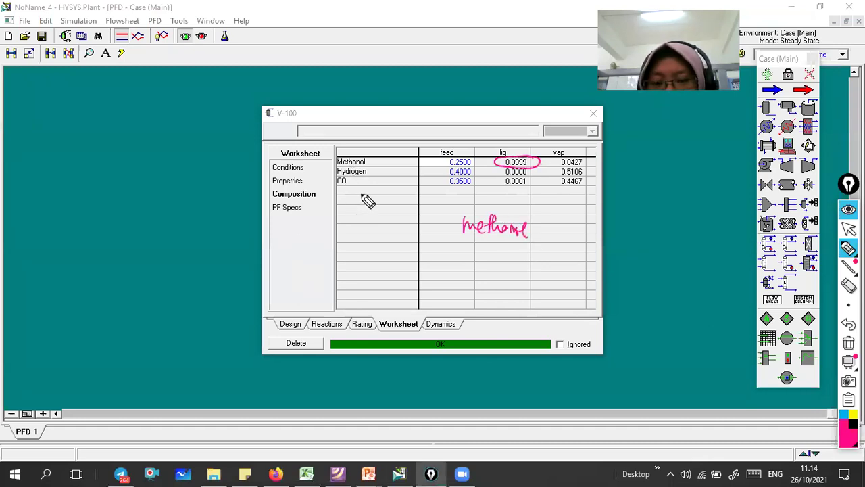
# Step: Circle the handwritten component name in pen, then sketch a separator vessel with an arrowed upper outlet and a lower outlet beside the V-100 window
pyautogui.moveTo(526, 222); pyautogui.dragTo(507, 230)
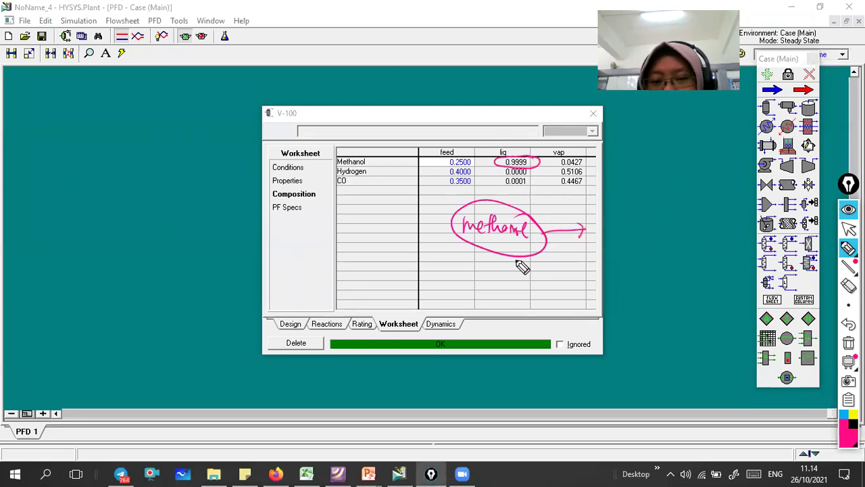
pyautogui.moveTo(617, 224); pyautogui.dragTo(633, 166)
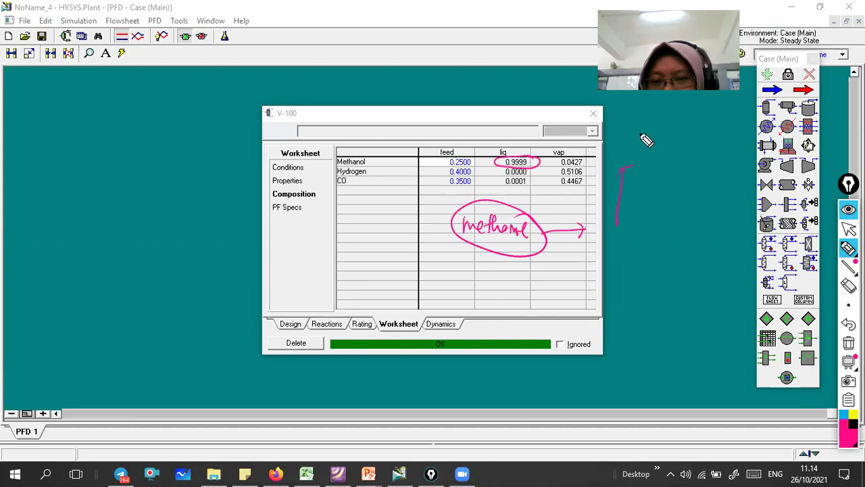
pyautogui.moveTo(623, 237); pyautogui.dragTo(678, 262)
pyautogui.moveTo(672, 116); pyautogui.dragTo(674, 133)
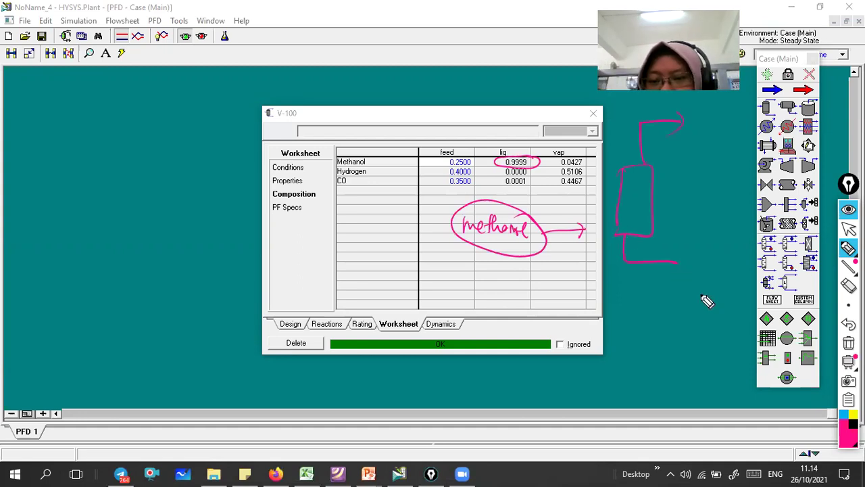
# Step: Handwrite "murni methanol" at the sketched separator's lower outlet, and "H2" and "CO" at its upper outlet
pyautogui.moveTo(648, 289); pyautogui.dragTo(736, 306)
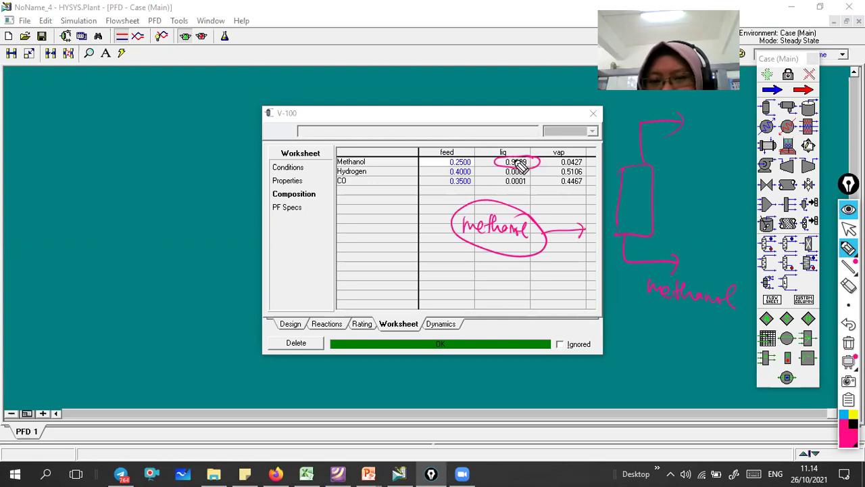
pyautogui.moveTo(686, 266); pyautogui.dragTo(732, 274)
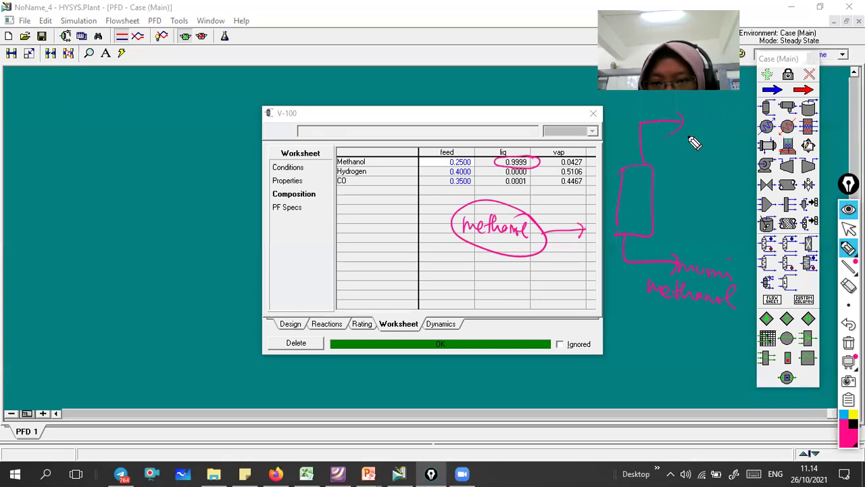
pyautogui.moveTo(689, 123); pyautogui.dragTo(700, 141)
pyautogui.moveTo(707, 127); pyautogui.dragTo(719, 137)
pyautogui.moveTo(705, 151)
pyautogui.mouseDown()
pyautogui.moveTo(703, 166)
pyautogui.moveTo(717, 153)
pyautogui.mouseUp()
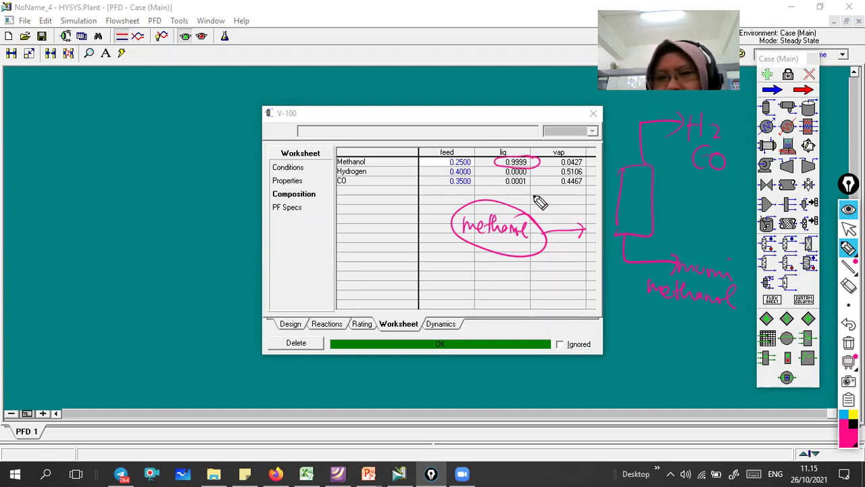
# Step: Circle the liq and vap compositions and the Composition page name in pen, then clear all markings and return to the normal pointer
pyautogui.moveTo(530, 145); pyautogui.dragTo(508, 153)
pyautogui.moveTo(301, 207)
pyautogui.mouseDown()
pyautogui.moveTo(315, 192)
pyautogui.moveTo(286, 189)
pyautogui.mouseUp()
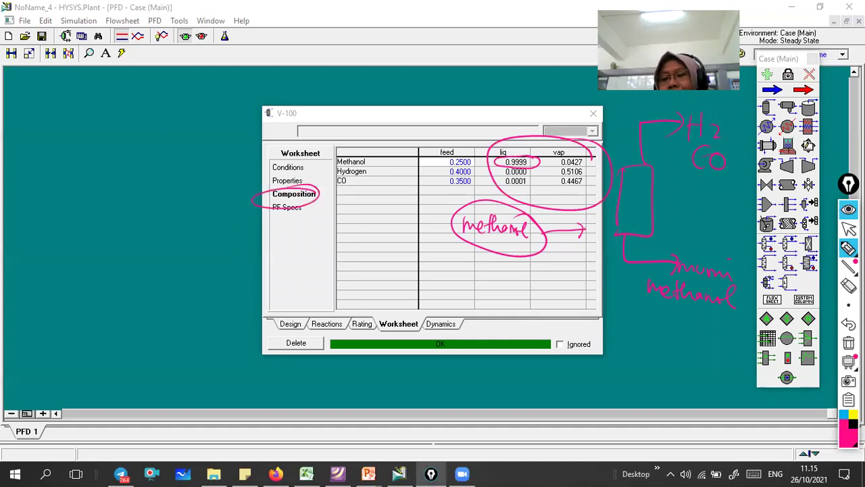
pyautogui.click(849, 343)
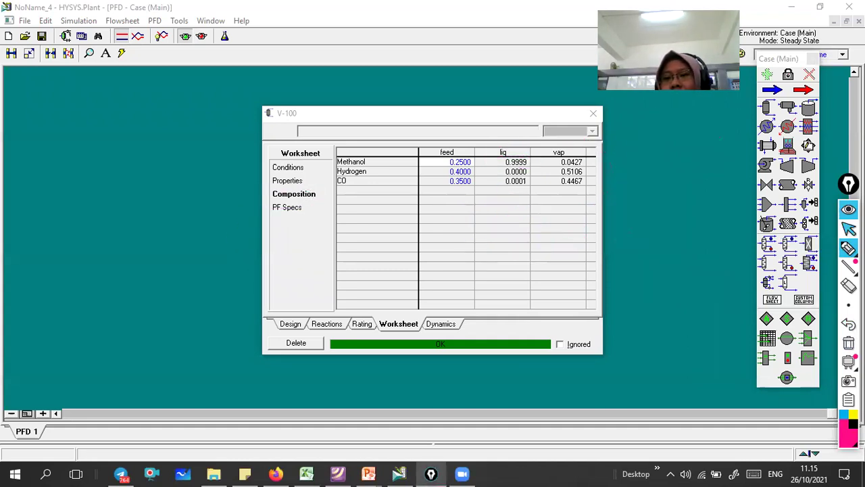
pyautogui.click(849, 229)
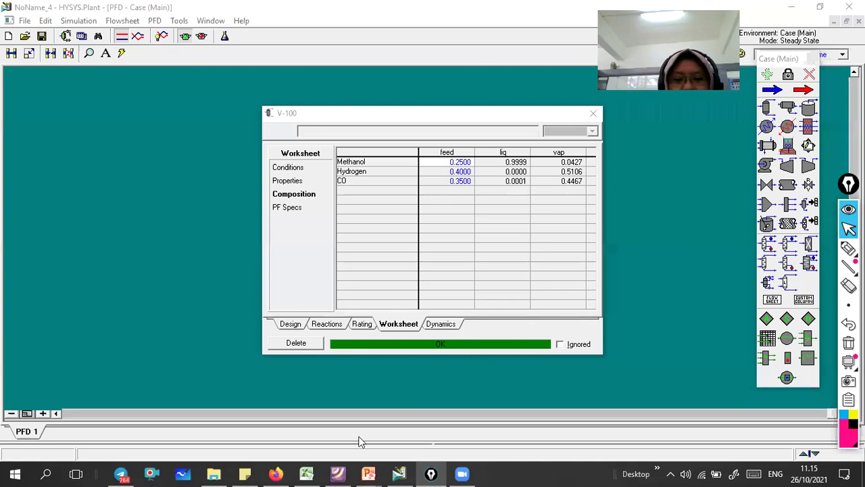
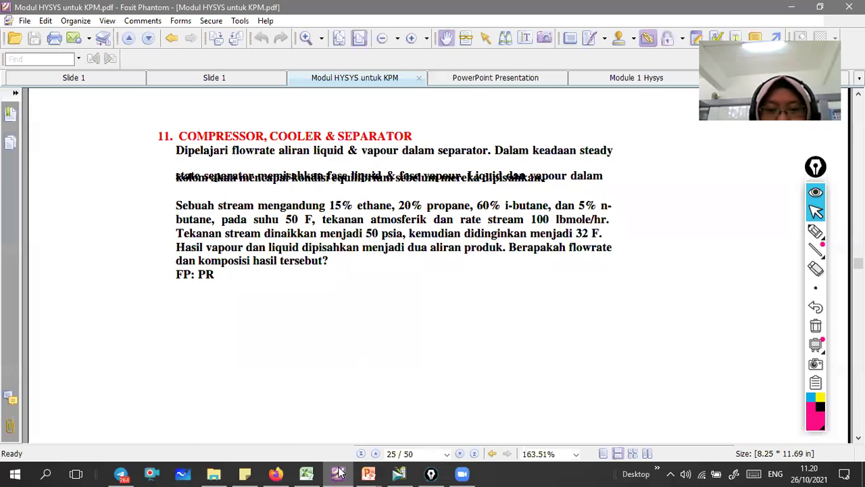
# Step: Add Ethane, Propane, i-Butane and n-Butane to the Peng Robinson fluid package in HYSYS, checking them against exercise 11 in the module PDF
pyautogui.click(338, 473)
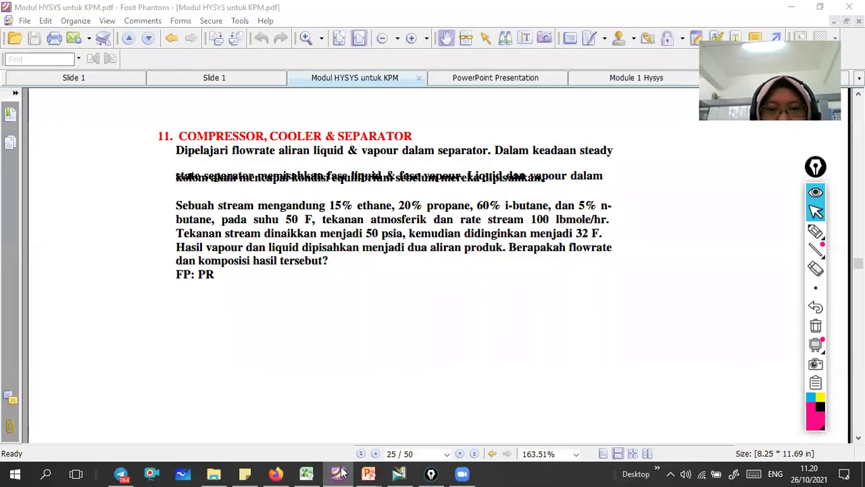
pyautogui.click(339, 473)
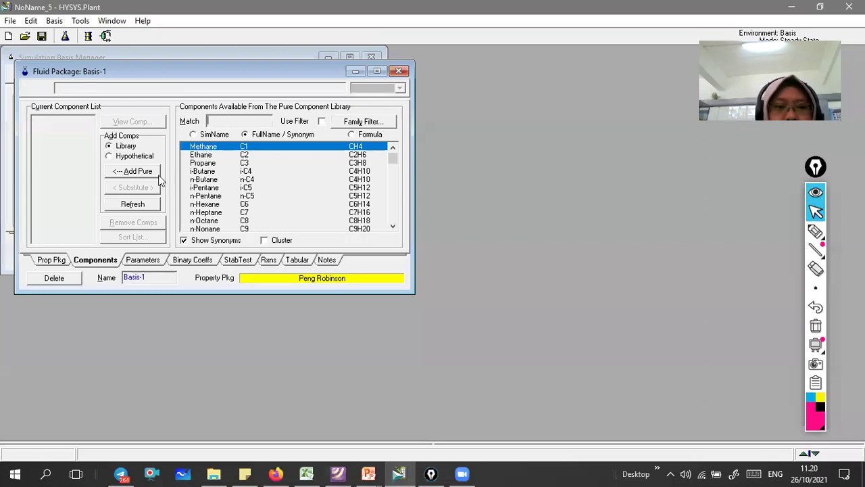
pyautogui.press('Down')
pyautogui.click(130, 172)
pyautogui.click(140, 172)
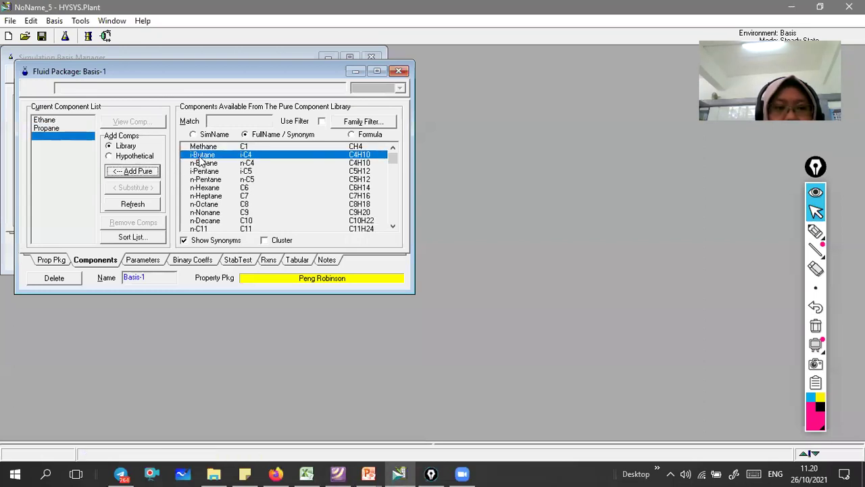
pyautogui.click(151, 175)
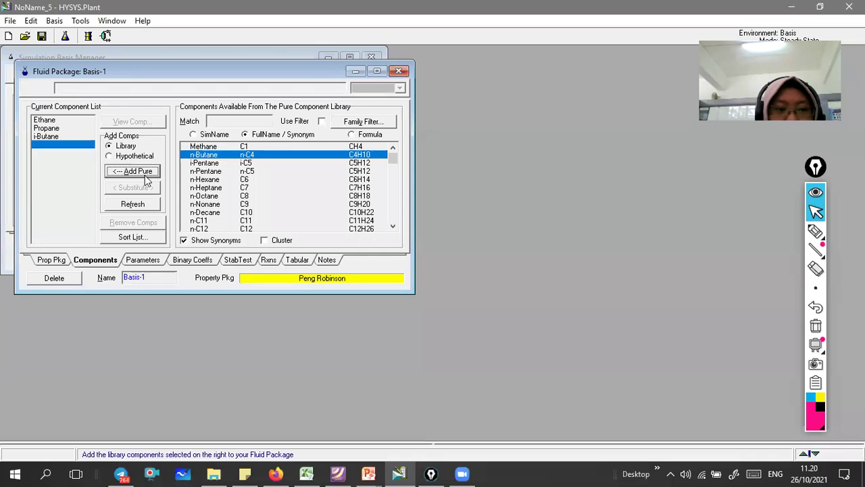
pyautogui.press('Return')
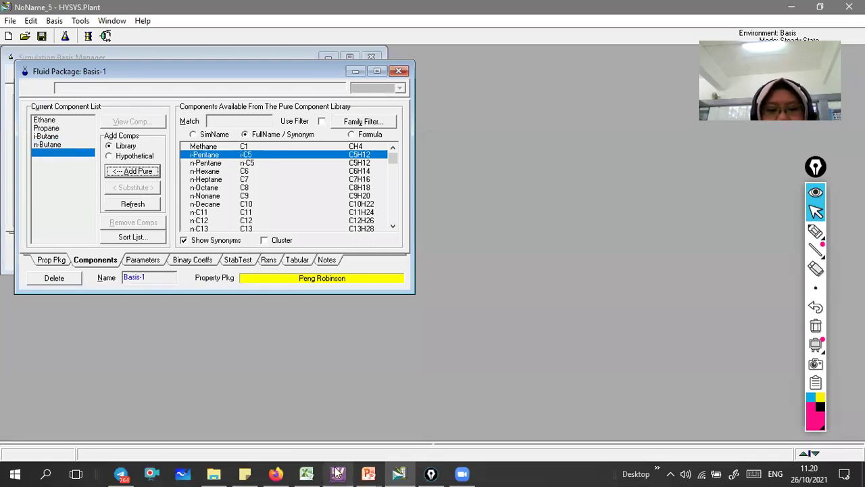
pyautogui.click(338, 474)
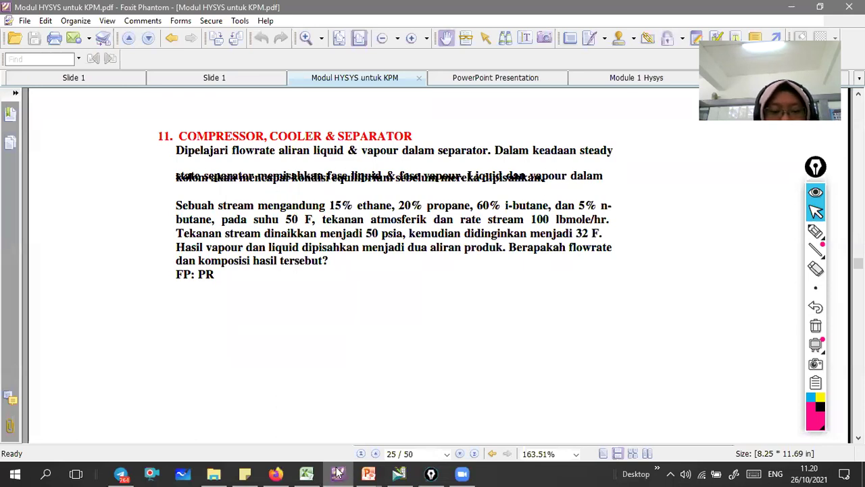
pyautogui.click(338, 474)
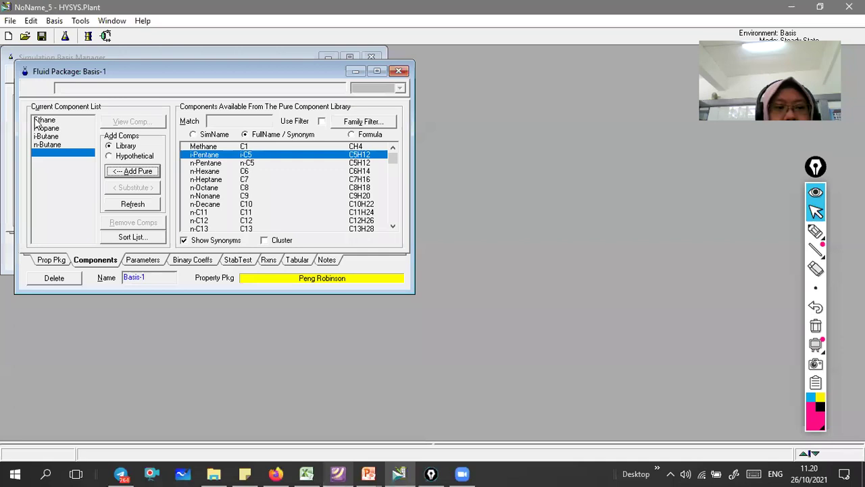
# Step: Close the fluid package, enter the simulation environment and maximize the PFD window
pyautogui.click(399, 71)
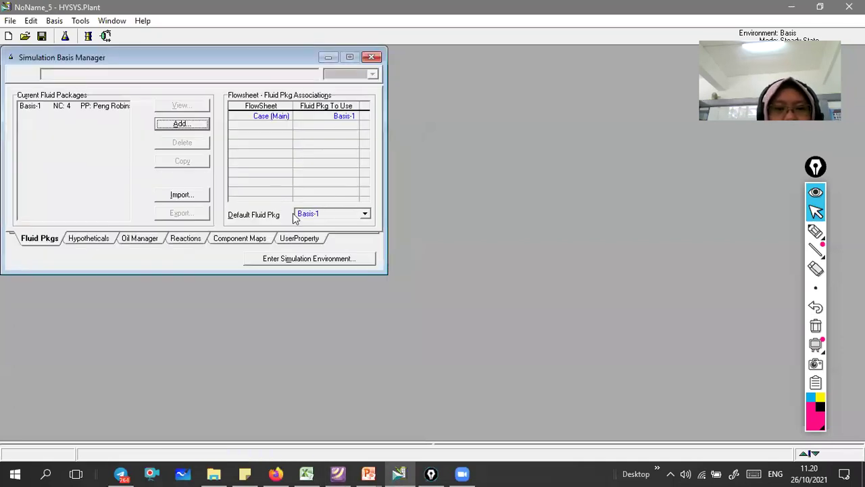
pyautogui.click(321, 263)
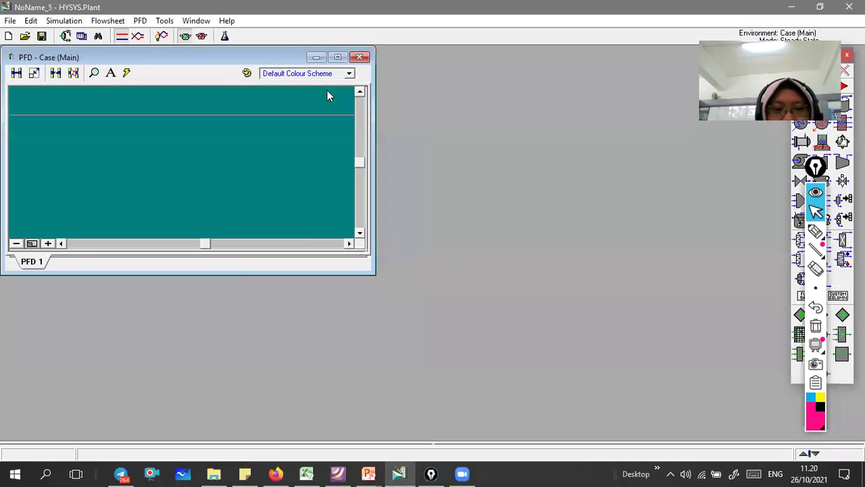
pyautogui.click(340, 59)
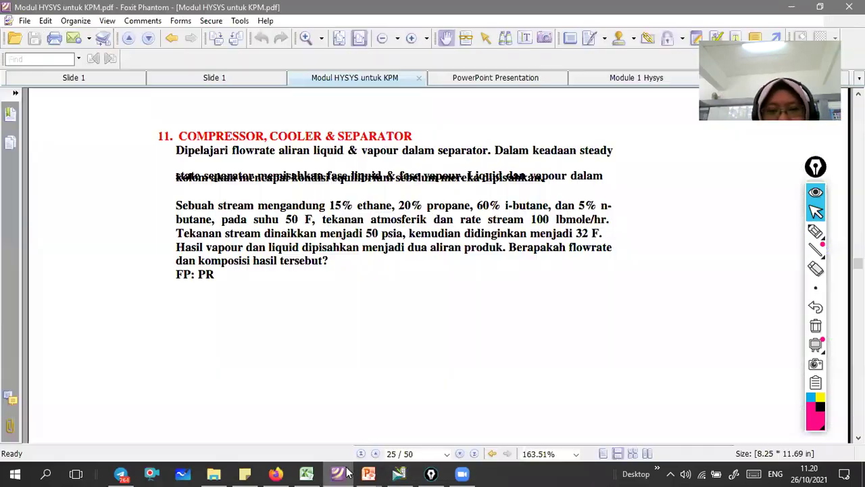
# Step: Switch to the module PDF and read the compressor, cooler and separator exercise on page 25
pyautogui.click(343, 472)
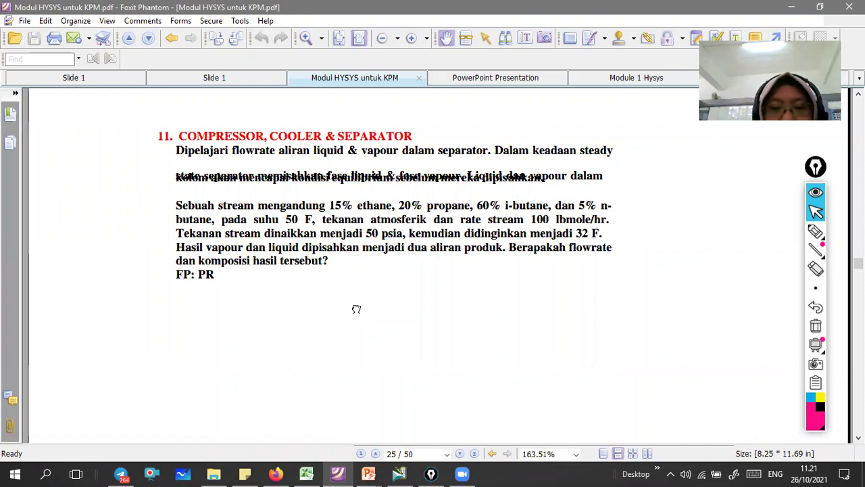
pyautogui.scroll(-1, 357, 309)
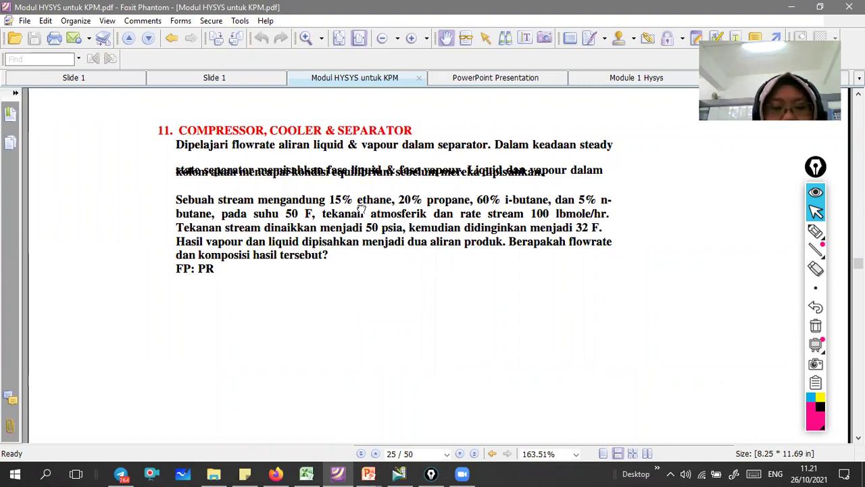
pyautogui.scroll(-3, 361, 208)
pyautogui.scroll(1, 358, 292)
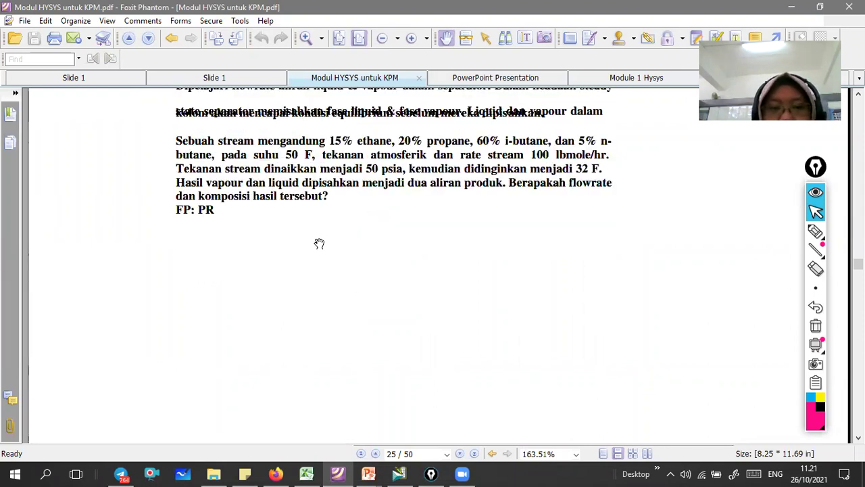
pyautogui.scroll(1, 319, 244)
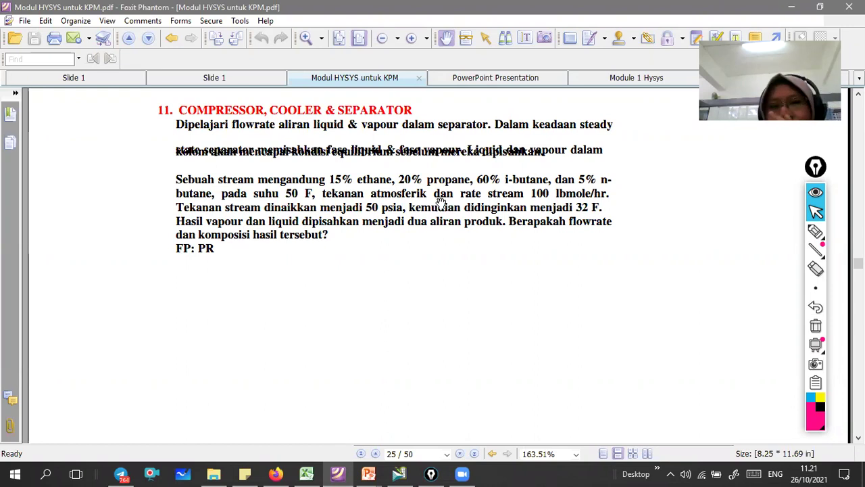
# Step: Underline the pressure increase to 50 psia in pen, and handwrite "compressor" and "cooler" on either side of the problem text
pyautogui.click(815, 232)
pyautogui.moveTo(297, 220); pyautogui.dragTo(370, 222)
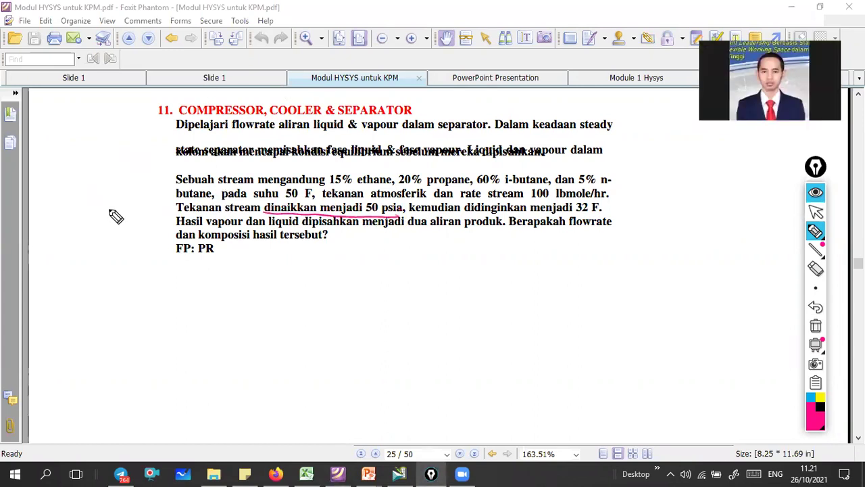
pyautogui.moveTo(133, 212); pyautogui.dragTo(155, 212)
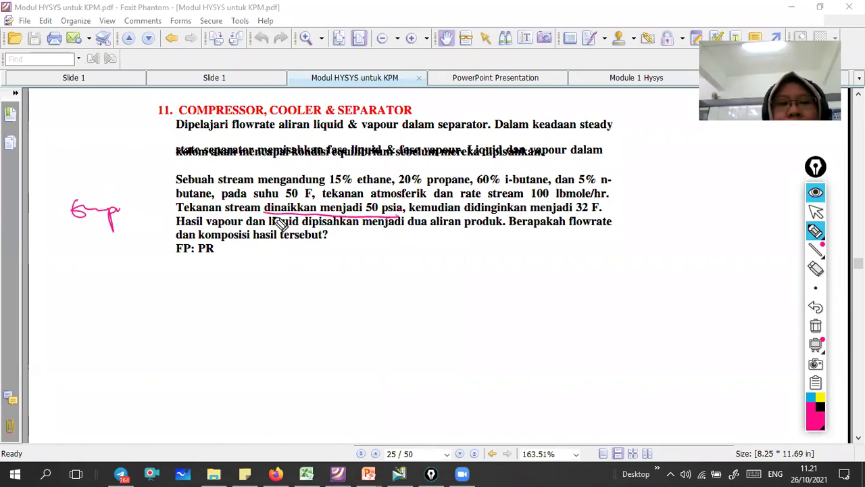
pyautogui.moveTo(156, 211); pyautogui.dragTo(163, 209)
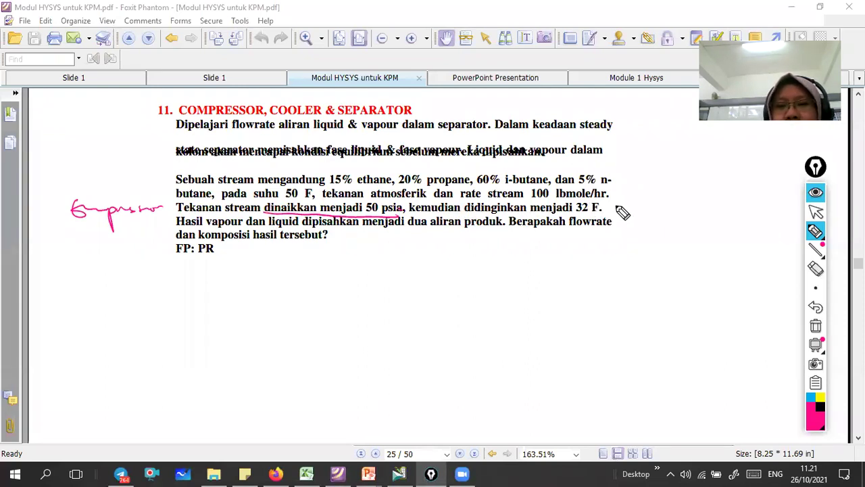
pyautogui.moveTo(623, 202)
pyautogui.mouseDown()
pyautogui.moveTo(654, 218)
pyautogui.moveTo(673, 203)
pyautogui.mouseUp()
pyautogui.click(680, 209)
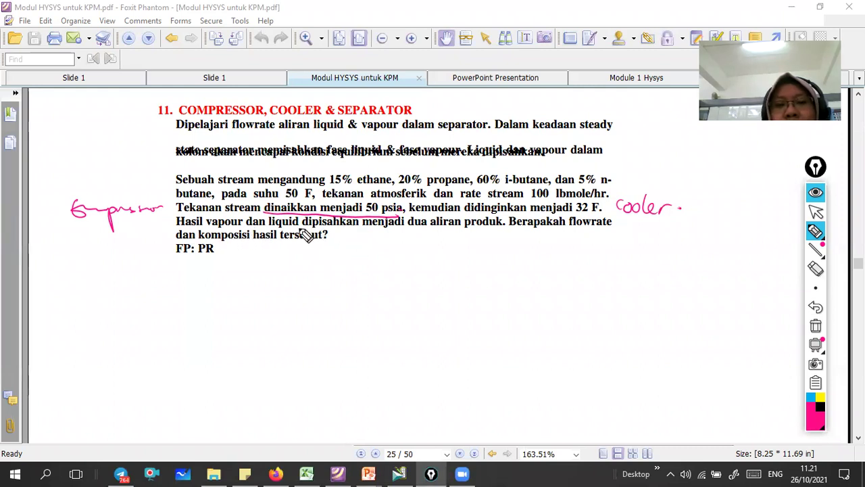
# Step: Underline "vapour" and "liquid", strike through the exercise title, box the problem text and handwrite "separator" below the product stream sentence
pyautogui.moveTo(201, 238); pyautogui.dragTo(300, 228)
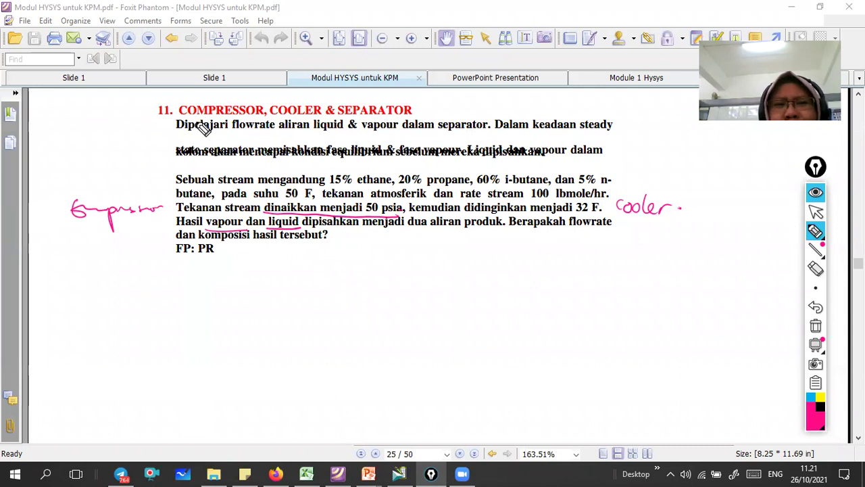
pyautogui.moveTo(183, 116)
pyautogui.mouseDown()
pyautogui.moveTo(369, 123)
pyautogui.moveTo(358, 111)
pyautogui.moveTo(274, 111)
pyautogui.mouseUp()
pyautogui.moveTo(345, 119)
pyautogui.mouseDown()
pyautogui.moveTo(246, 112)
pyautogui.moveTo(346, 123)
pyautogui.mouseUp()
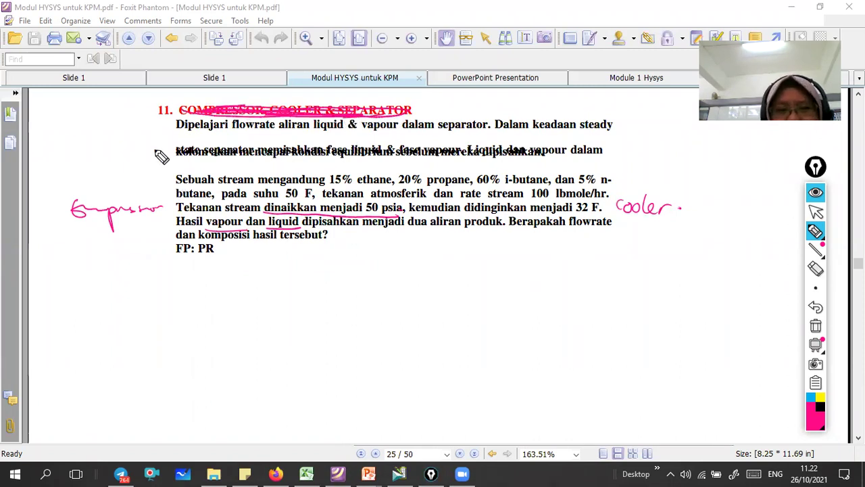
pyautogui.moveTo(164, 144)
pyautogui.mouseDown()
pyautogui.moveTo(647, 141)
pyautogui.moveTo(490, 115)
pyautogui.mouseUp()
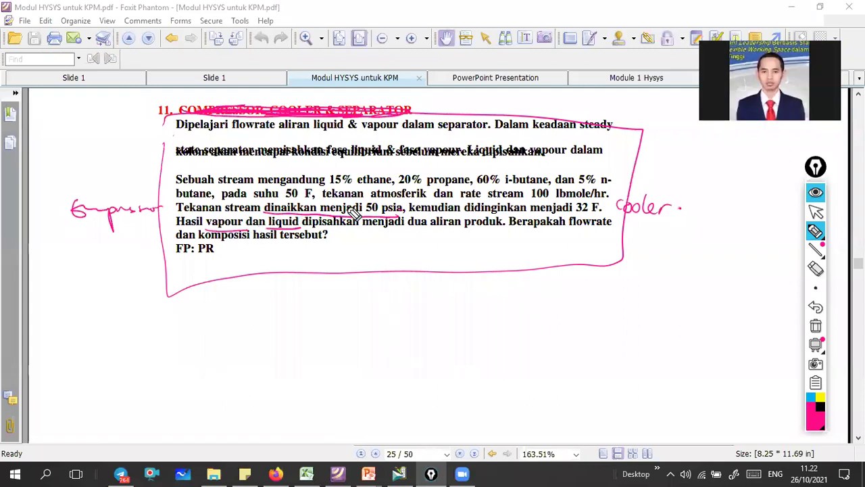
pyautogui.moveTo(358, 234)
pyautogui.mouseDown()
pyautogui.moveTo(362, 247)
pyautogui.moveTo(441, 237)
pyautogui.mouseUp()
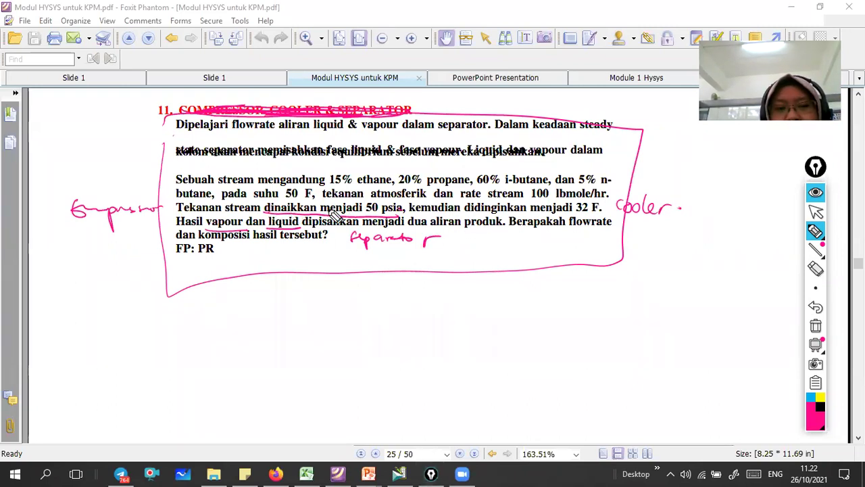
# Step: Clear the previous pen marks, underline "flowrate" and "komposisi hasil", and circle the 15%, 20%, 60% and 5% feed fractions in the problem text
pyautogui.click(816, 326)
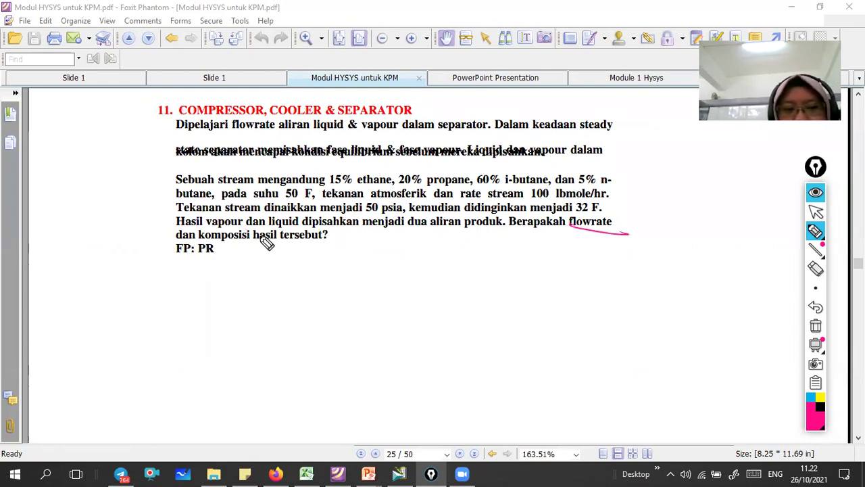
pyautogui.moveTo(202, 246); pyautogui.dragTo(281, 246)
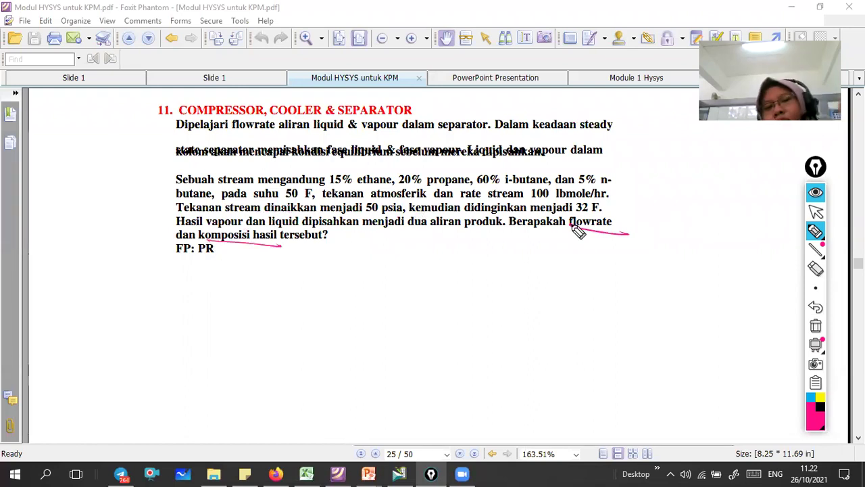
pyautogui.moveTo(324, 167)
pyautogui.mouseDown()
pyautogui.moveTo(336, 195)
pyautogui.moveTo(347, 180)
pyautogui.moveTo(334, 189)
pyautogui.moveTo(338, 164)
pyautogui.mouseUp()
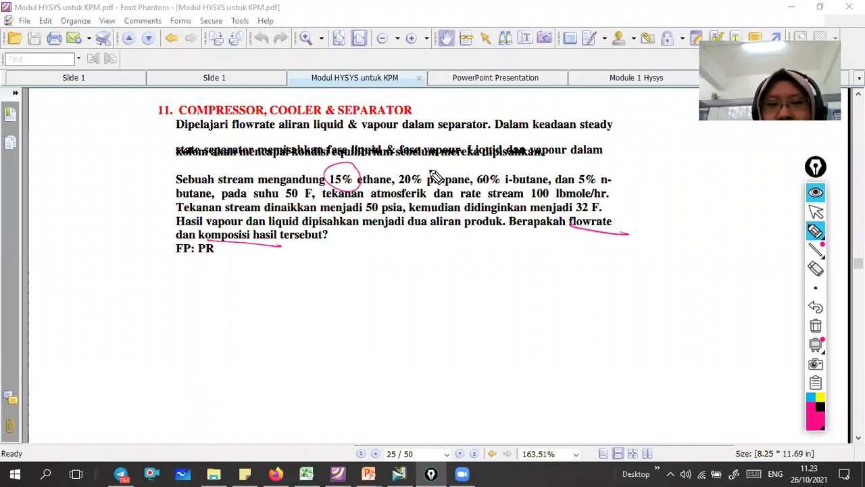
pyautogui.moveTo(427, 169); pyautogui.dragTo(429, 168)
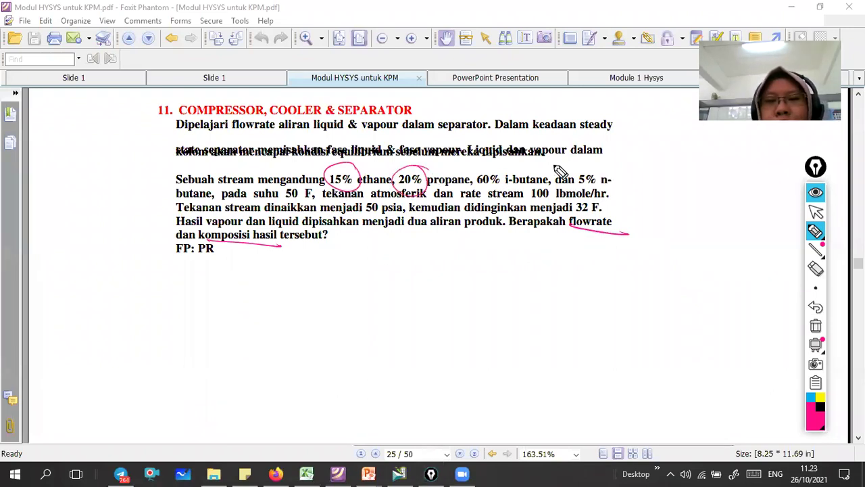
pyautogui.moveTo(500, 168); pyautogui.dragTo(491, 165)
pyautogui.moveTo(595, 167); pyautogui.dragTo(583, 164)
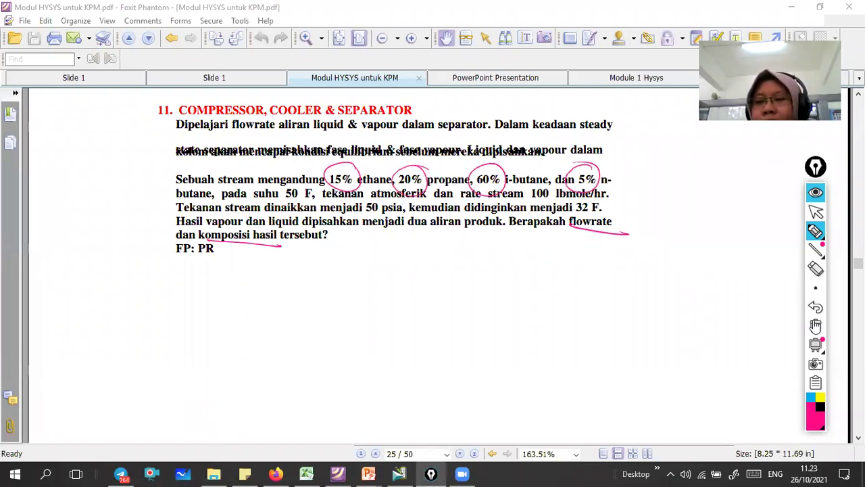
# Step: Clear the pen marks, leave pen mode and view the solution steps and example flowsheet on page 26 of the module
pyautogui.click(816, 211)
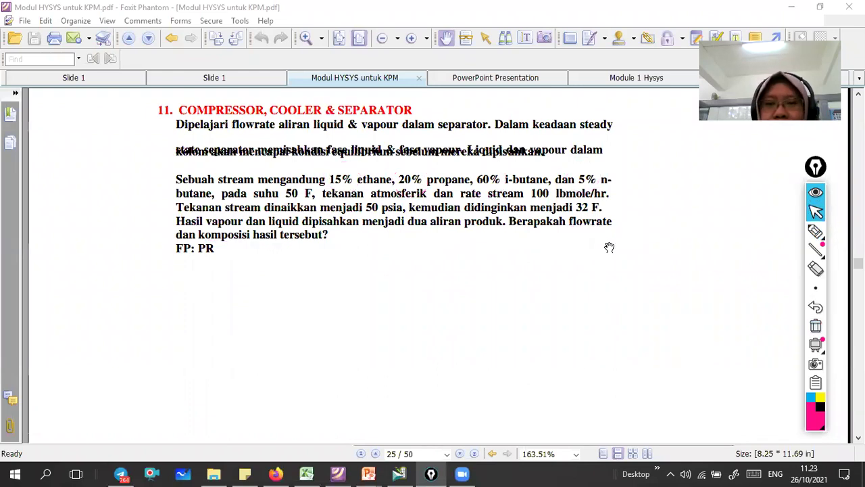
pyautogui.scroll(-5, 507, 246)
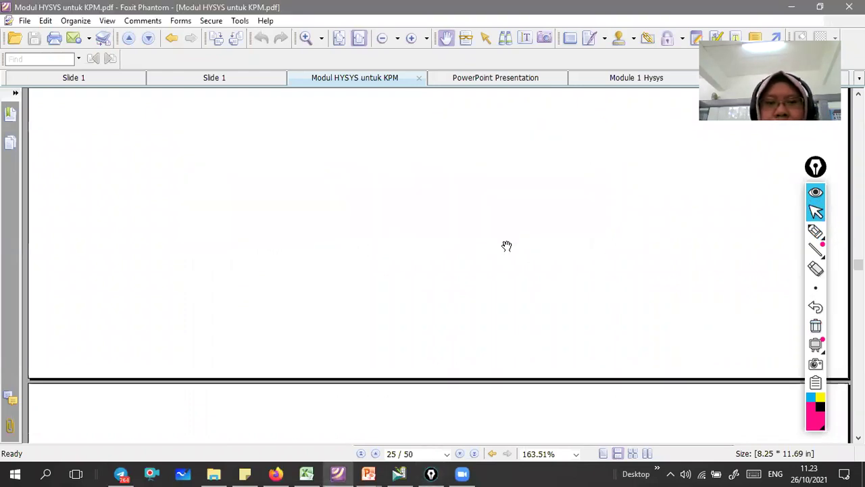
pyautogui.scroll(-5, 511, 312)
pyautogui.scroll(-3, 513, 266)
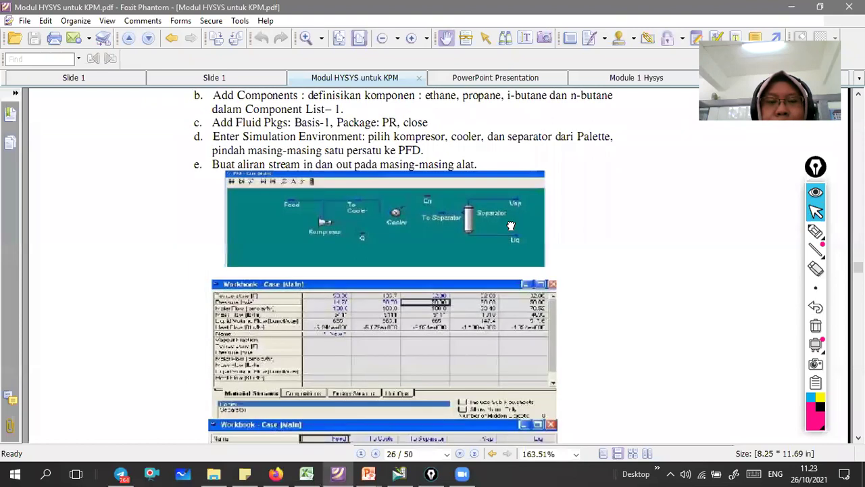
# Step: Switch to HYSYS and place a compressor, a cooler and a separator in a row on the empty PFD
pyautogui.click(401, 473)
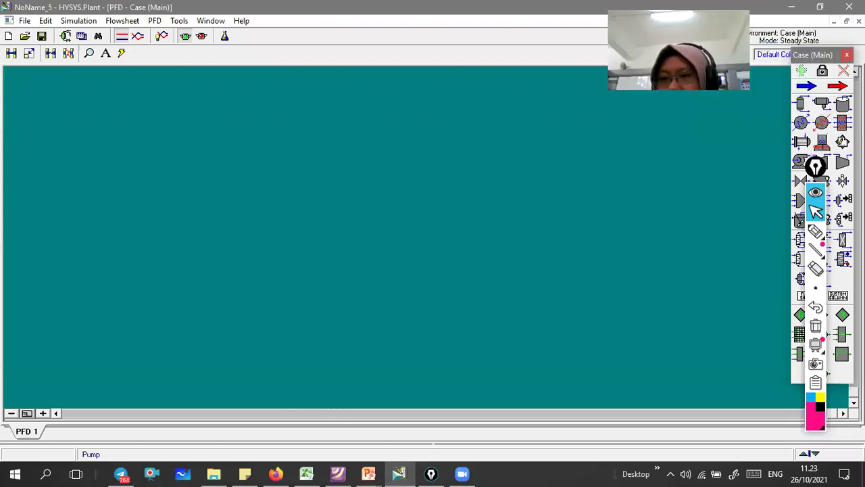
pyautogui.click(841, 166)
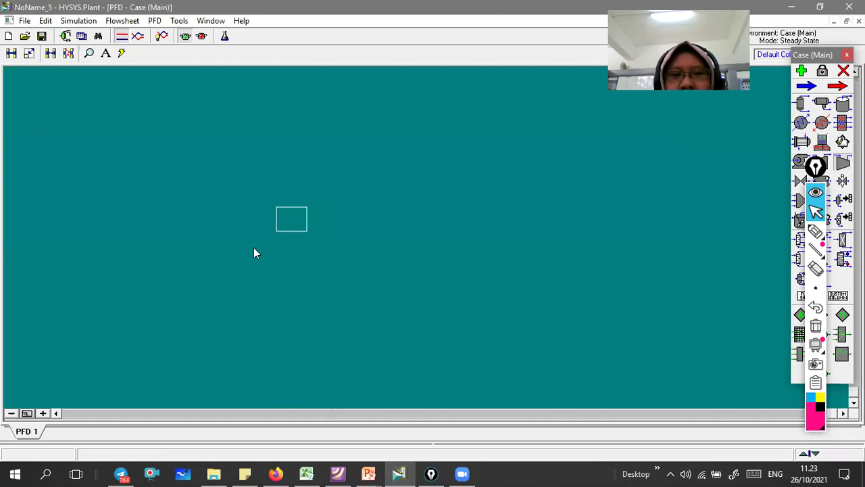
pyautogui.click(221, 214)
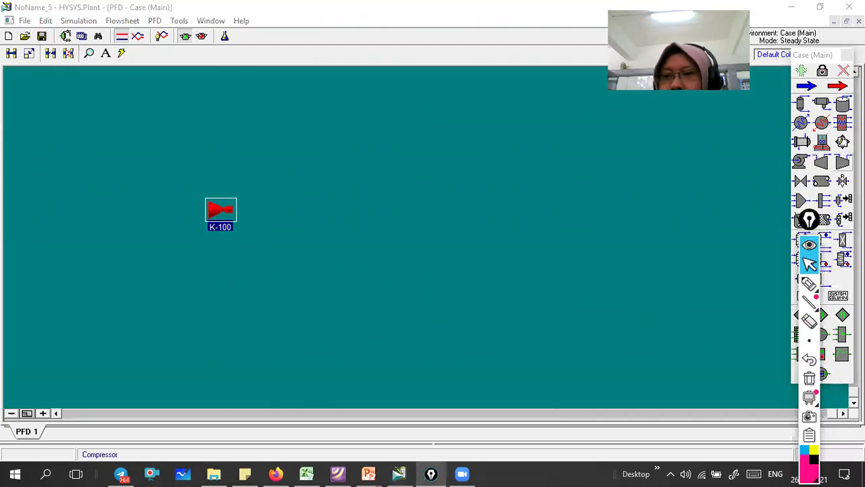
pyautogui.click(826, 165)
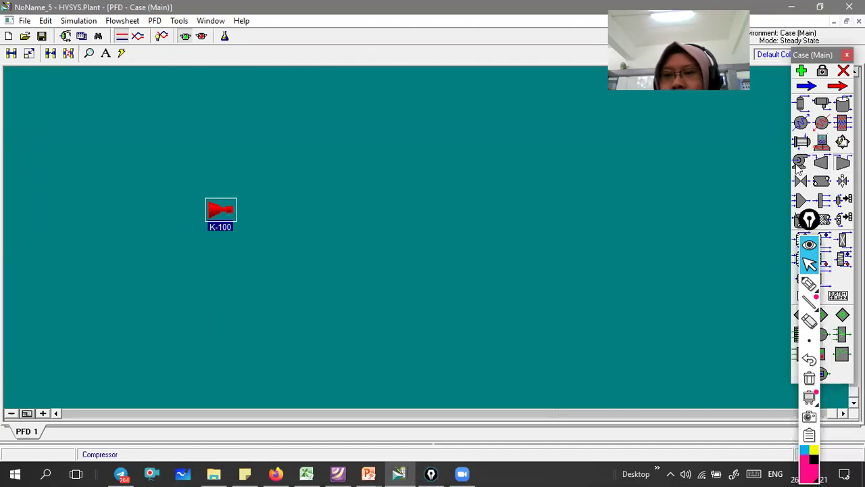
pyautogui.click(839, 167)
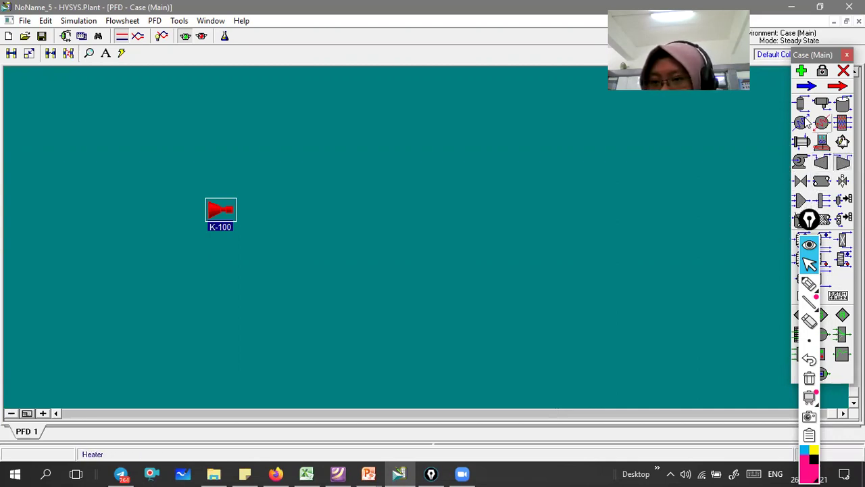
pyautogui.click(315, 218)
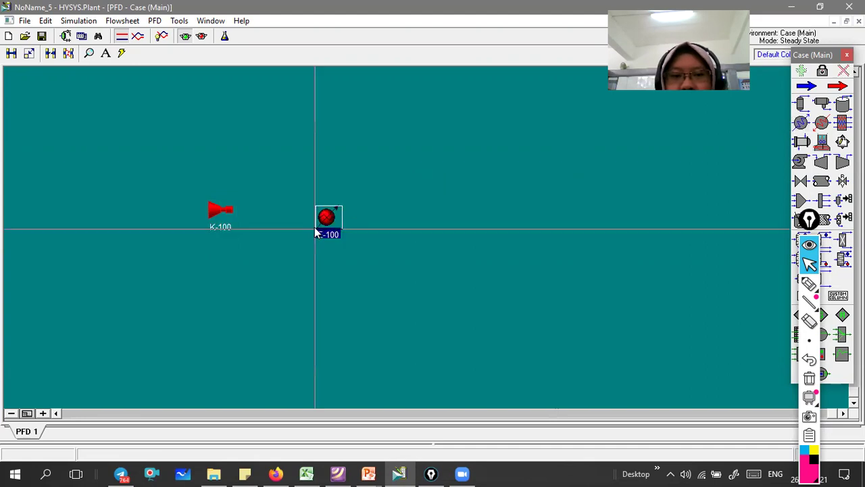
pyautogui.click(801, 104)
pyautogui.click(434, 237)
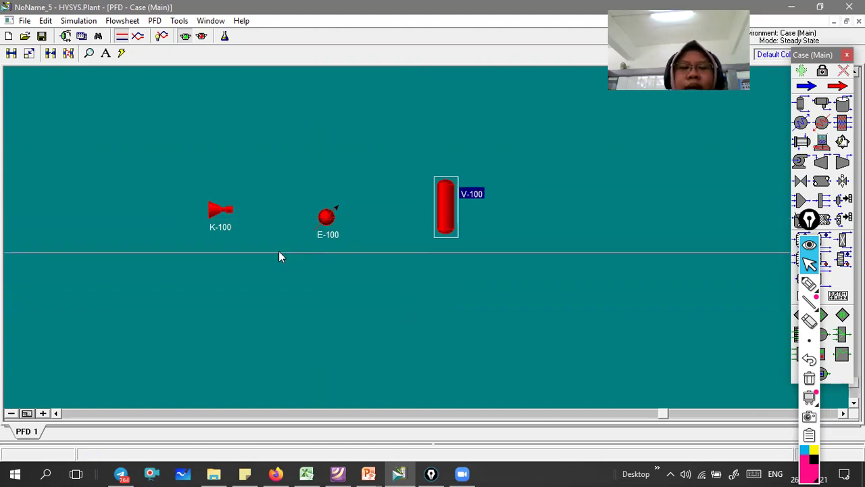
# Step: Connect compressor K-100 to inlet stream 1 and outlet stream 2
pyautogui.doubleClick(220, 211)
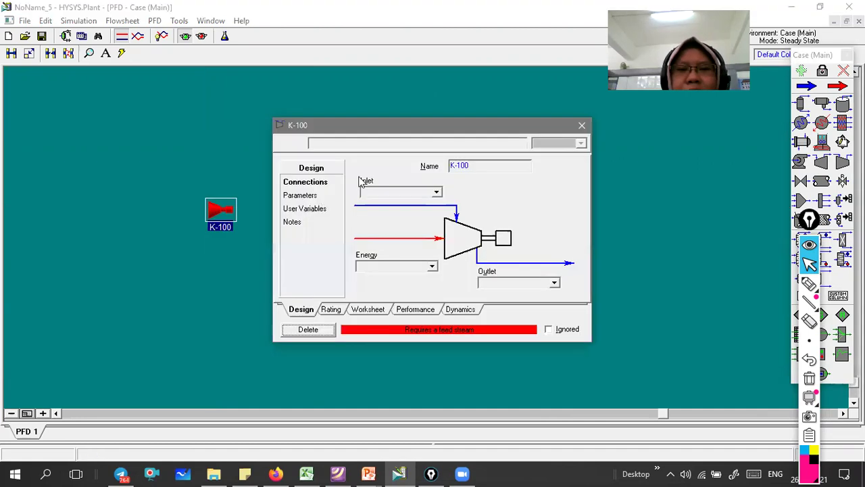
pyautogui.click(365, 193)
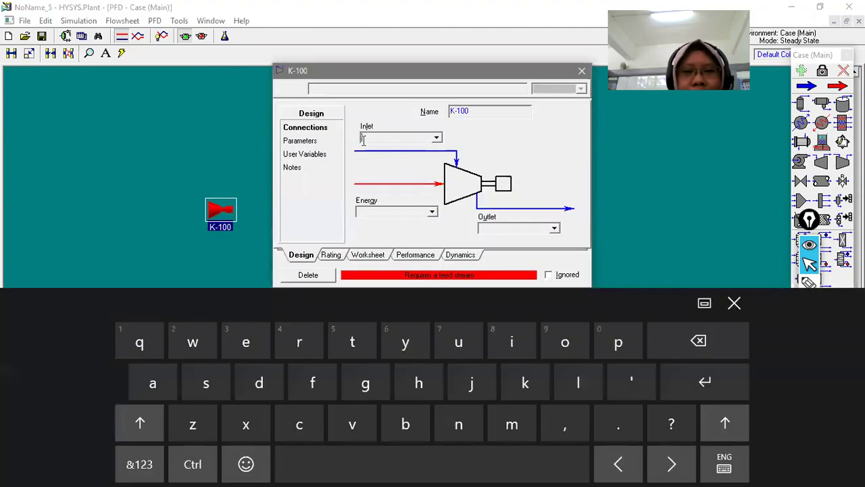
pyautogui.write('1')
pyautogui.press('Return')
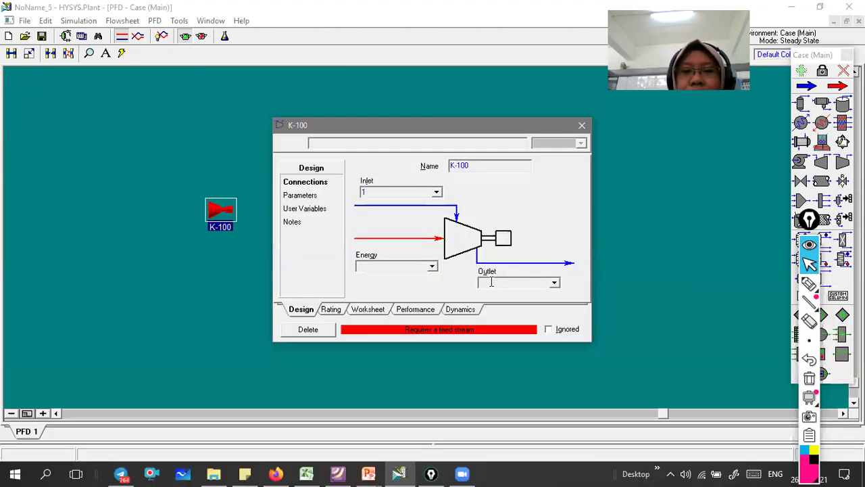
pyautogui.click(498, 282)
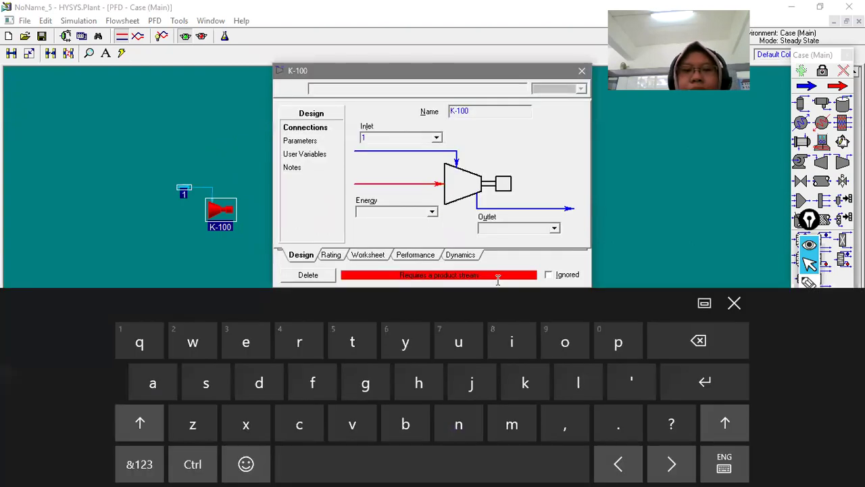
pyautogui.write('2')
pyautogui.press('Return')
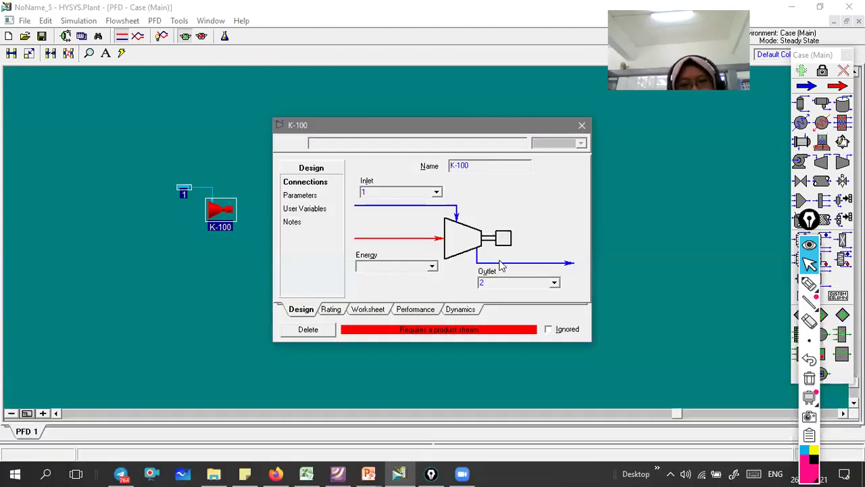
# Step: Check the feed conditions in the module PDF and set stream 1's temperature to 50 F in the compressor worksheet
pyautogui.click(367, 311)
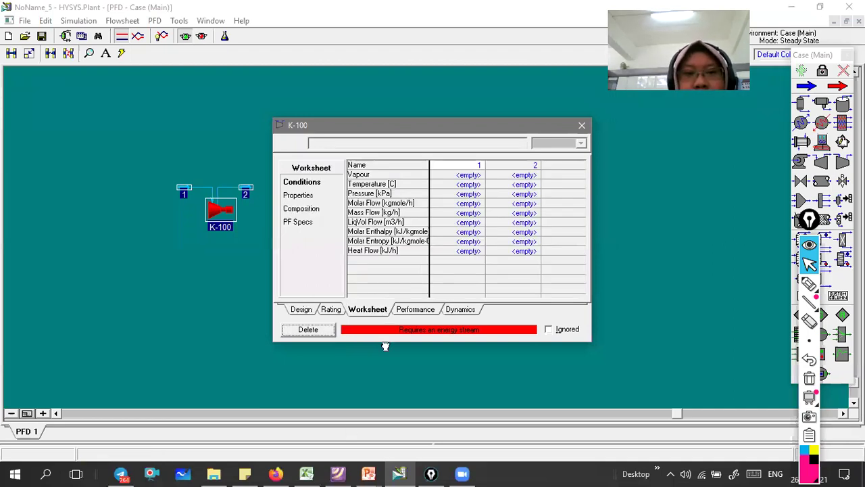
pyautogui.hotkey('alt', 'Tab')
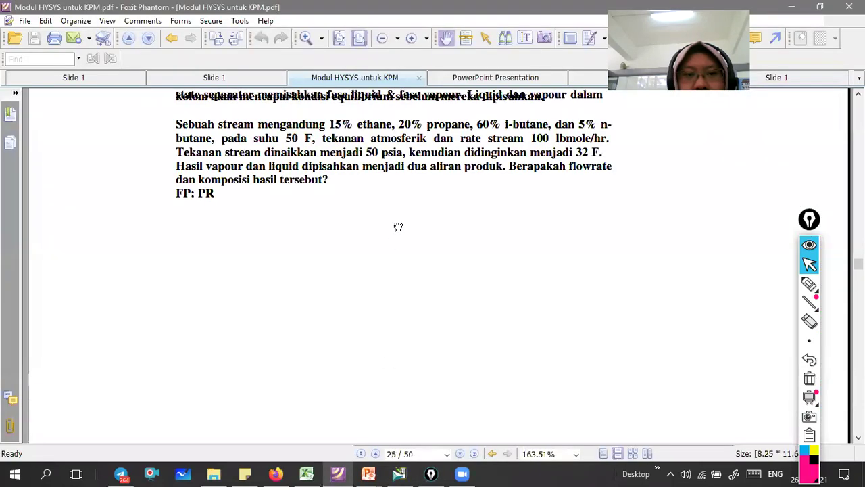
pyautogui.scroll(1, 392, 223)
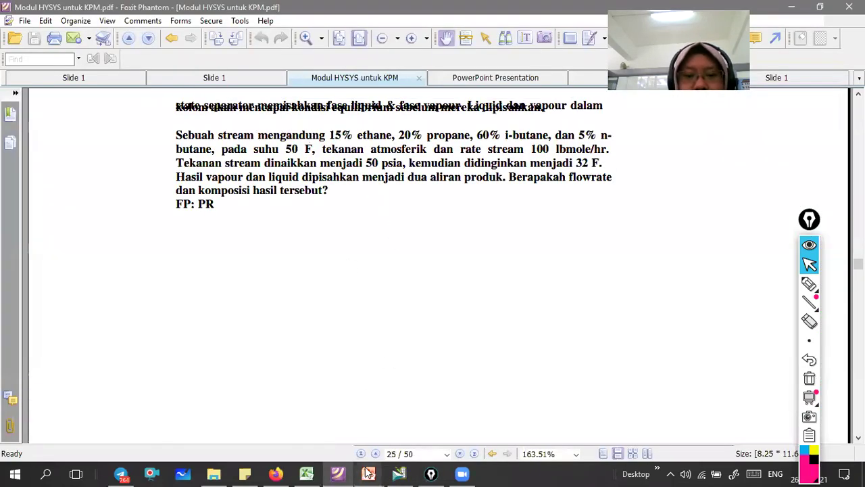
pyautogui.click(399, 473)
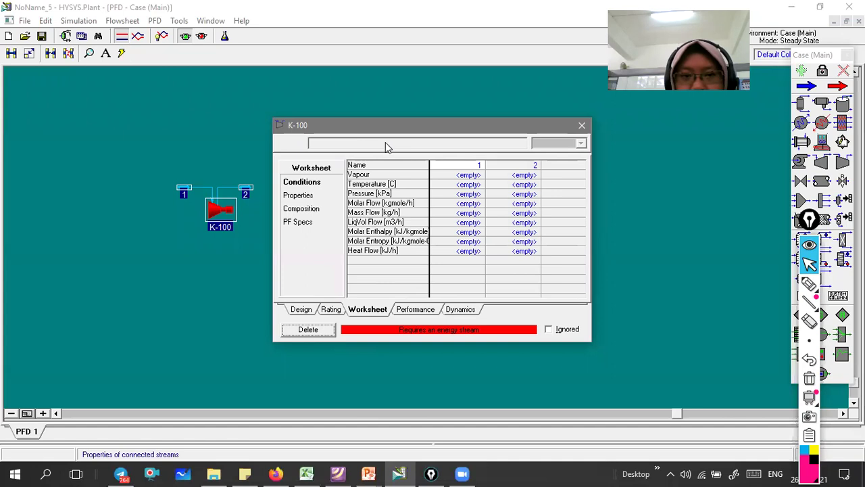
pyautogui.click(431, 183)
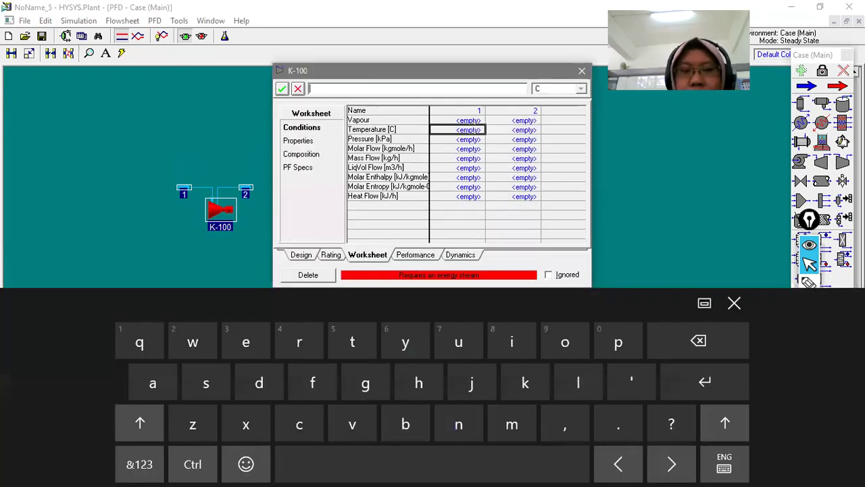
pyautogui.write('50')
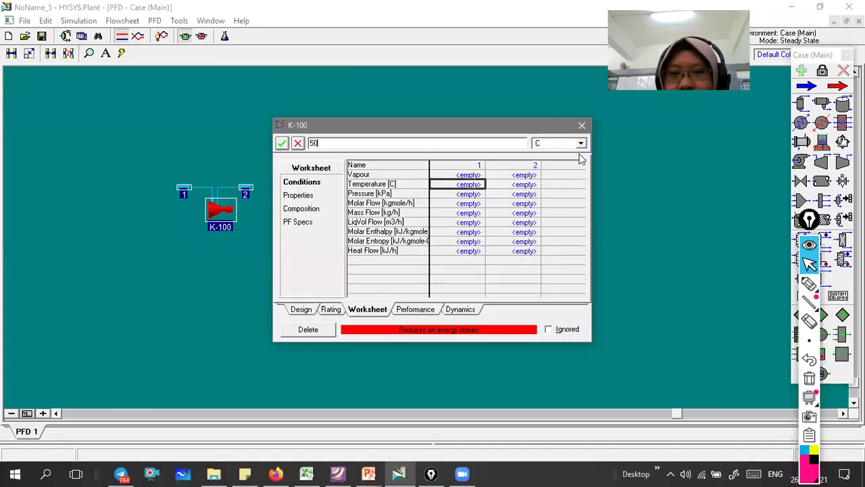
pyautogui.press('space')
pyautogui.click(538, 171)
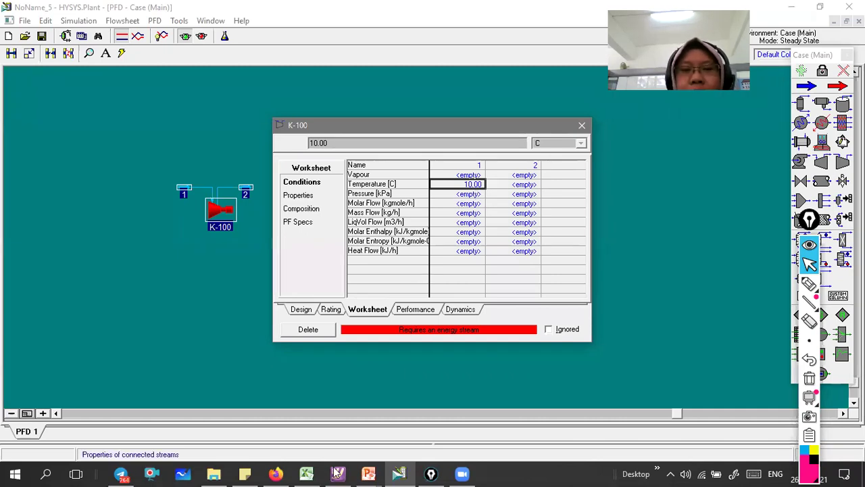
# Step: Set stream 1's pressure to 1 atm in the compressor worksheet
pyautogui.click(471, 194)
pyautogui.write('1')
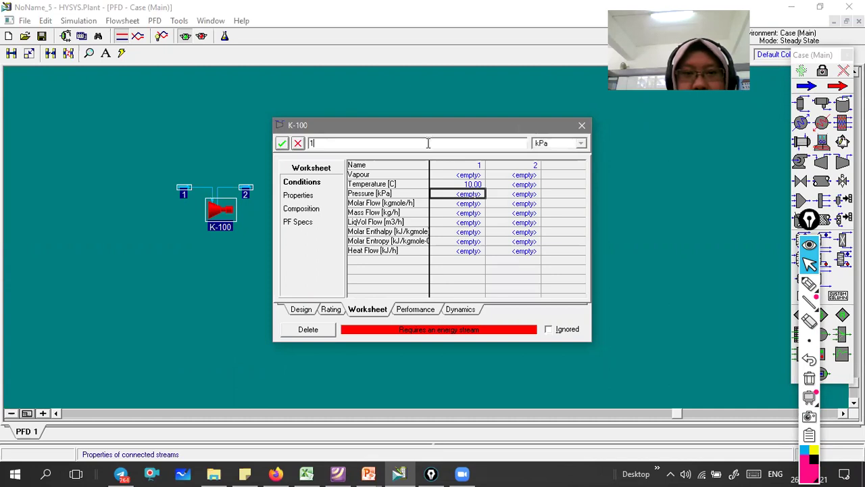
pyautogui.click(580, 143)
pyautogui.click(551, 198)
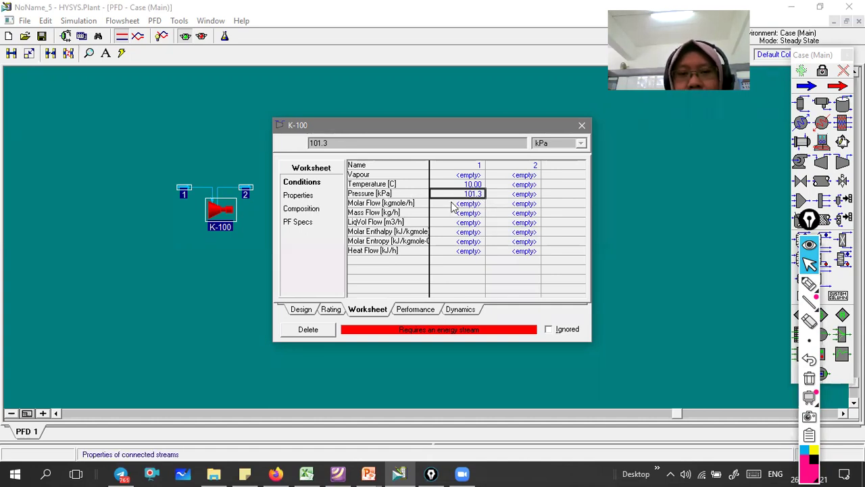
# Step: Enter 100 as stream 1's molar flow and look through the available flow units
pyautogui.click(337, 473)
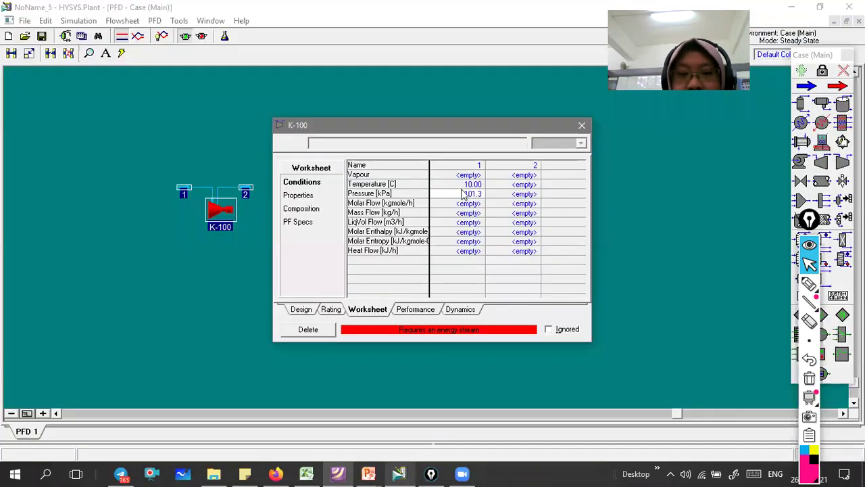
pyautogui.click(457, 194)
pyautogui.press('Down')
pyautogui.write('10')
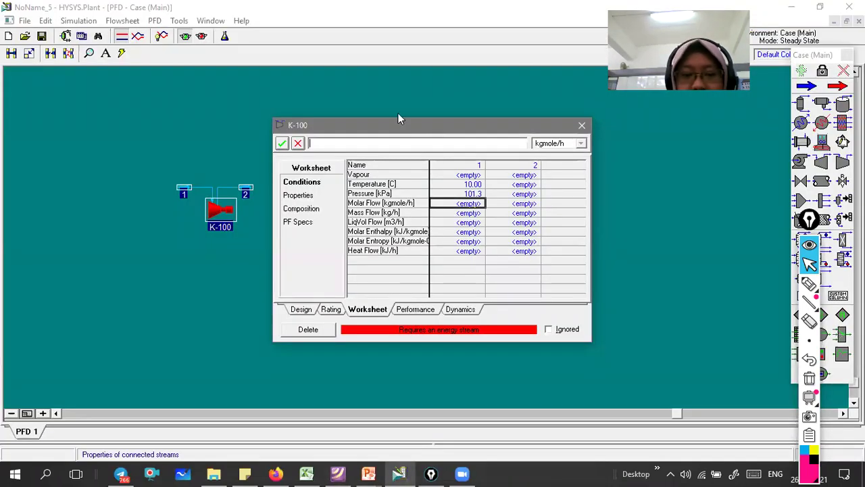
pyautogui.write('0')
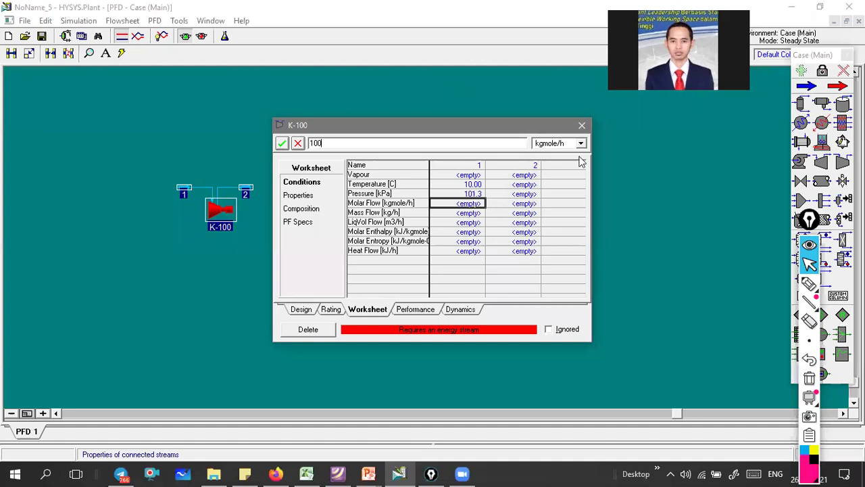
pyautogui.click(582, 144)
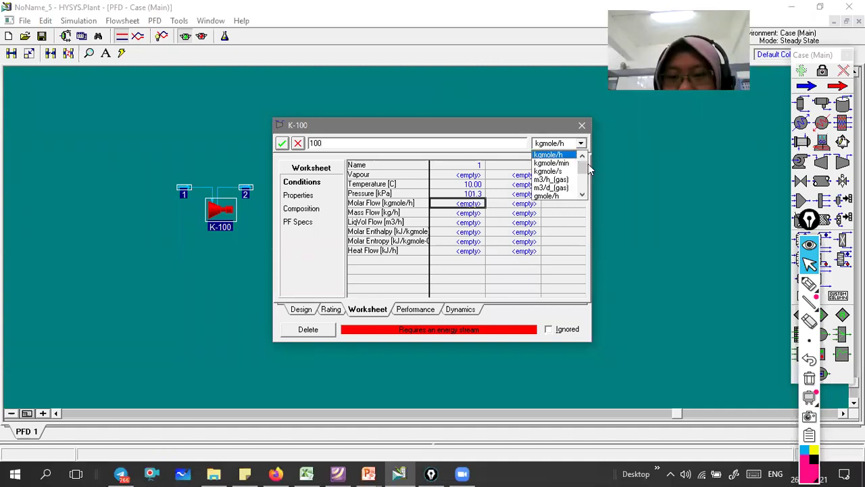
pyautogui.scroll(-1, 580, 190)
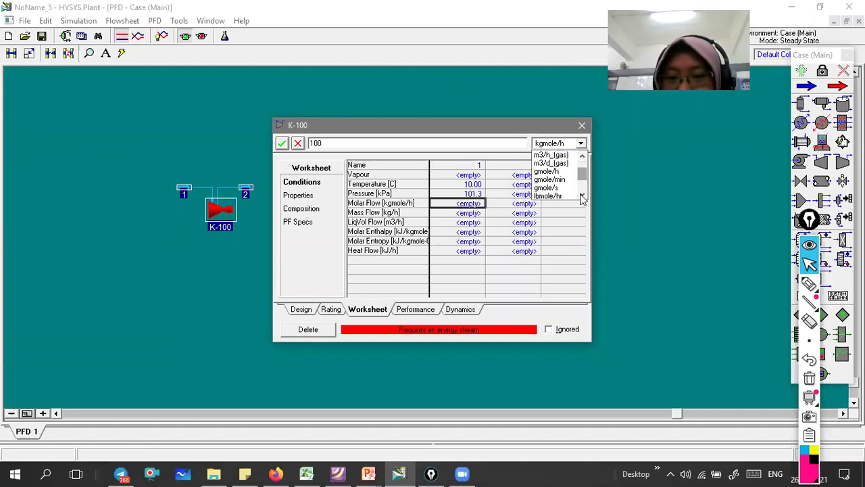
pyautogui.scroll(-2, 586, 192)
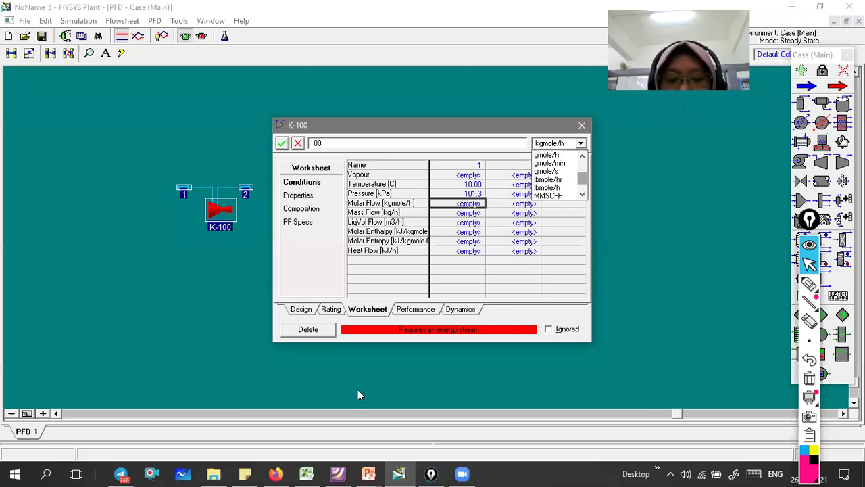
# Step: Switch to the module PDF and handwrite "hour" in pink beside the 100 lbmole/hr stream rate
pyautogui.click(338, 474)
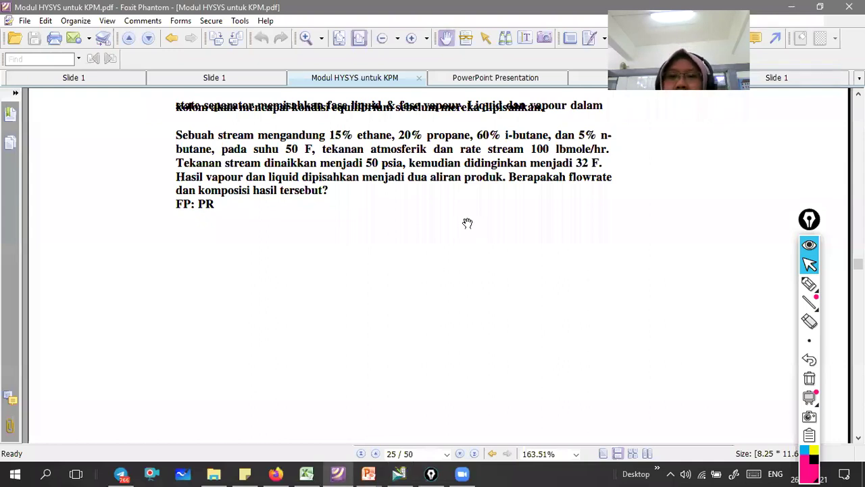
pyautogui.click(815, 286)
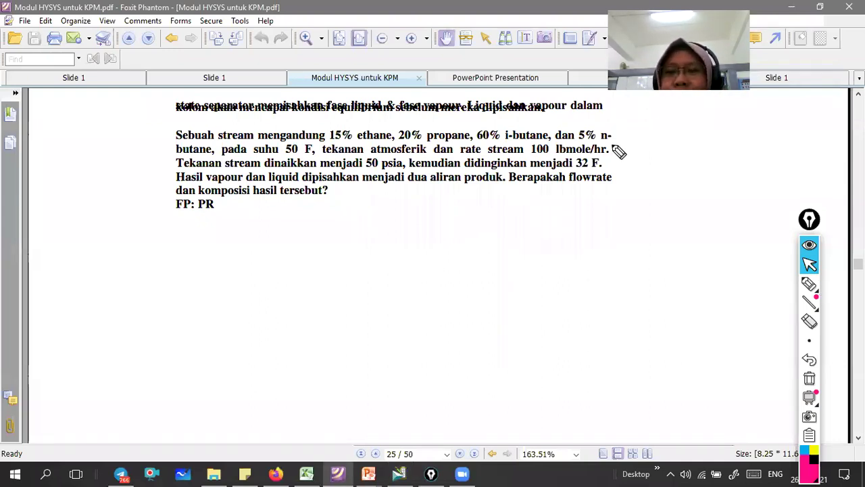
pyautogui.moveTo(621, 141); pyautogui.dragTo(629, 161)
pyautogui.moveTo(639, 152); pyautogui.dragTo(655, 161)
pyautogui.moveTo(658, 160); pyautogui.dragTo(669, 150)
pyautogui.click(674, 158)
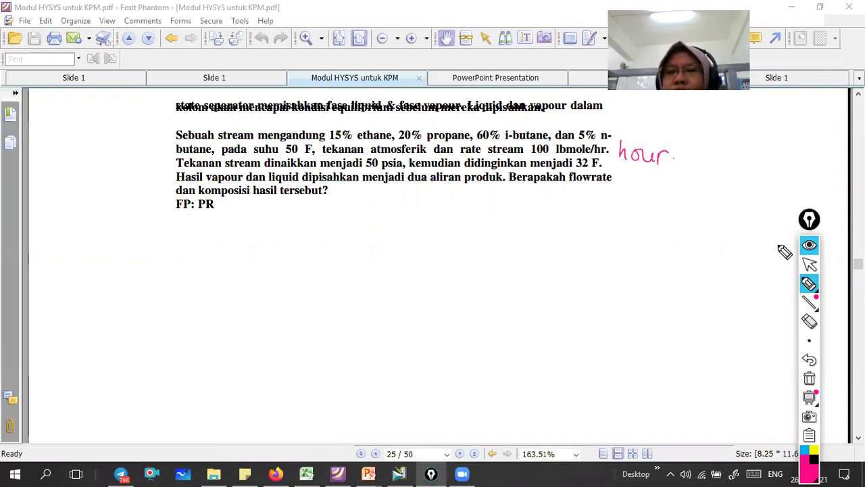
pyautogui.click(811, 269)
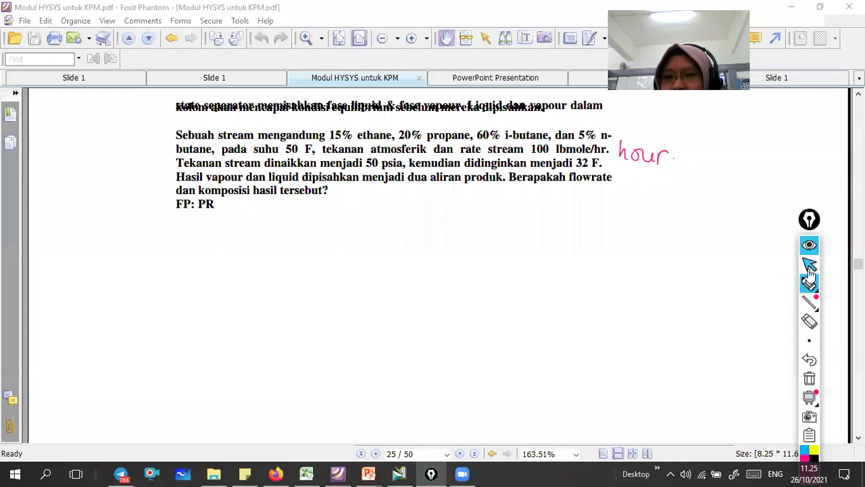
pyautogui.click(814, 270)
pyautogui.click(815, 269)
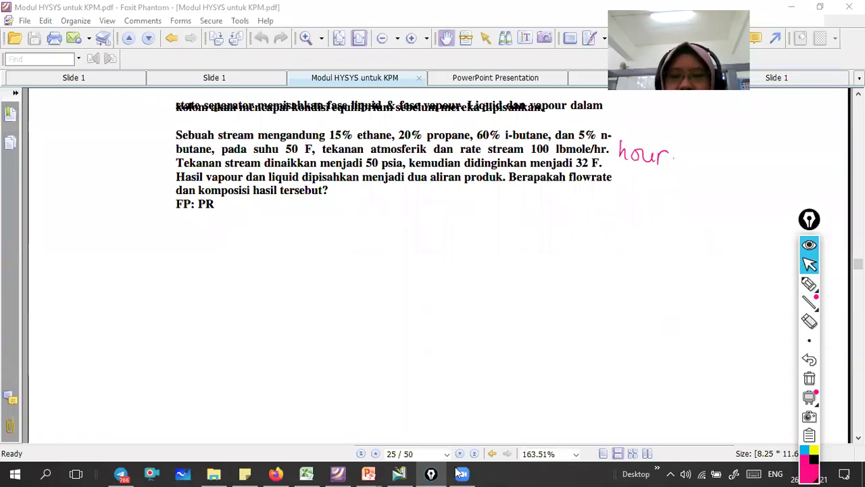
# Step: Return to HYSYS, clear stream 1's molar flow and re-enter it as 100 lbmole/hr
pyautogui.hotkey('alt', 'Tab')
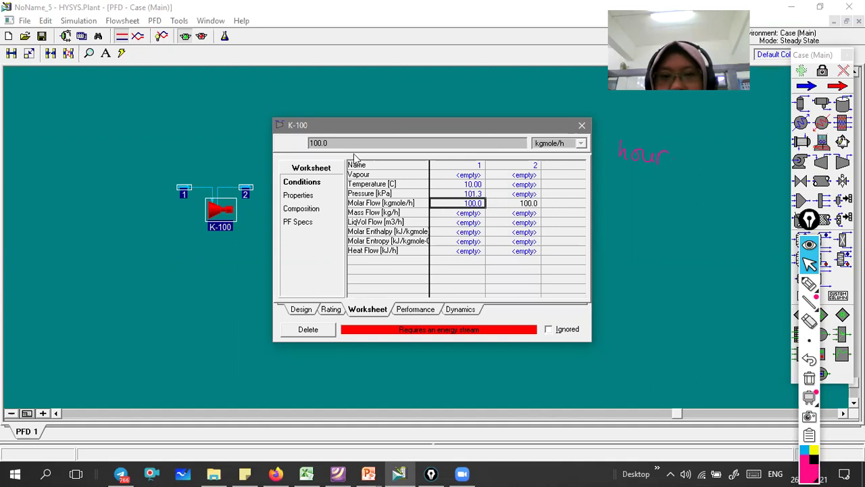
pyautogui.press('Delete')
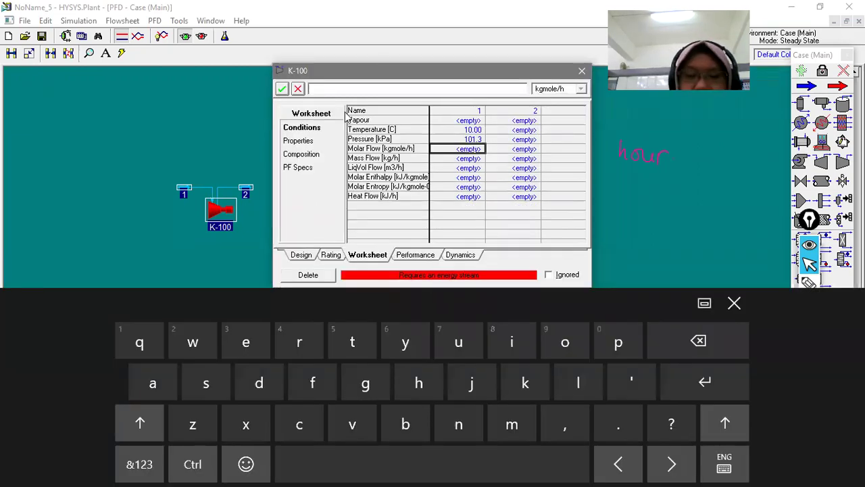
pyautogui.write('100')
pyautogui.click(581, 142)
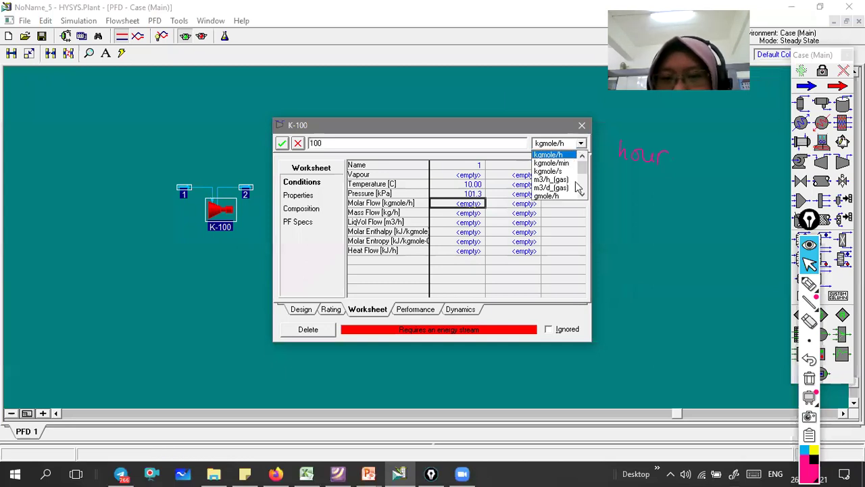
pyautogui.moveTo(584, 171); pyautogui.dragTo(587, 178)
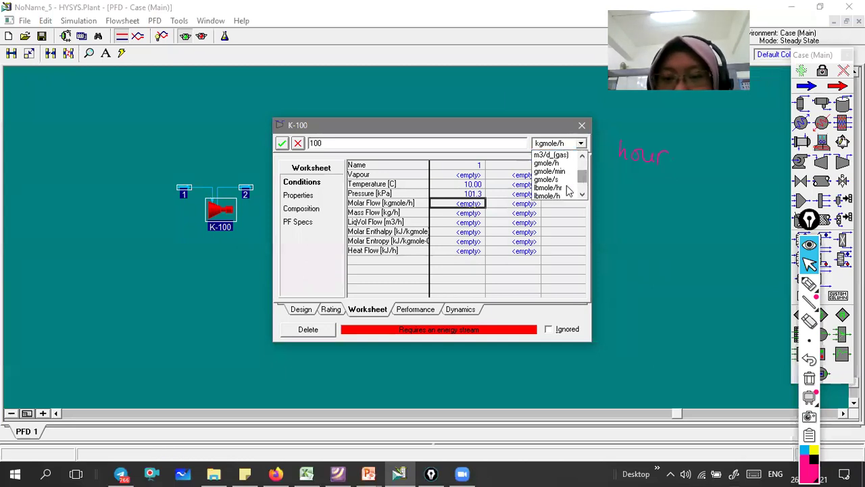
pyautogui.click(561, 190)
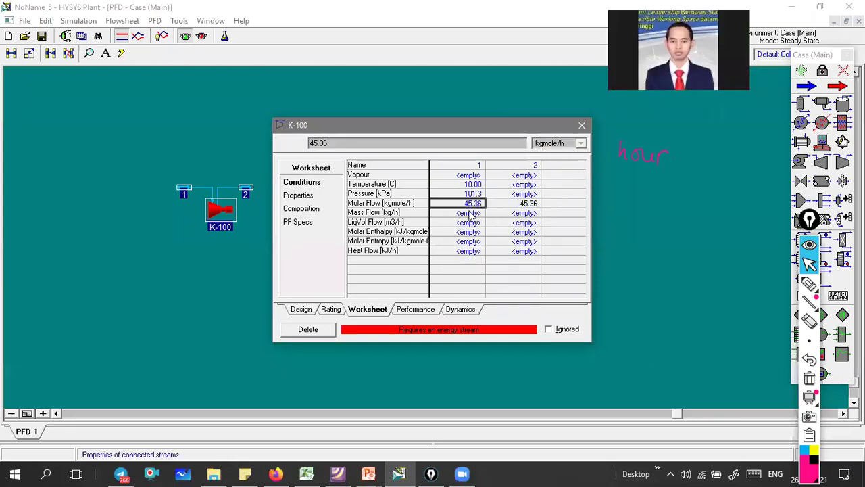
pyautogui.click(331, 143)
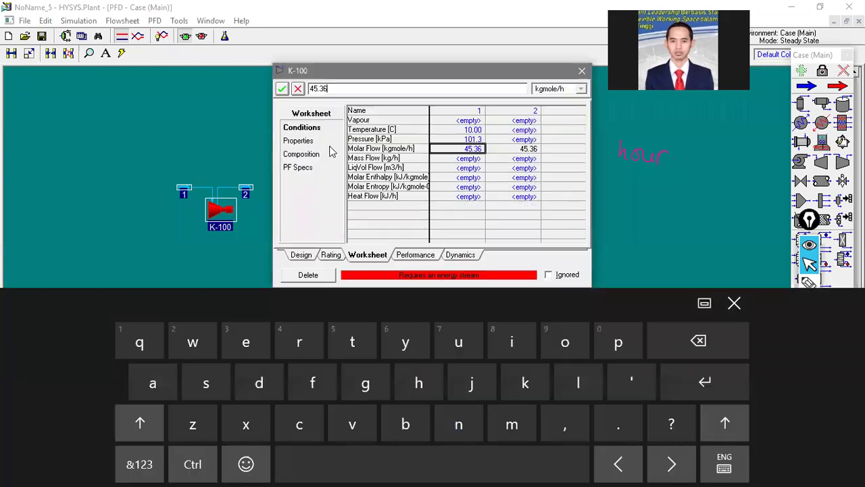
pyautogui.doubleClick(331, 88)
pyautogui.write('100')
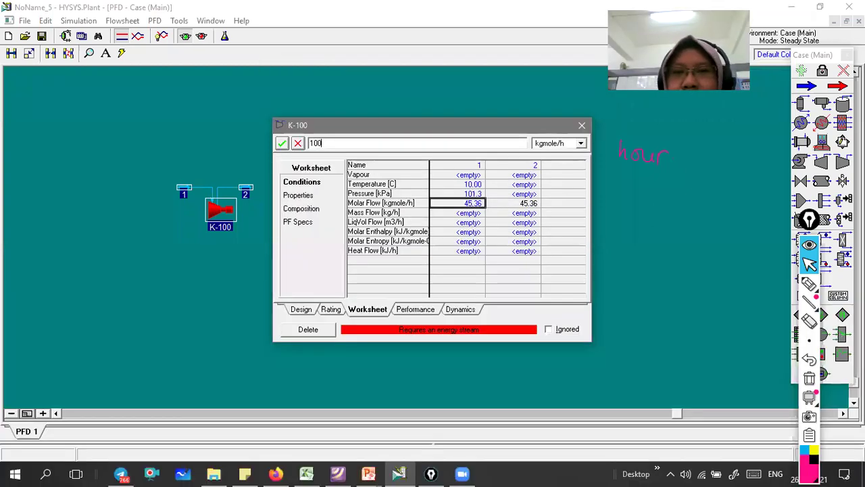
pyautogui.click(581, 144)
pyautogui.scroll(-2, 584, 174)
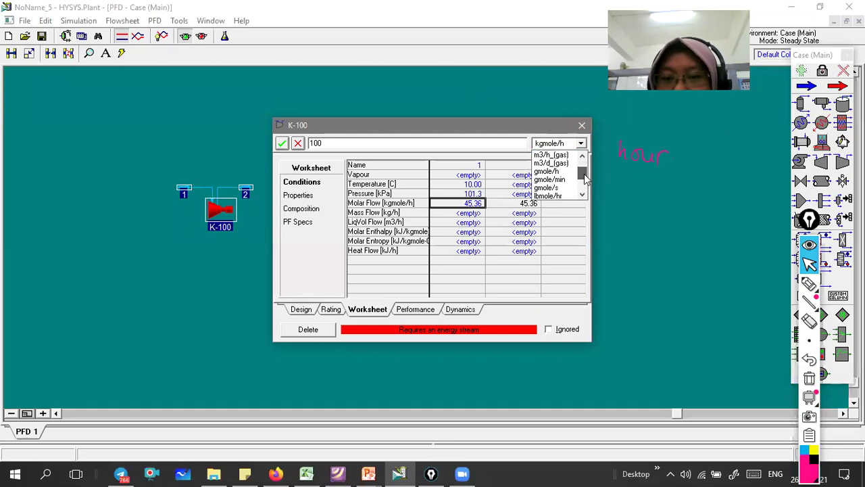
pyautogui.click(549, 196)
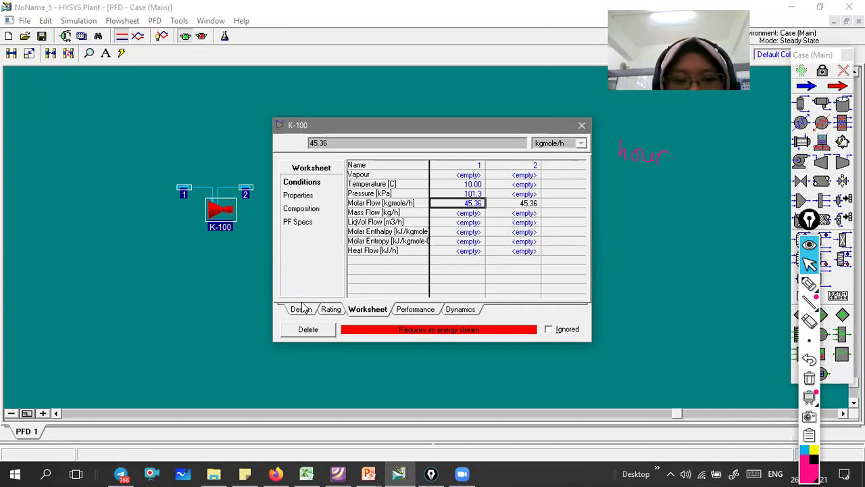
# Step: Open the compressor's composition worksheet, check the feed composition in the module PDF and set stream 1's ethane mole fraction to 0.15
pyautogui.click(302, 209)
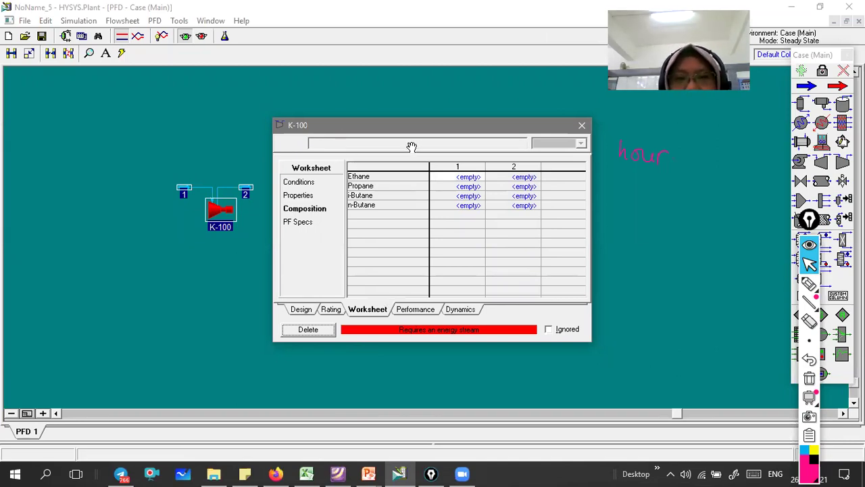
pyautogui.hotkey('alt', 'Tab')
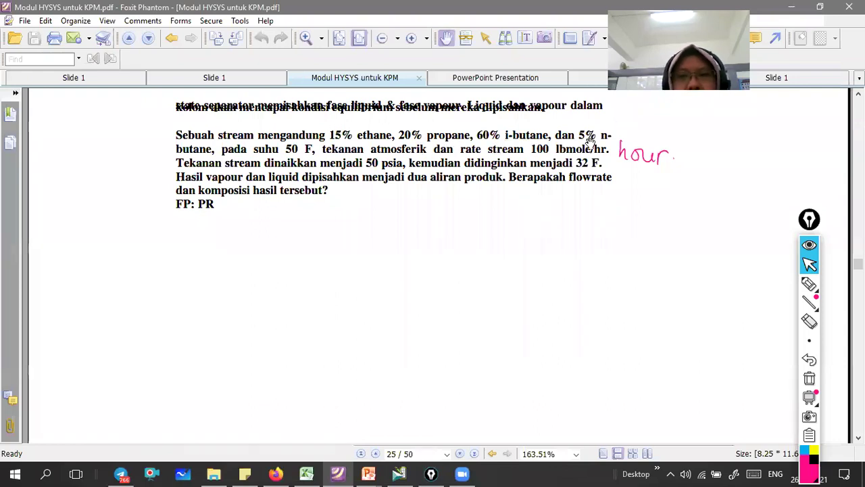
pyautogui.click(398, 473)
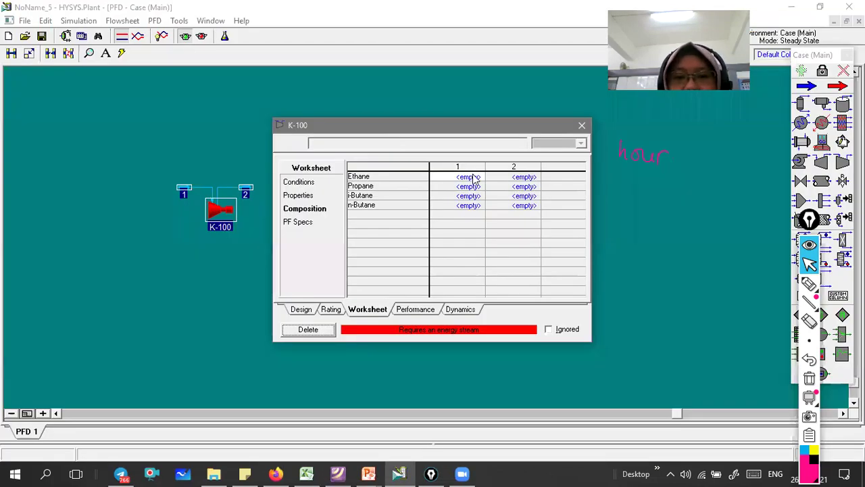
pyautogui.click(474, 177)
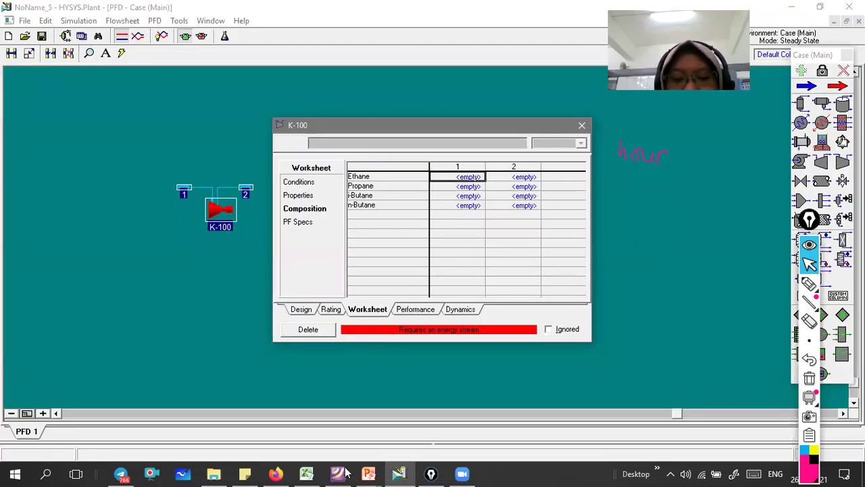
pyautogui.hotkey('alt', 'Tab')
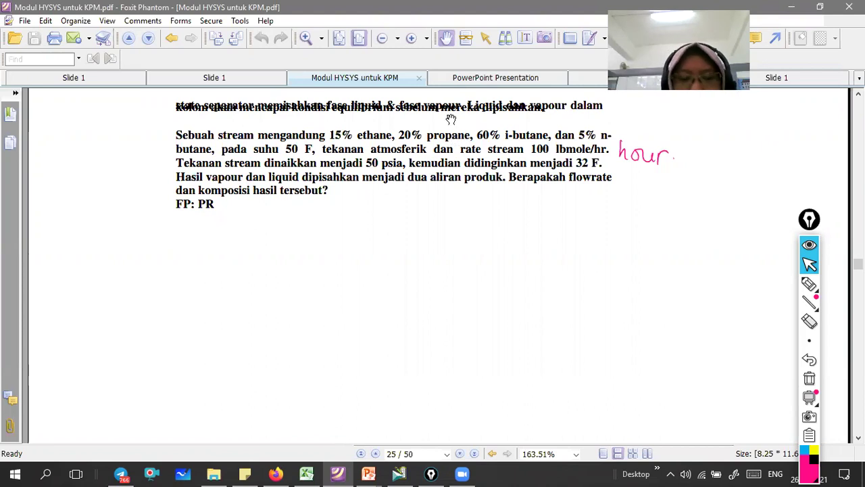
pyautogui.click(400, 473)
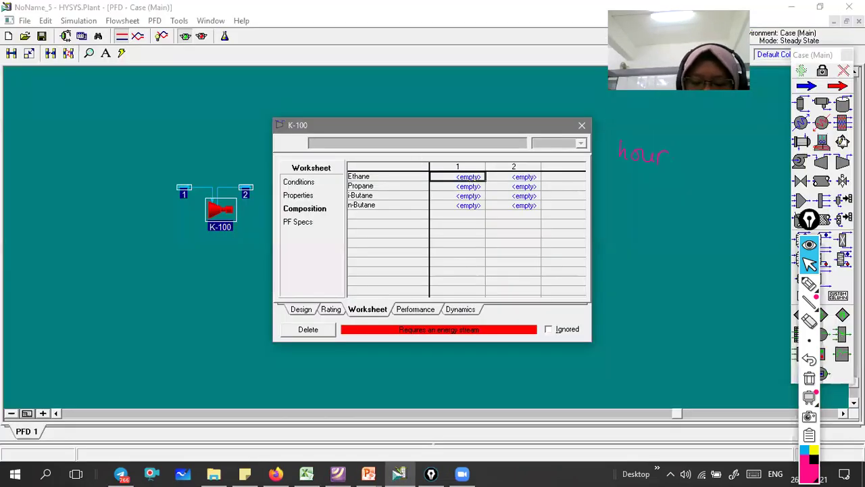
pyautogui.write('0.15')
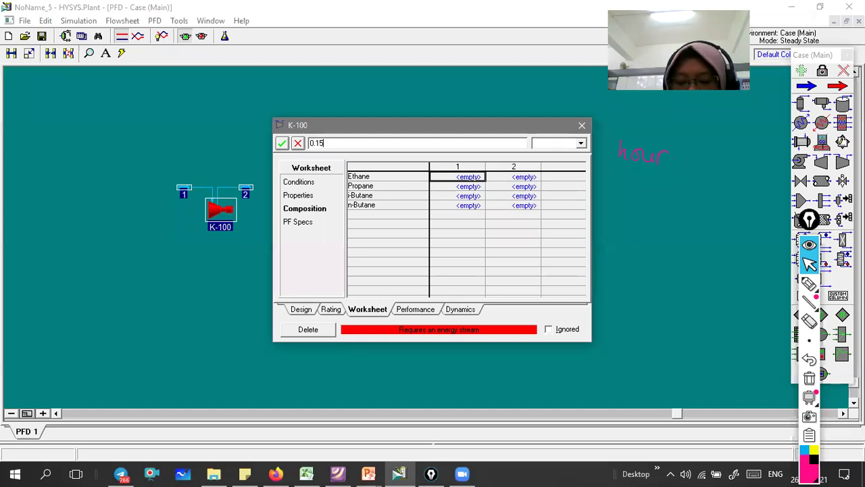
pyautogui.press('Return')
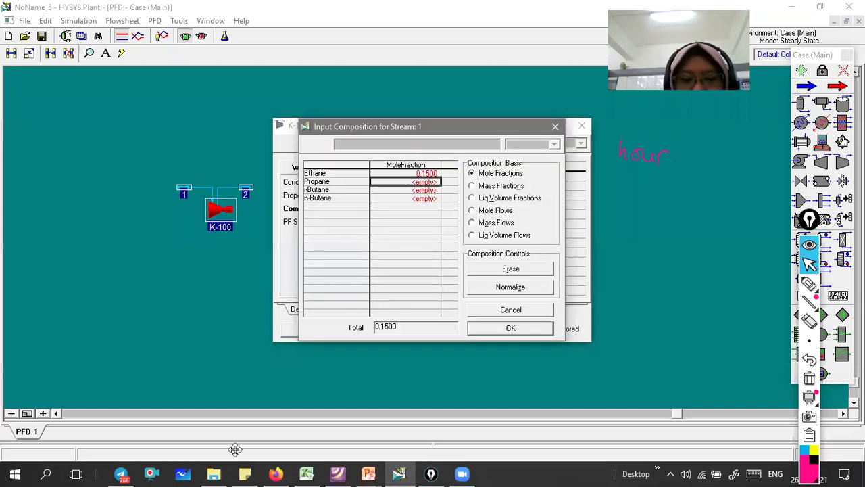
# Step: Set stream 1's propane mole fraction to 0.2 and i-butane to 0.6, checking the shares against the module PDF
pyautogui.click(338, 473)
pyautogui.click(338, 474)
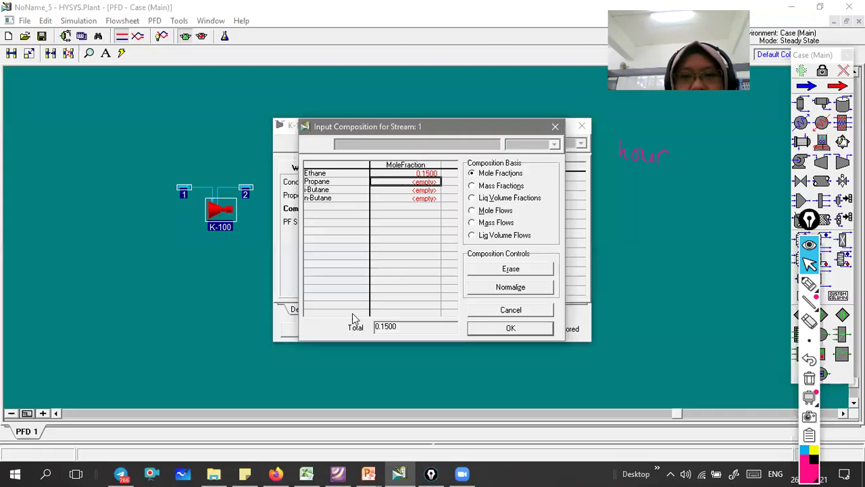
pyautogui.write('0.2')
pyautogui.press('Return')
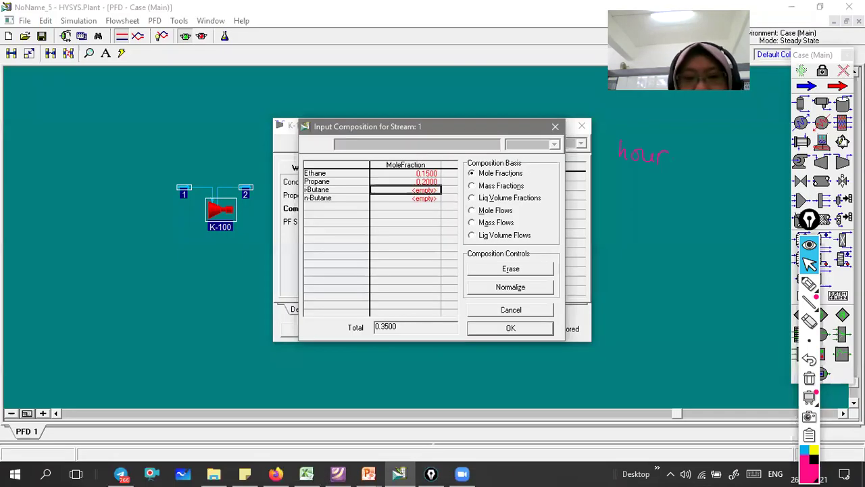
pyautogui.click(340, 474)
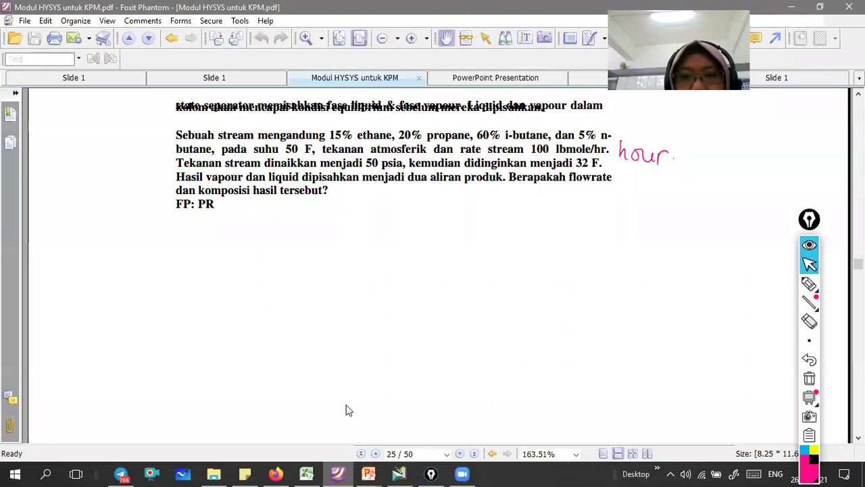
pyautogui.hotkey('alt', 'Tab')
pyautogui.write('0.6')
pyautogui.press('Return')
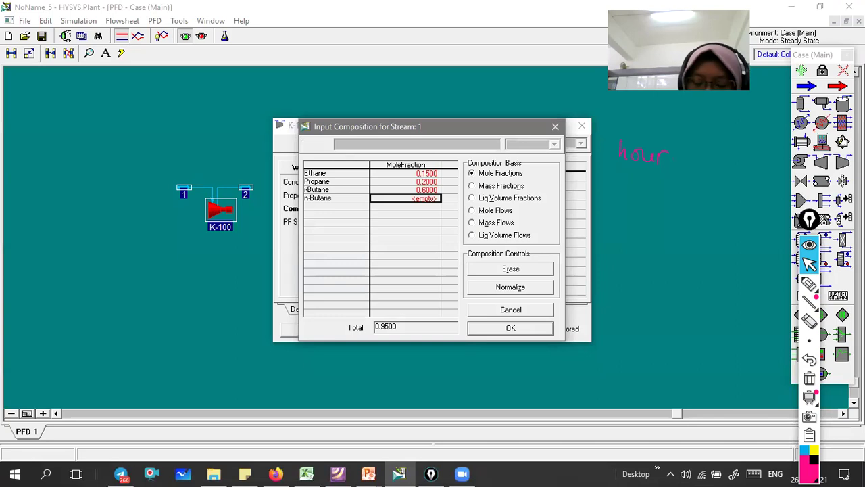
# Step: Check the n-butane share in the module PDF, set stream 1's n-butane mole fraction to 0.05 and accept the composition
pyautogui.write('0.')
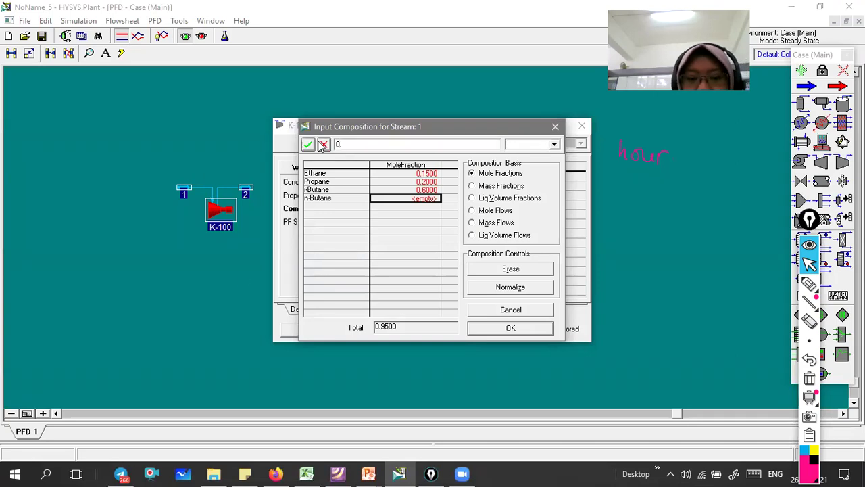
pyautogui.click(342, 473)
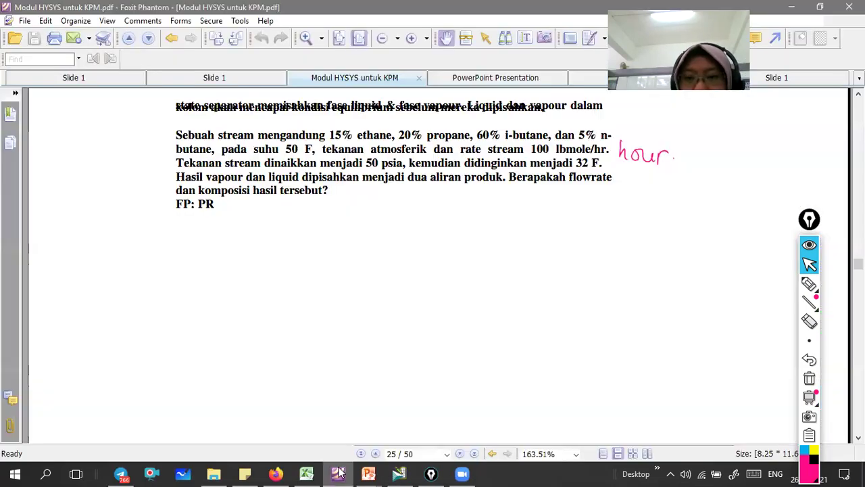
pyautogui.click(341, 473)
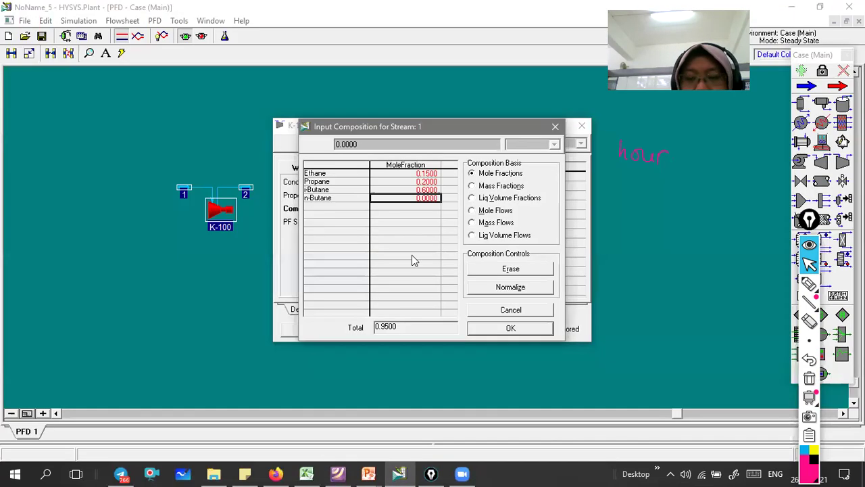
pyautogui.click(375, 144)
pyautogui.press('BackSpace')
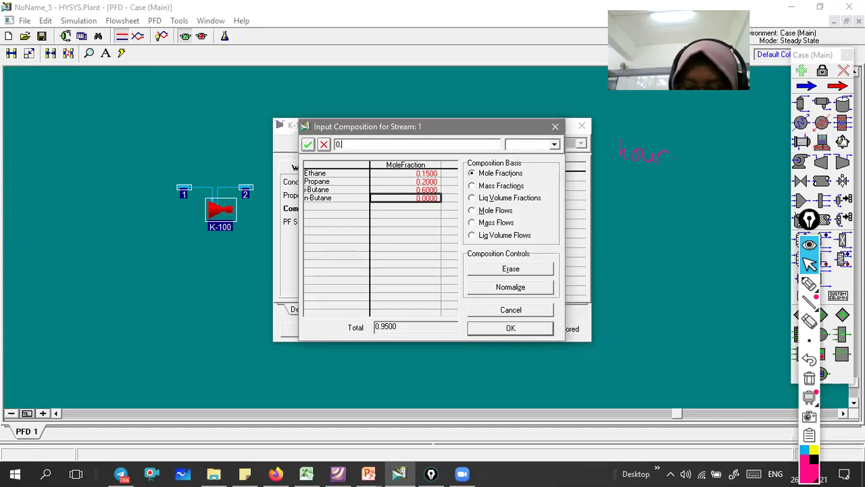
pyautogui.write('5')
pyautogui.press('Return')
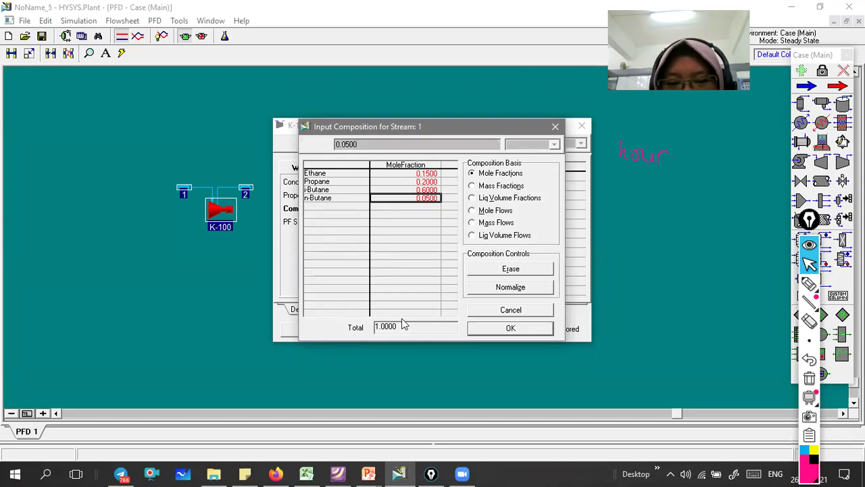
pyautogui.click(508, 329)
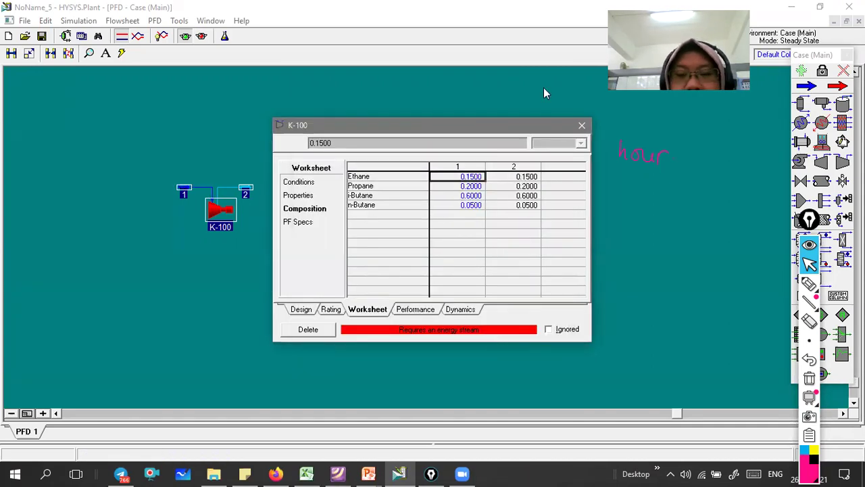
# Step: Review the compressor's stream conditions and attach a new energy stream named Q to K-100
pyautogui.click(298, 181)
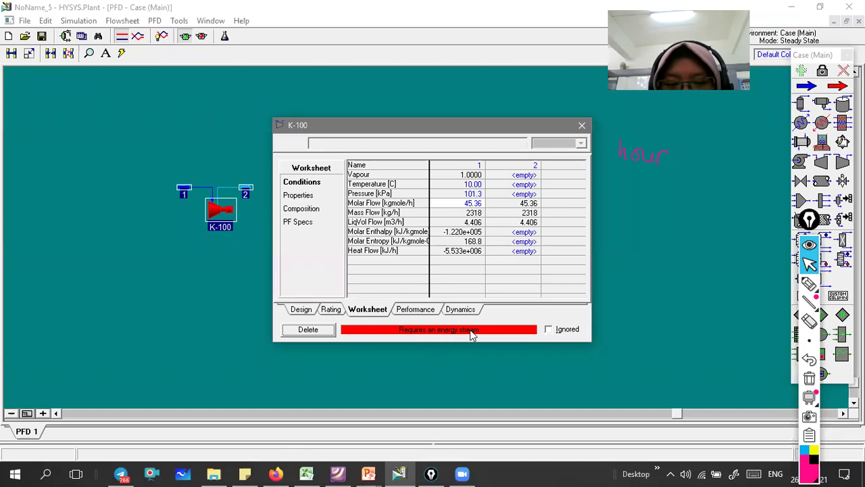
pyautogui.click(301, 309)
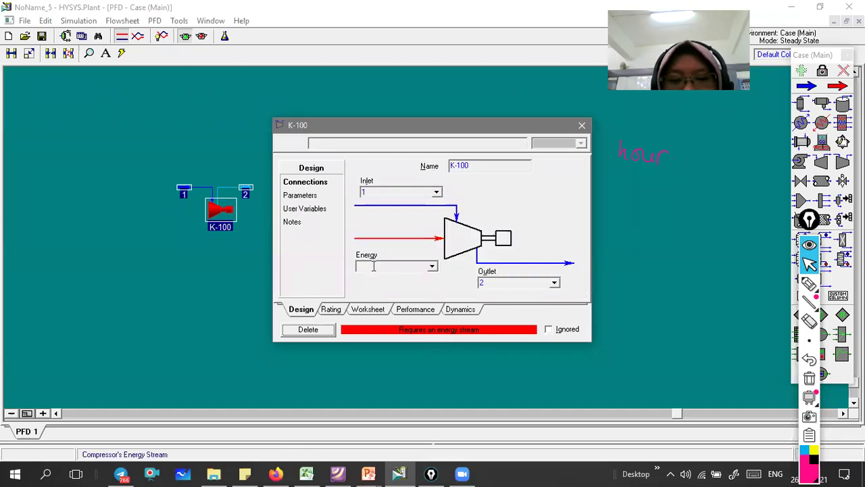
pyautogui.click(379, 265)
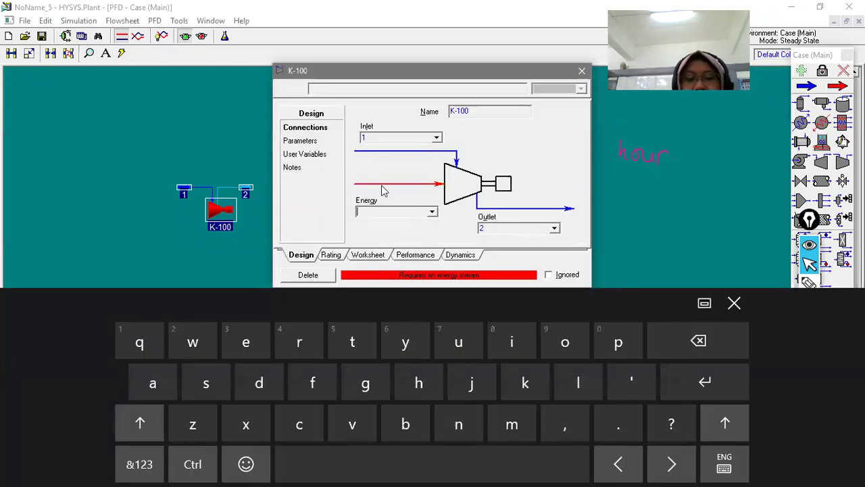
pyautogui.write('Q')
pyautogui.press('Return')
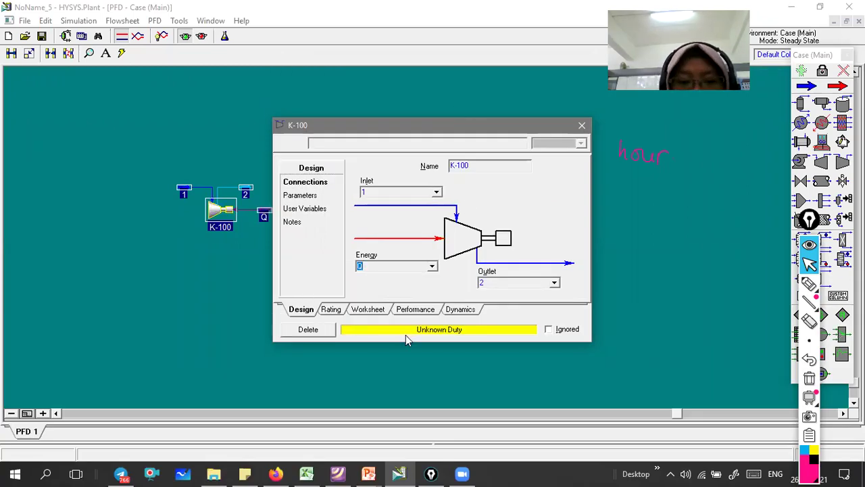
# Step: Check the raised pressure in the module PDF and set compressor outlet stream 2's pressure to 50 psia in HYSYS
pyautogui.click(340, 473)
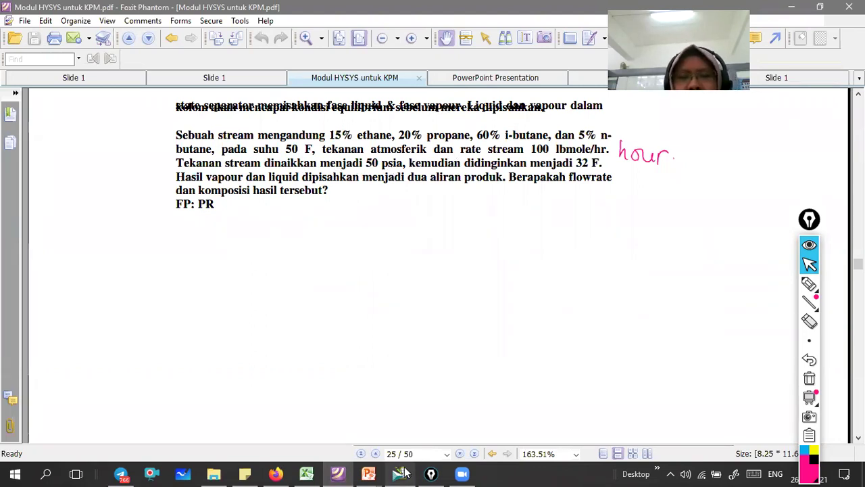
pyautogui.hotkey('alt', 'Tab')
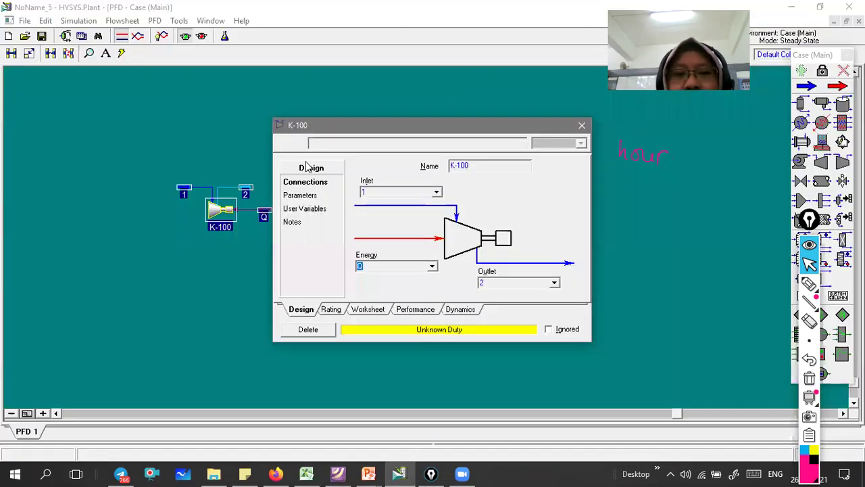
pyautogui.click(369, 311)
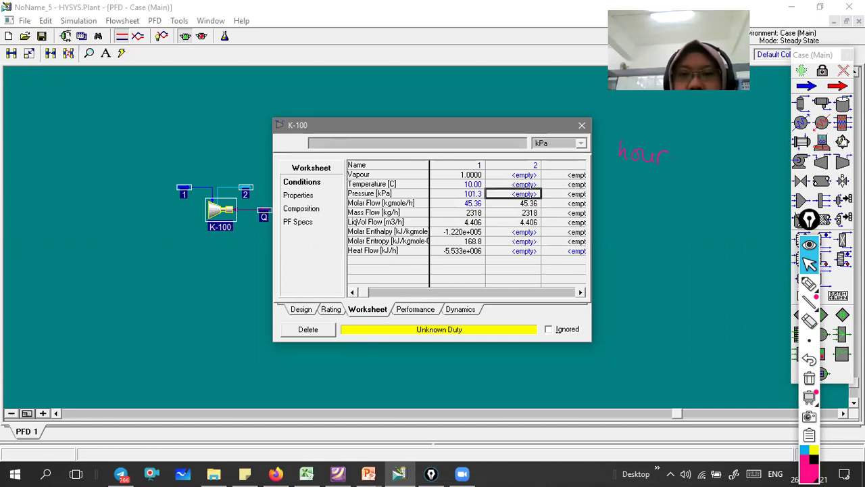
pyautogui.write('50')
pyautogui.click(581, 143)
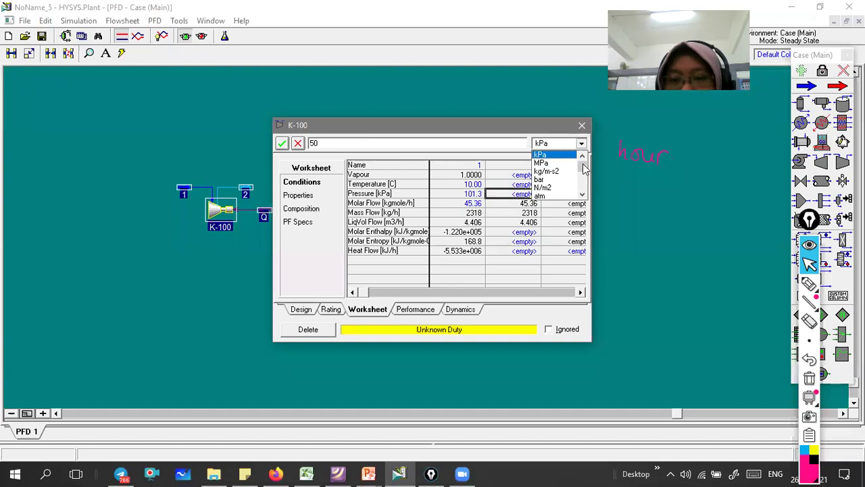
pyautogui.scroll(-1, 587, 174)
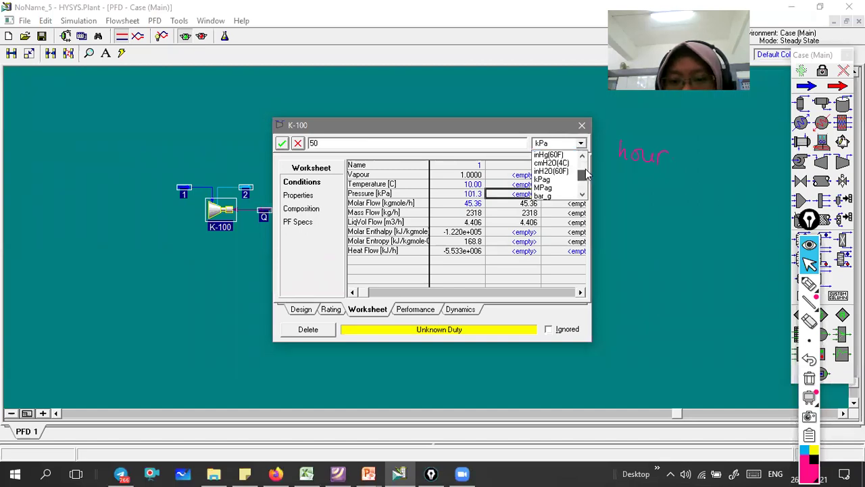
pyautogui.scroll(-1, 551, 184)
pyautogui.press('p')
pyautogui.press('Return')
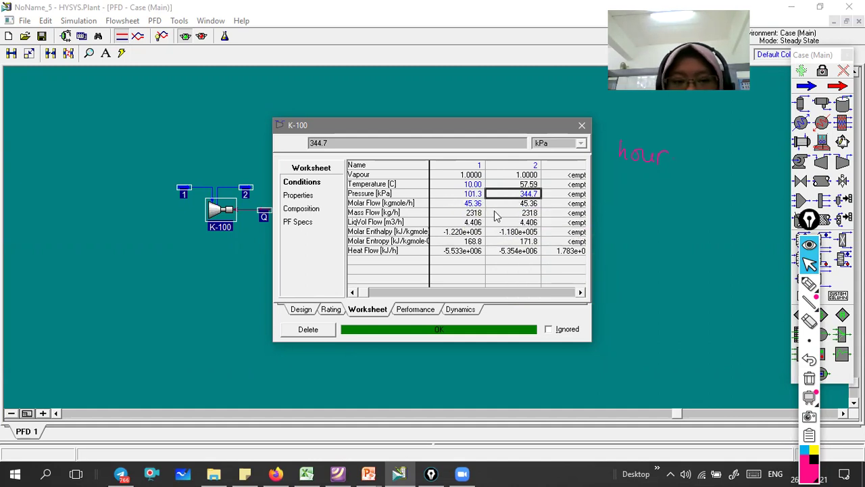
# Step: Check stream 2's pressure in its alternative units and close the K-100 compressor window
pyautogui.moveTo(441, 125); pyautogui.dragTo(519, 120)
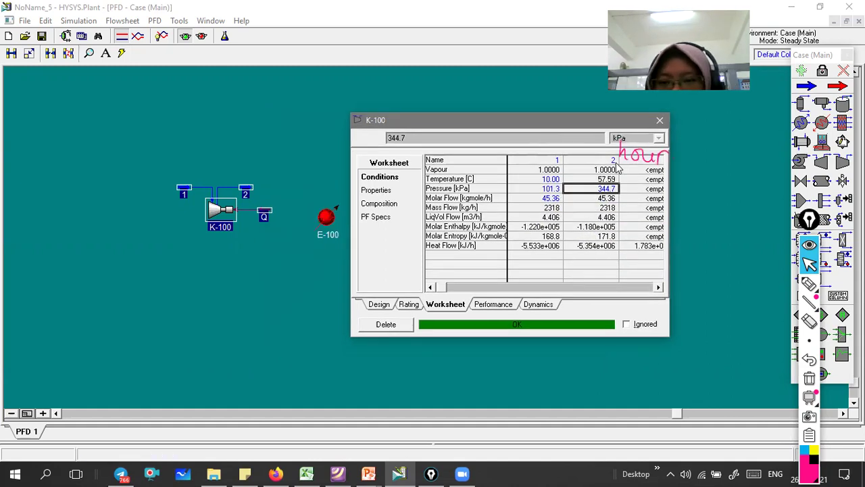
pyautogui.moveTo(577, 123); pyautogui.dragTo(500, 112)
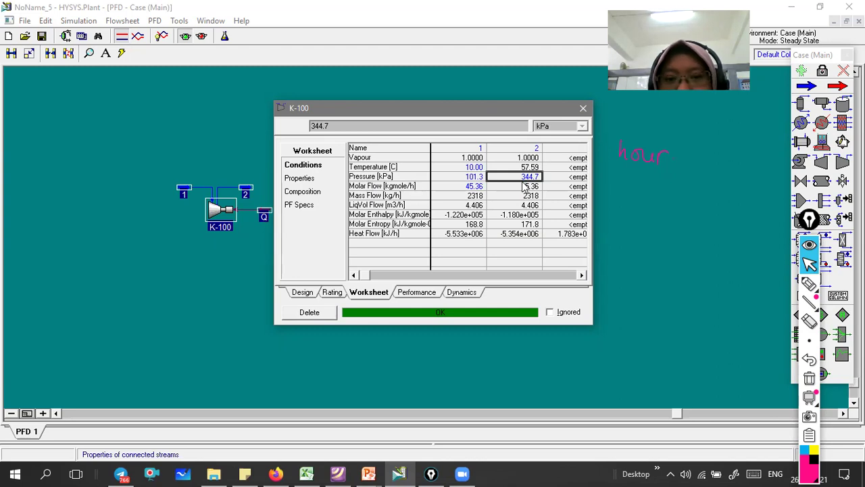
pyautogui.moveTo(526, 175)
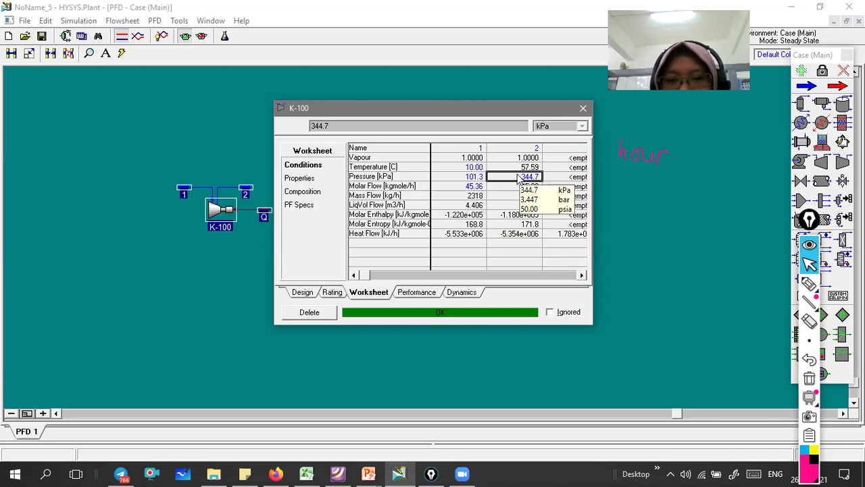
pyautogui.click(583, 108)
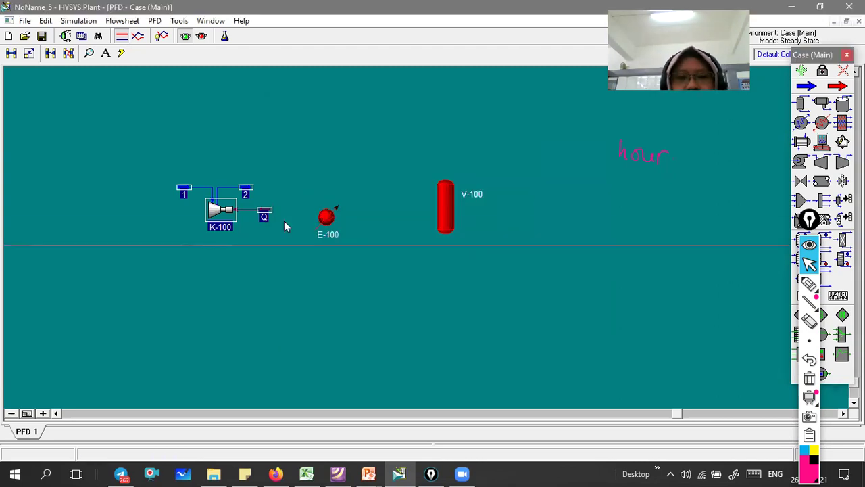
# Step: Open cooler E-100 and connect stream 2 as its inlet
pyautogui.doubleClick(326, 218)
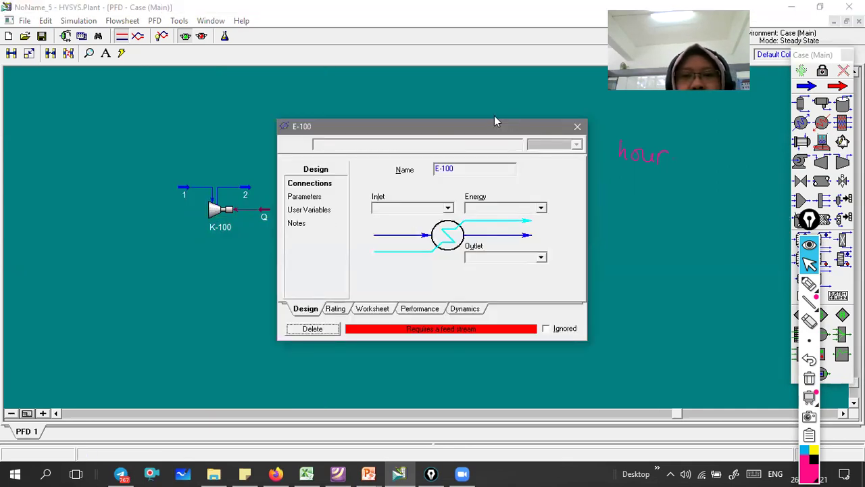
pyautogui.moveTo(494, 121); pyautogui.dragTo(567, 108)
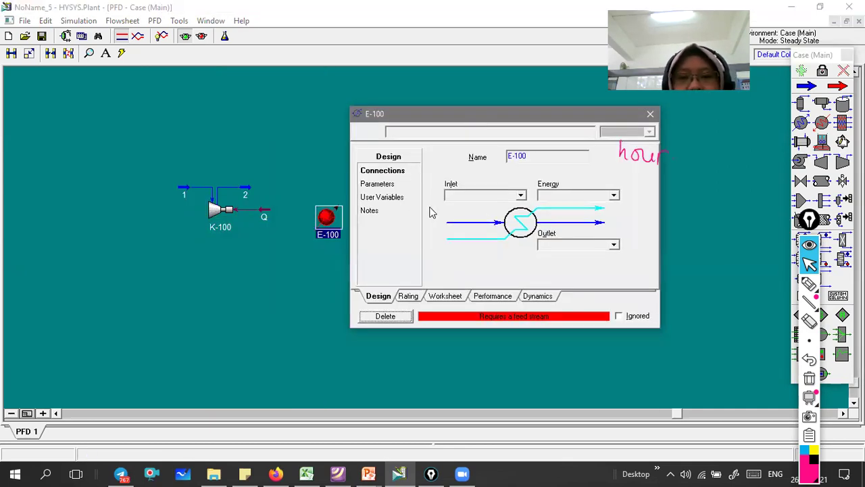
pyautogui.click(512, 194)
pyautogui.click(520, 155)
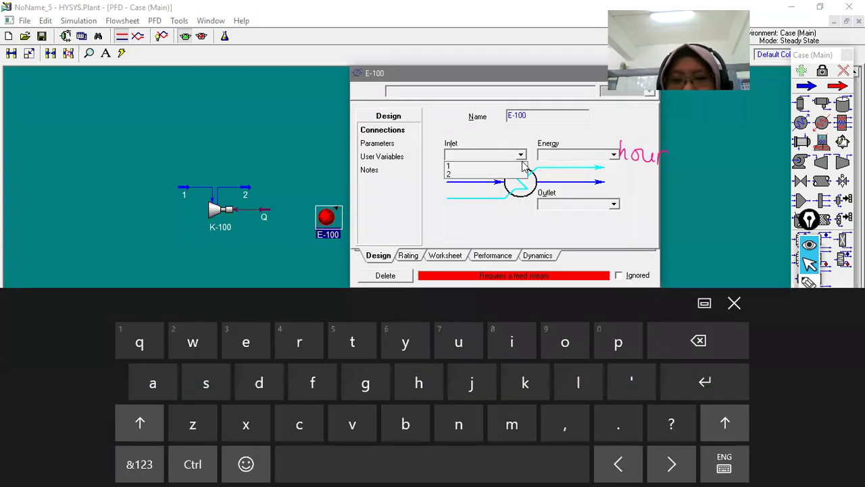
pyautogui.click(449, 176)
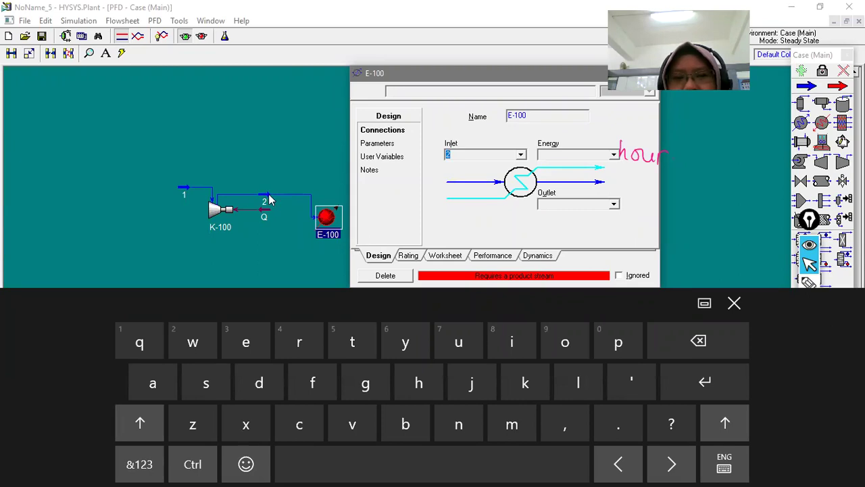
# Step: Add outlet stream 3 and energy stream E to cooler E-100
pyautogui.click(614, 204)
pyautogui.click(560, 203)
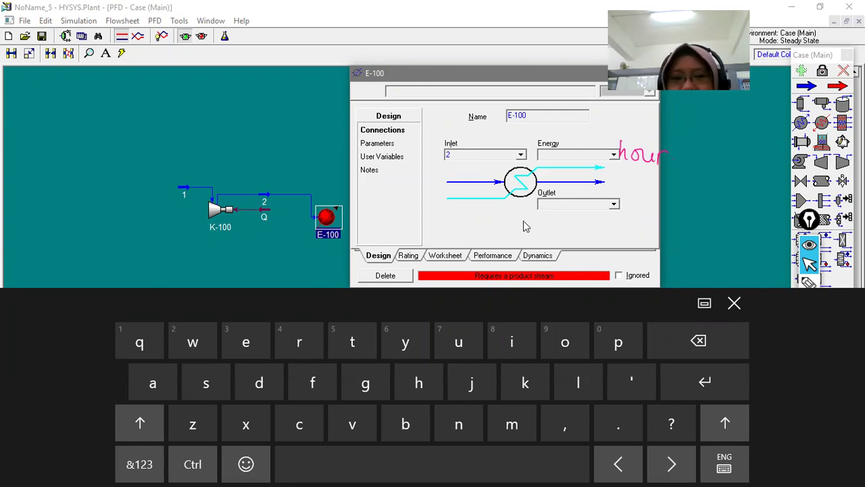
pyautogui.write('3')
pyautogui.press('Return')
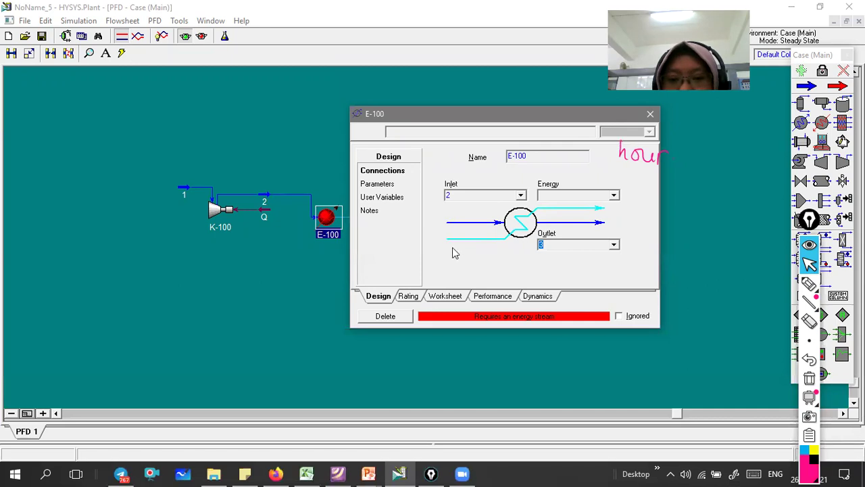
pyautogui.click(551, 195)
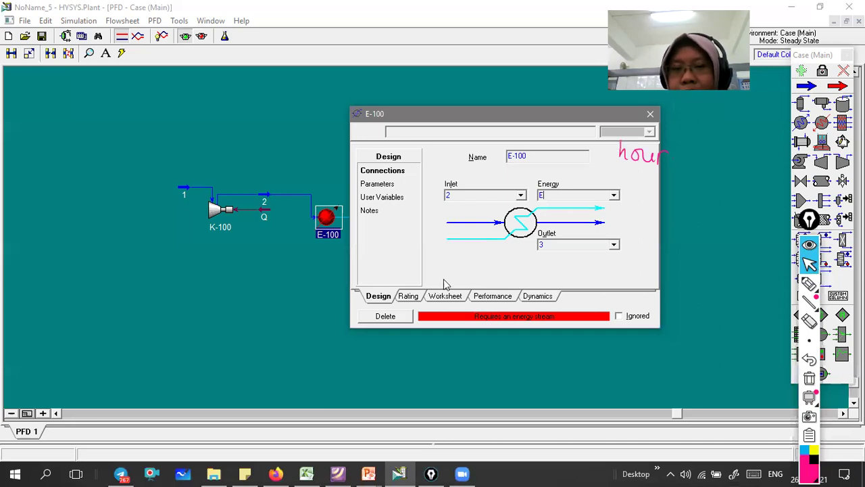
pyautogui.press('Return')
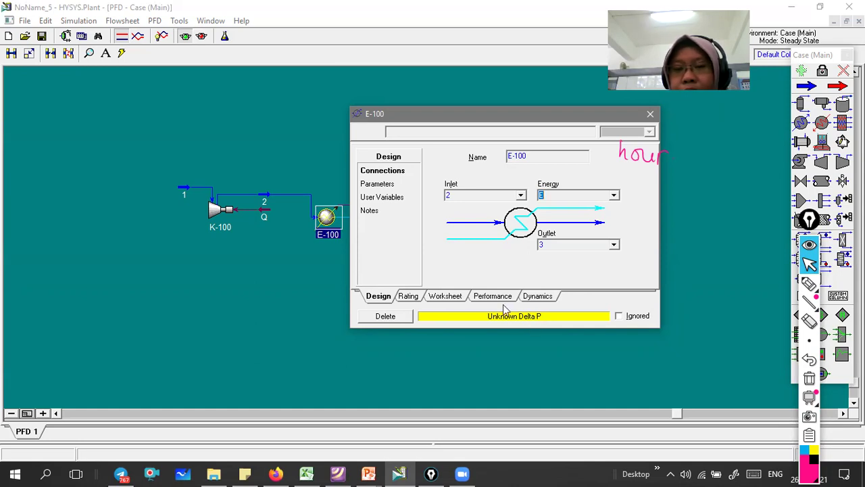
# Step: Check the cooling temperature in the module PDF and set stream 3's temperature to 32 F in the cooler's worksheet conditions
pyautogui.click(454, 297)
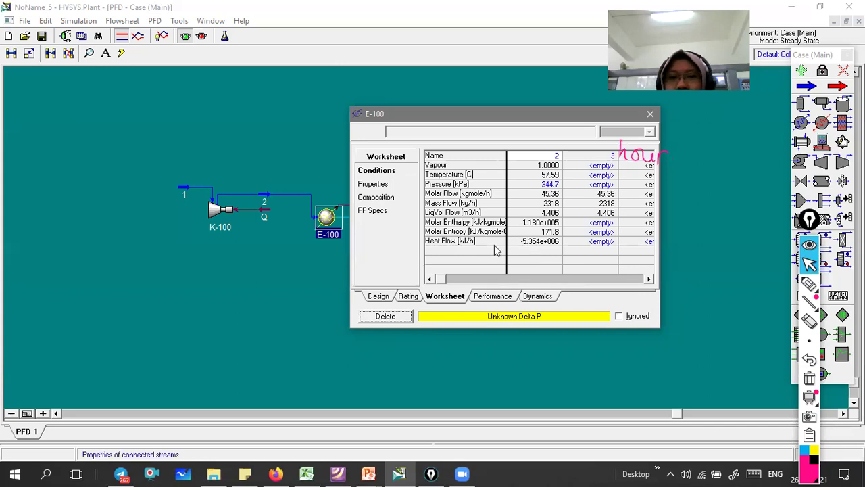
pyautogui.click(338, 473)
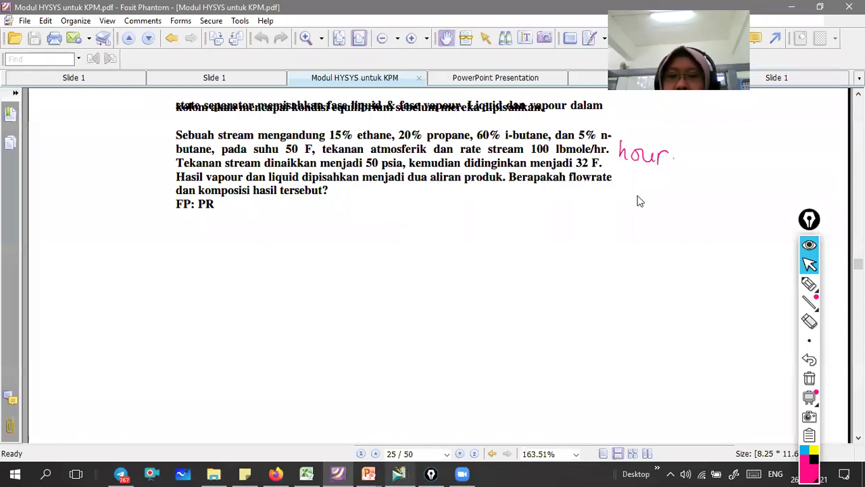
pyautogui.hotkey('alt', 'Tab')
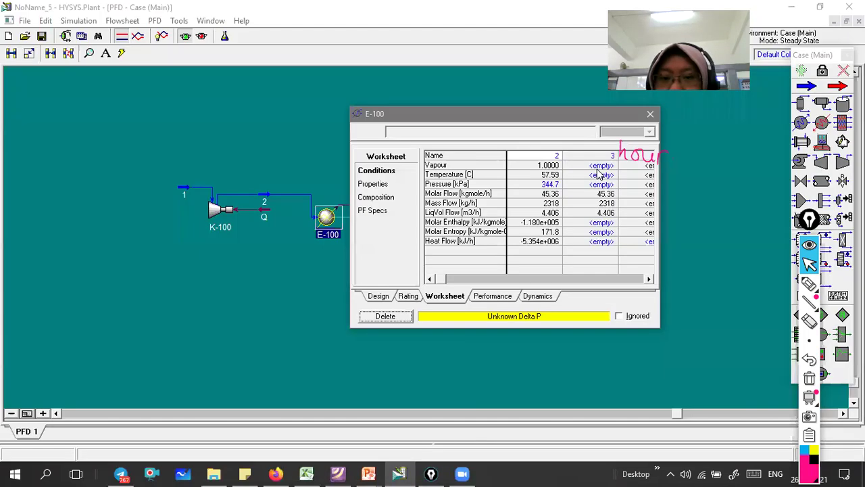
pyautogui.click(585, 175)
pyautogui.click(543, 132)
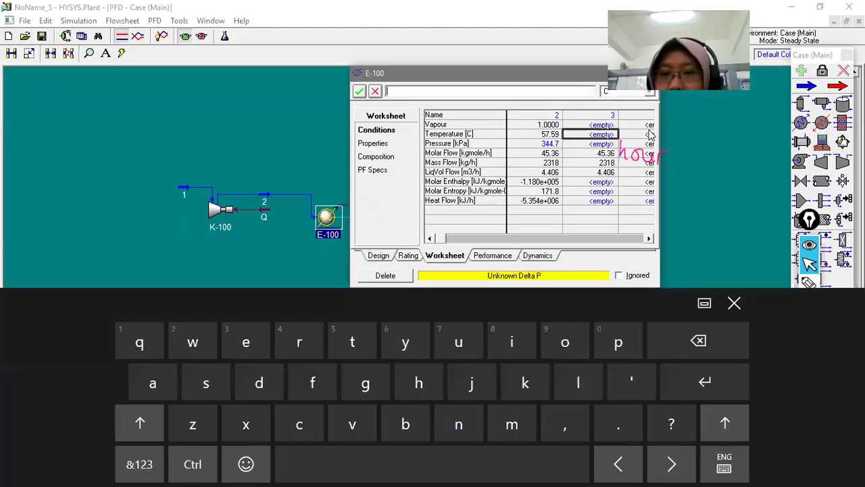
pyautogui.write('32')
pyautogui.click(649, 132)
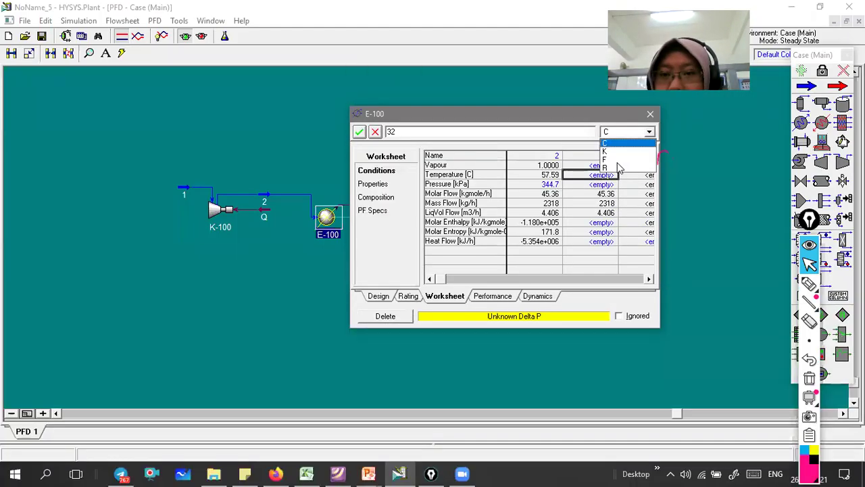
pyautogui.click(605, 161)
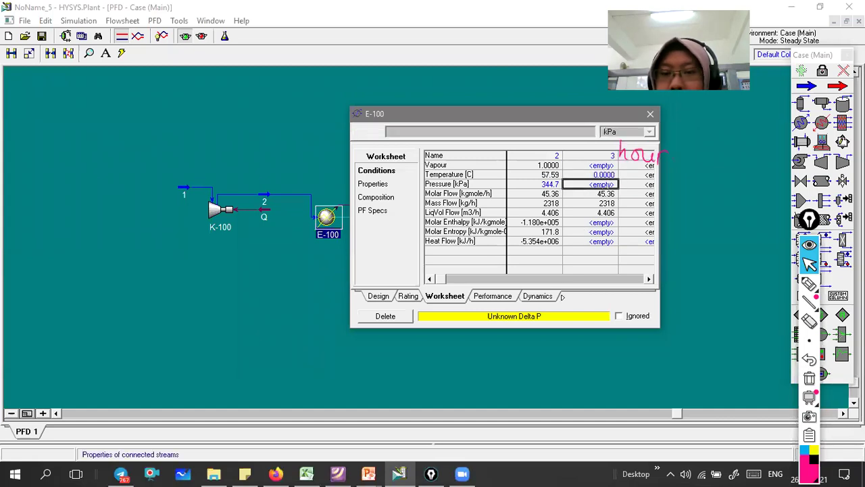
# Step: Re-enter stream 3's temperature as 32 F in cooler E-100's worksheet conditions
pyautogui.click(589, 232)
pyautogui.click(586, 174)
pyautogui.click(421, 133)
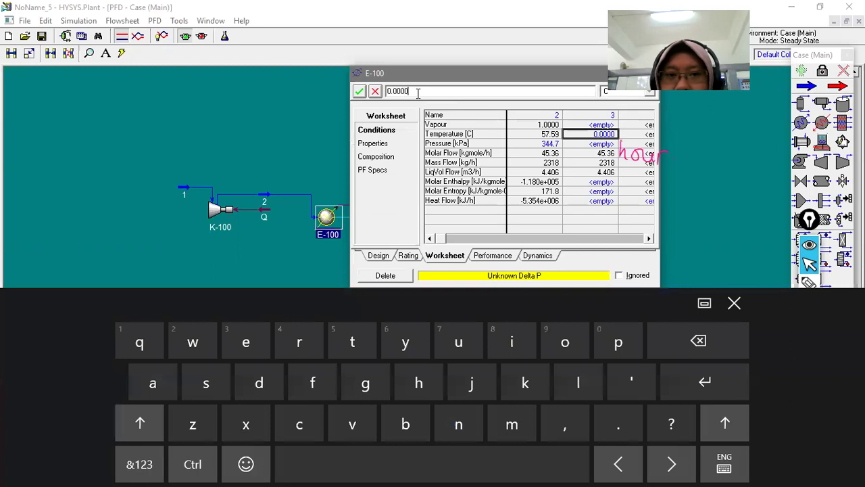
pyautogui.write('32')
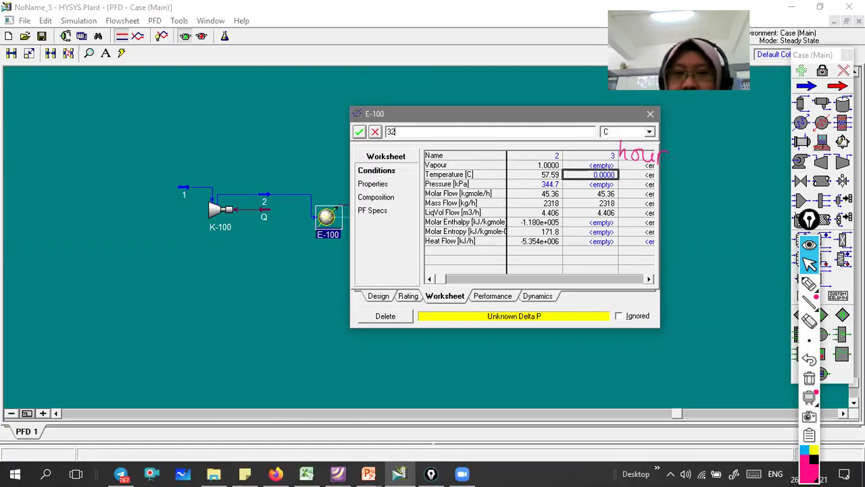
pyautogui.click(649, 132)
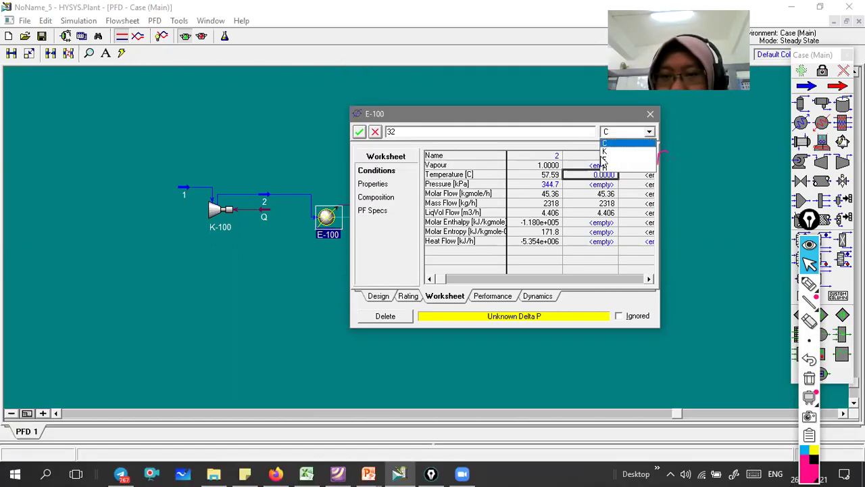
pyautogui.click(608, 159)
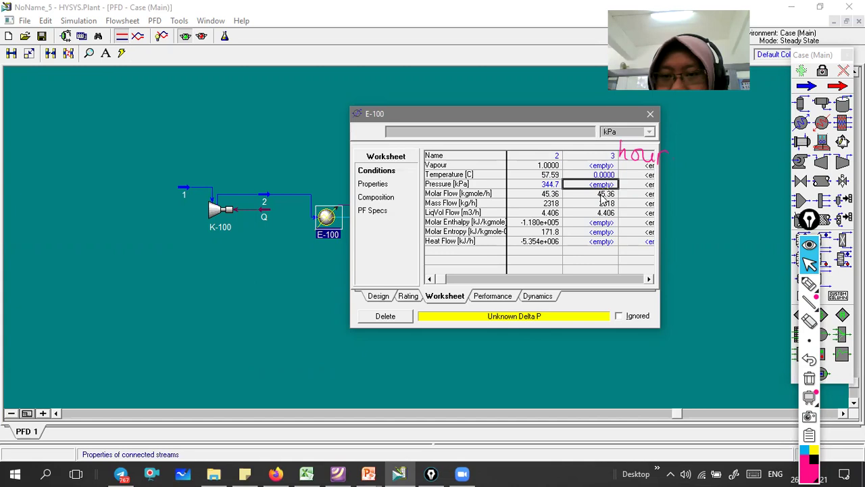
pyautogui.click(578, 213)
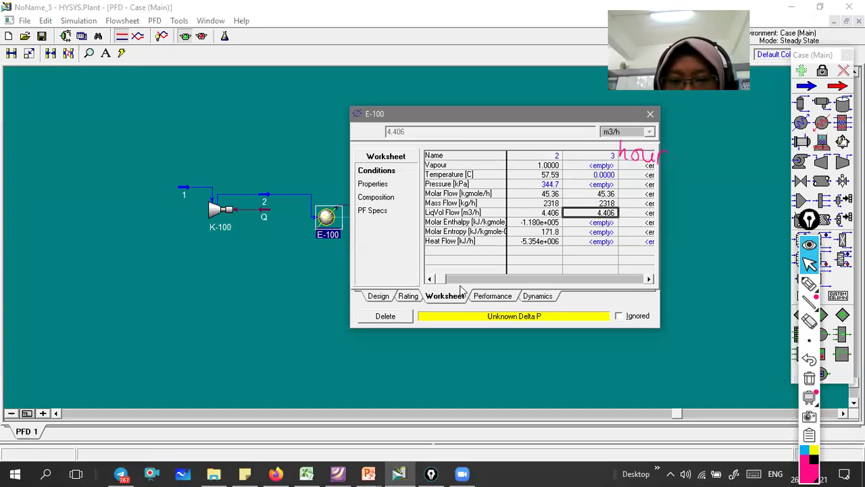
# Step: Look up the cooler's pressure drop in the module PDF and set Delta P to 0 kPa in E-100's design parameters
pyautogui.click(337, 473)
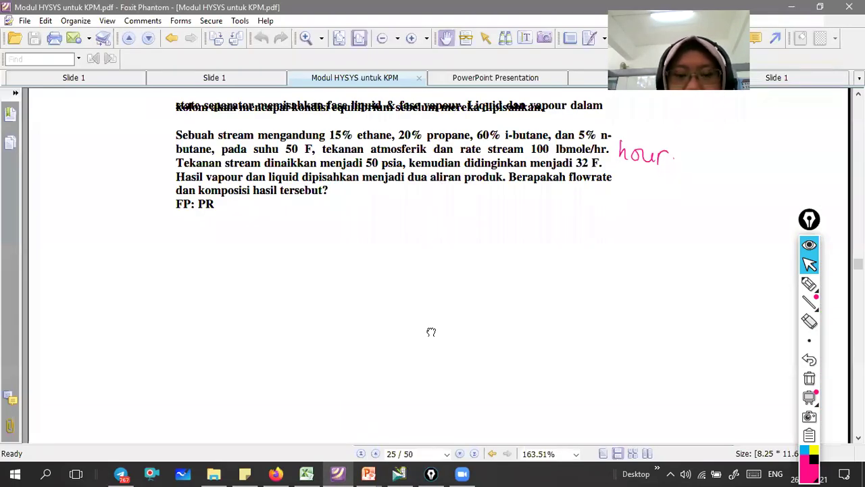
pyautogui.scroll(-3, 406, 388)
pyautogui.scroll(-5, 502, 364)
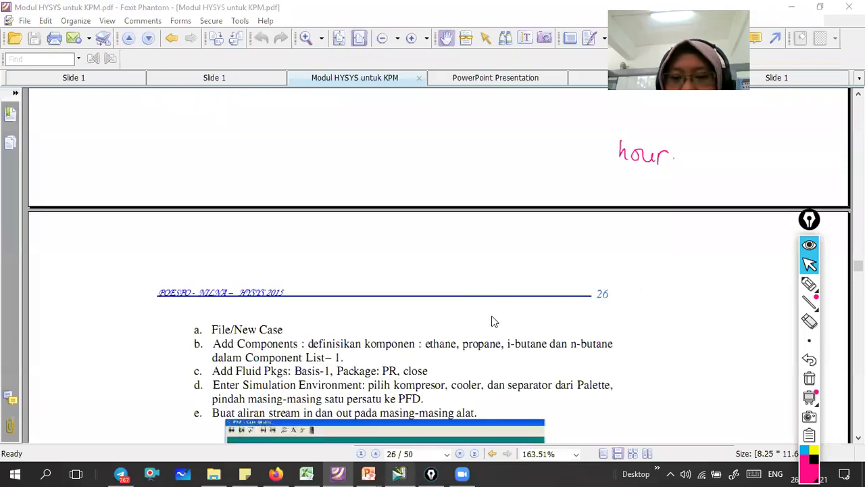
pyautogui.hotkey('alt', 'Tab')
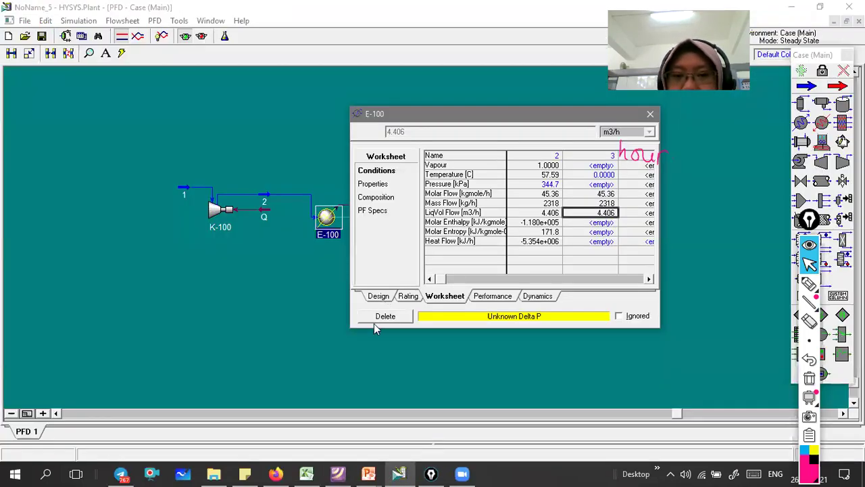
pyautogui.click(378, 295)
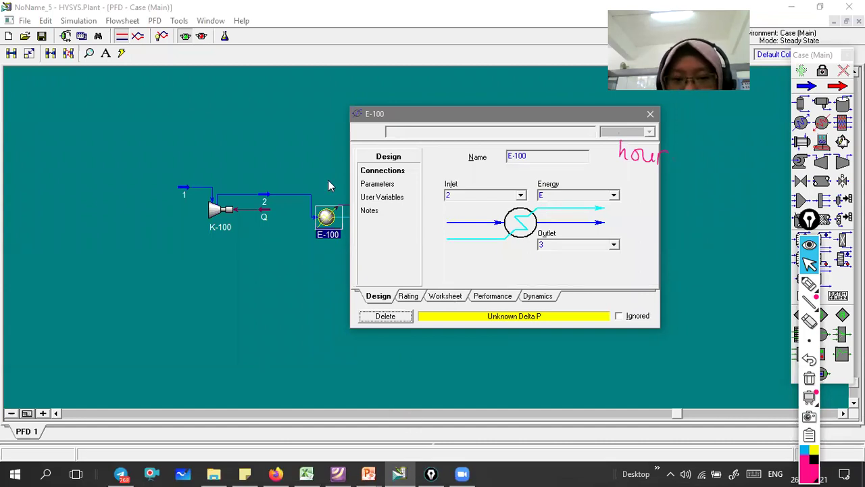
pyautogui.click(377, 183)
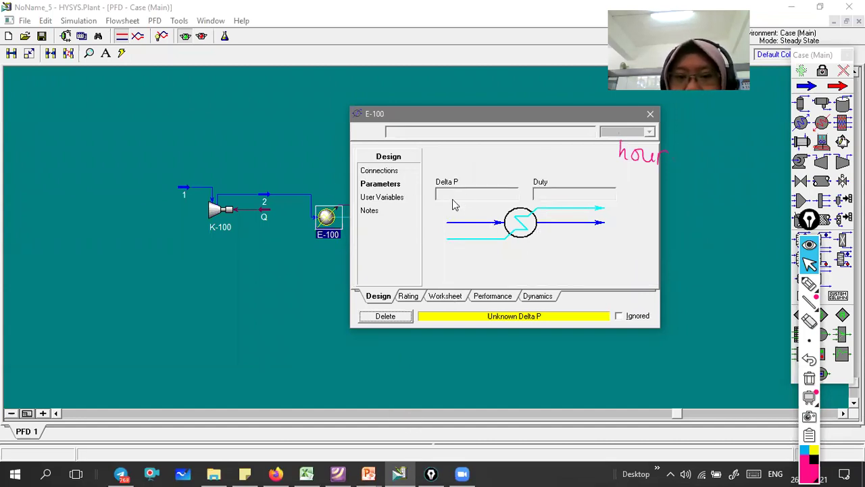
pyautogui.click(453, 196)
pyautogui.scroll(-10, 392, 271)
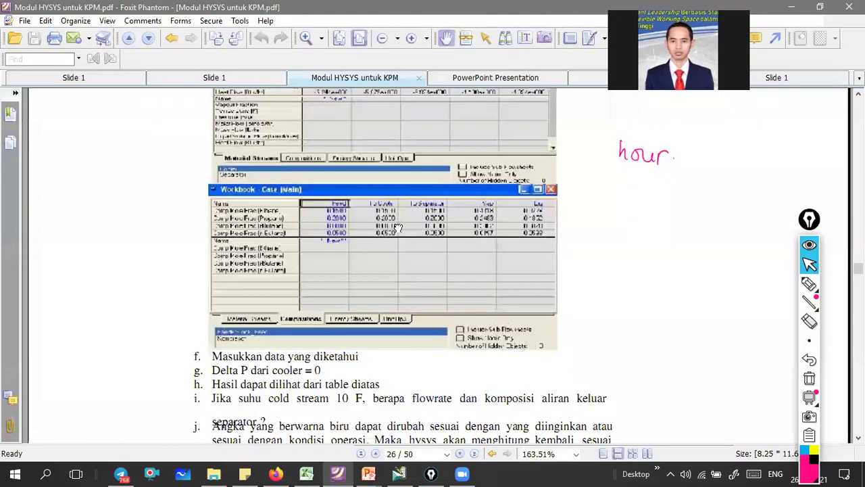
pyautogui.scroll(-3, 398, 230)
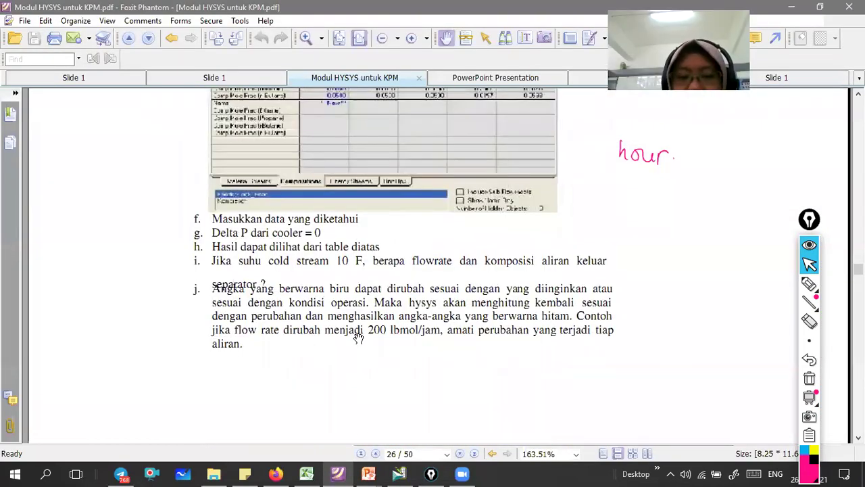
pyautogui.click(399, 473)
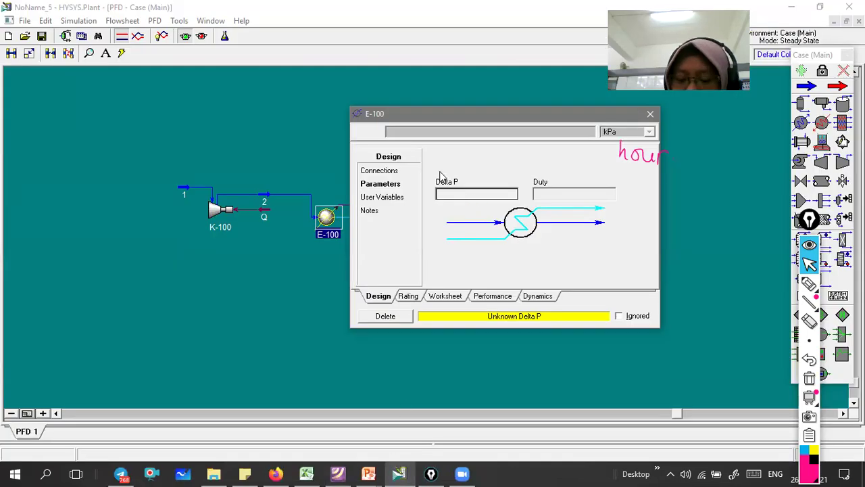
pyautogui.write('0')
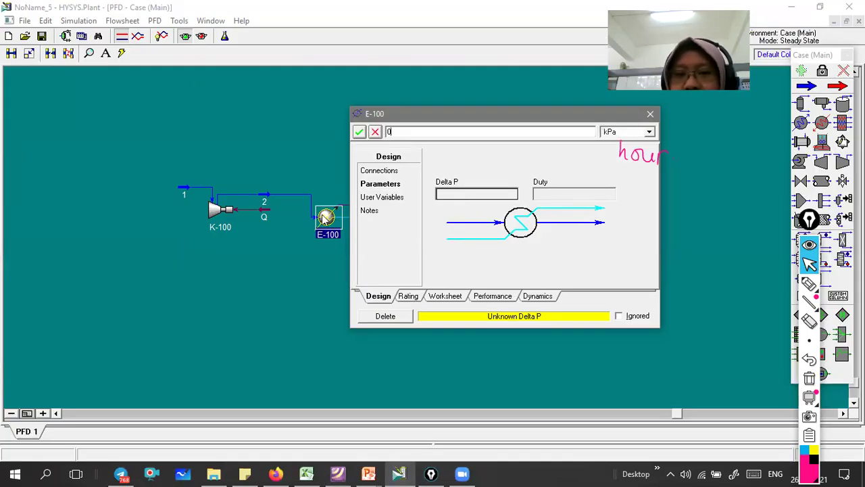
pyautogui.press('Return')
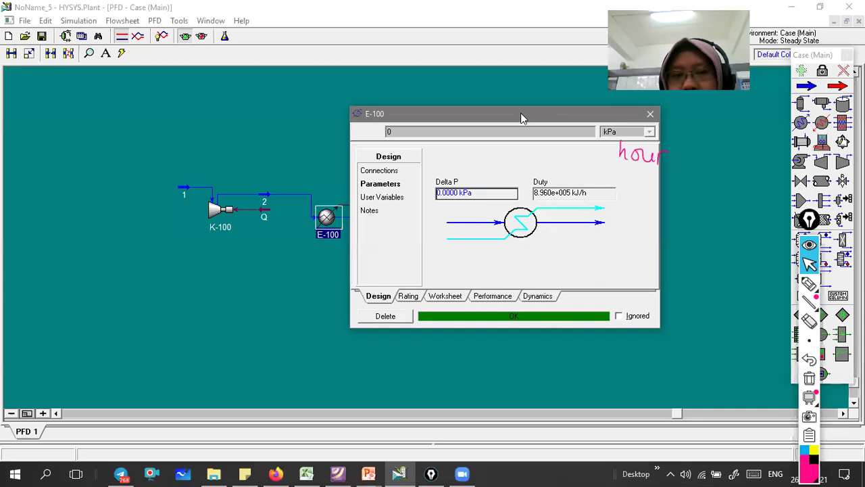
# Step: Examine the conditions and composition of streams 2 and 3 in E-100's worksheet, and close the cooler window
pyautogui.moveTo(522, 118); pyautogui.dragTo(574, 126)
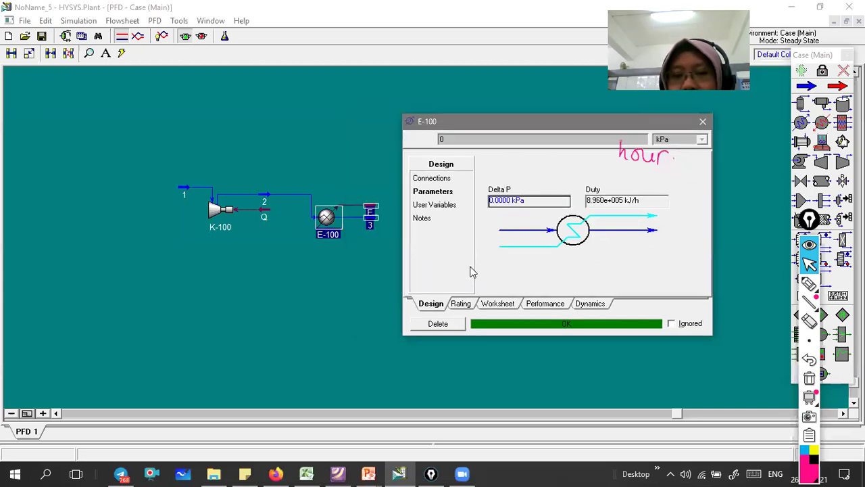
pyautogui.click(498, 303)
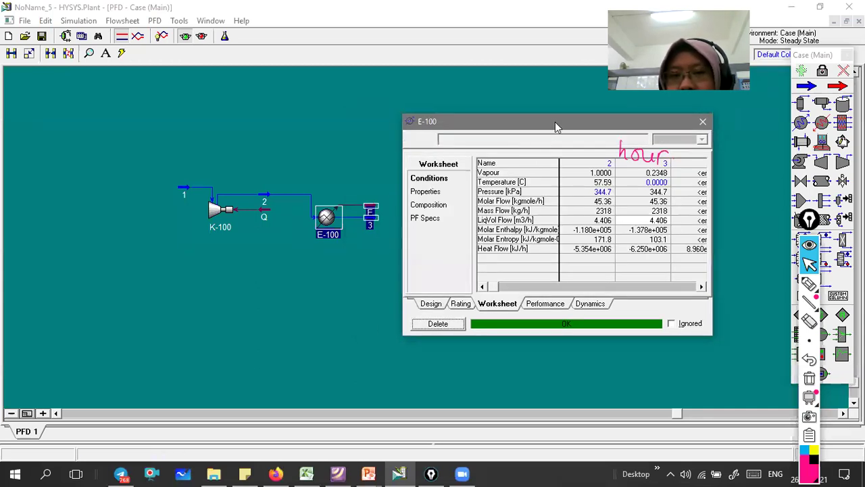
pyautogui.moveTo(555, 122); pyautogui.dragTo(532, 144)
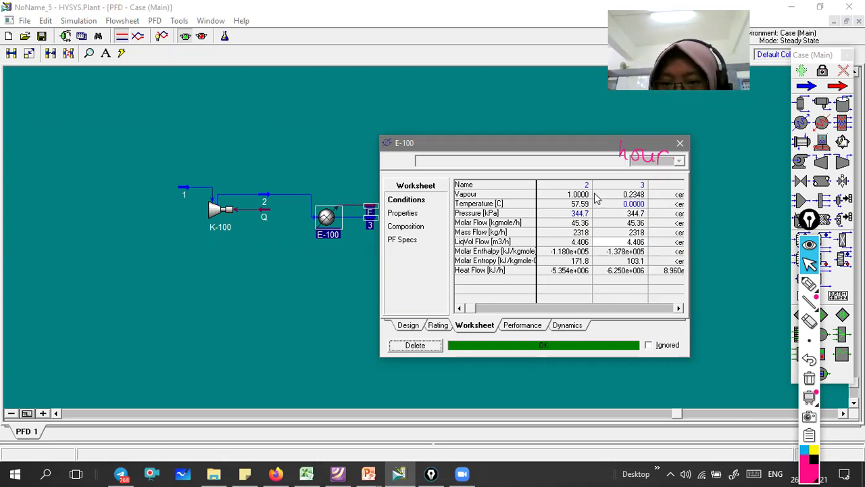
pyautogui.click(419, 227)
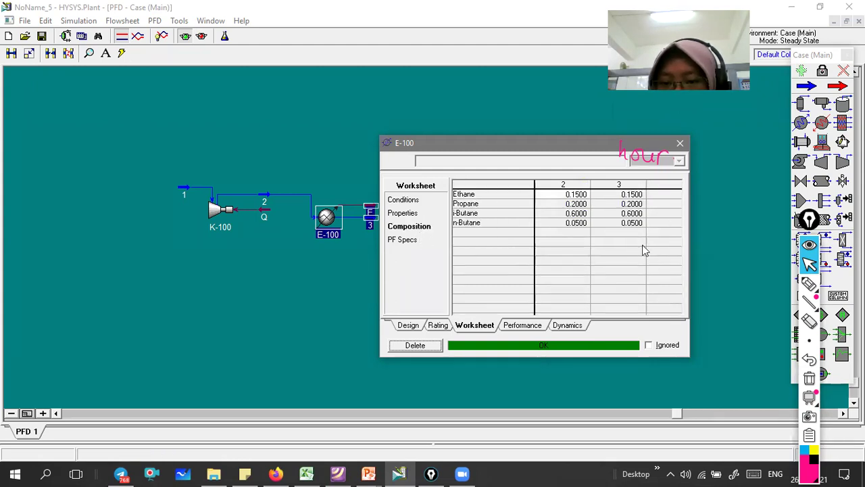
pyautogui.click(417, 201)
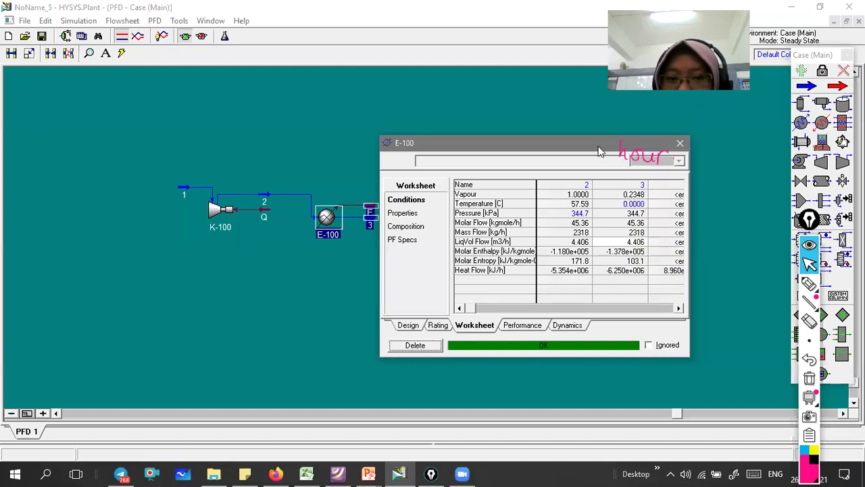
pyautogui.moveTo(598, 150); pyautogui.dragTo(622, 132)
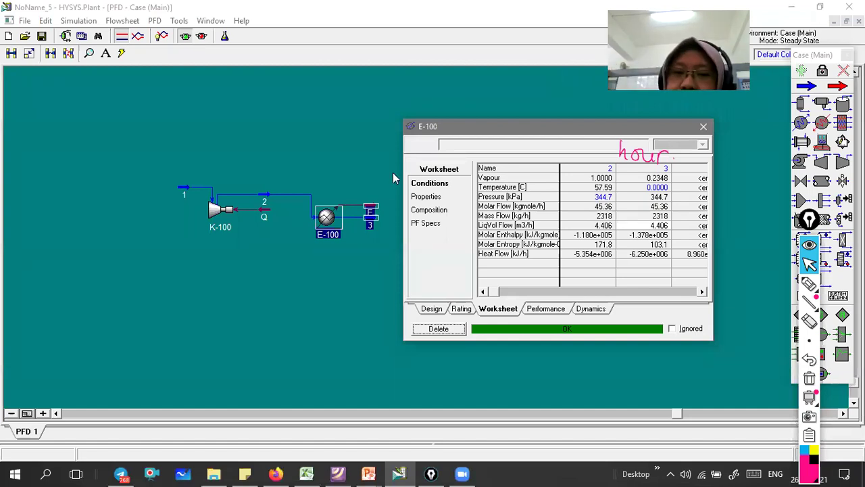
pyautogui.moveTo(524, 129); pyautogui.dragTo(453, 133)
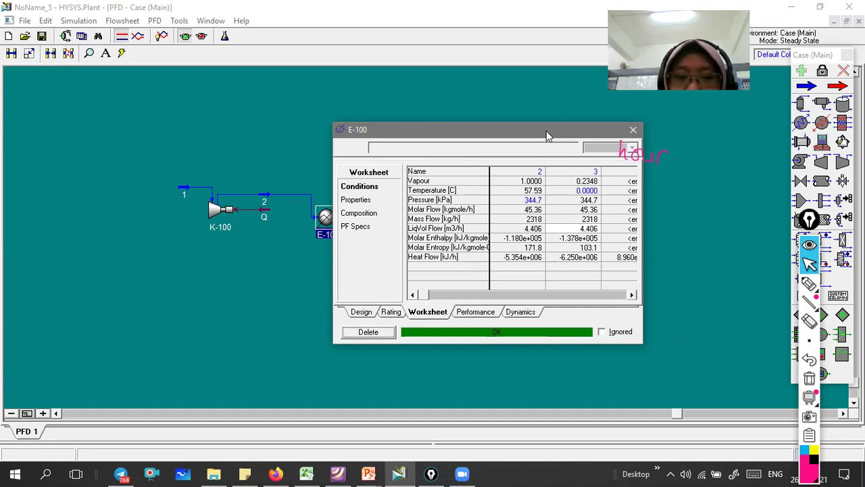
pyautogui.moveTo(546, 130); pyautogui.dragTo(585, 158)
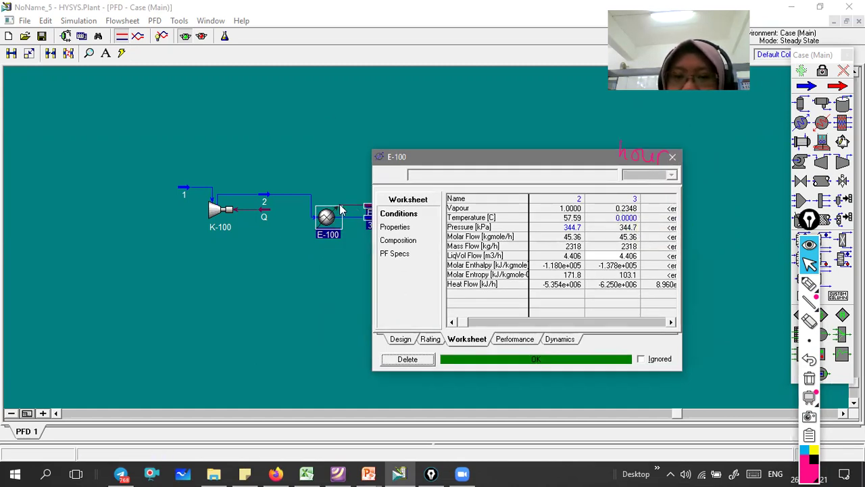
pyautogui.moveTo(462, 156); pyautogui.dragTo(548, 140)
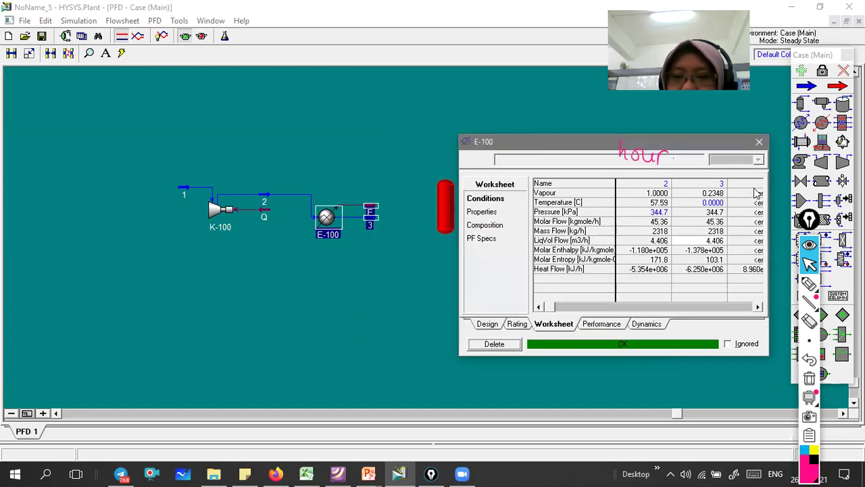
pyautogui.click(760, 141)
# Step: Open separator V-100 and connect stream 3 as its inlet
pyautogui.click(430, 231)
pyautogui.moveTo(430, 231); pyautogui.dragTo(419, 236)
pyautogui.doubleClick(417, 219)
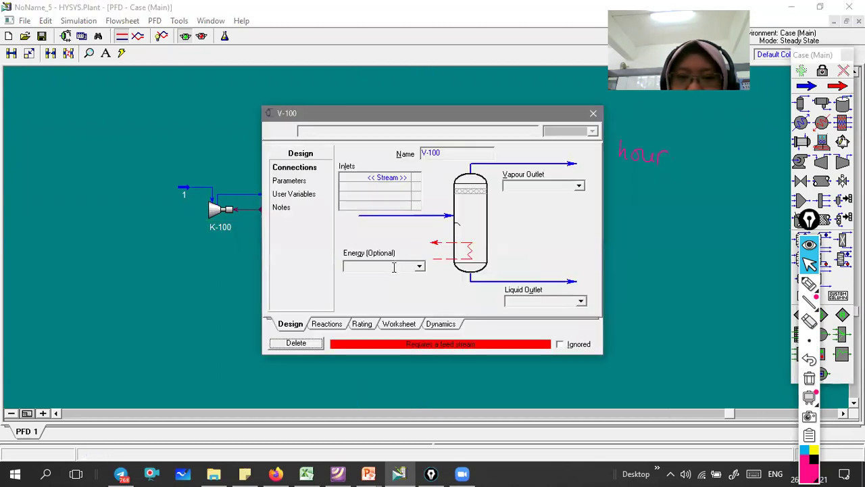
pyautogui.click(395, 178)
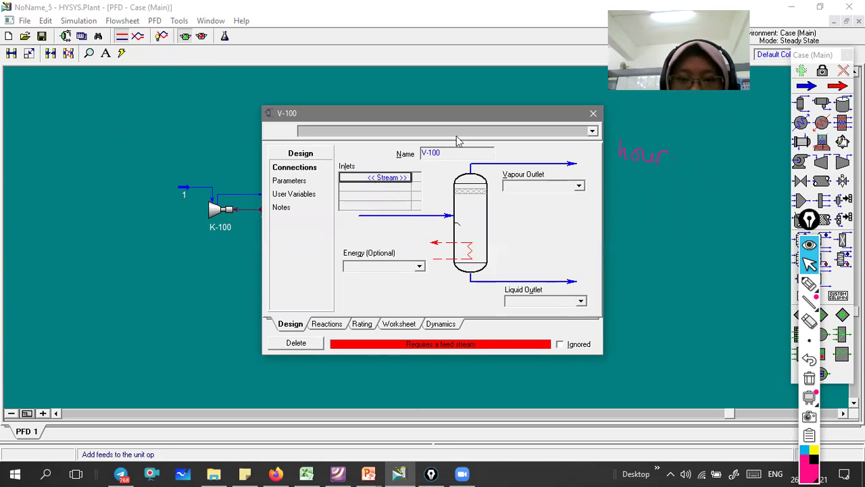
pyautogui.click(592, 131)
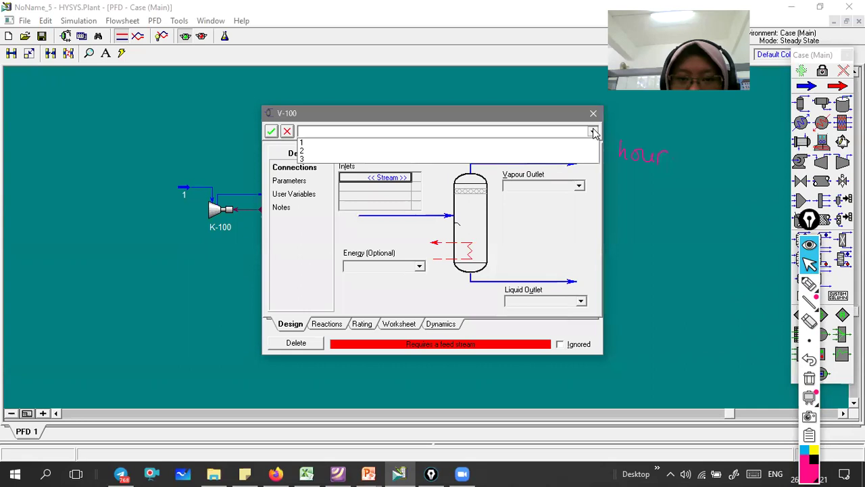
pyautogui.click(302, 158)
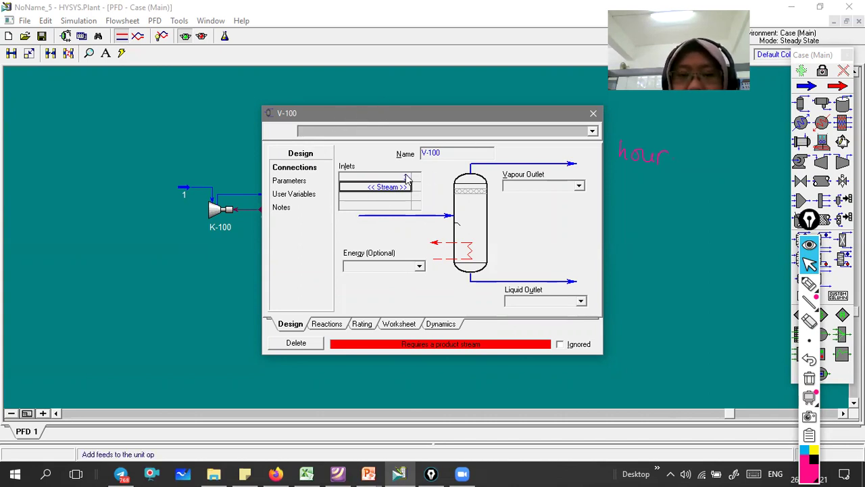
# Step: Add a vapour outlet stream named vap and a liquid outlet stream named liq to separator V-100
pyautogui.click(533, 184)
pyautogui.write('vap')
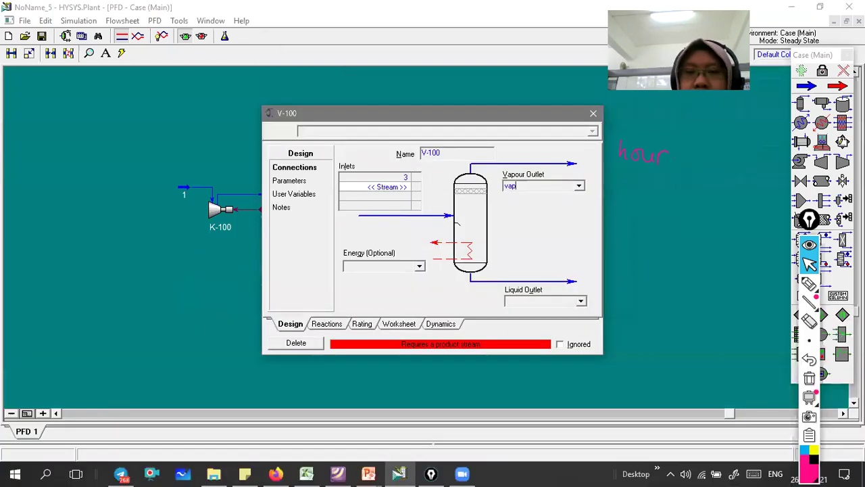
pyautogui.click(539, 300)
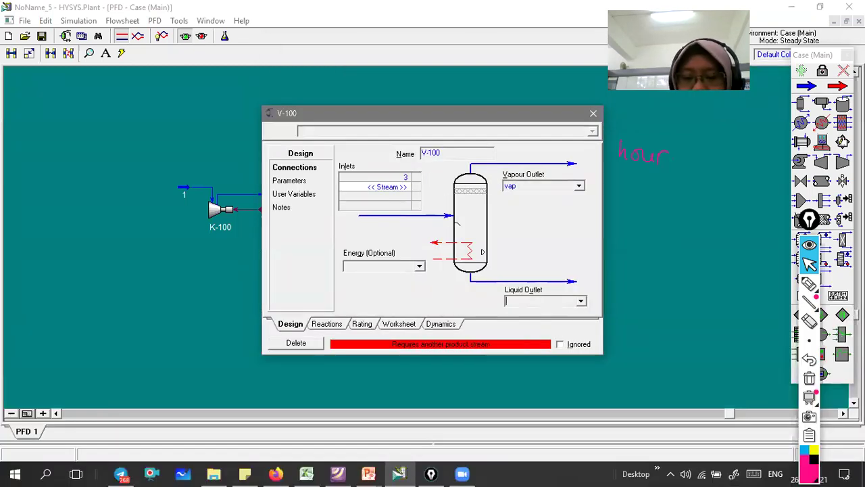
pyautogui.write('l')
pyautogui.press('Return')
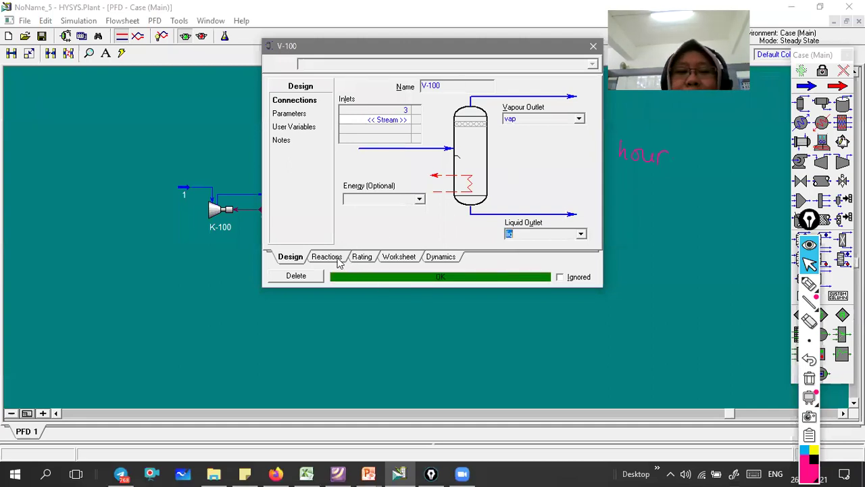
# Step: Examine the conditions of streams 3, liq and vap in V-100's worksheet, clearing the handwritten annotation over the table
pyautogui.click(396, 259)
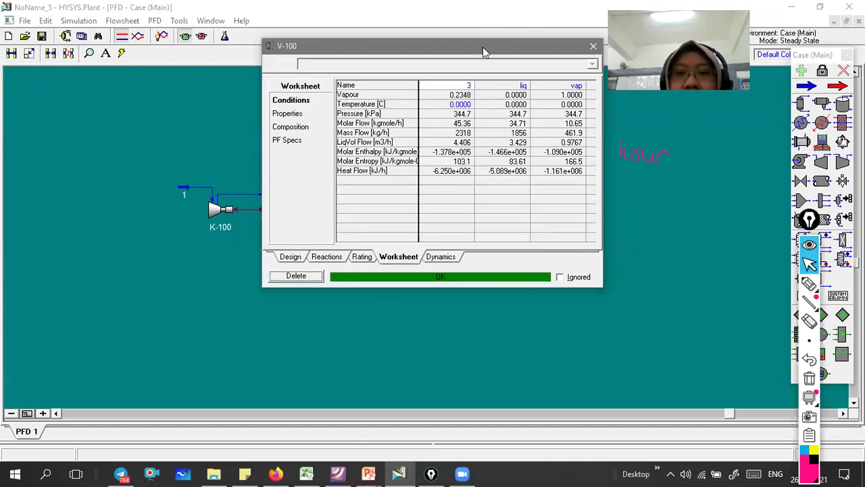
pyautogui.moveTo(483, 46); pyautogui.dragTo(537, 99)
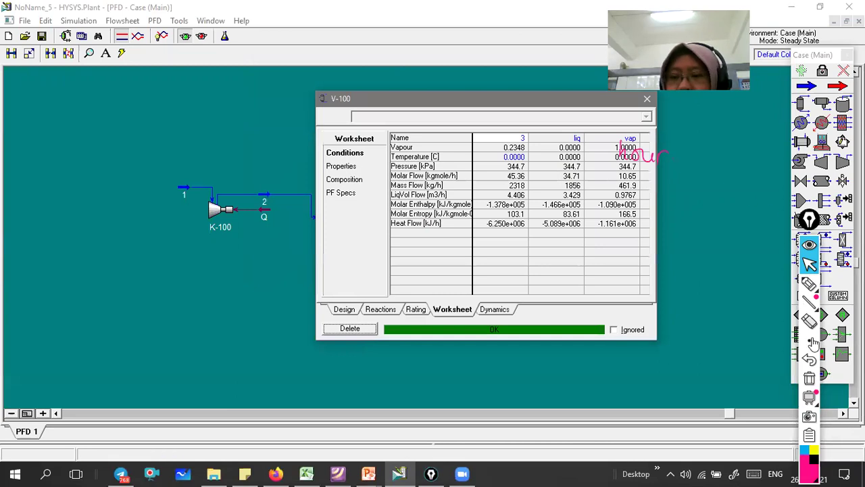
pyautogui.click(809, 379)
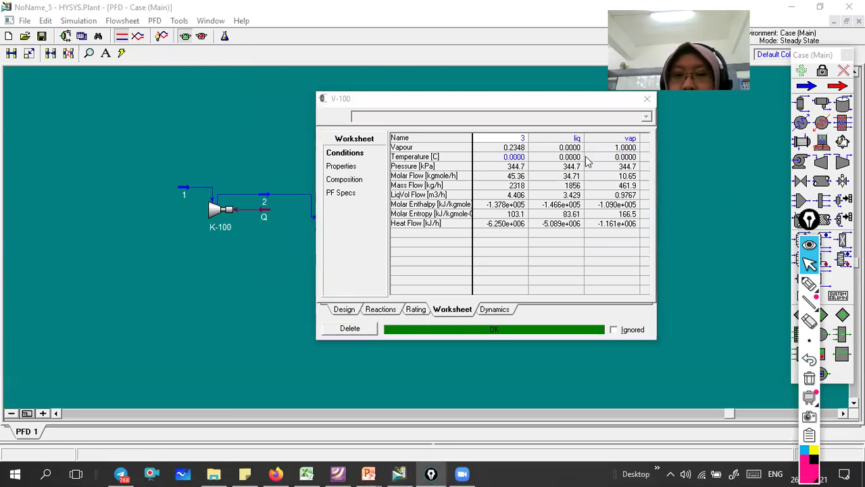
pyautogui.moveTo(566, 101); pyautogui.dragTo(550, 119)
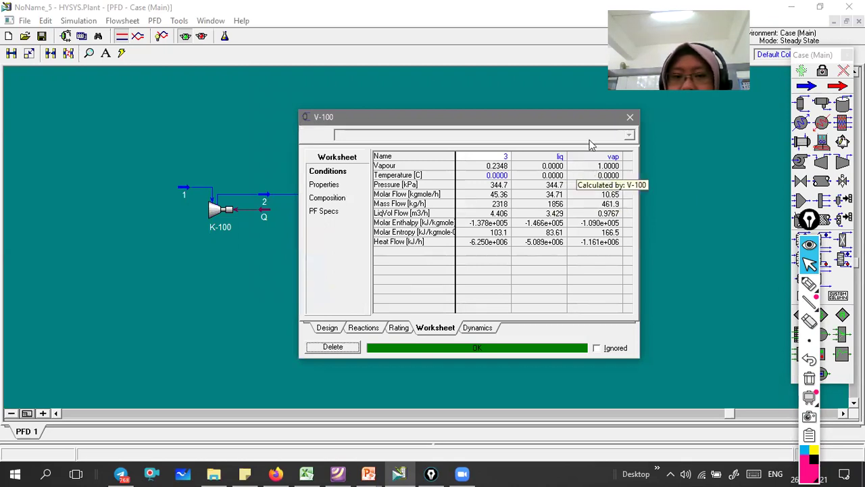
# Step: Move V-100's window off the separator, compare the conditions and composition of its streams, and briefly circle the vap composition before clearing the mark
pyautogui.moveTo(599, 118); pyautogui.dragTo(371, 140)
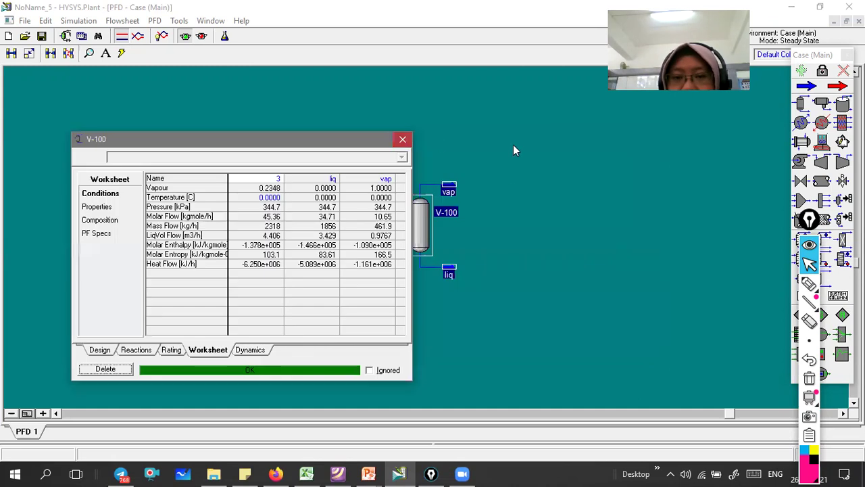
pyautogui.click(107, 221)
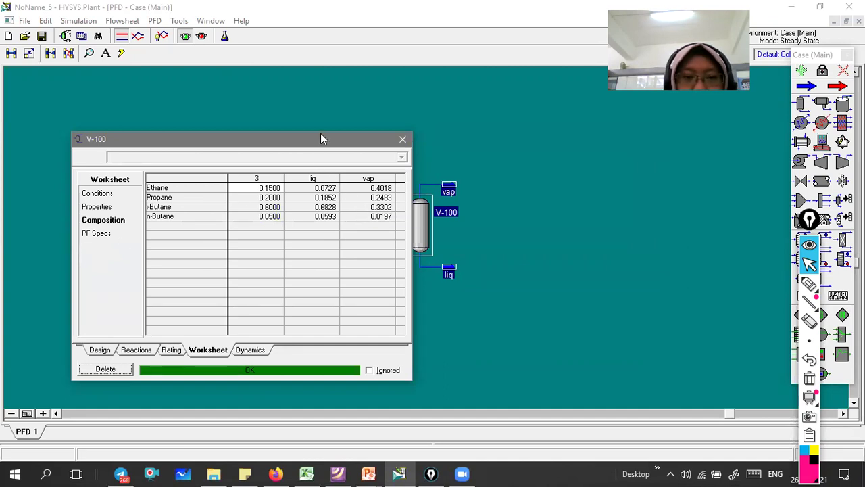
pyautogui.moveTo(321, 139); pyautogui.dragTo(315, 143)
pyautogui.click(98, 198)
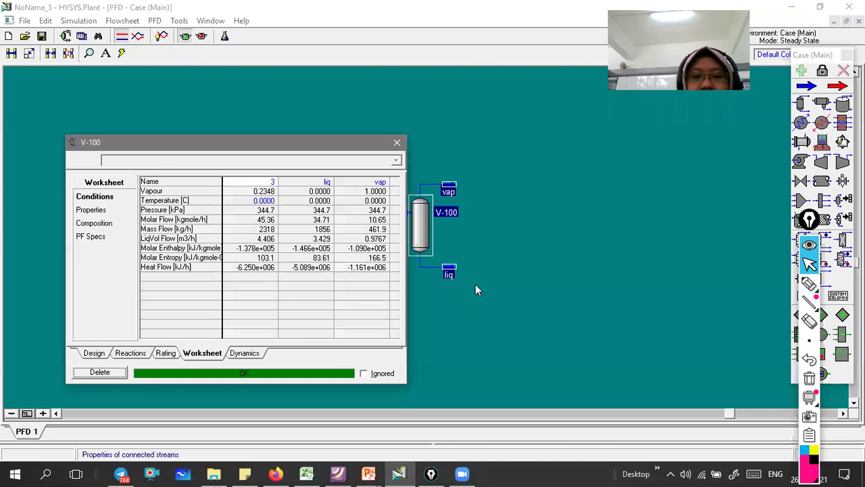
pyautogui.click(94, 224)
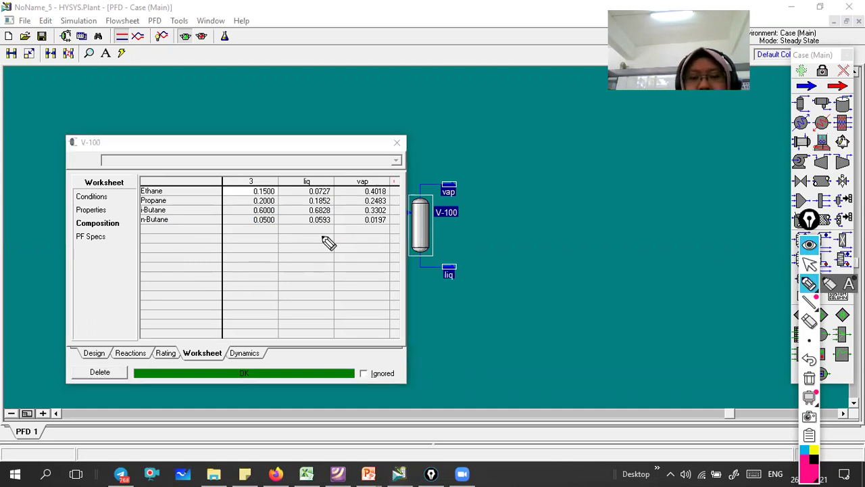
pyautogui.moveTo(395, 163); pyautogui.dragTo(378, 165)
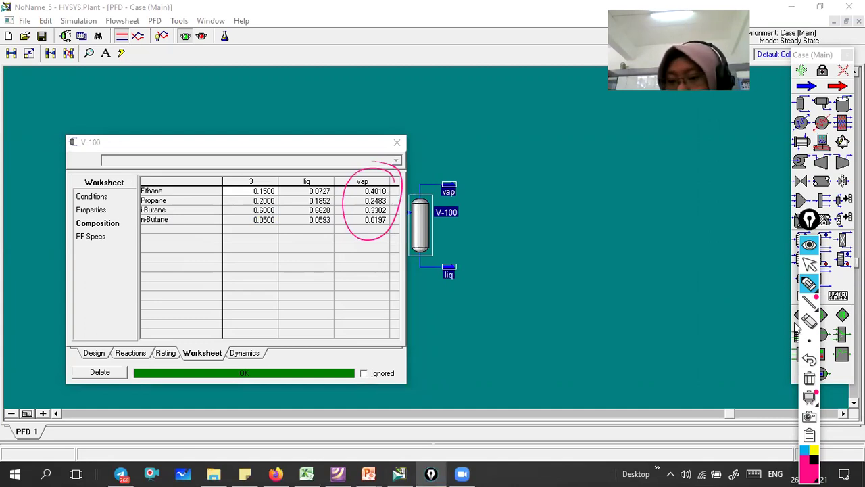
pyautogui.click(809, 380)
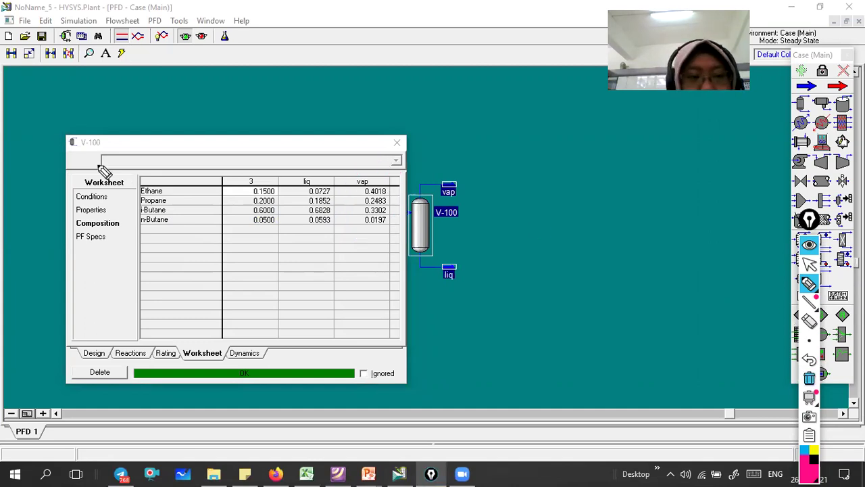
pyautogui.click(810, 264)
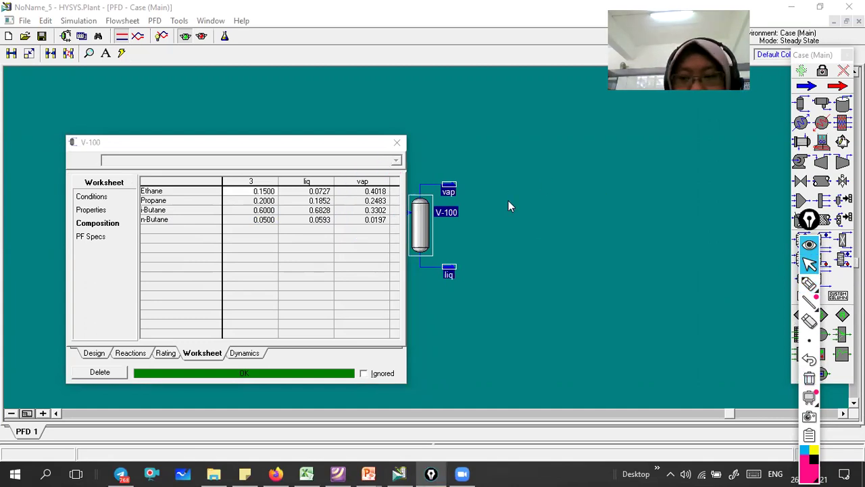
# Step: Examine the mass flow of stream liq in the conditions of V-100's worksheet
pyautogui.click(91, 196)
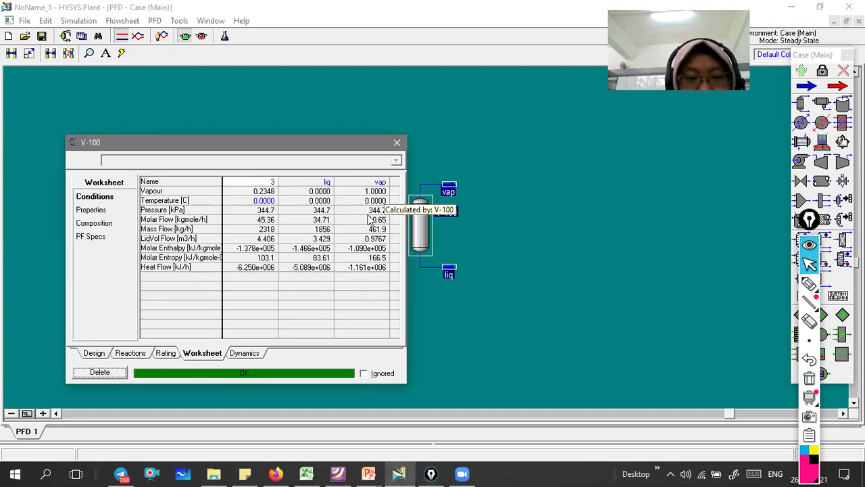
pyautogui.click(309, 240)
pyautogui.click(312, 230)
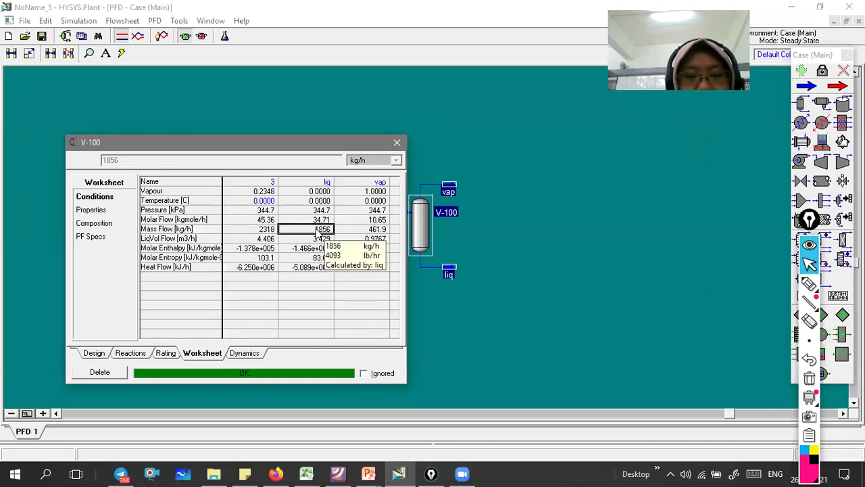
# Step: Circle the Vapour label and the vapour fractions of liq and vap, and draw an arrow from liq's fraction to the label
pyautogui.click(809, 284)
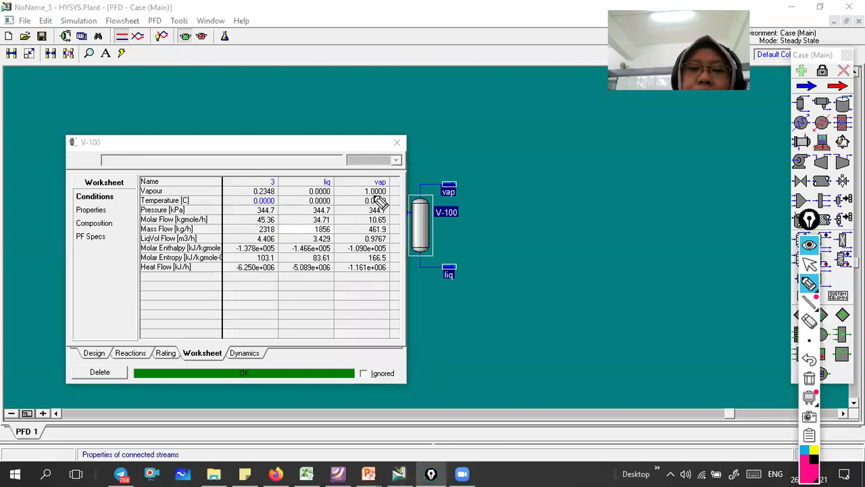
pyautogui.moveTo(174, 193); pyautogui.dragTo(172, 193)
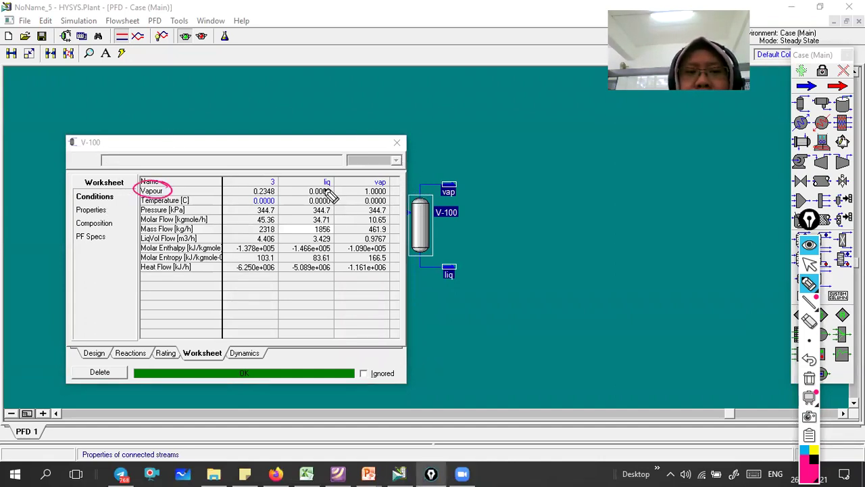
pyautogui.moveTo(340, 190)
pyautogui.mouseDown()
pyautogui.moveTo(304, 195)
pyautogui.moveTo(338, 195)
pyautogui.mouseUp()
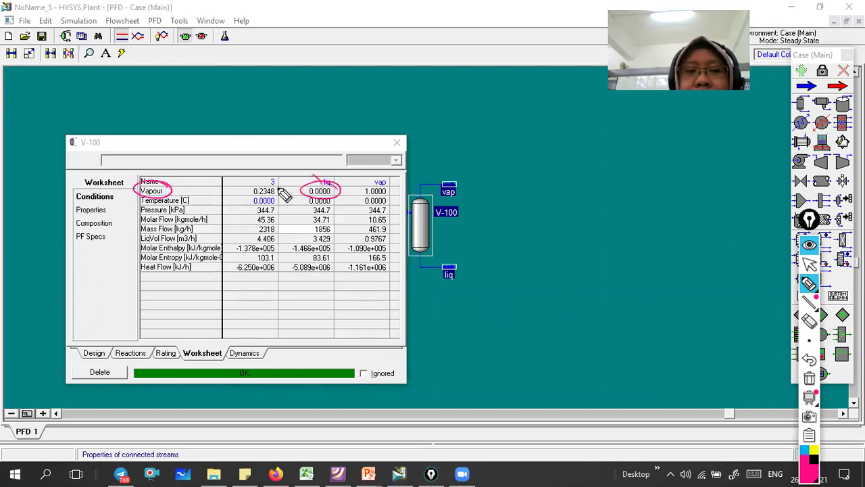
pyautogui.moveTo(315, 181); pyautogui.dragTo(191, 184)
pyautogui.moveTo(338, 186); pyautogui.dragTo(342, 188)
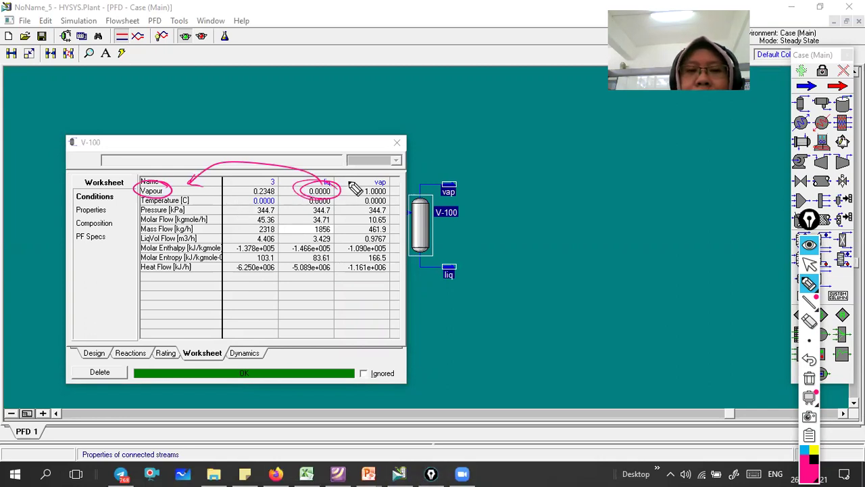
pyautogui.moveTo(397, 188)
pyautogui.mouseDown()
pyautogui.moveTo(371, 182)
pyautogui.moveTo(392, 197)
pyautogui.moveTo(354, 192)
pyautogui.mouseUp()
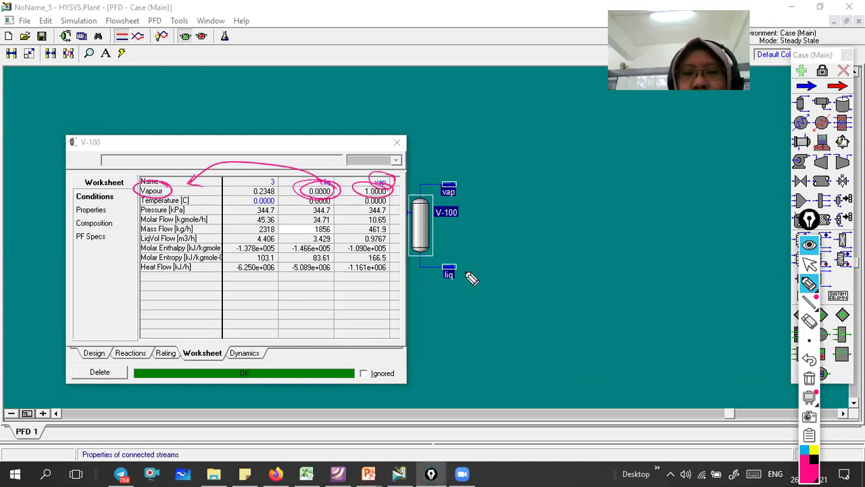
# Step: Circle the liq stream and its mass flow, and handwrite 1856 kg/jam beside the stream with an arrow
pyautogui.moveTo(473, 279)
pyautogui.mouseDown()
pyautogui.moveTo(464, 252)
pyautogui.moveTo(460, 283)
pyautogui.moveTo(498, 268)
pyautogui.mouseUp()
pyautogui.moveTo(332, 231); pyautogui.dragTo(314, 231)
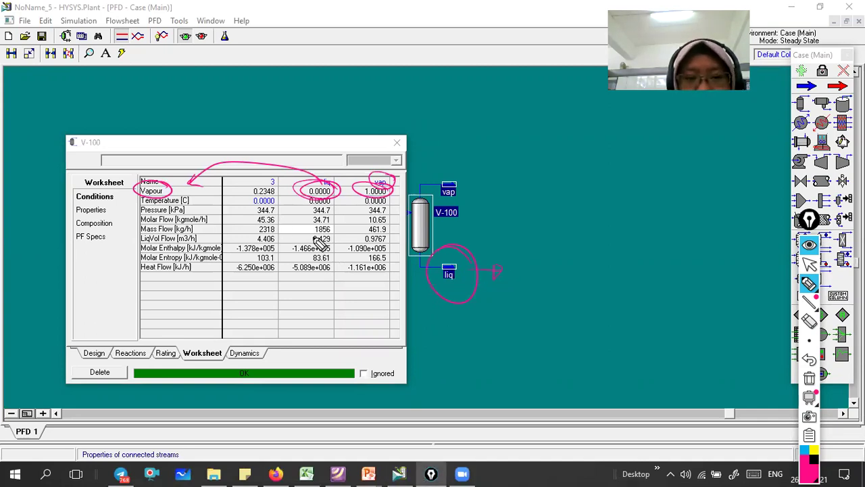
pyautogui.moveTo(522, 265)
pyautogui.mouseDown()
pyautogui.moveTo(520, 285)
pyautogui.moveTo(534, 266)
pyautogui.moveTo(549, 271)
pyautogui.mouseUp()
pyautogui.moveTo(601, 283)
pyautogui.mouseDown()
pyautogui.moveTo(619, 303)
pyautogui.moveTo(646, 286)
pyautogui.mouseUp()
pyautogui.moveTo(626, 329)
pyautogui.mouseDown()
pyautogui.moveTo(630, 309)
pyautogui.moveTo(670, 323)
pyautogui.mouseUp()
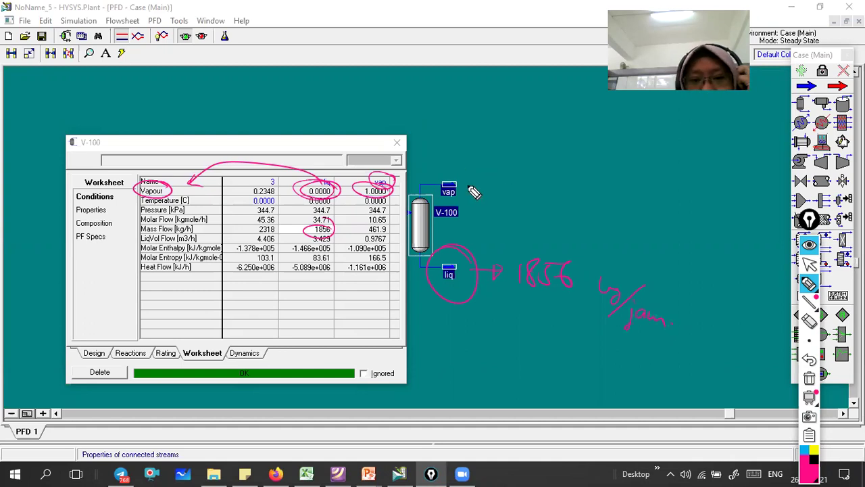
# Step: Handwrite 461,9 kg beside the vap stream and draw three branch lines from each of the two flowrate notes
pyautogui.moveTo(477, 177)
pyautogui.mouseDown()
pyautogui.moveTo(575, 195)
pyautogui.moveTo(558, 185)
pyautogui.moveTo(572, 203)
pyautogui.mouseUp()
pyautogui.click(583, 198)
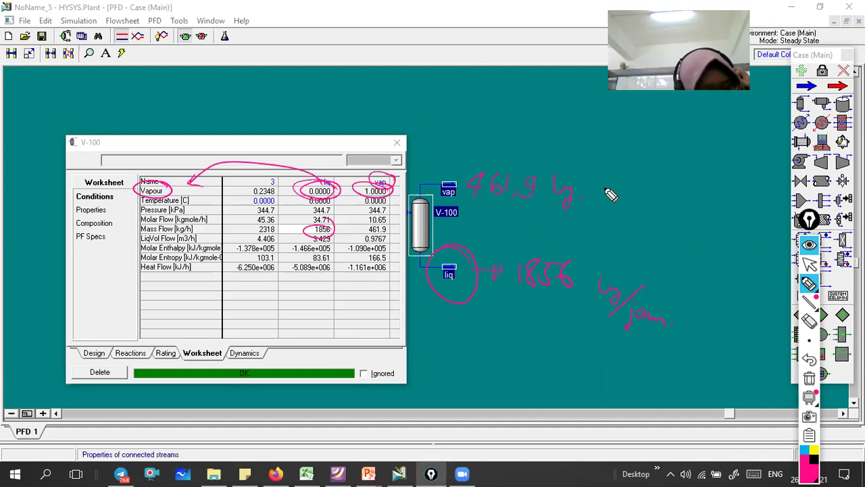
pyautogui.moveTo(639, 165)
pyautogui.mouseDown()
pyautogui.moveTo(590, 183)
pyautogui.moveTo(629, 220)
pyautogui.mouseUp()
pyautogui.moveTo(557, 340); pyautogui.dragTo(555, 309)
pyautogui.moveTo(507, 332); pyautogui.dragTo(595, 339)
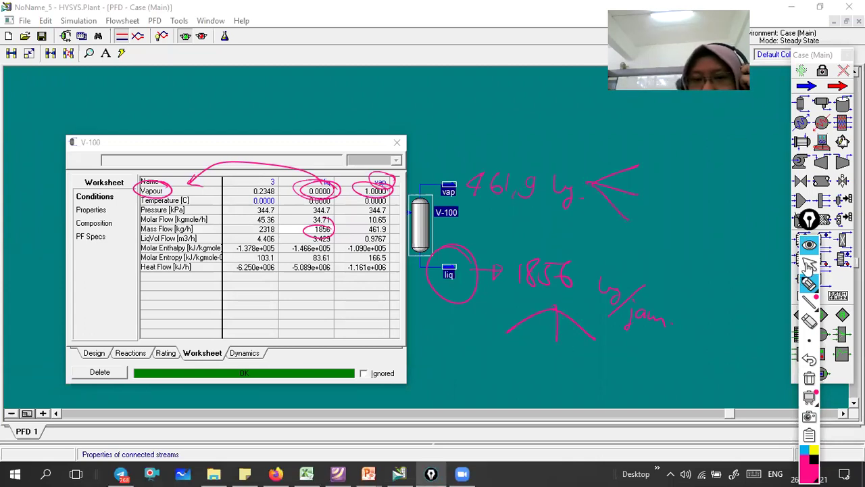
# Step: Show the stream compositions and handwrite vap's fractions on its branches: ethane 0,4, propane 0,25, i-butane 0,33 and n-butane 0,02
pyautogui.click(809, 264)
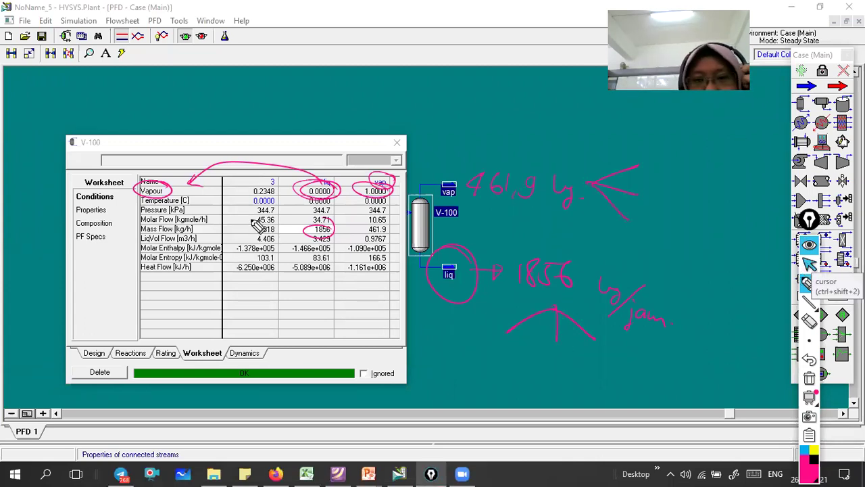
pyautogui.click(97, 223)
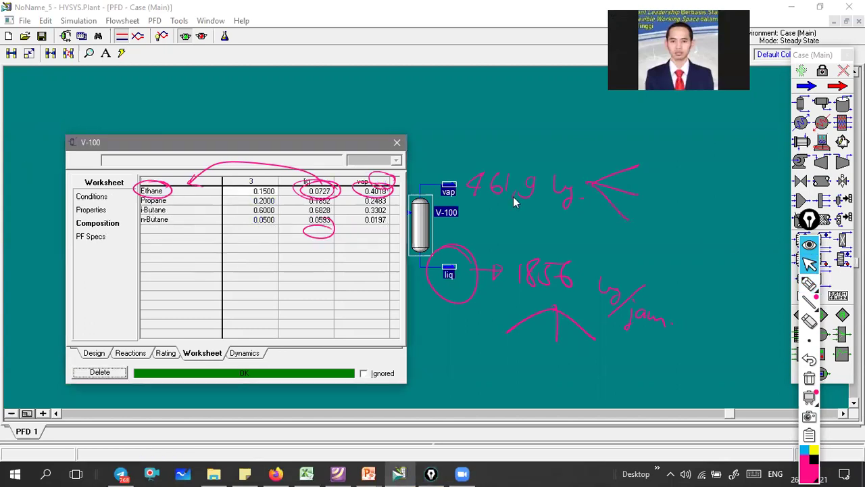
pyautogui.click(809, 284)
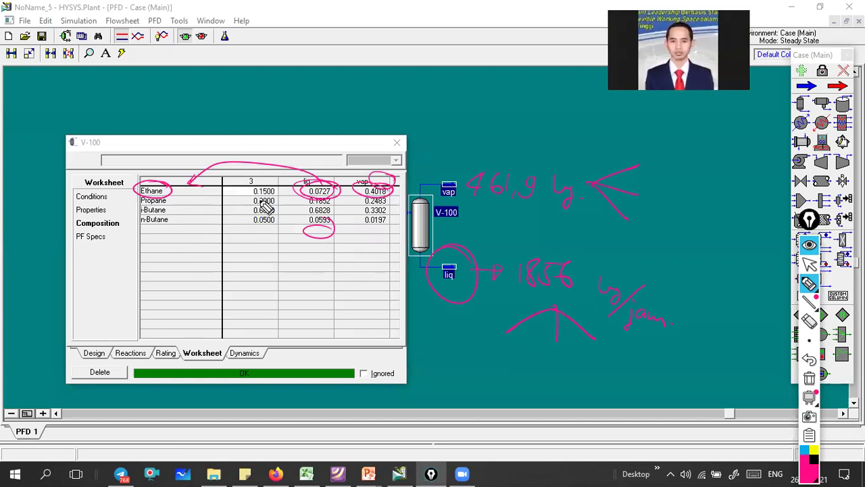
pyautogui.moveTo(651, 157); pyautogui.dragTo(749, 168)
pyautogui.moveTo(644, 192)
pyautogui.mouseDown()
pyautogui.moveTo(666, 214)
pyautogui.moveTo(685, 203)
pyautogui.moveTo(757, 216)
pyautogui.moveTo(711, 245)
pyautogui.moveTo(757, 217)
pyautogui.moveTo(756, 231)
pyautogui.moveTo(770, 210)
pyautogui.mouseUp()
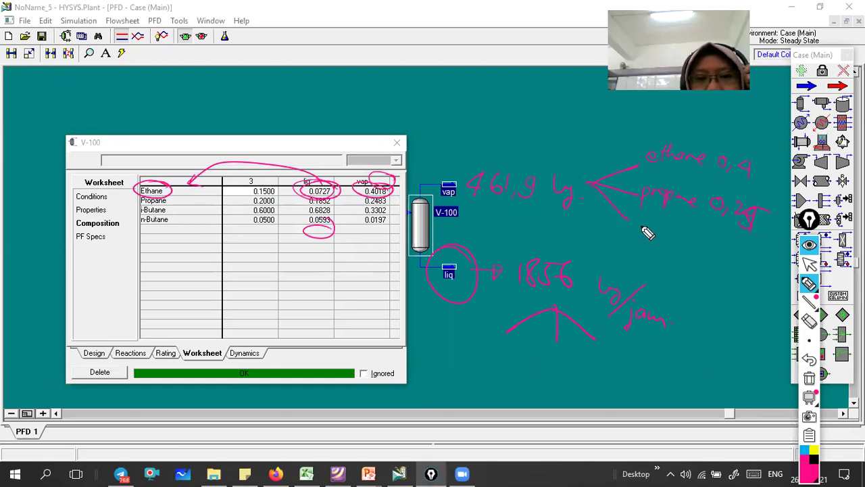
pyautogui.moveTo(669, 235); pyautogui.dragTo(770, 257)
pyautogui.moveTo(624, 243); pyautogui.dragTo(631, 242)
pyautogui.moveTo(681, 257)
pyautogui.mouseDown()
pyautogui.moveTo(749, 283)
pyautogui.moveTo(757, 305)
pyautogui.mouseUp()
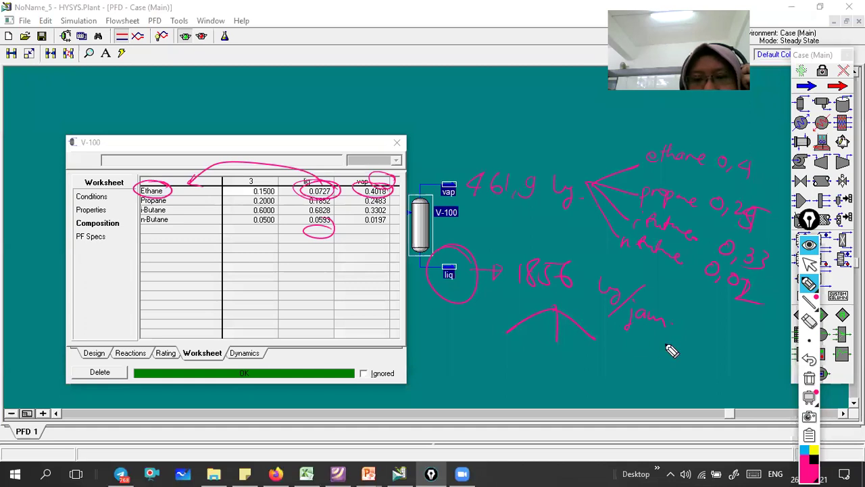
# Step: Add a fourth branch under the liq flowrate and handwrite ethane 0,07, propane 0,18 and dst for the liquid composition
pyautogui.moveTo(666, 345); pyautogui.dragTo(519, 328)
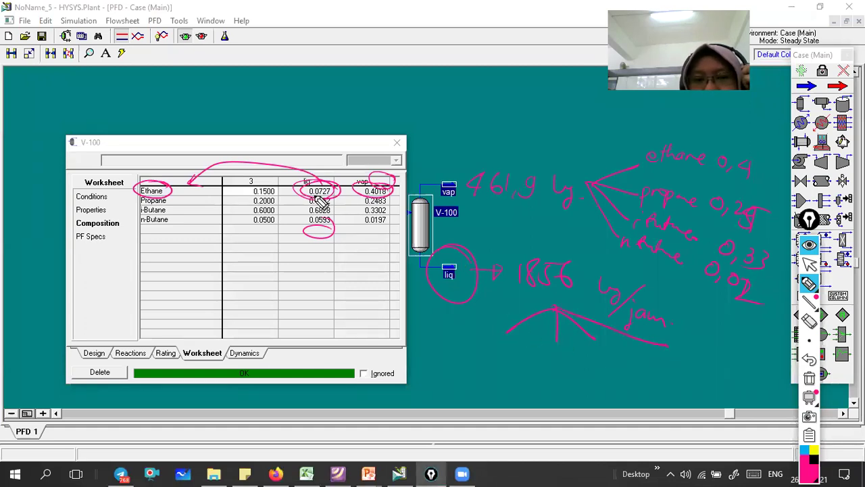
pyautogui.moveTo(451, 342)
pyautogui.mouseDown()
pyautogui.moveTo(482, 335)
pyautogui.moveTo(498, 367)
pyautogui.moveTo(589, 353)
pyautogui.mouseUp()
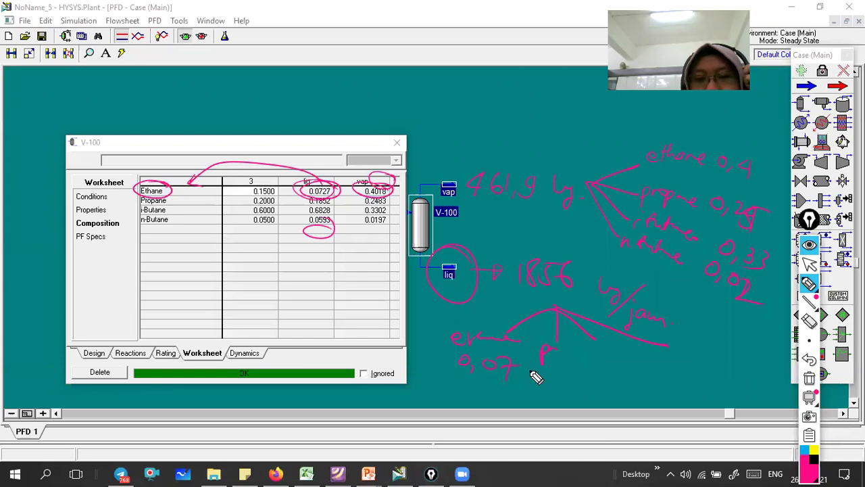
pyautogui.moveTo(531, 369)
pyautogui.mouseDown()
pyautogui.moveTo(549, 384)
pyautogui.moveTo(568, 380)
pyautogui.mouseUp()
pyautogui.moveTo(623, 365); pyautogui.dragTo(639, 378)
pyautogui.moveTo(643, 364); pyautogui.dragTo(657, 371)
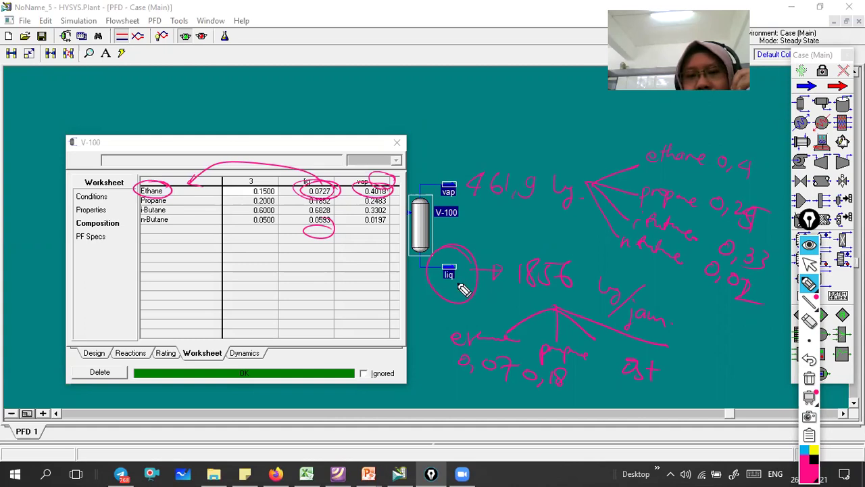
# Step: Circle the handwritten liq and vap flowrates and draw loops around their component fractions
pyautogui.moveTo(595, 257); pyautogui.dragTo(508, 261)
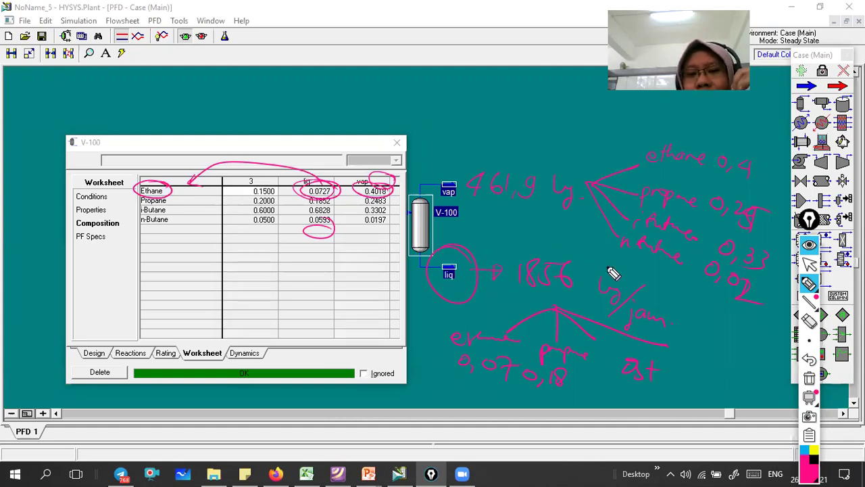
pyautogui.moveTo(542, 308); pyautogui.dragTo(614, 251)
pyautogui.moveTo(482, 122); pyautogui.dragTo(560, 164)
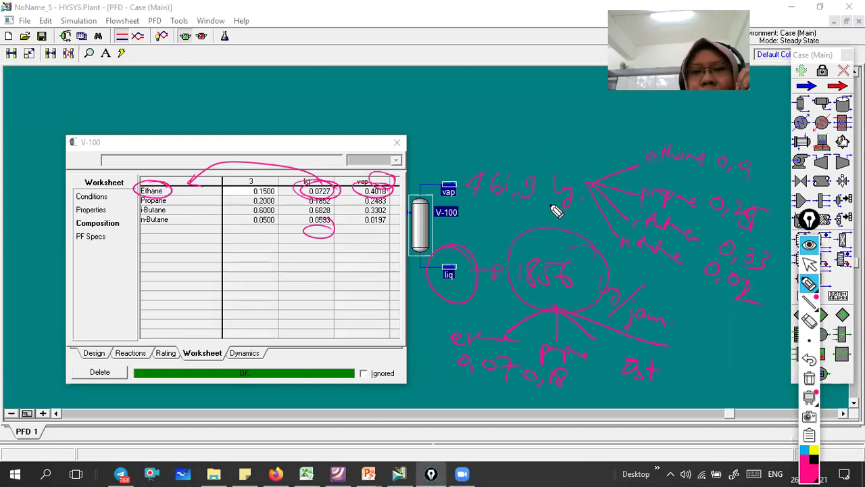
pyautogui.moveTo(482, 124); pyautogui.dragTo(506, 194)
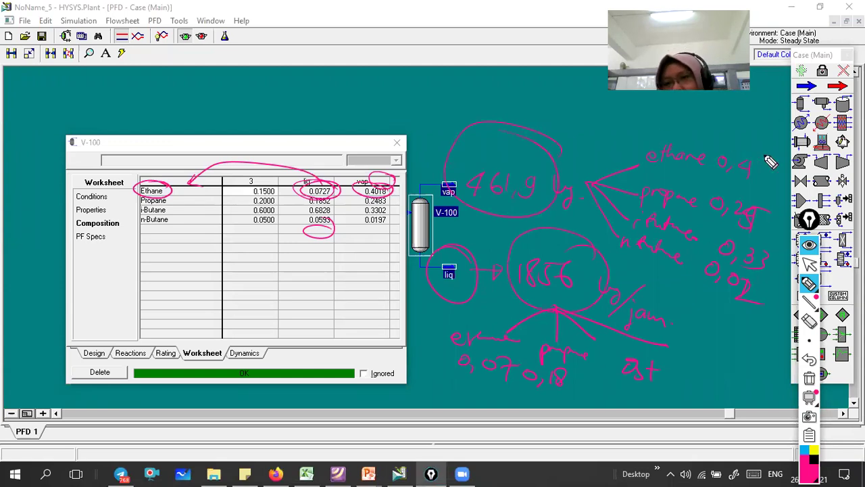
pyautogui.moveTo(713, 184); pyautogui.dragTo(680, 300)
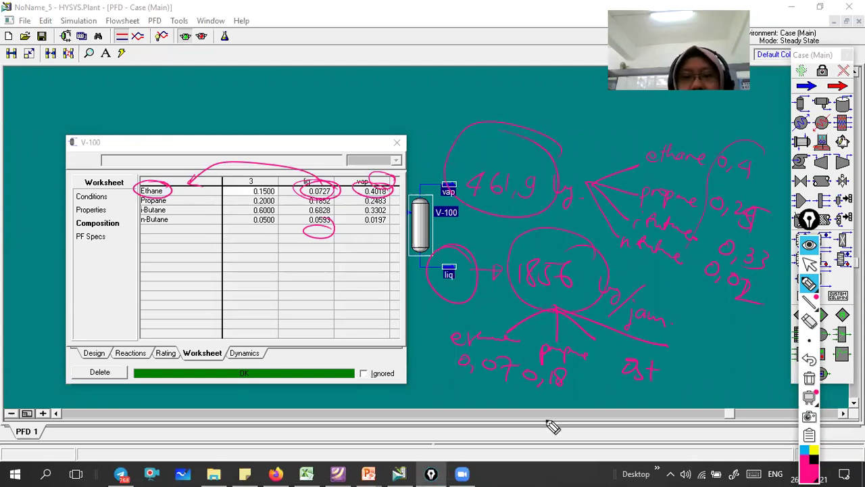
pyautogui.moveTo(550, 422); pyautogui.dragTo(565, 341)
pyautogui.moveTo(514, 413); pyautogui.dragTo(535, 420)
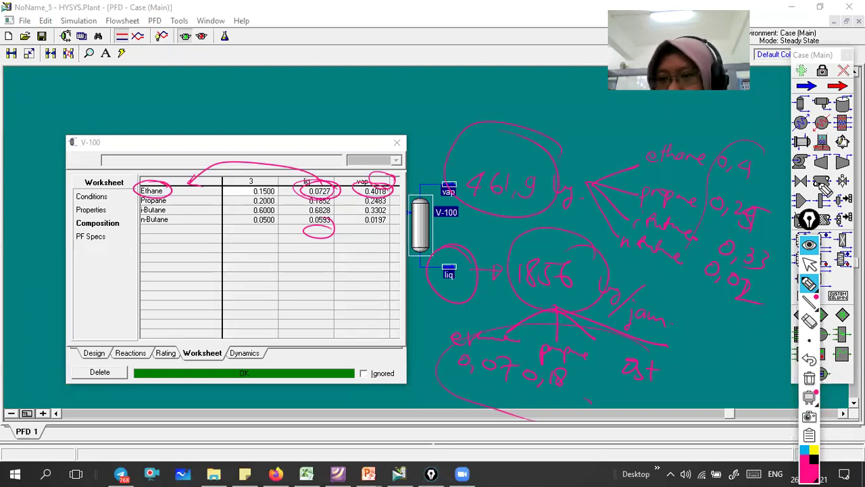
# Step: Switch to the Modul HYSYS untuk KPM document in Foxit Phantom and review the exercise's question about product flowrate and composition
pyautogui.click(811, 279)
pyautogui.click(811, 266)
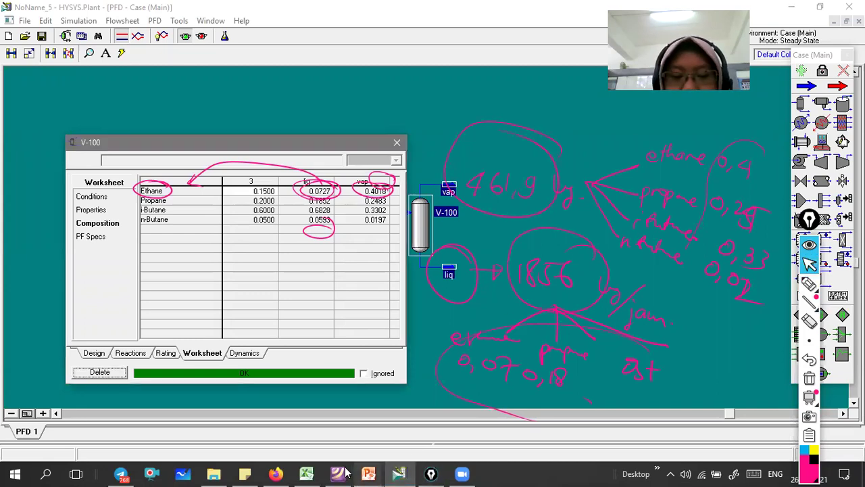
pyautogui.click(399, 474)
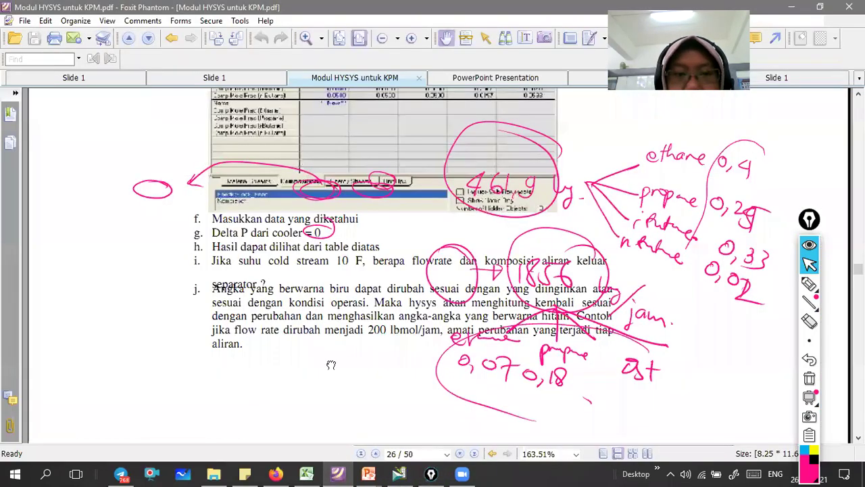
pyautogui.scroll(8, 367, 197)
pyautogui.scroll(10, 344, 363)
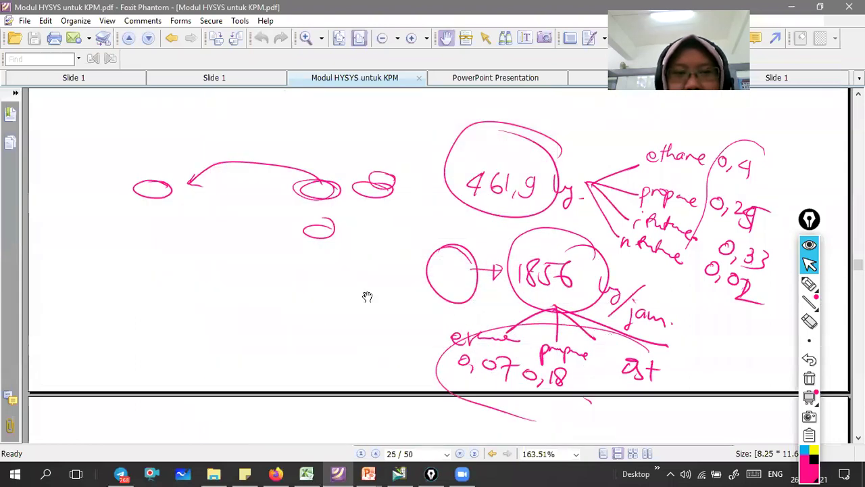
pyautogui.scroll(-1, 351, 260)
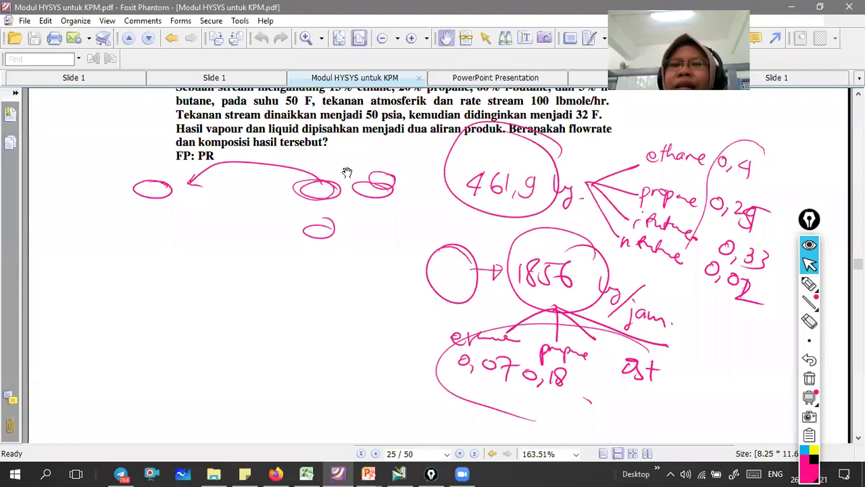
# Step: Clear all the handwritten flowrate and composition annotations from the screen
pyautogui.click(814, 298)
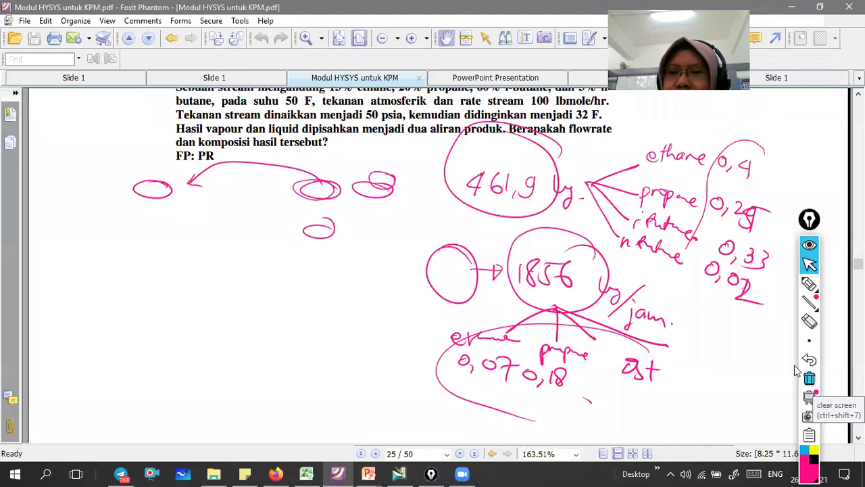
pyautogui.click(801, 373)
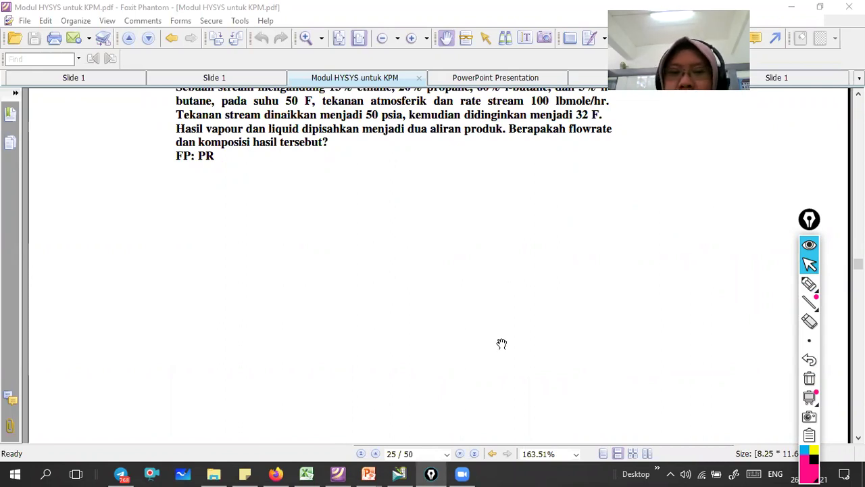
# Step: Look past the remaining exercise 11 instructions to exercise 12, Reaksi Konversi dalam Reaktor, and examine its problem statement
pyautogui.scroll(-5, 502, 344)
pyautogui.scroll(-5, 494, 249)
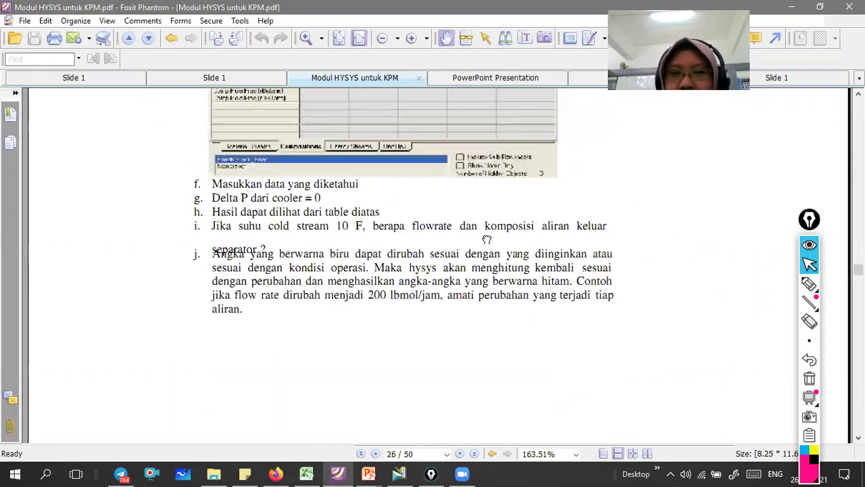
pyautogui.scroll(-5, 487, 239)
pyautogui.scroll(5, 496, 259)
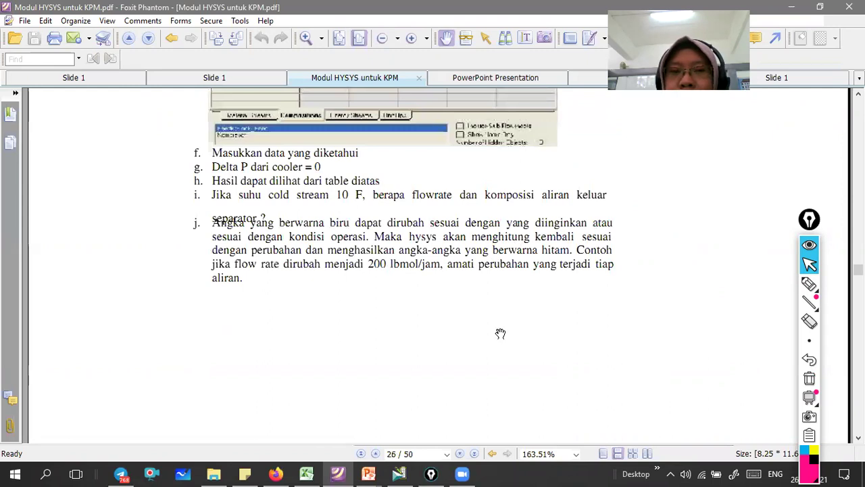
pyautogui.scroll(-3, 500, 334)
pyautogui.scroll(-3, 532, 324)
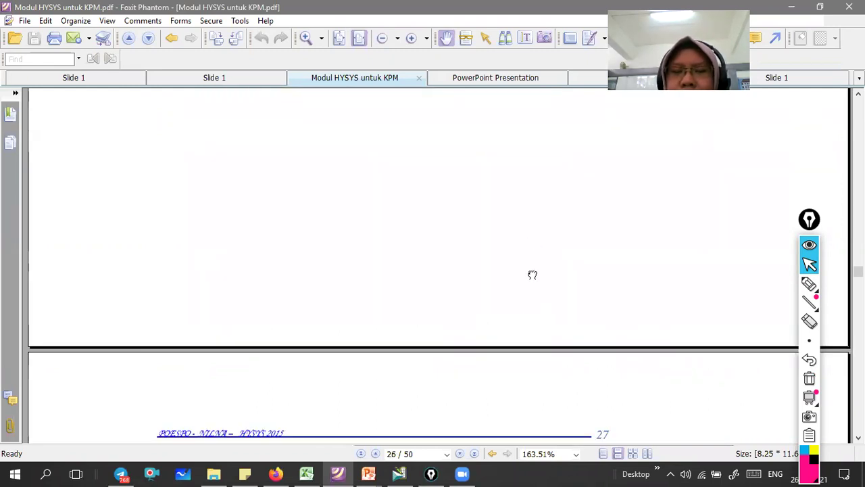
pyautogui.scroll(-5, 533, 275)
pyautogui.scroll(-4, 520, 239)
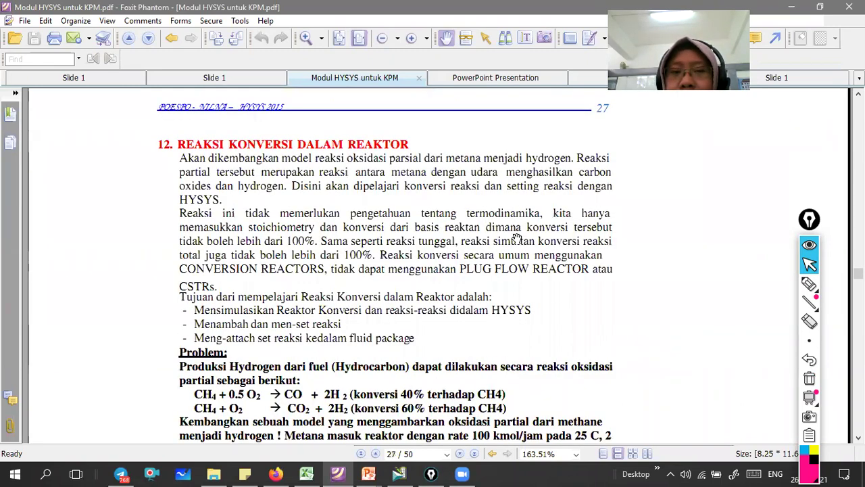
pyautogui.scroll(-1, 517, 240)
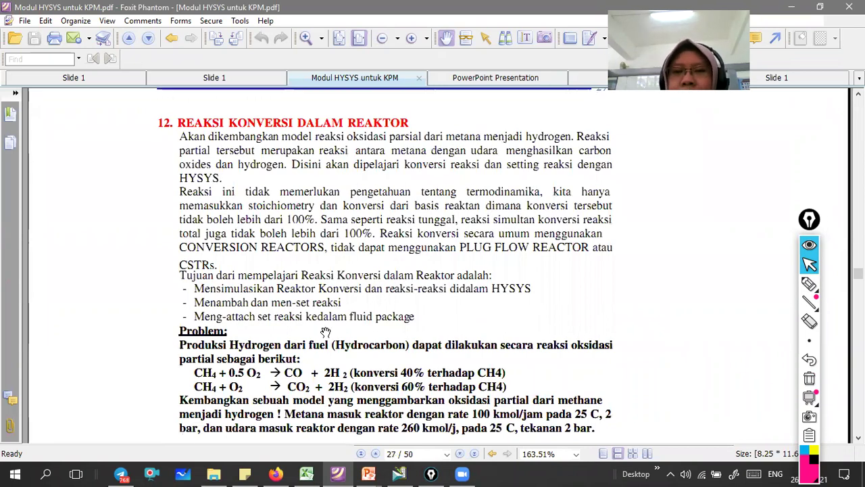